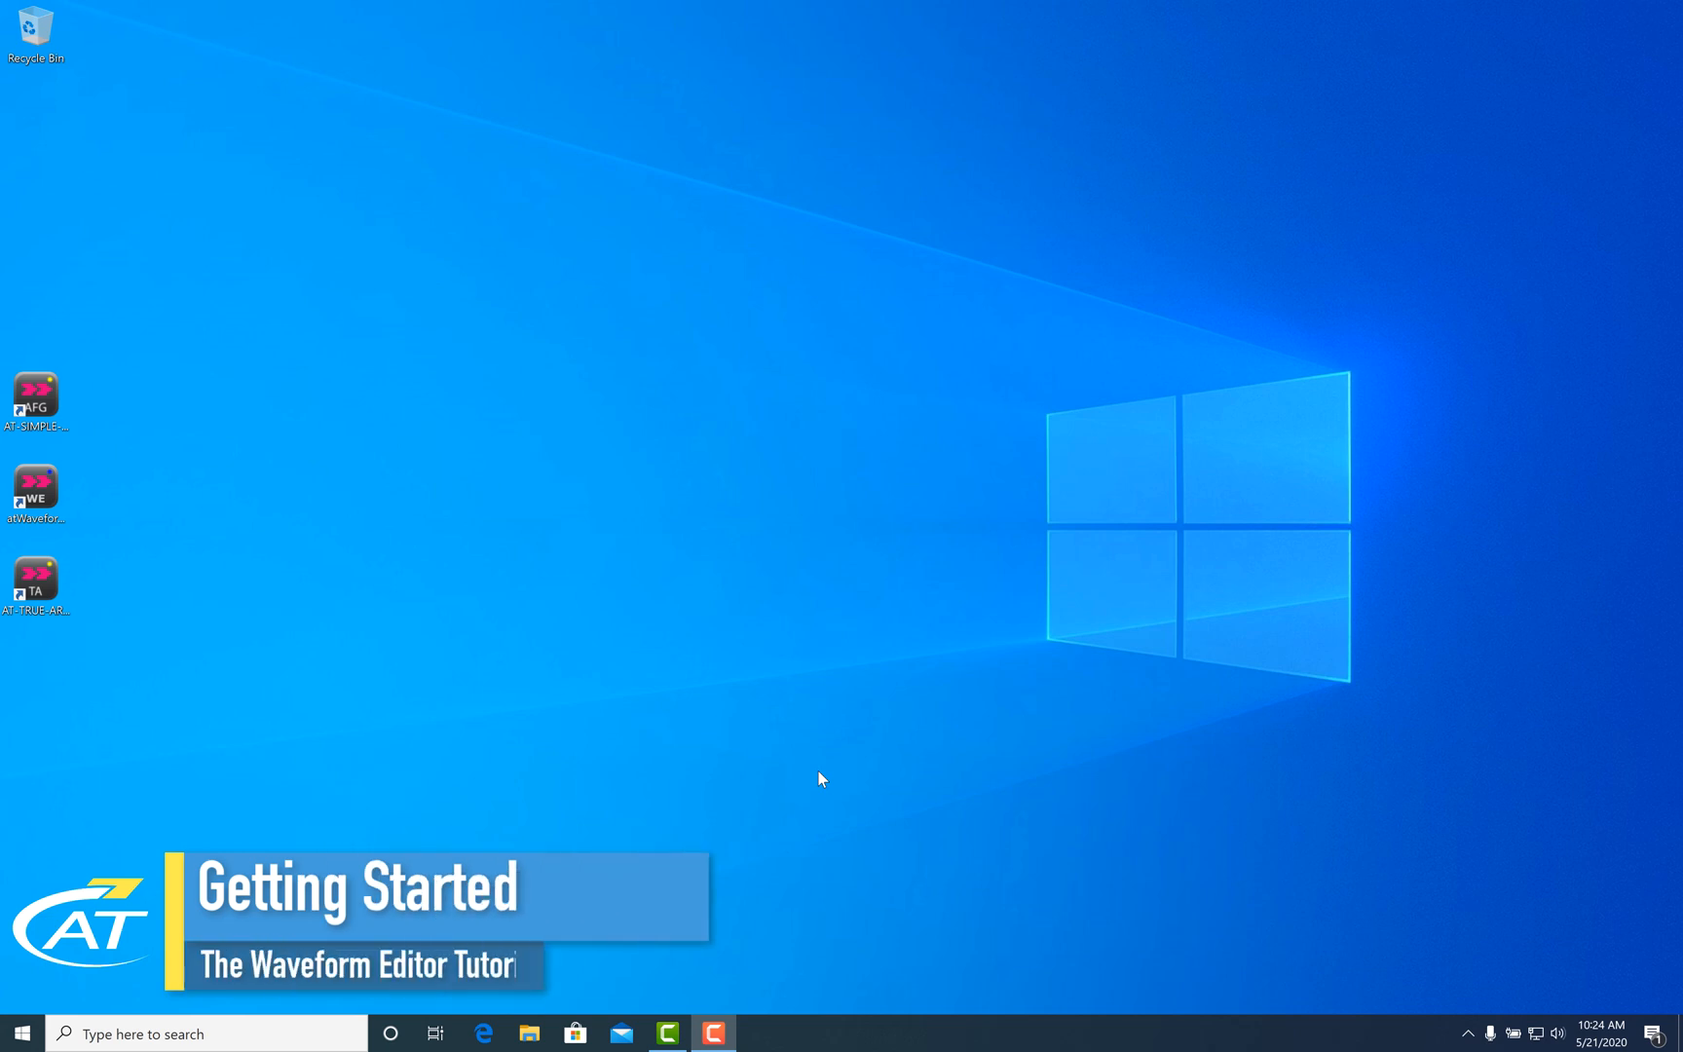
- Launch AT-TRUE-ARB from its desktop shortcut and approve the User Account Control prompt
{"action": "double_click", "coordinate": [36, 584]}
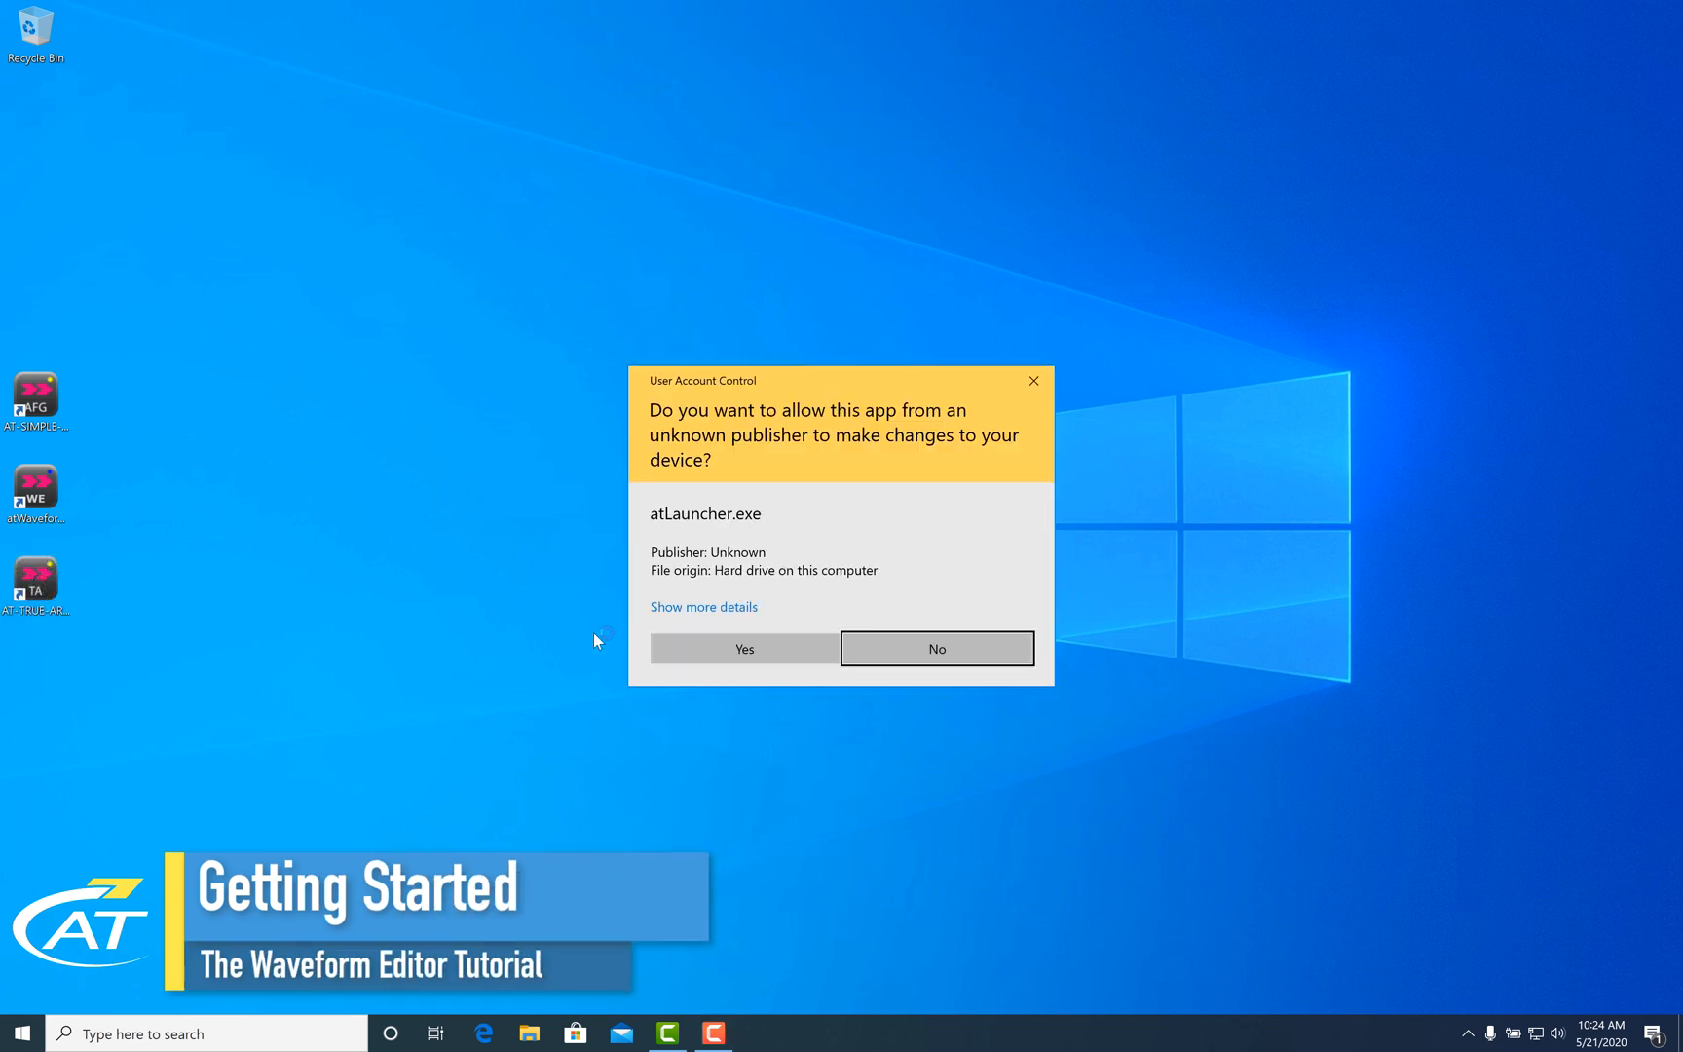
{"action": "left_click", "coordinate": [682, 646]}
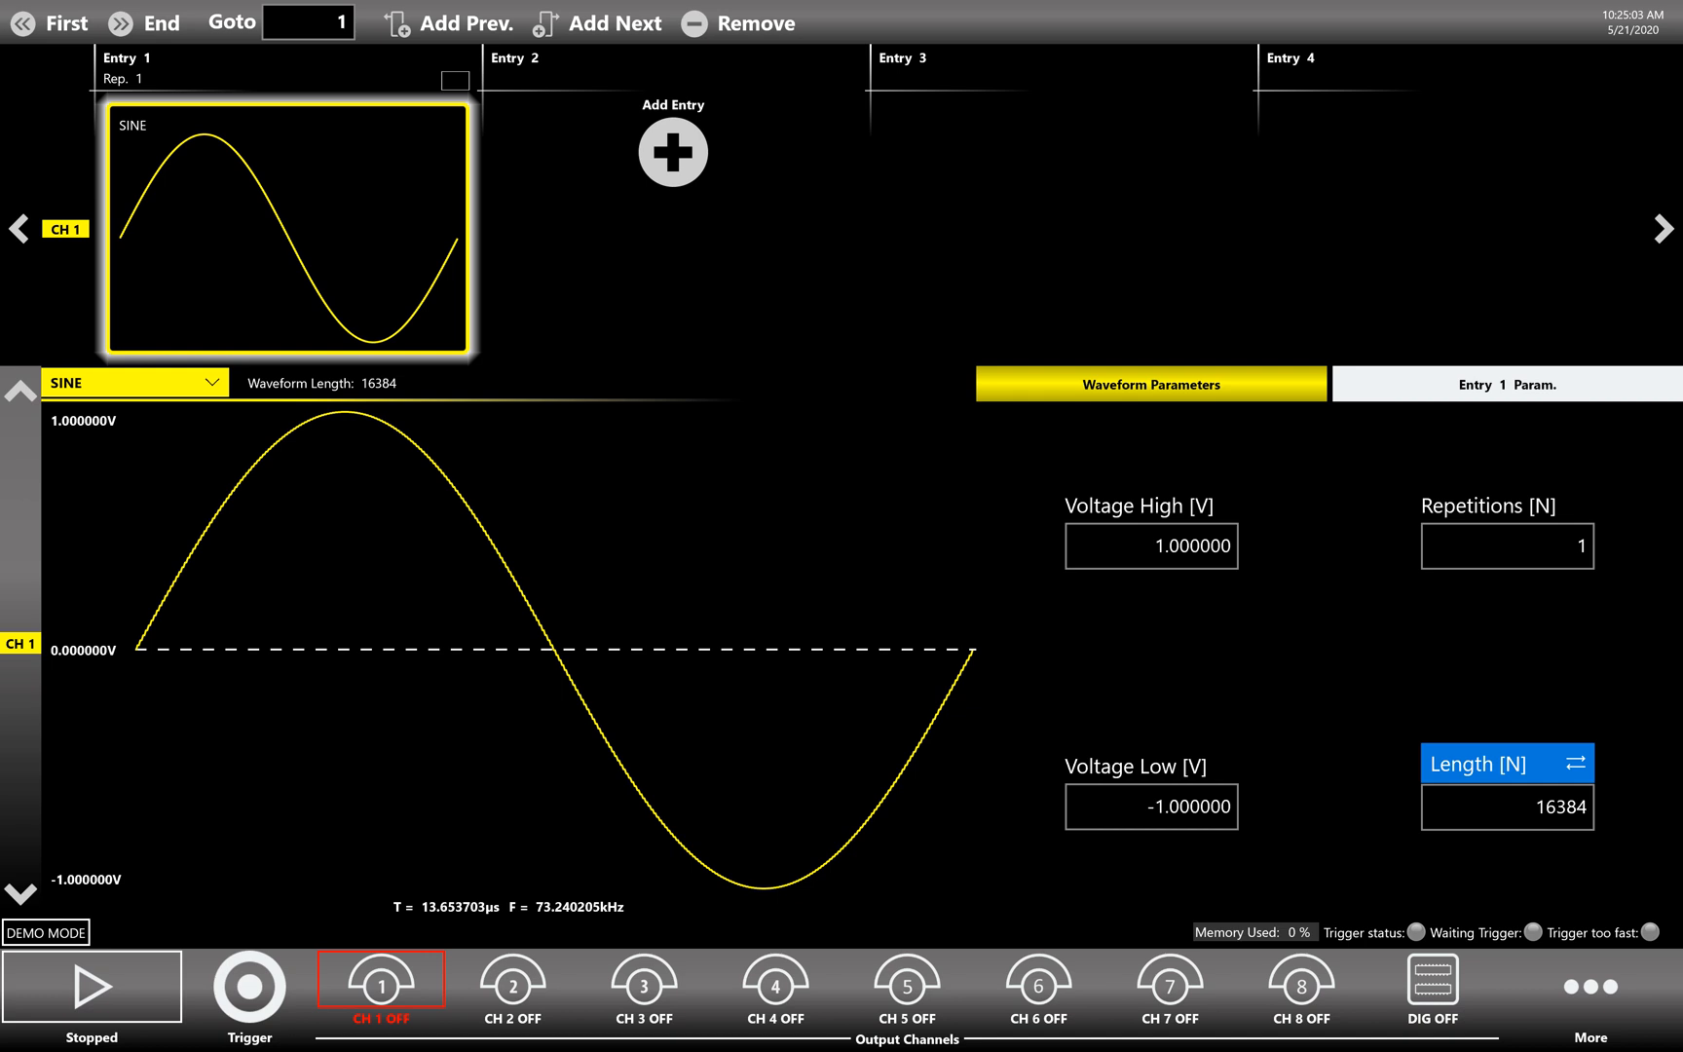
- Open the Wav. Editor from the More menu in the bottom bar
{"action": "left_click", "coordinate": [1591, 1003]}
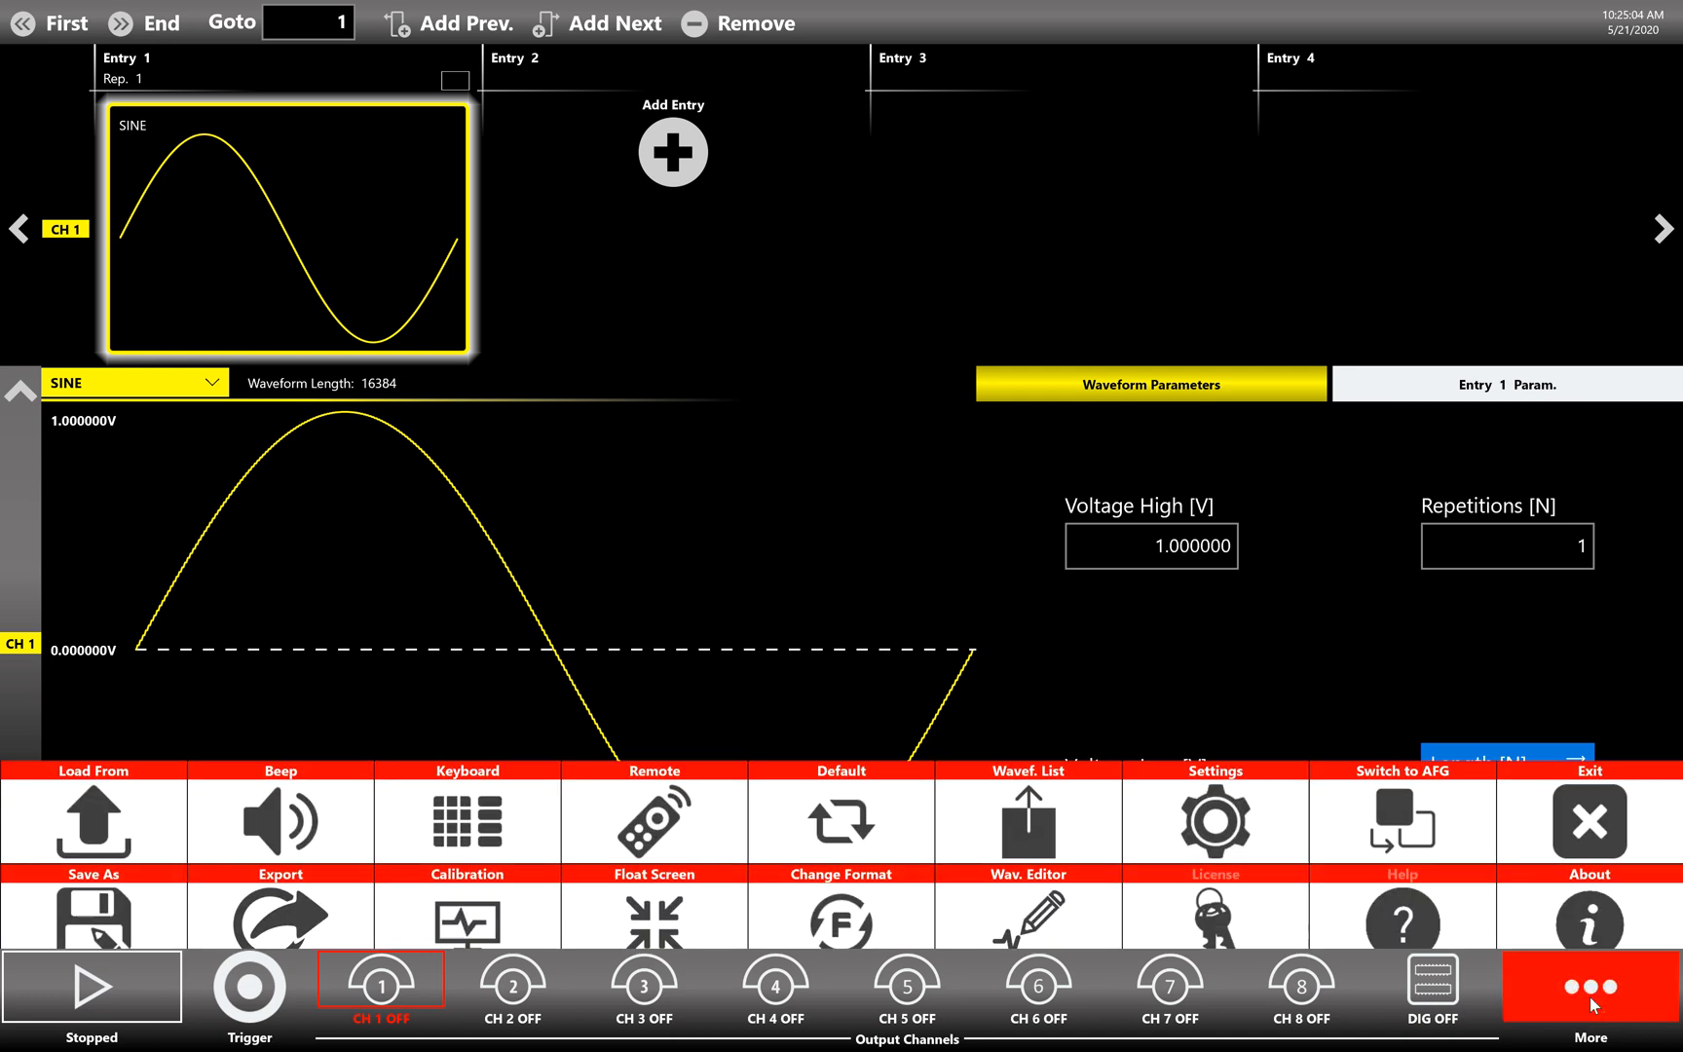
{"action": "left_click", "coordinate": [1046, 907]}
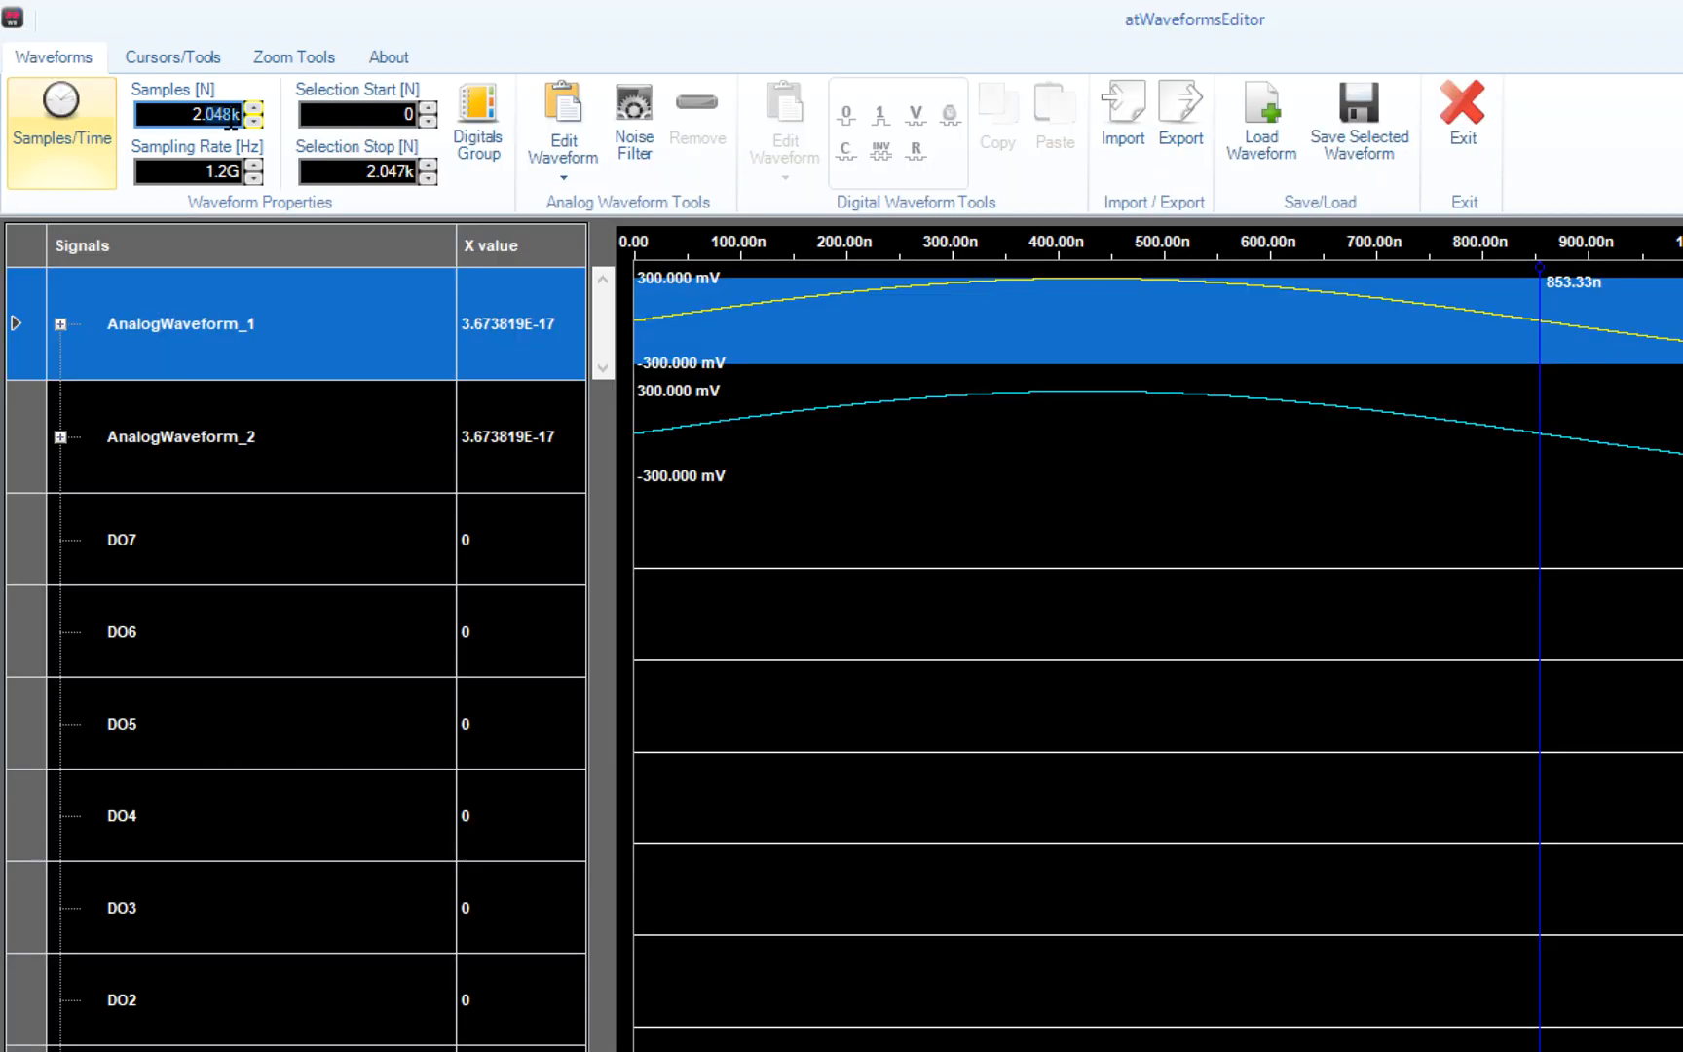
- Change the sample count to 1M and confirm resampling all waveforms
{"action": "left_click", "coordinate": [231, 115]}
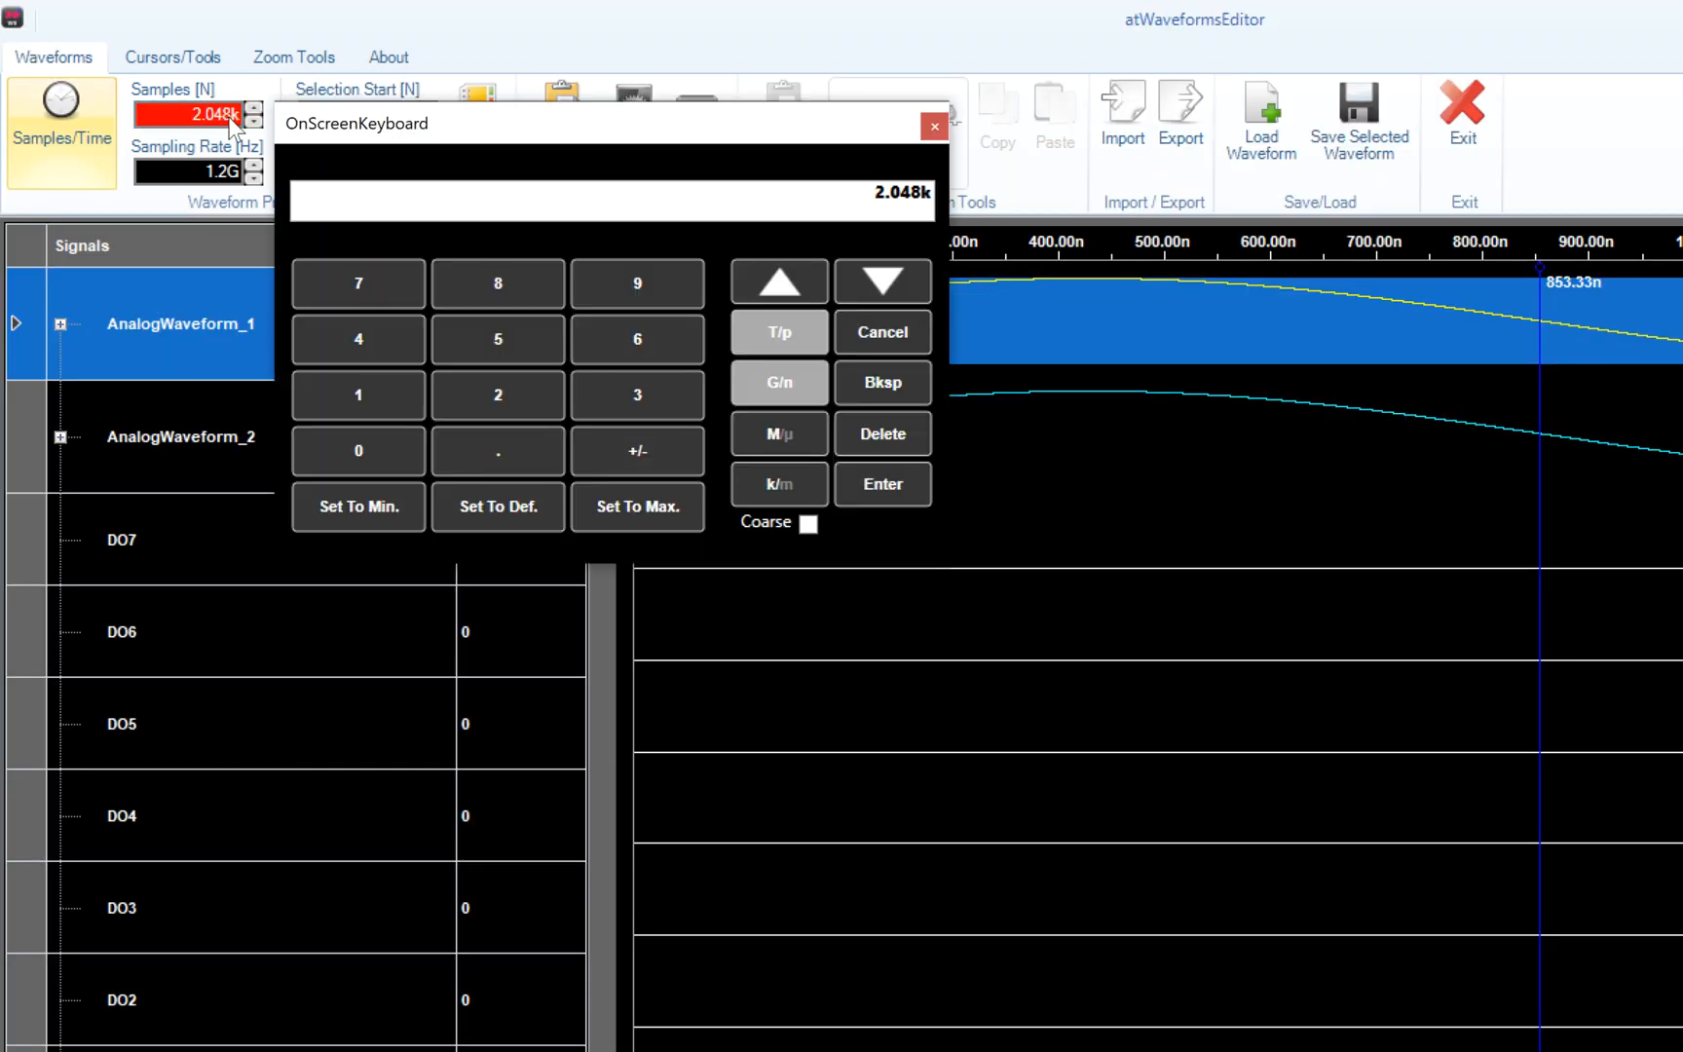
{"action": "left_click", "coordinate": [375, 407]}
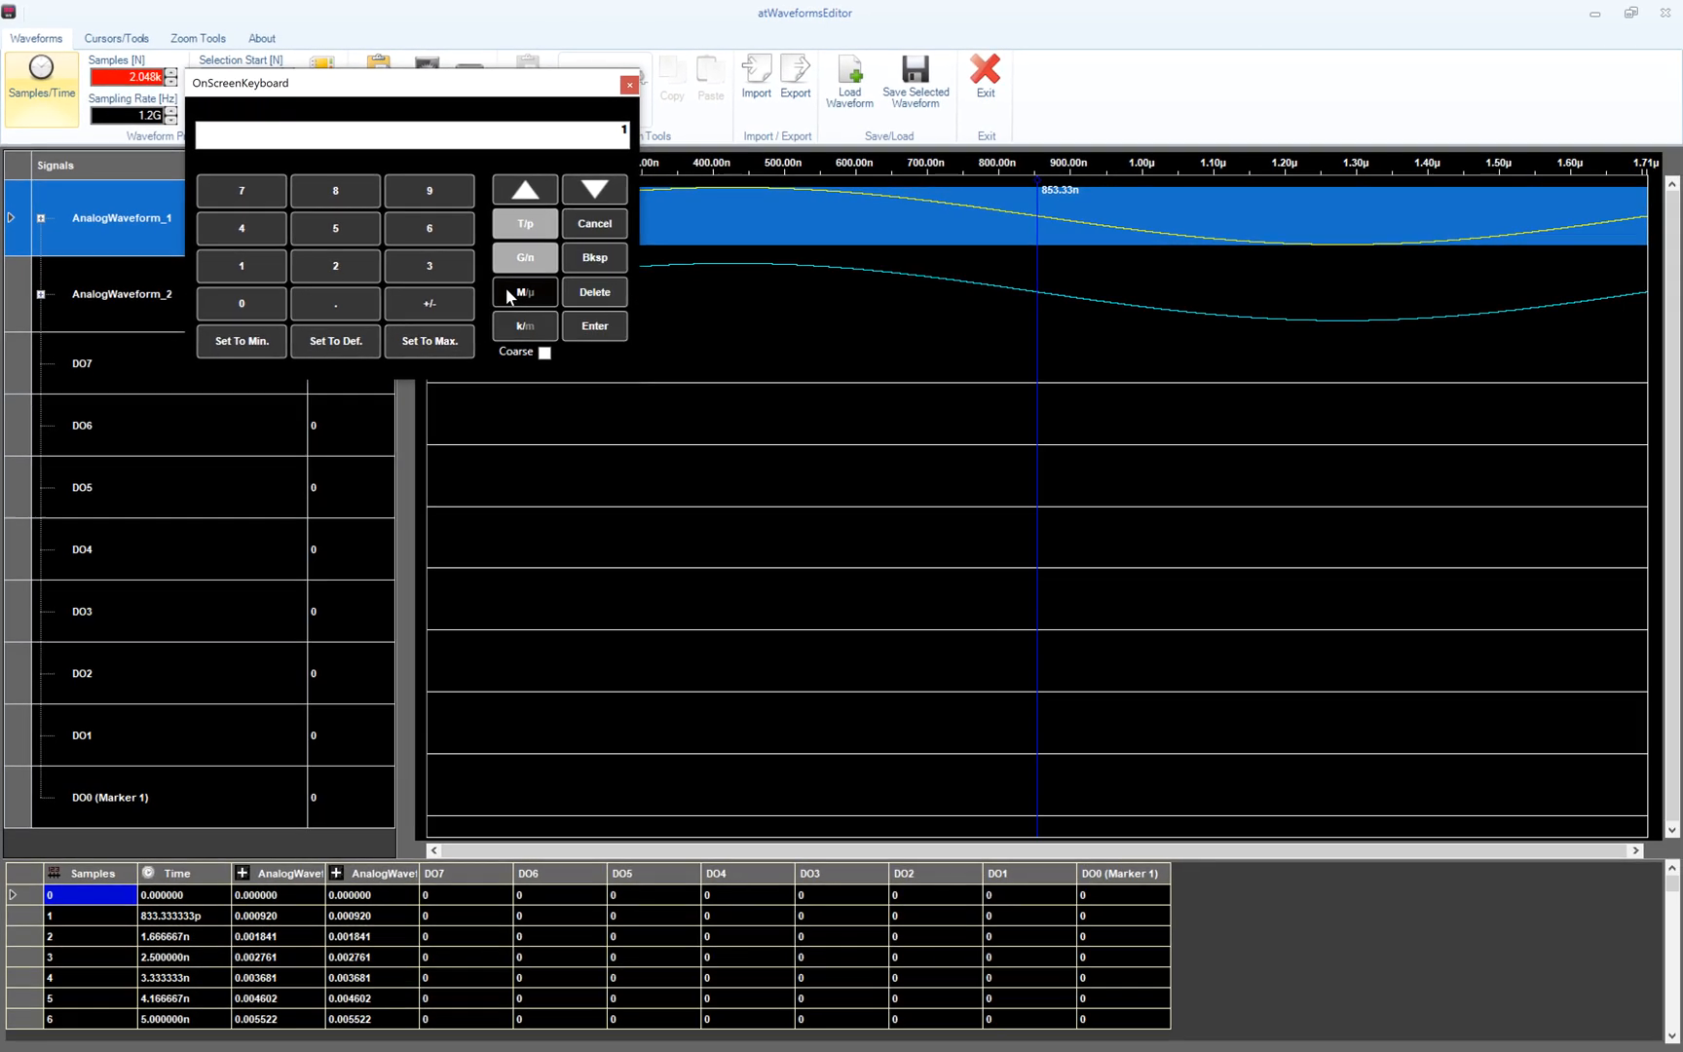
{"action": "left_click", "coordinate": [507, 293]}
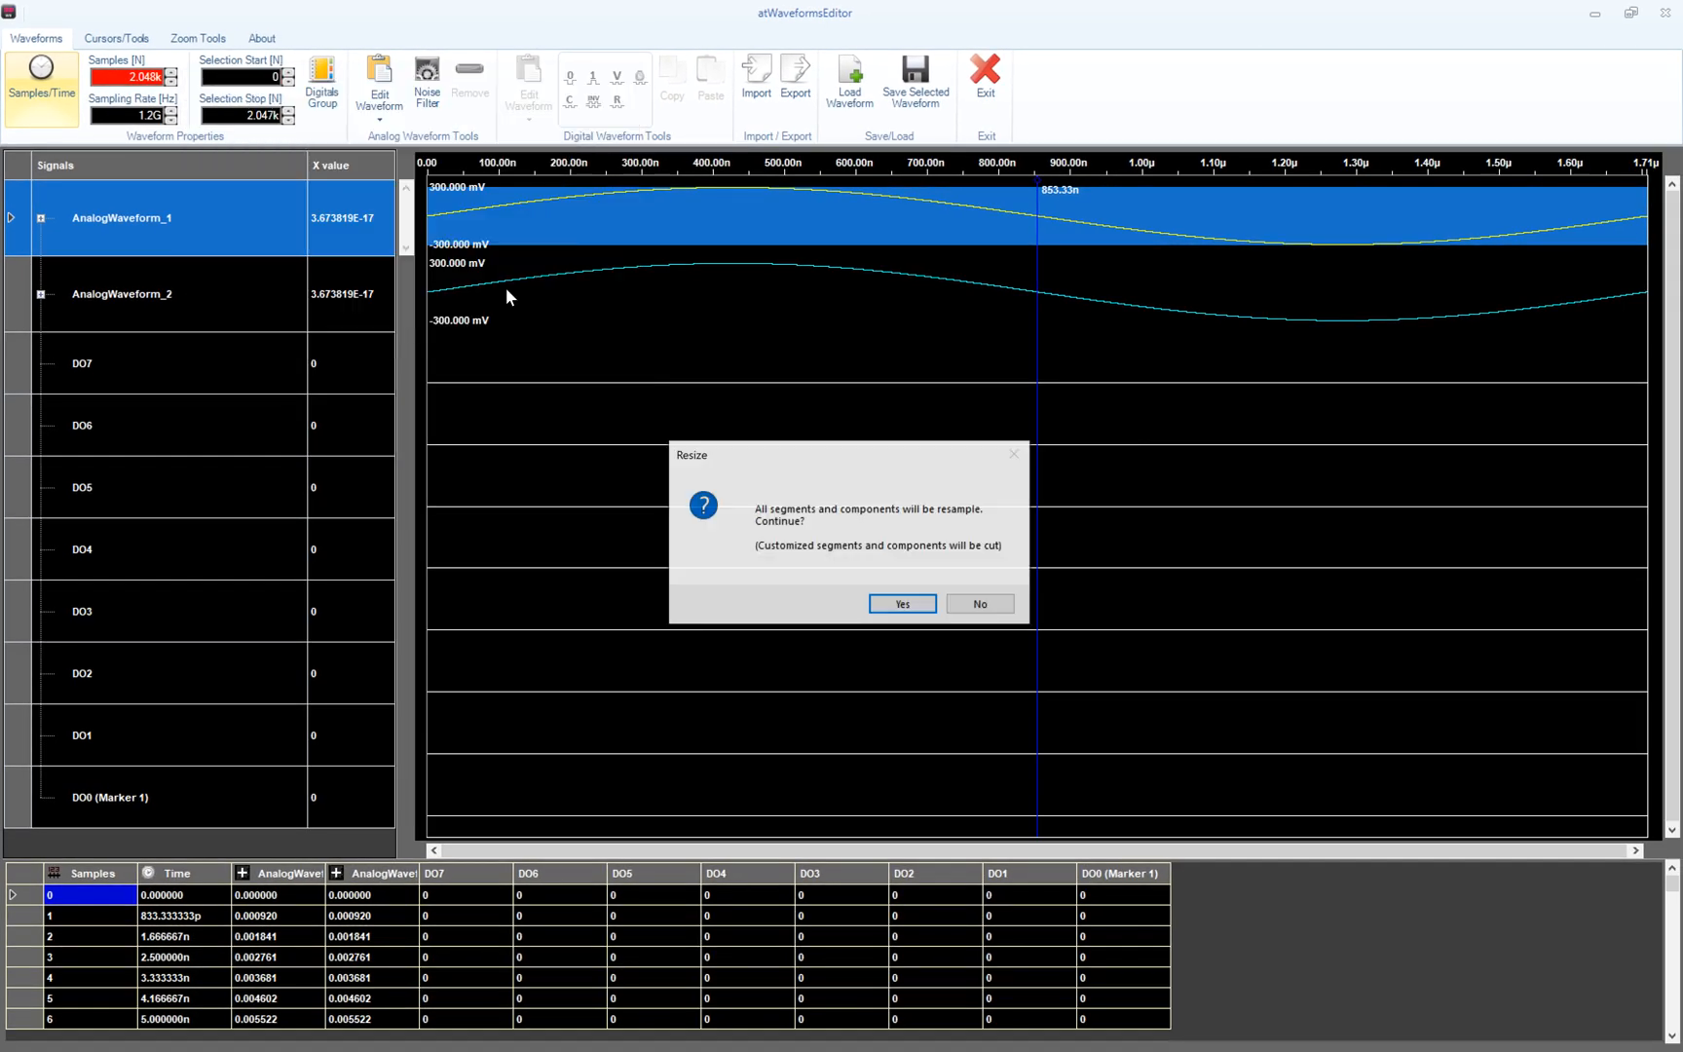
{"action": "left_click", "coordinate": [903, 605]}
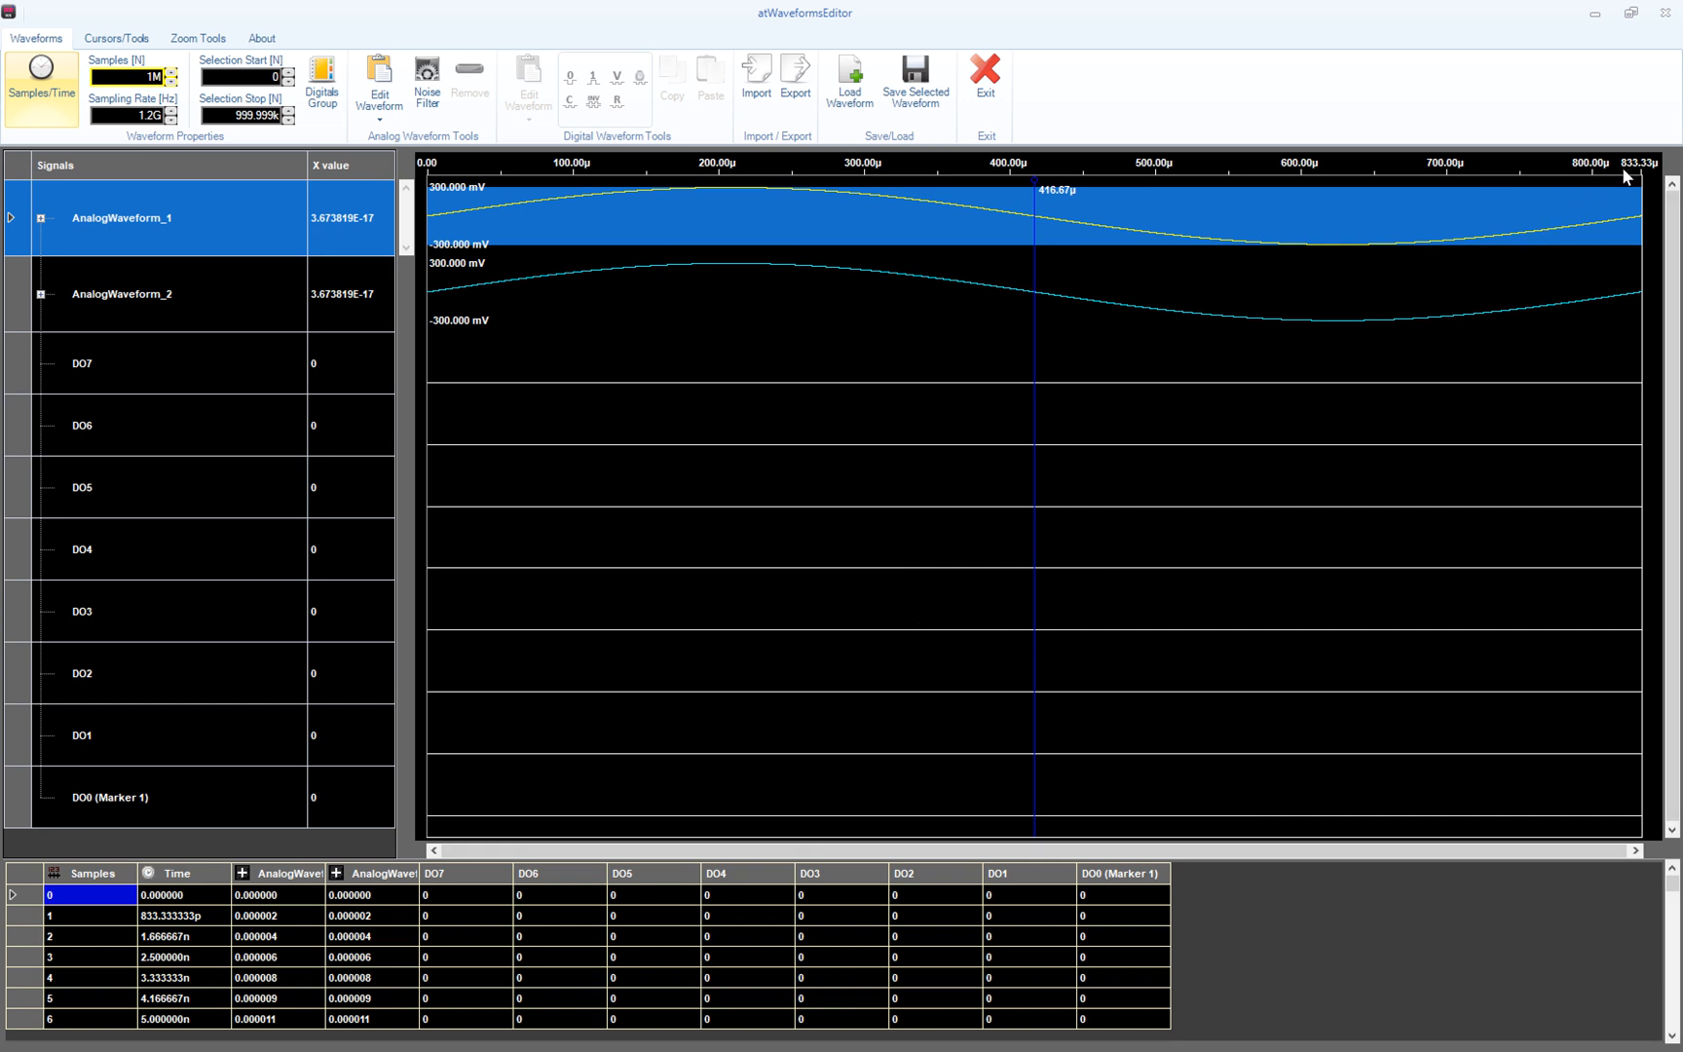
- Display the length as 833.333µs and check the first sample times, 833.333ps apart
{"action": "left_click", "coordinate": [42, 115]}
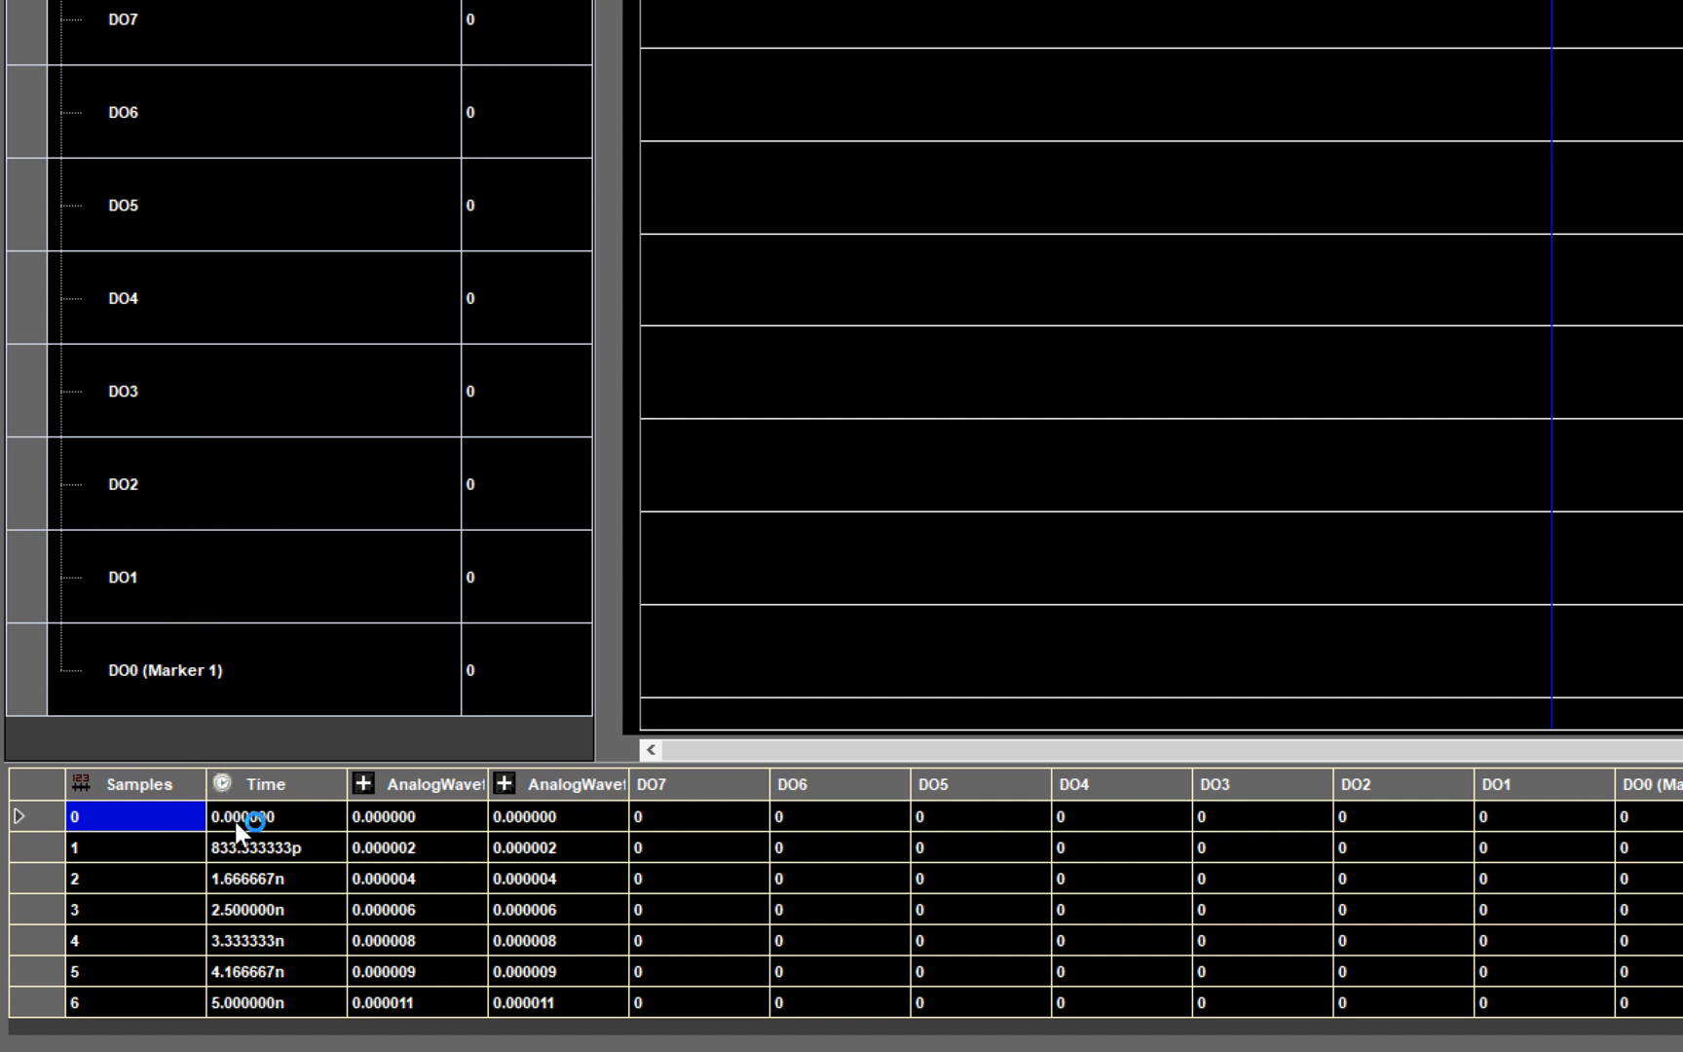
{"action": "left_click", "coordinate": [237, 820]}
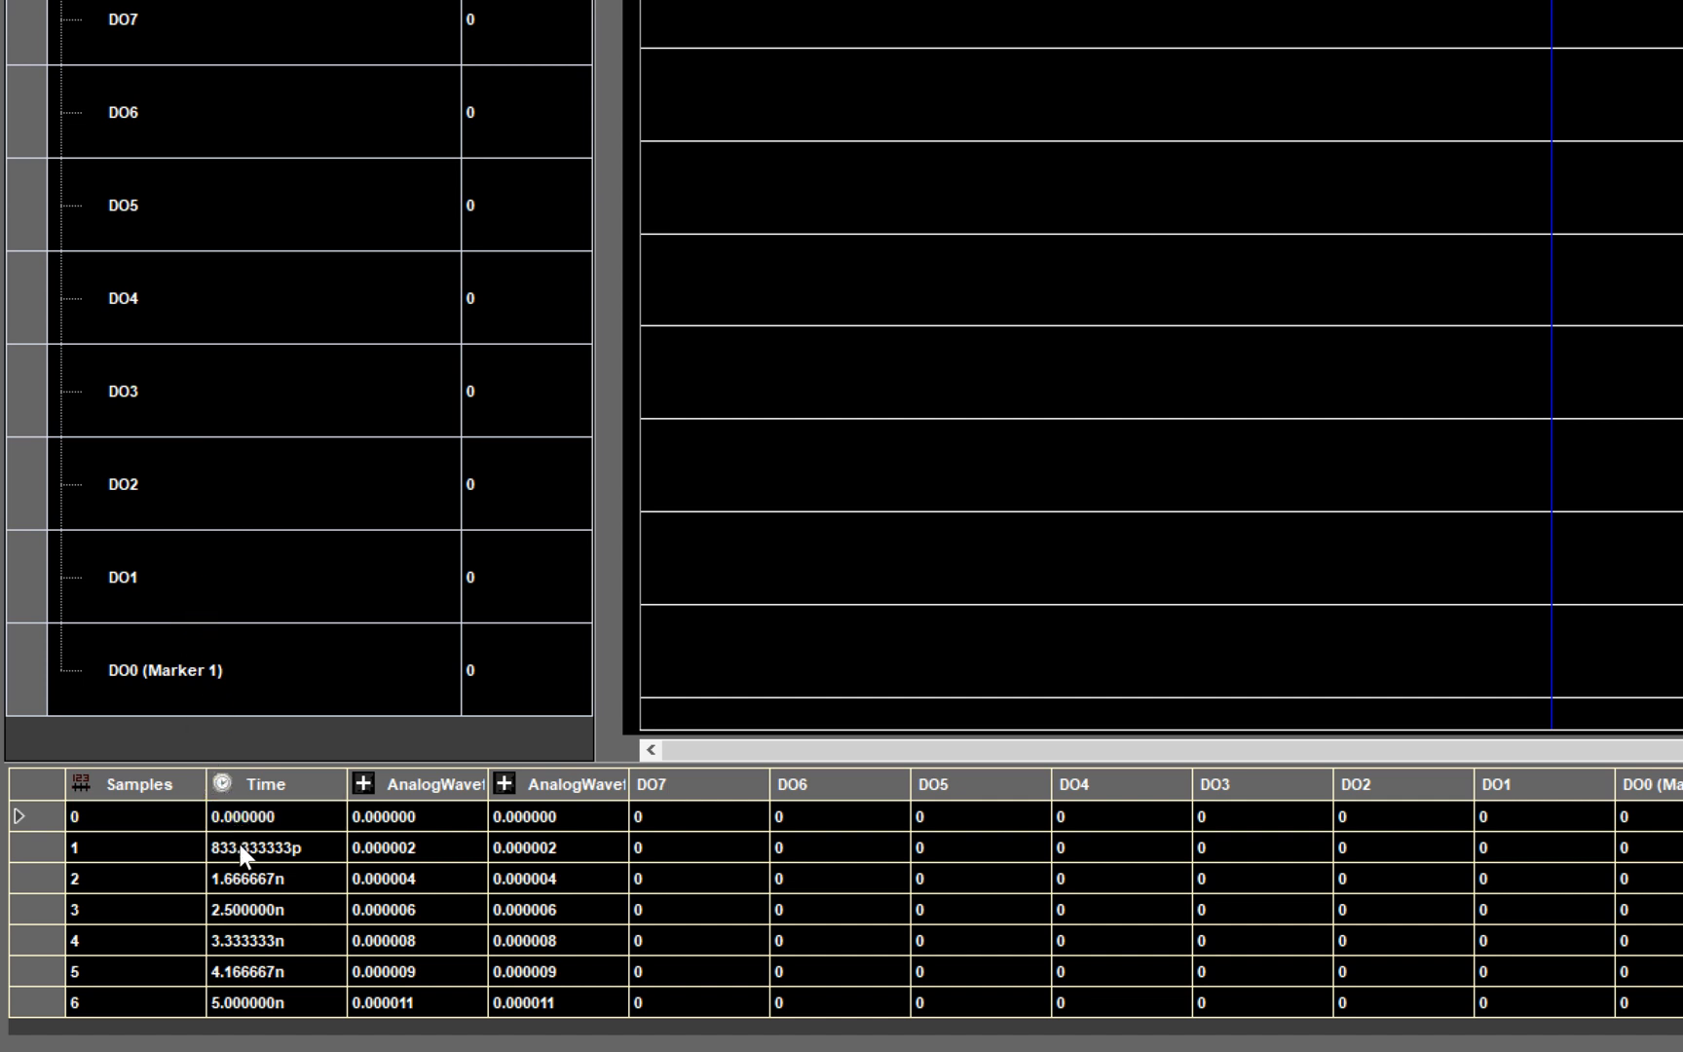
{"action": "left_click", "coordinate": [239, 844]}
{"action": "left_click", "coordinate": [237, 871]}
{"action": "left_click", "coordinate": [241, 906]}
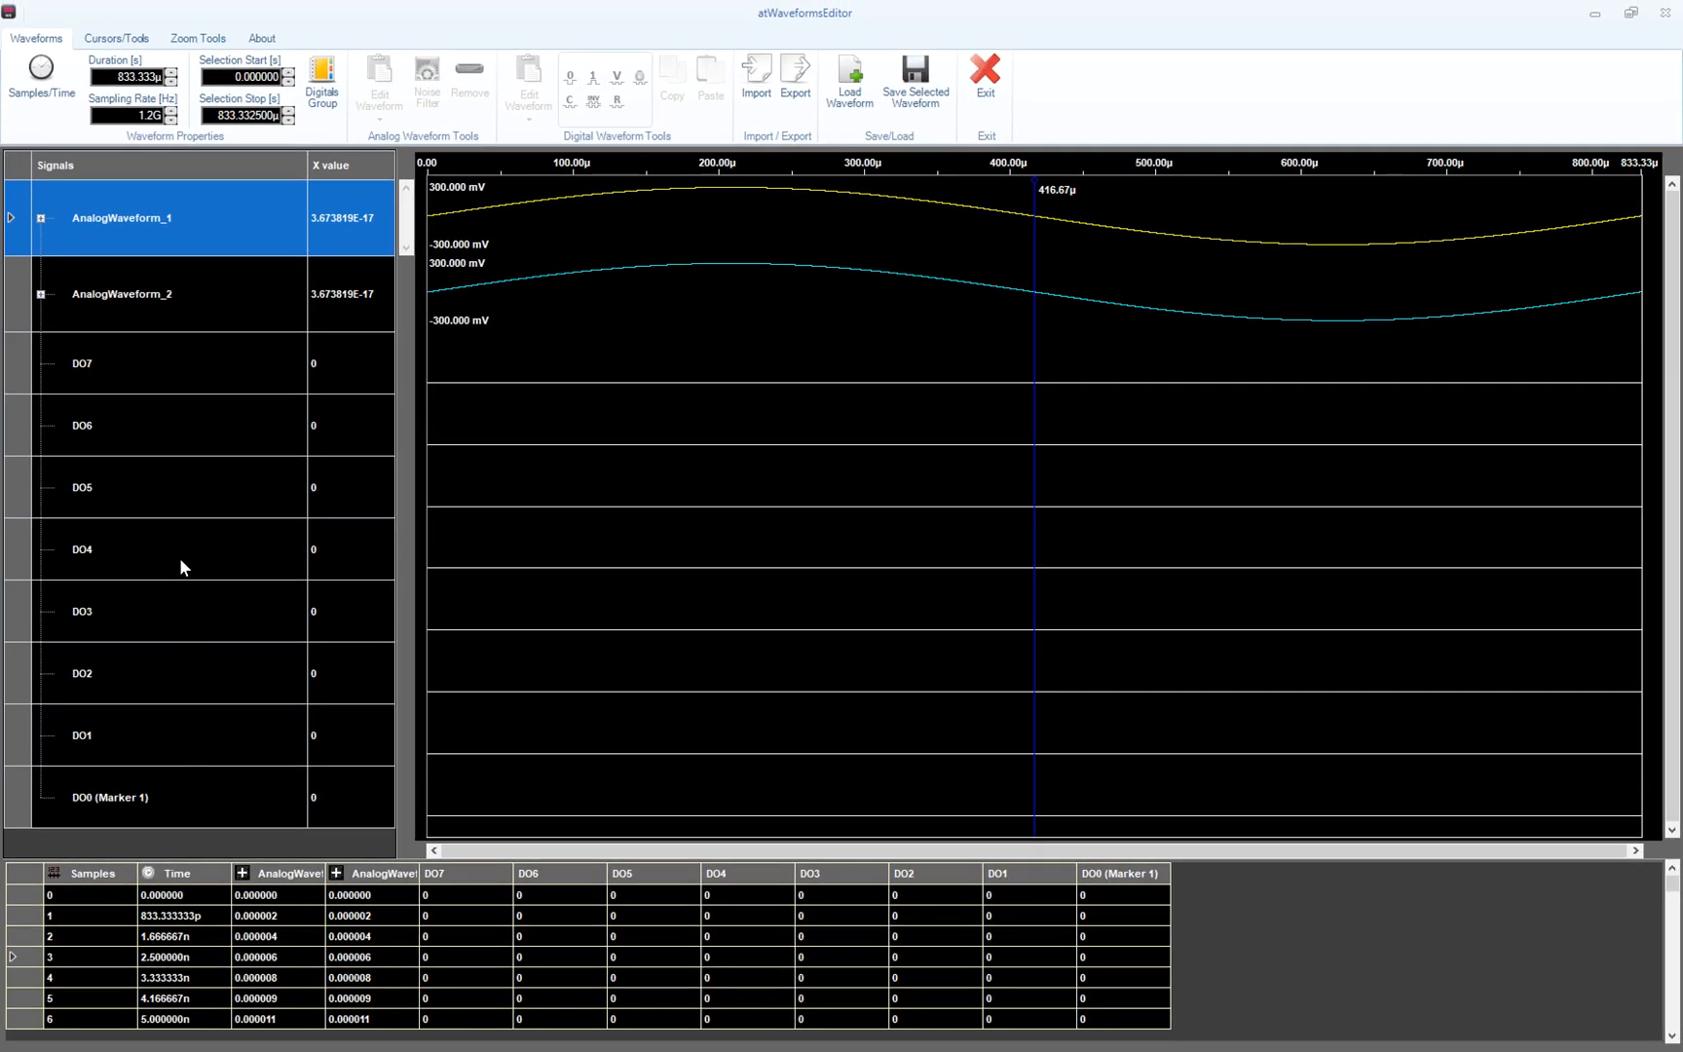
- Change the sampling rate to 600 MHz and confirm resampling at the new rate
{"action": "left_click", "coordinate": [157, 109]}
{"action": "left_click", "coordinate": [416, 262]}
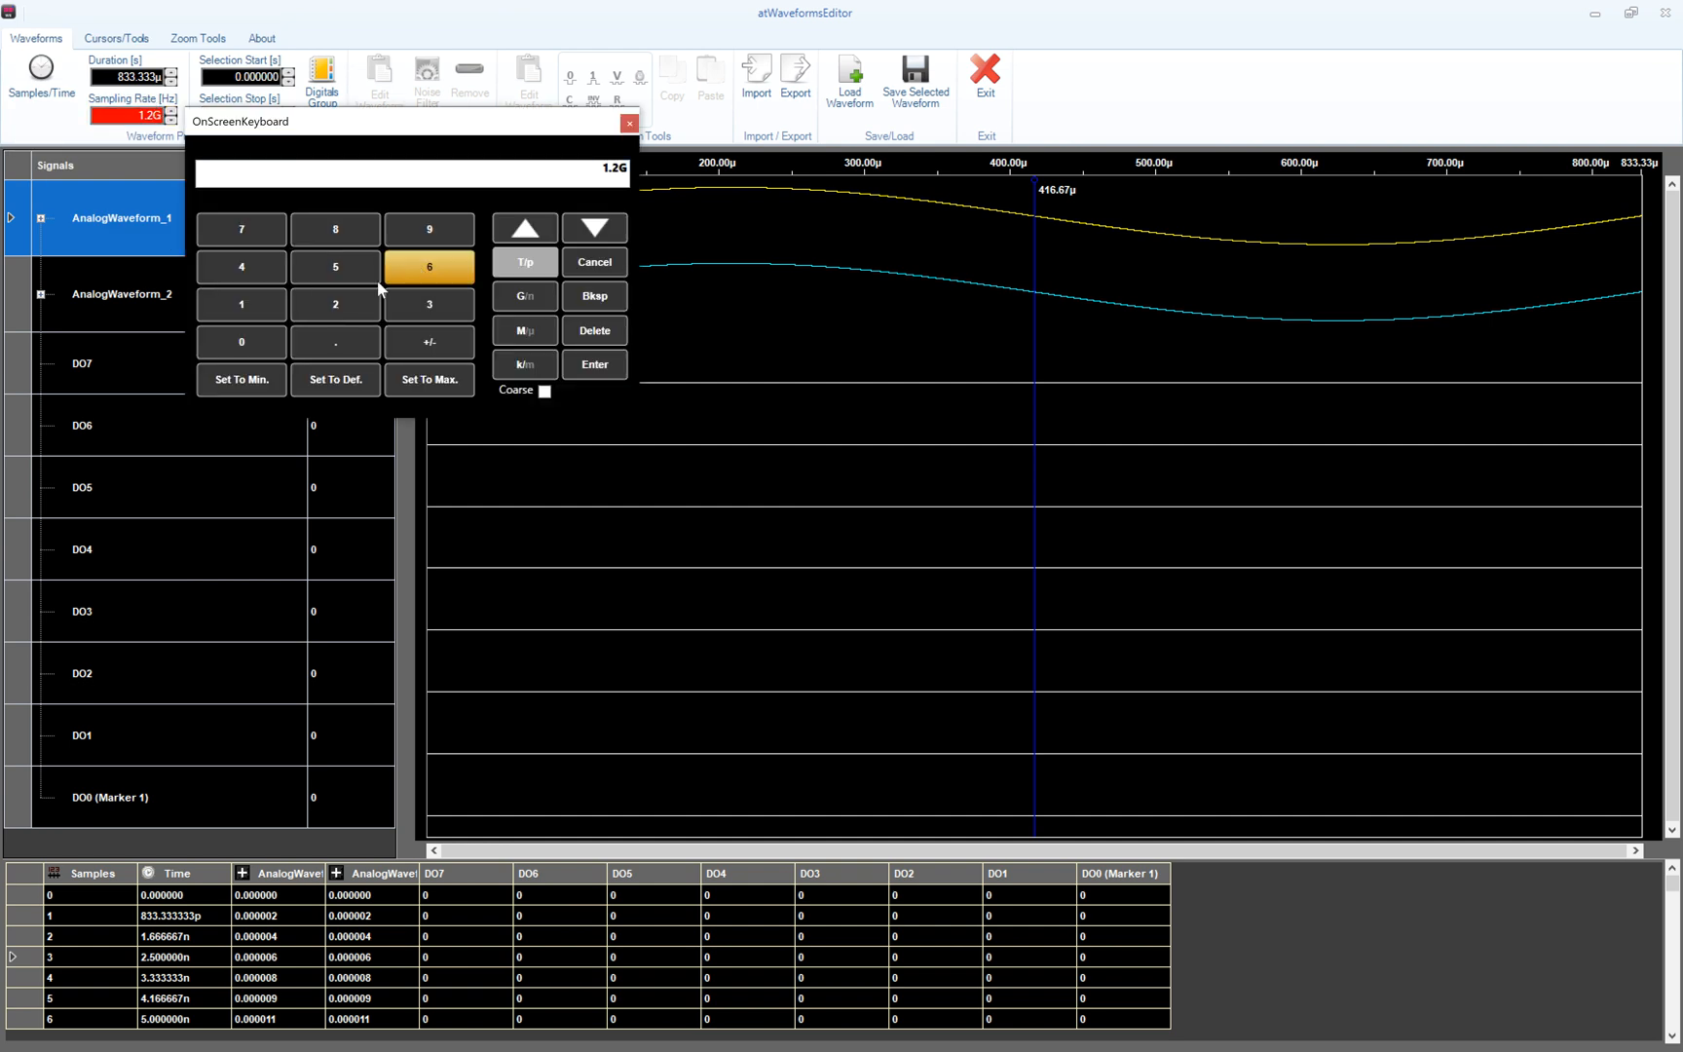
{"action": "left_click", "coordinate": [259, 338]}
{"action": "left_click", "coordinate": [260, 339]}
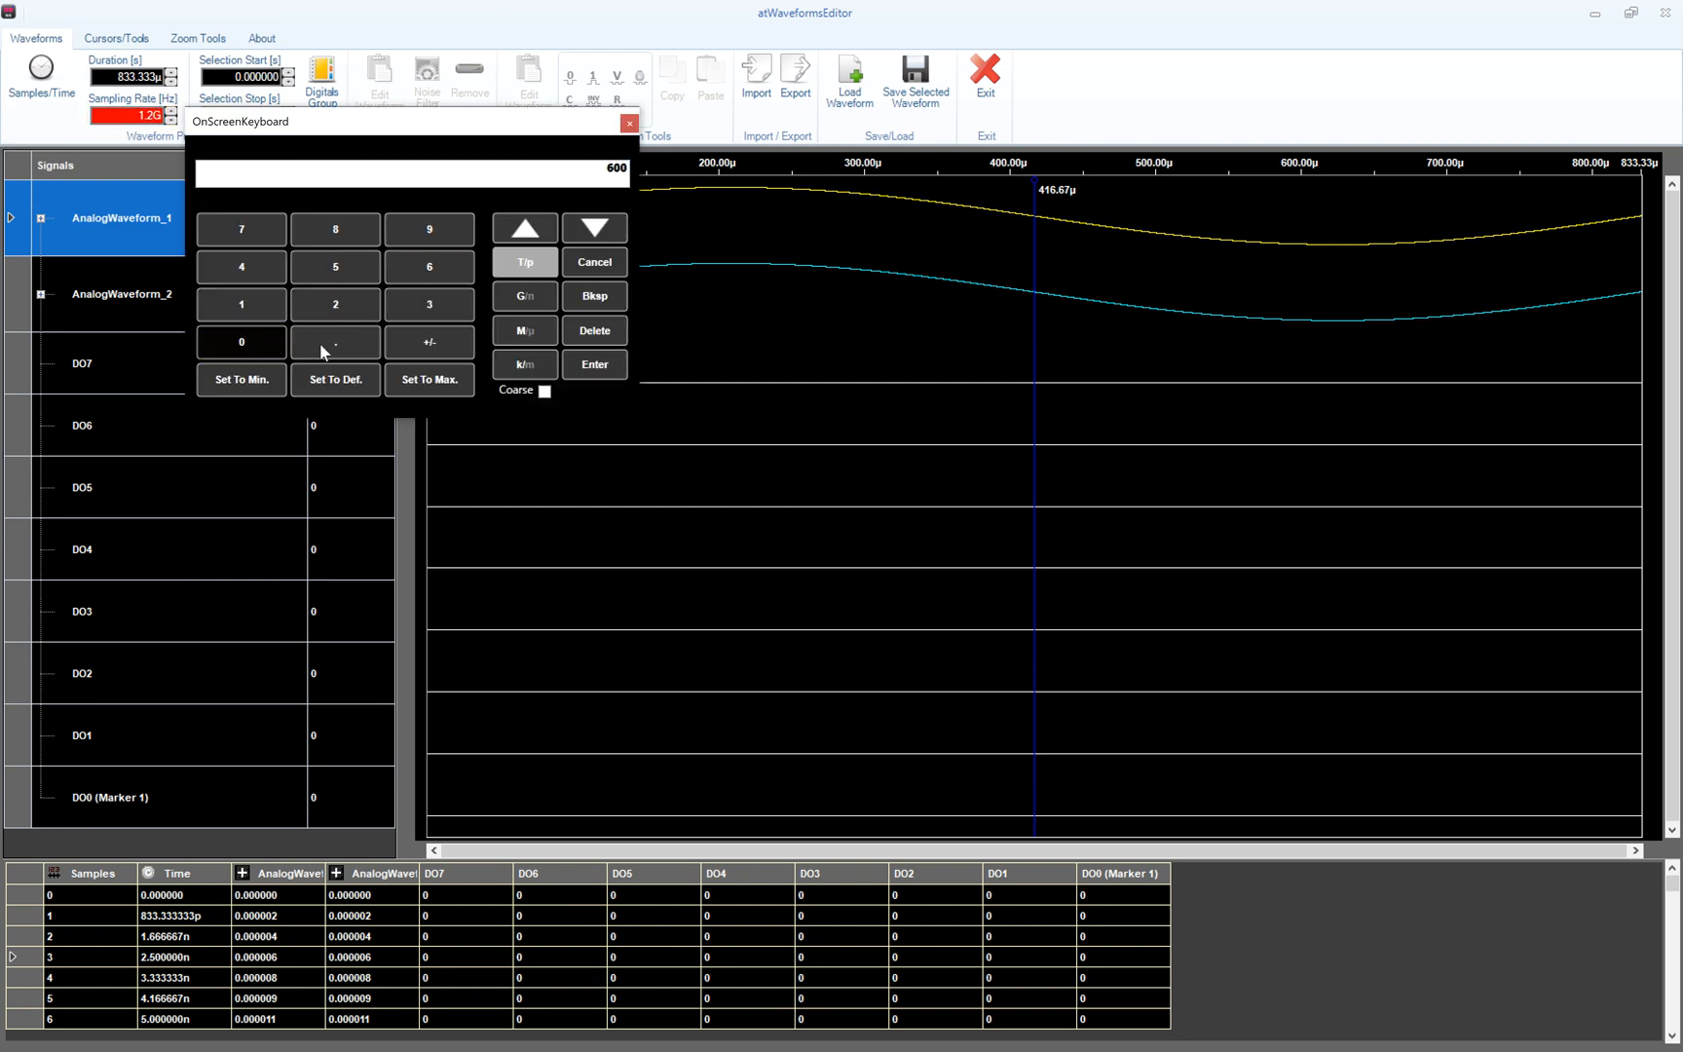
{"action": "left_click", "coordinate": [523, 328]}
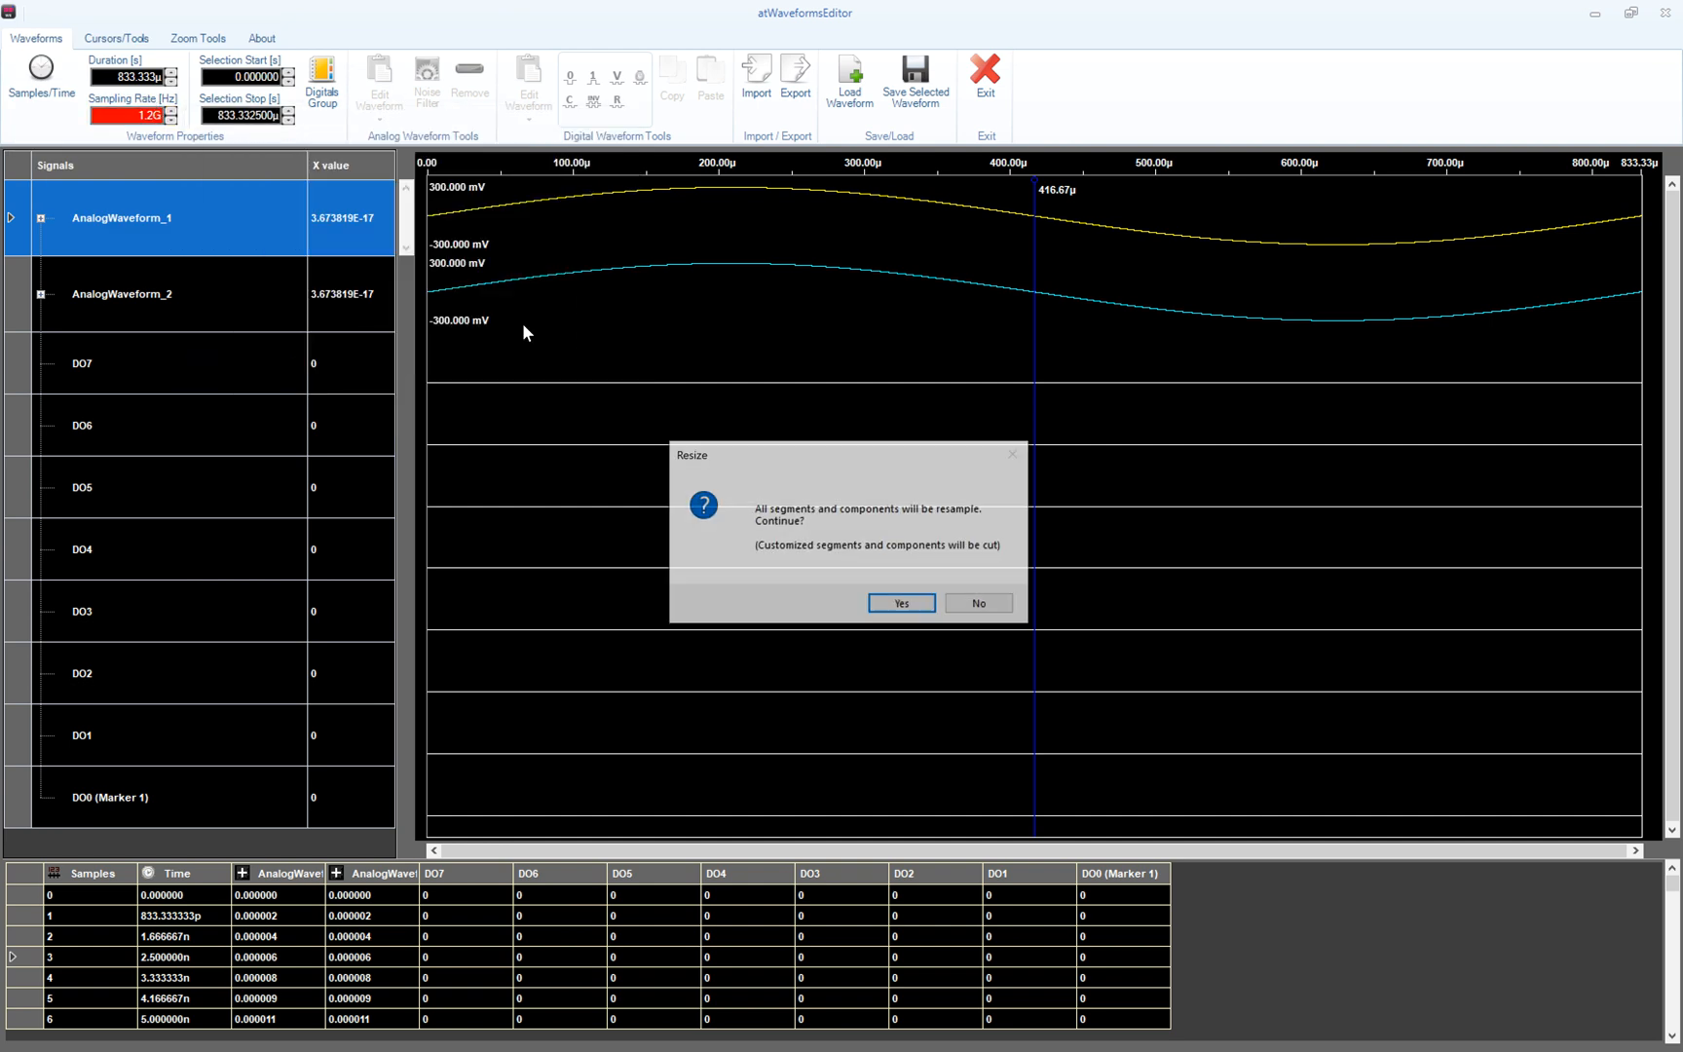
{"action": "left_click", "coordinate": [904, 605]}
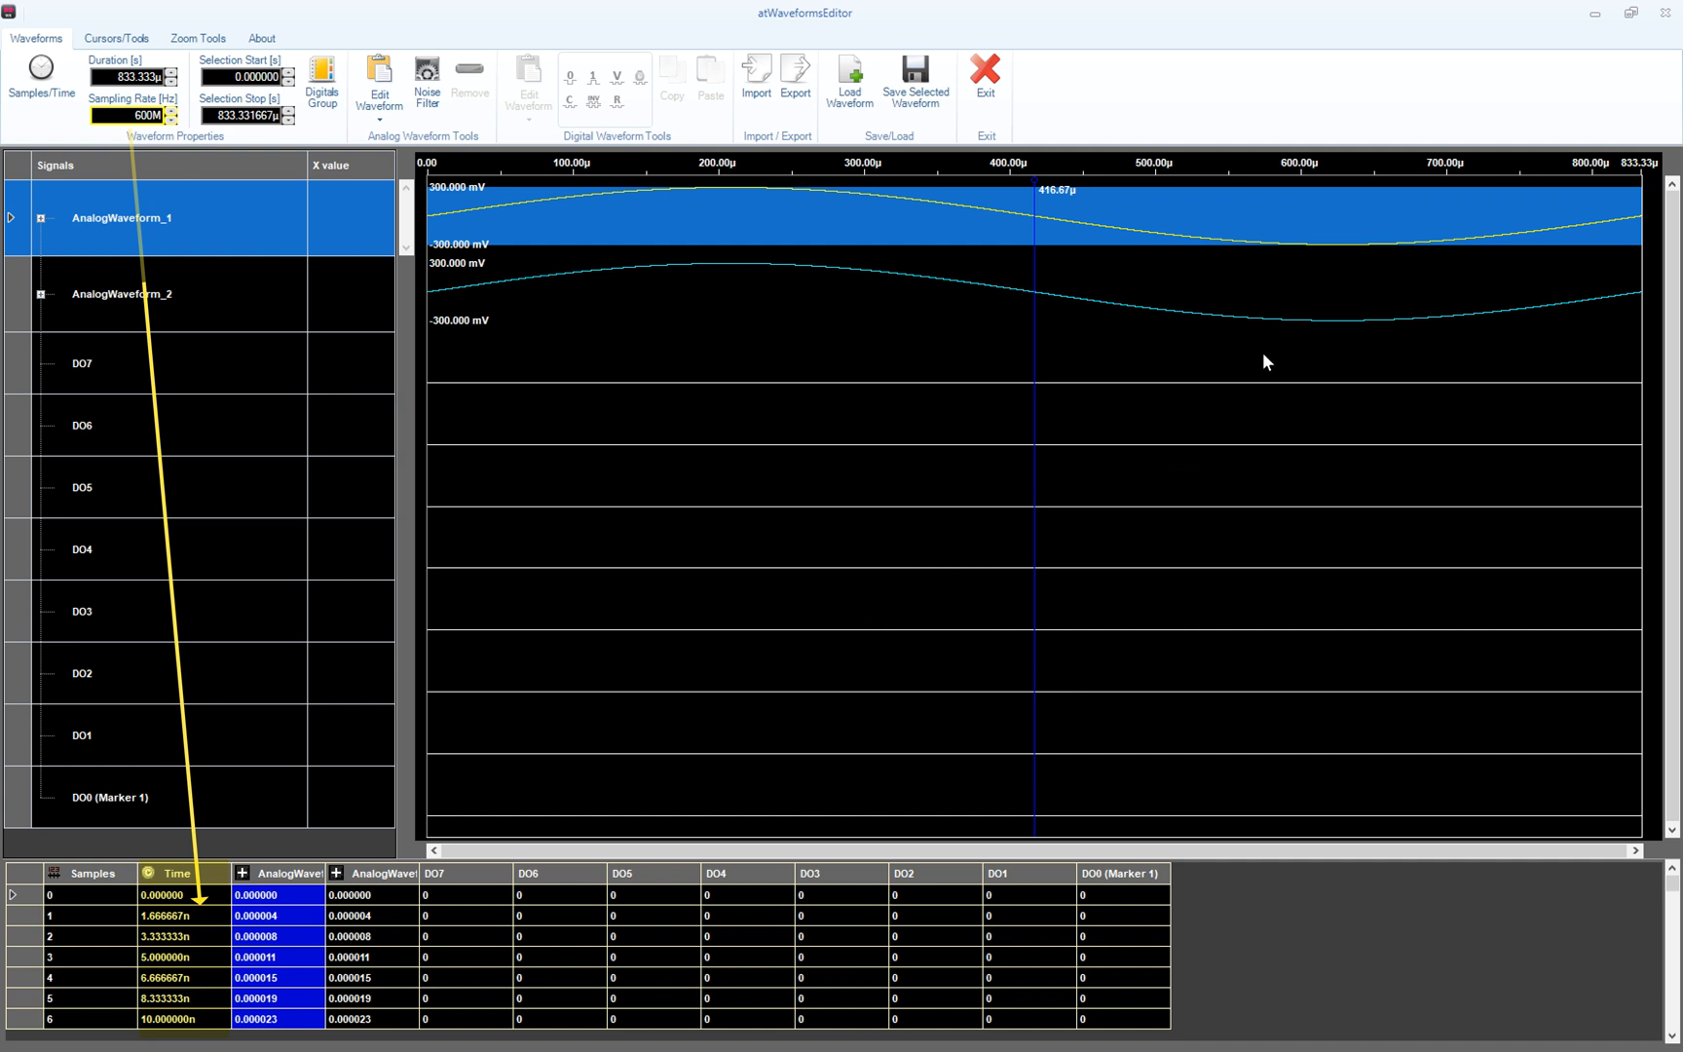
{"action": "left_click", "coordinate": [1598, 15]}
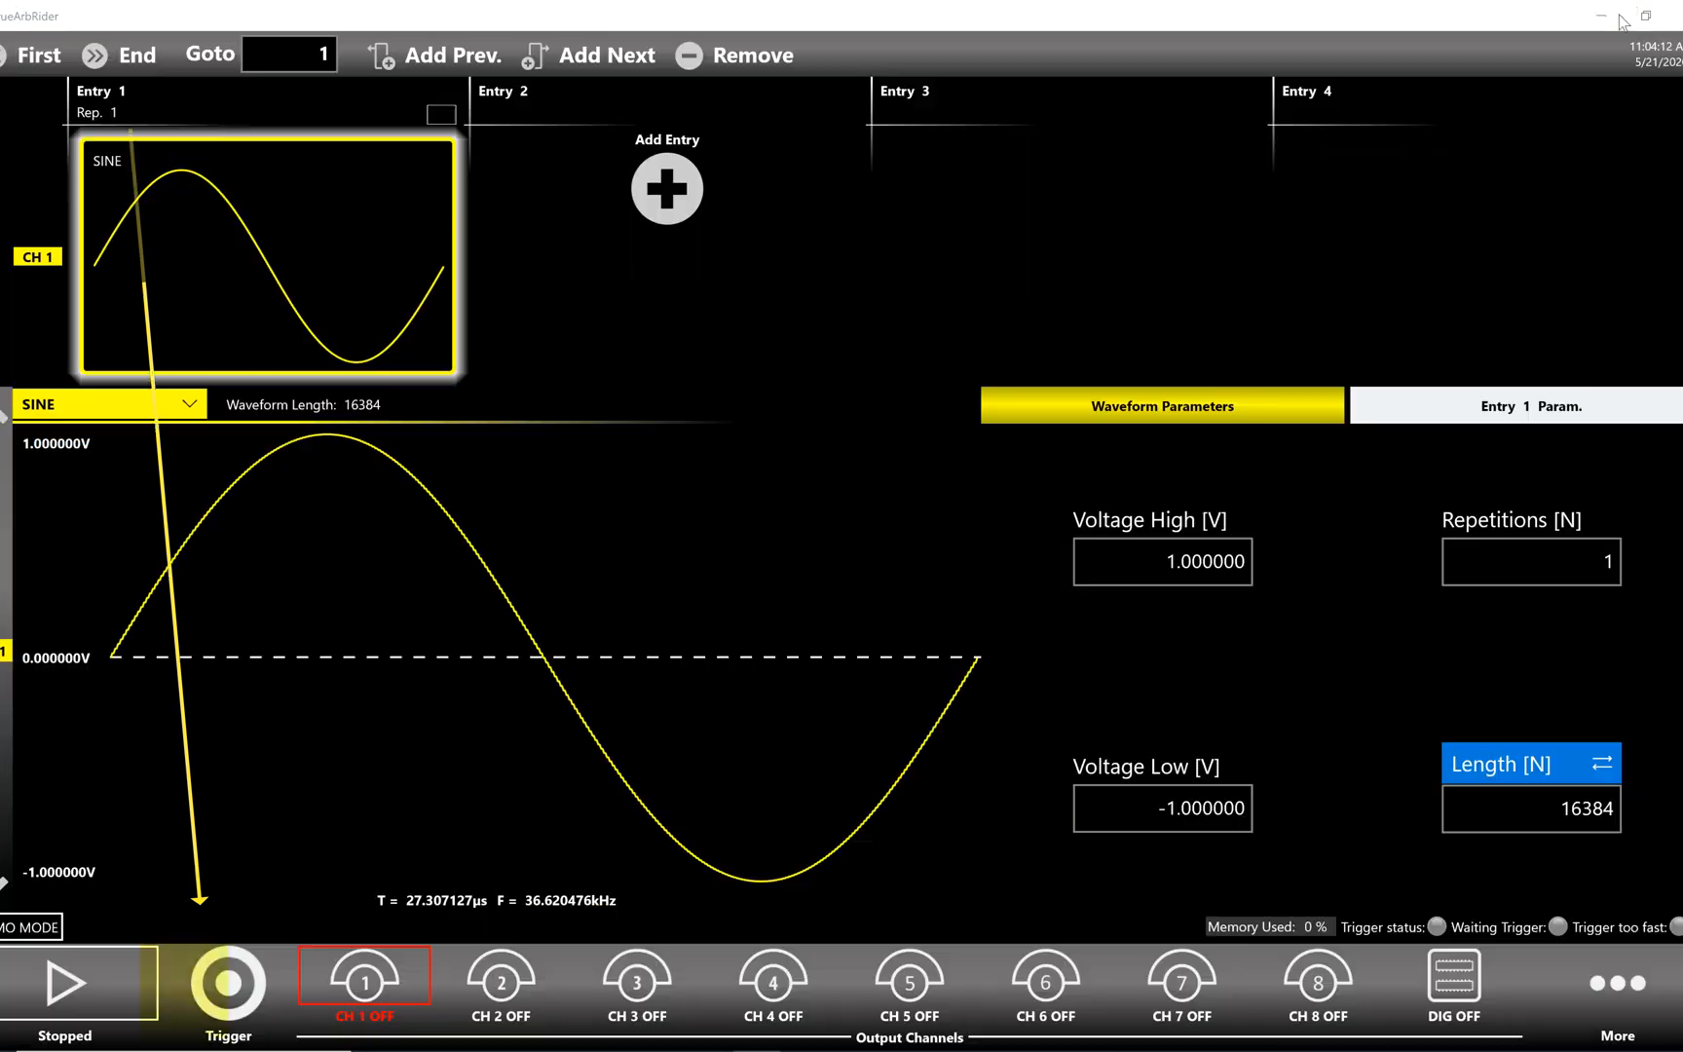
{"action": "left_click", "coordinate": [1603, 994]}
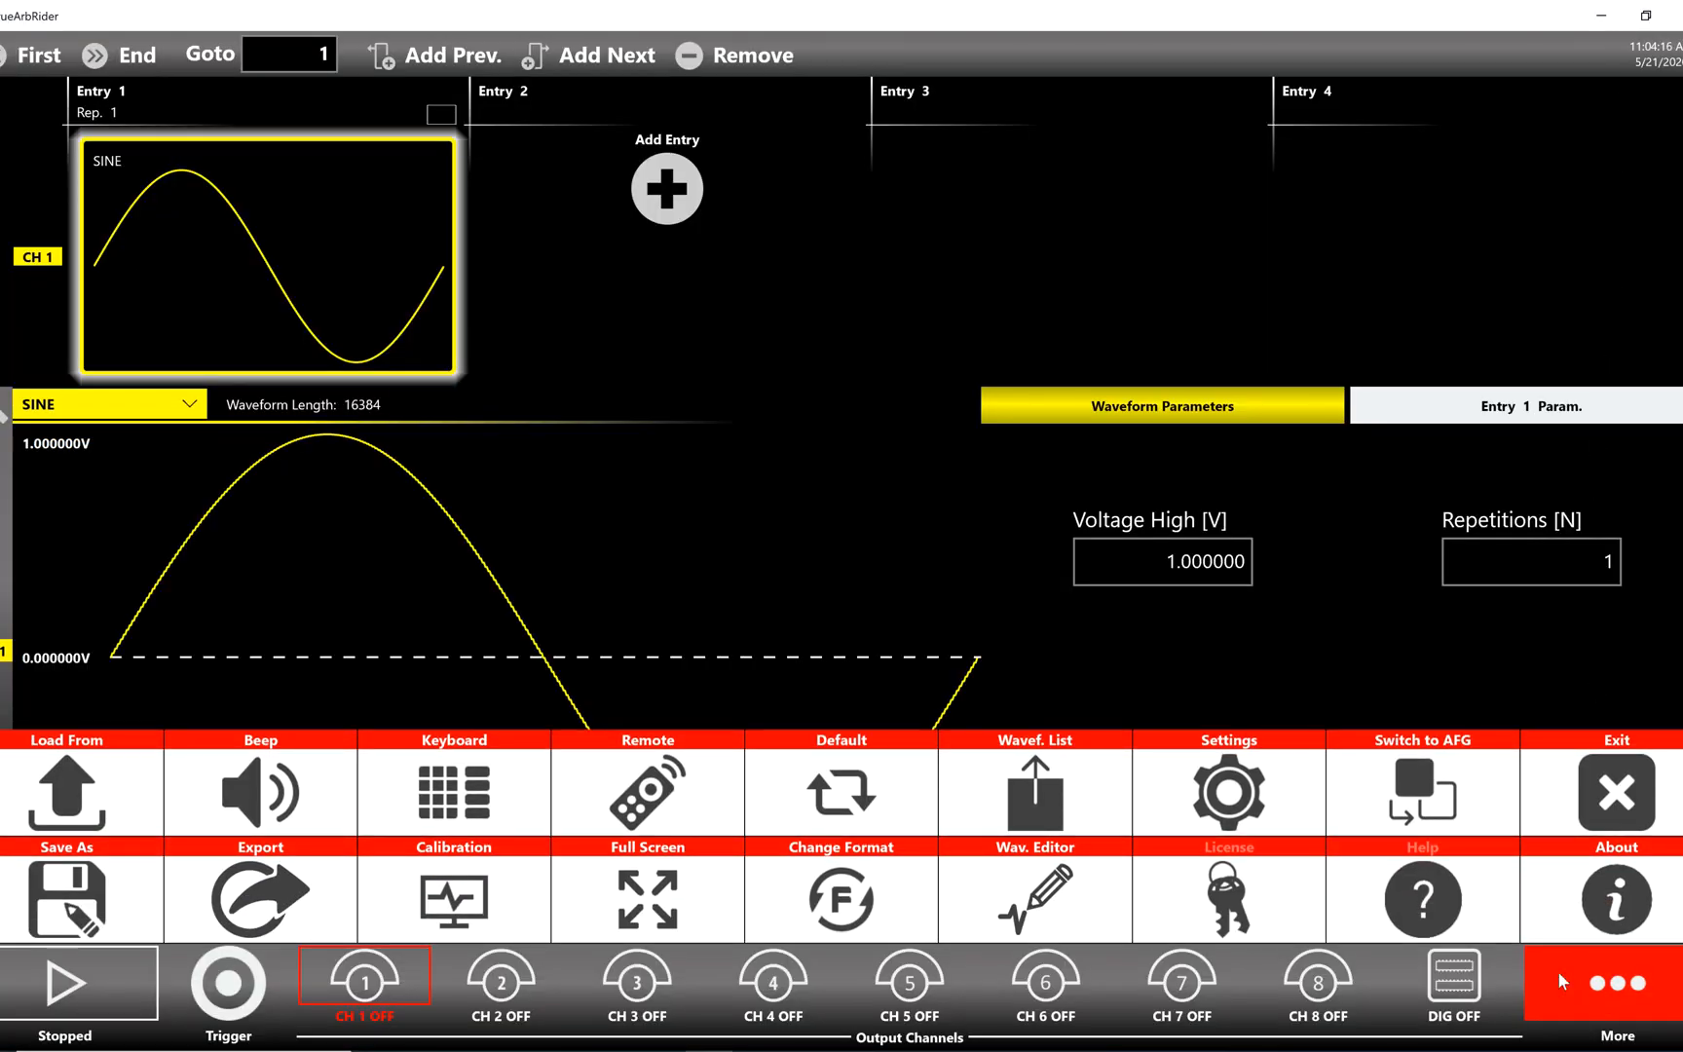
{"action": "left_click", "coordinate": [1266, 800]}
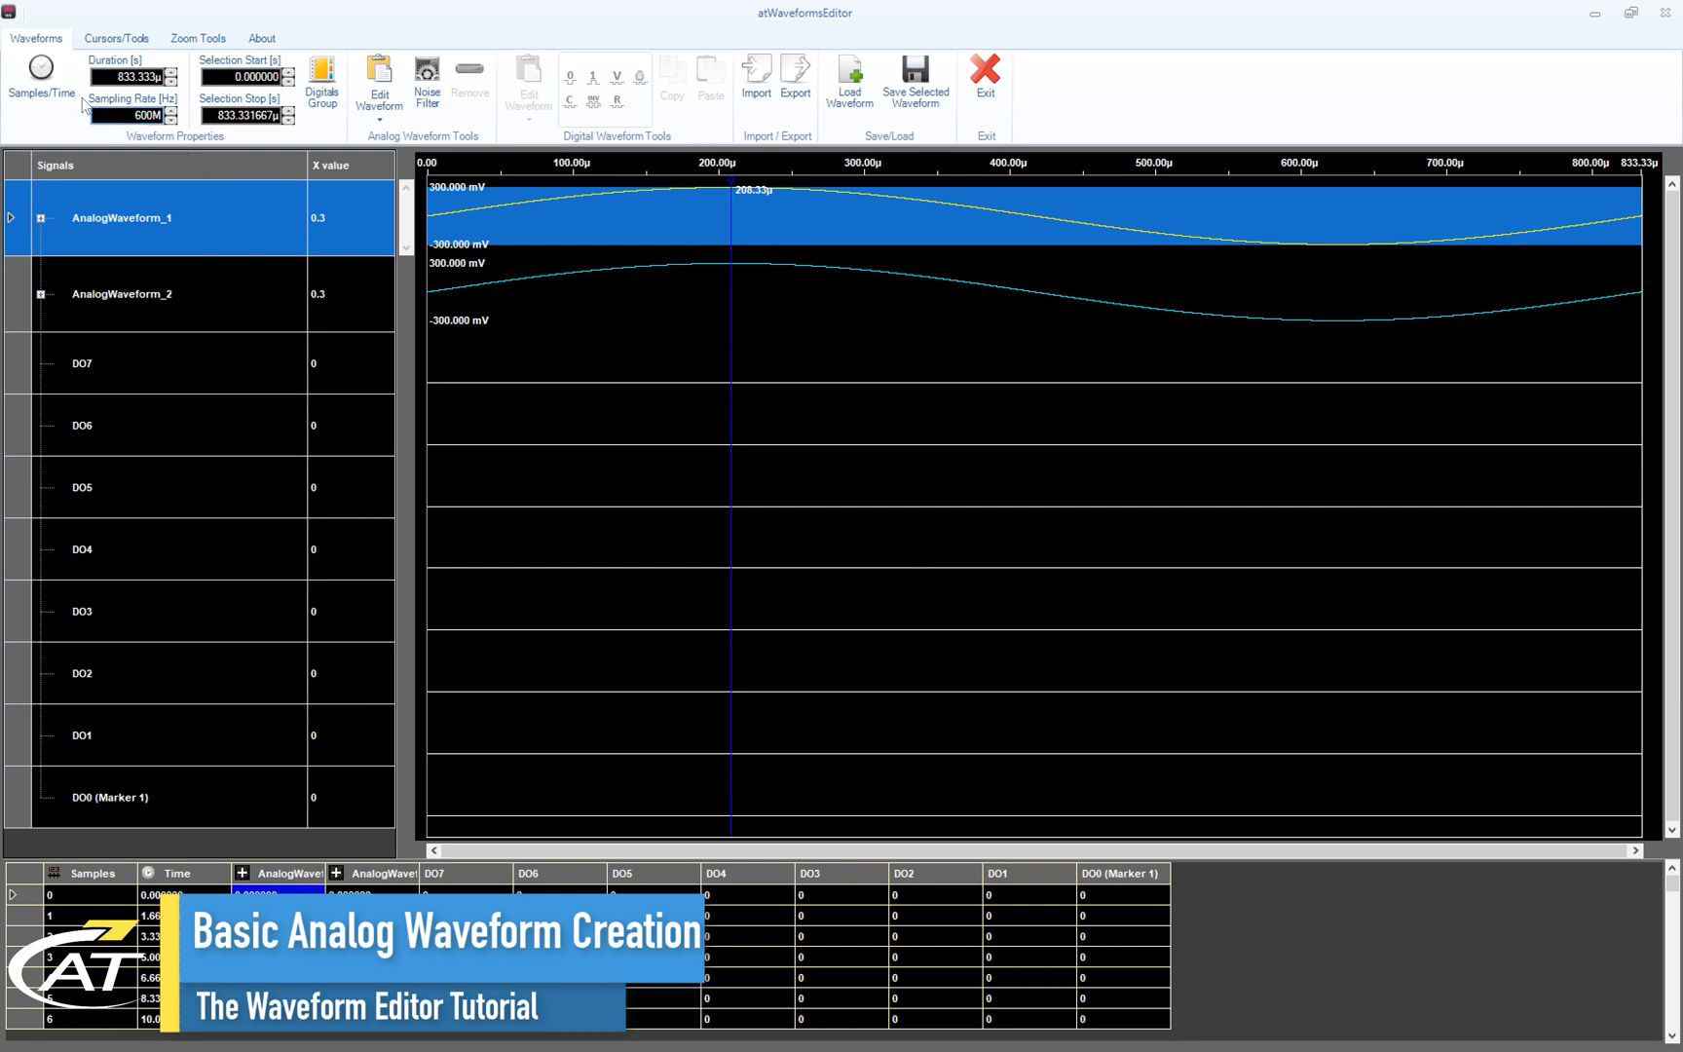
- Switch back to sample count and resize the waveforms to 100k samples
{"action": "left_click", "coordinate": [42, 80]}
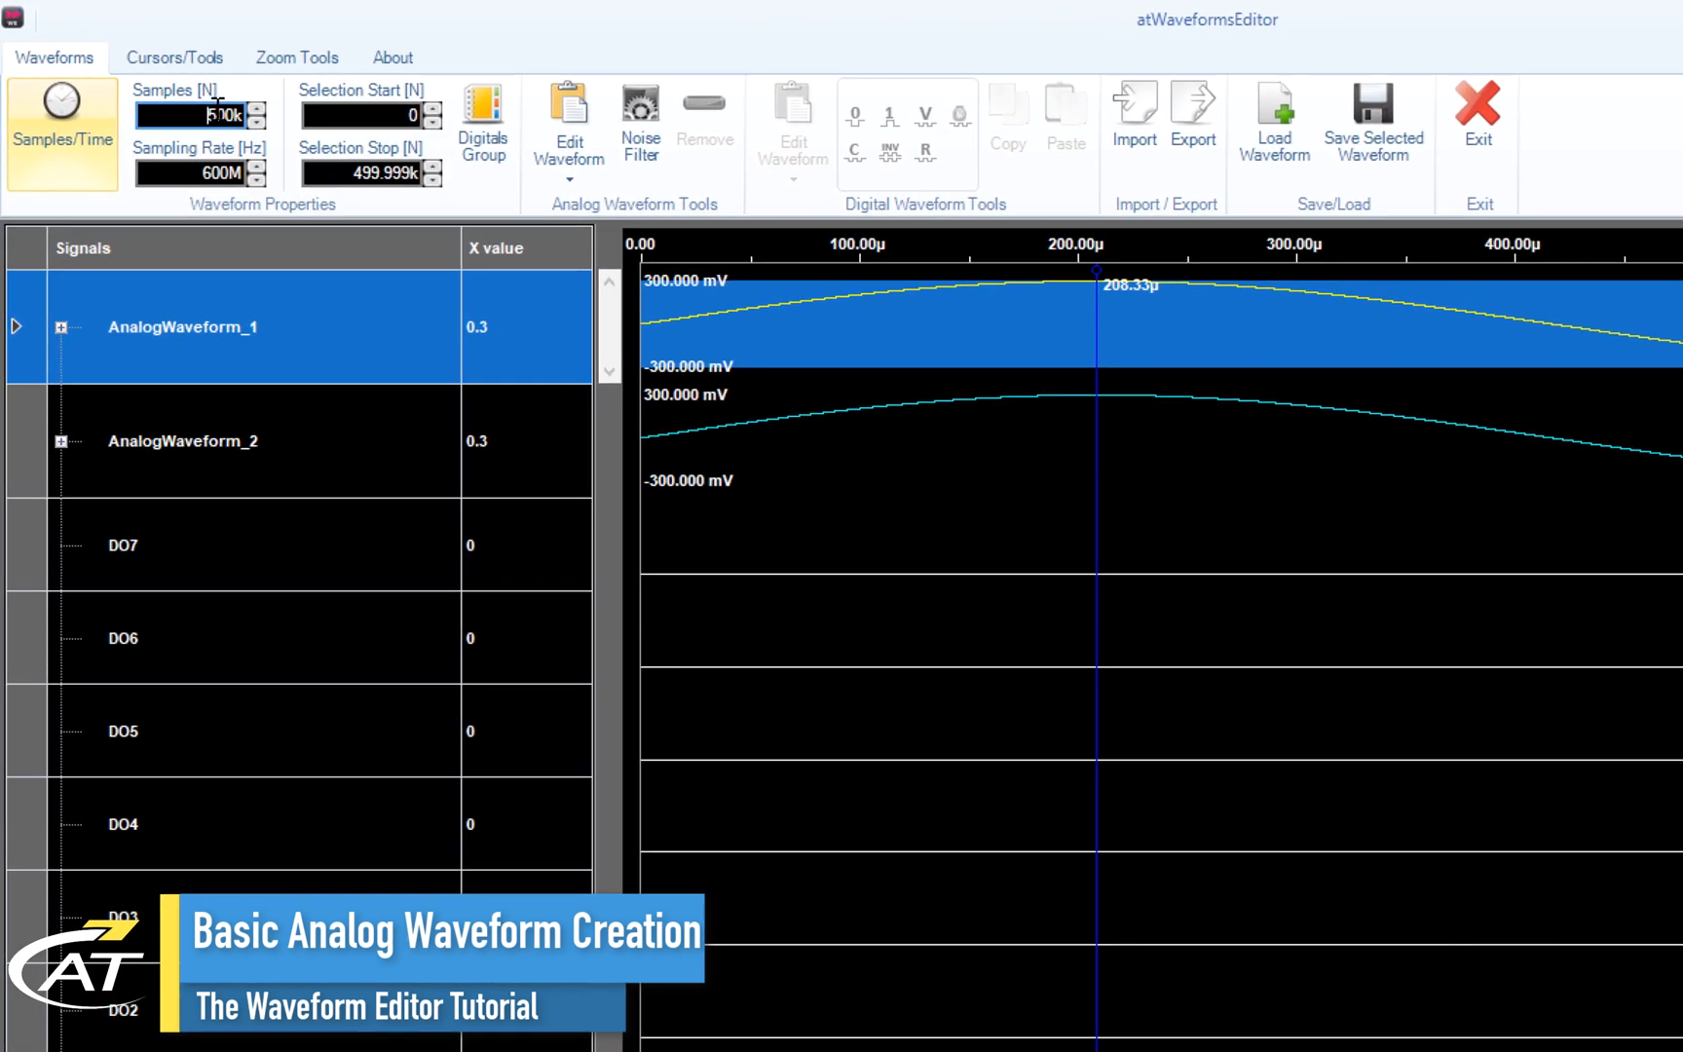
{"action": "double_click", "coordinate": [216, 109]}
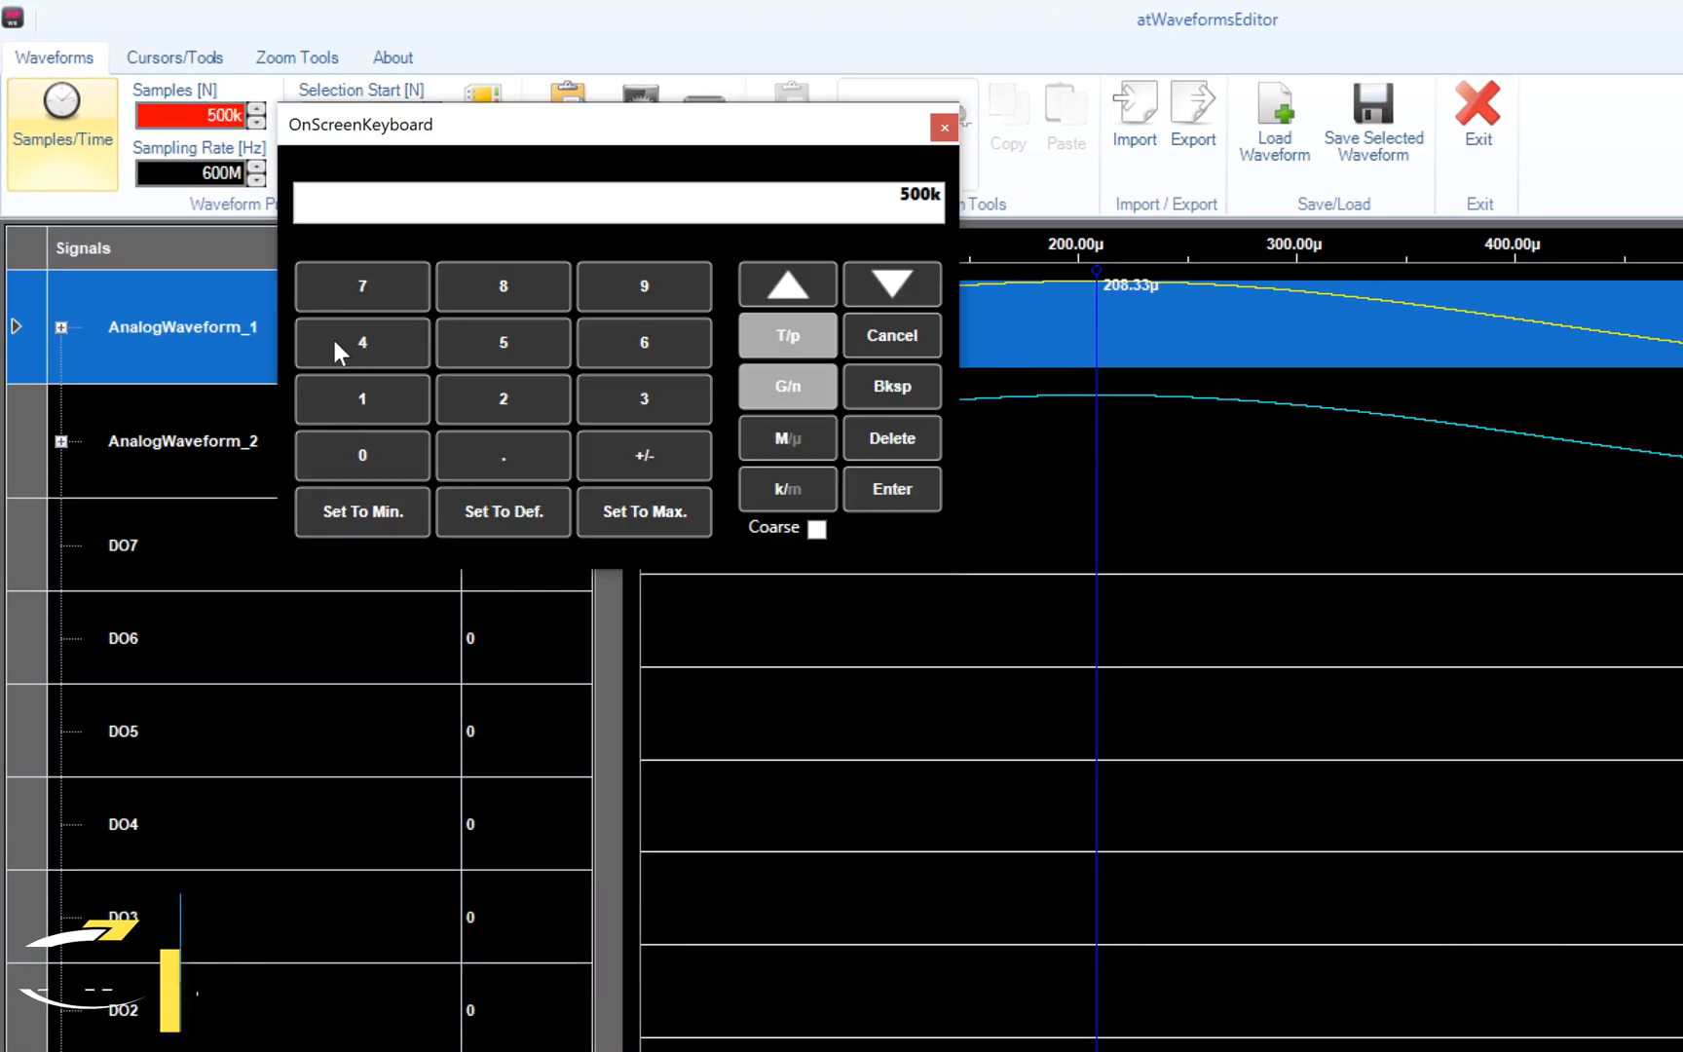
{"action": "left_click", "coordinate": [363, 398]}
{"action": "left_click", "coordinate": [362, 456]}
{"action": "left_click", "coordinate": [504, 508]}
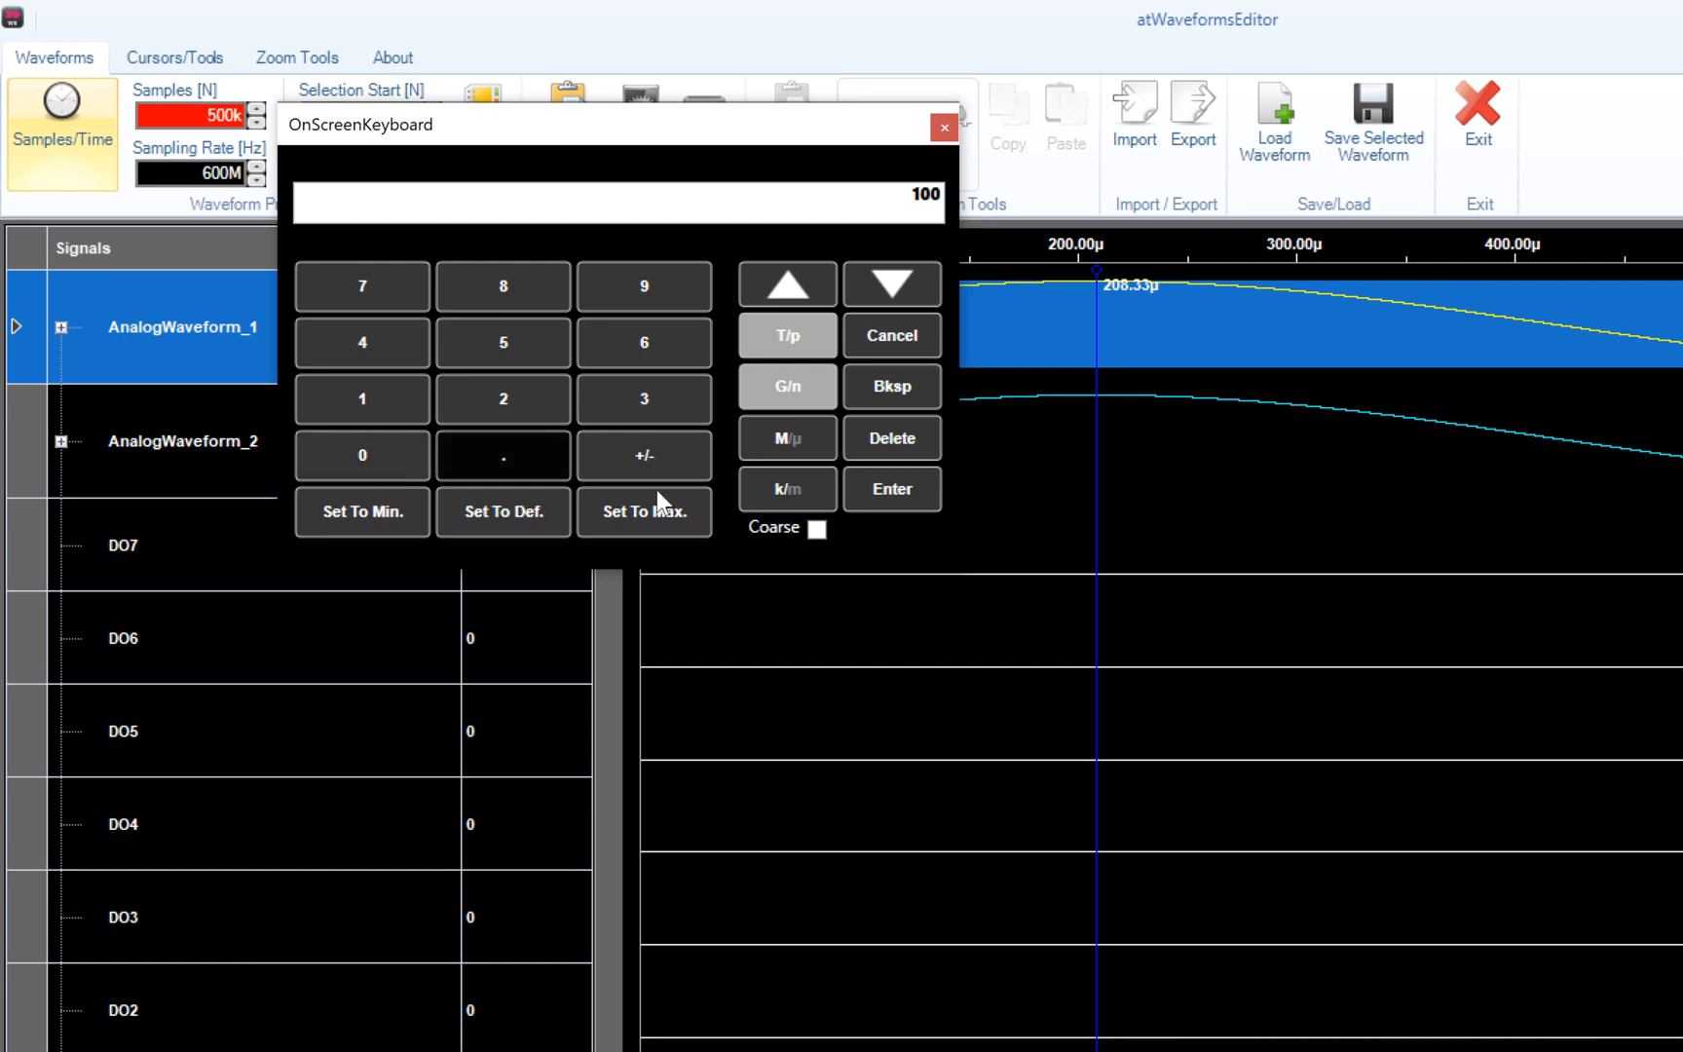
{"action": "left_click", "coordinate": [788, 489]}
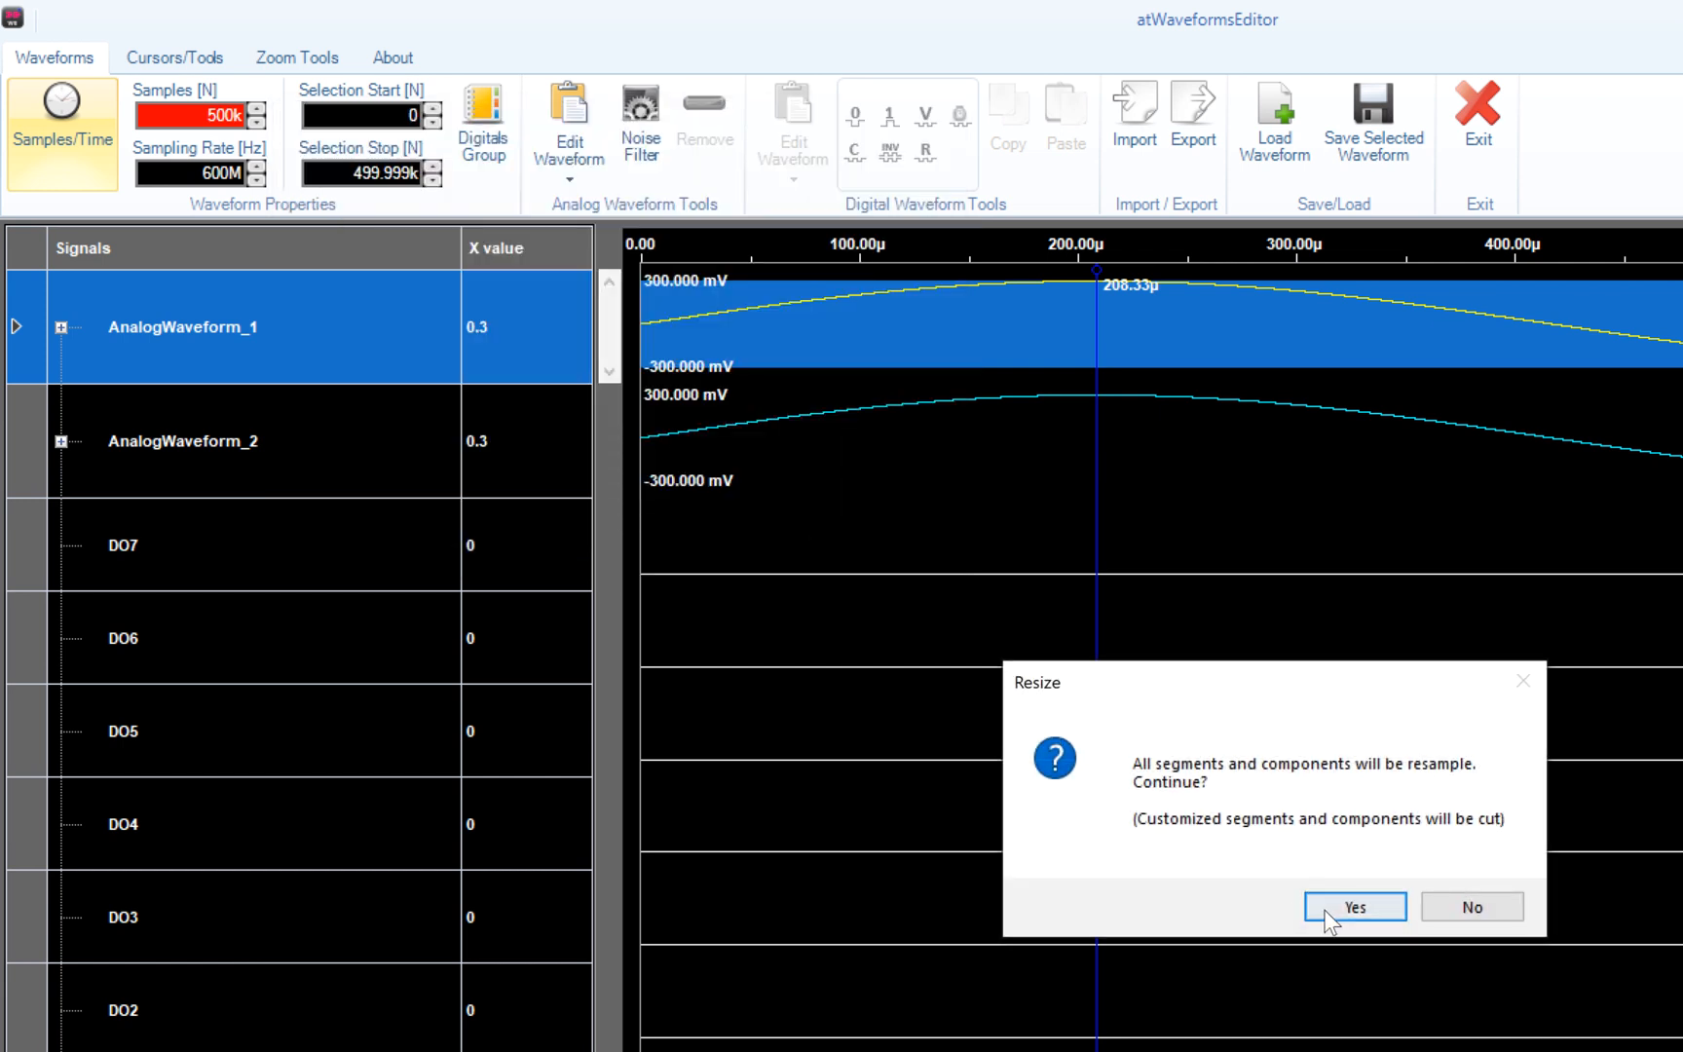
{"action": "left_click", "coordinate": [1349, 906]}
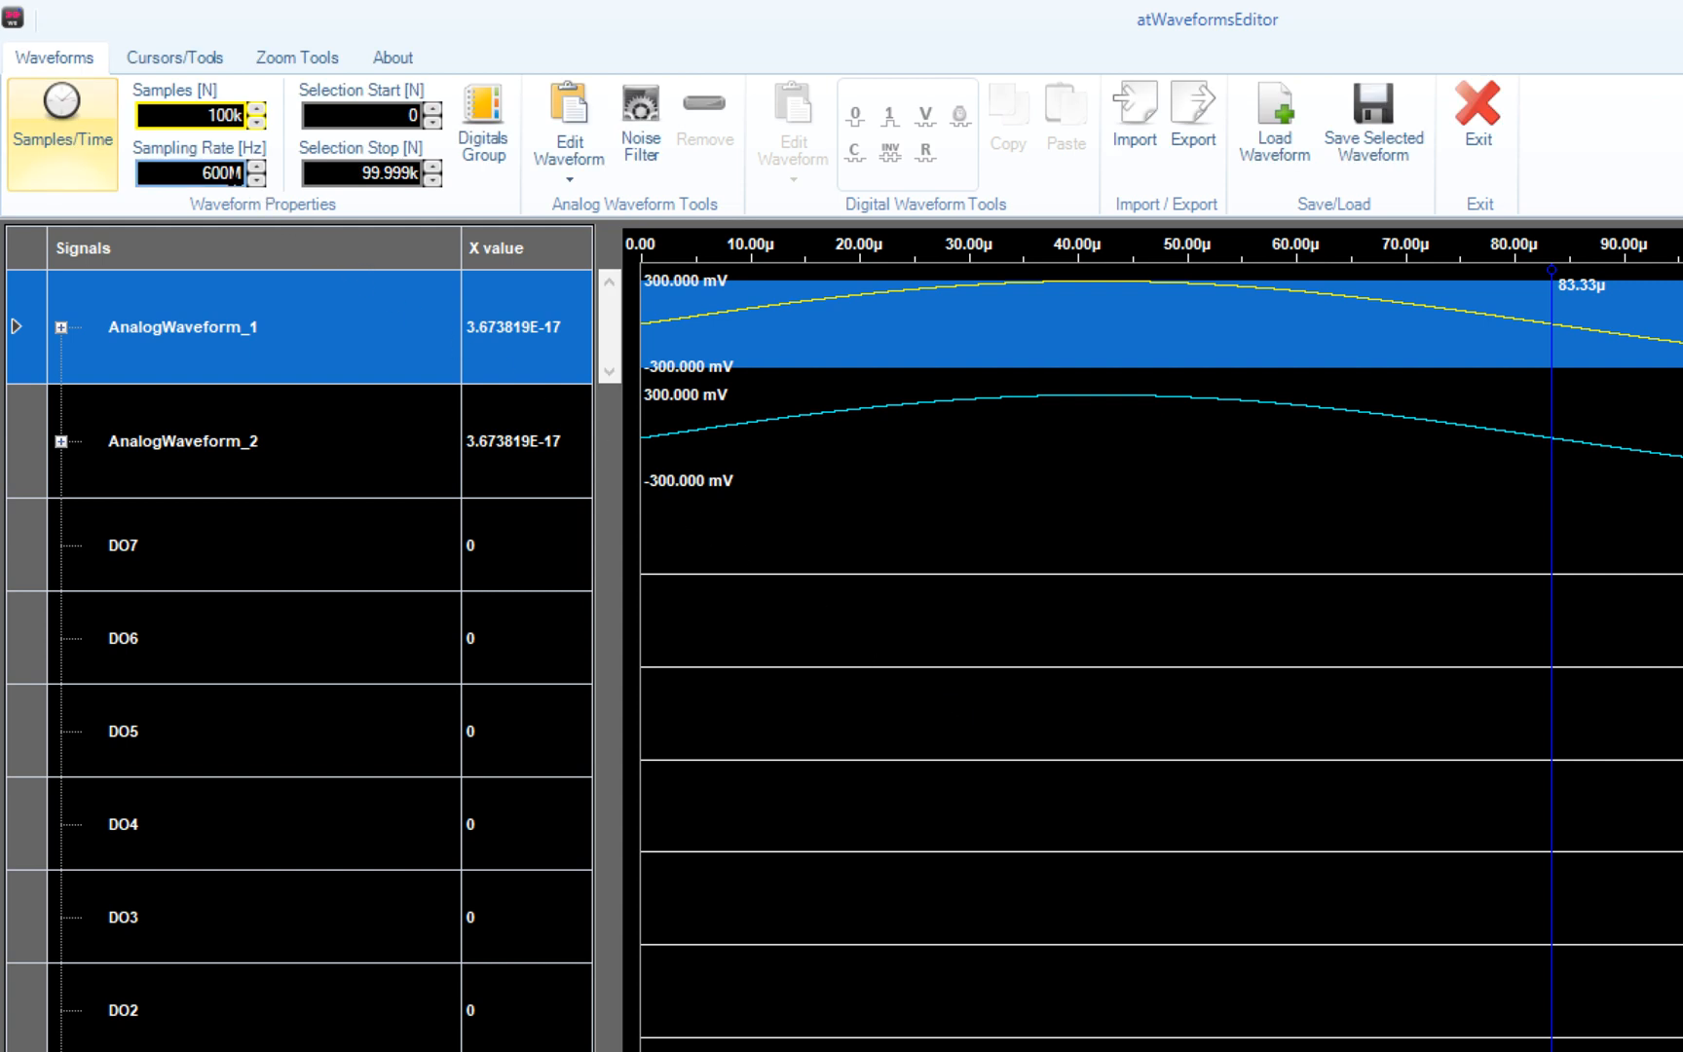
- Set the sampling rate to 1.2 GHz
{"action": "left_click", "coordinate": [233, 173]}
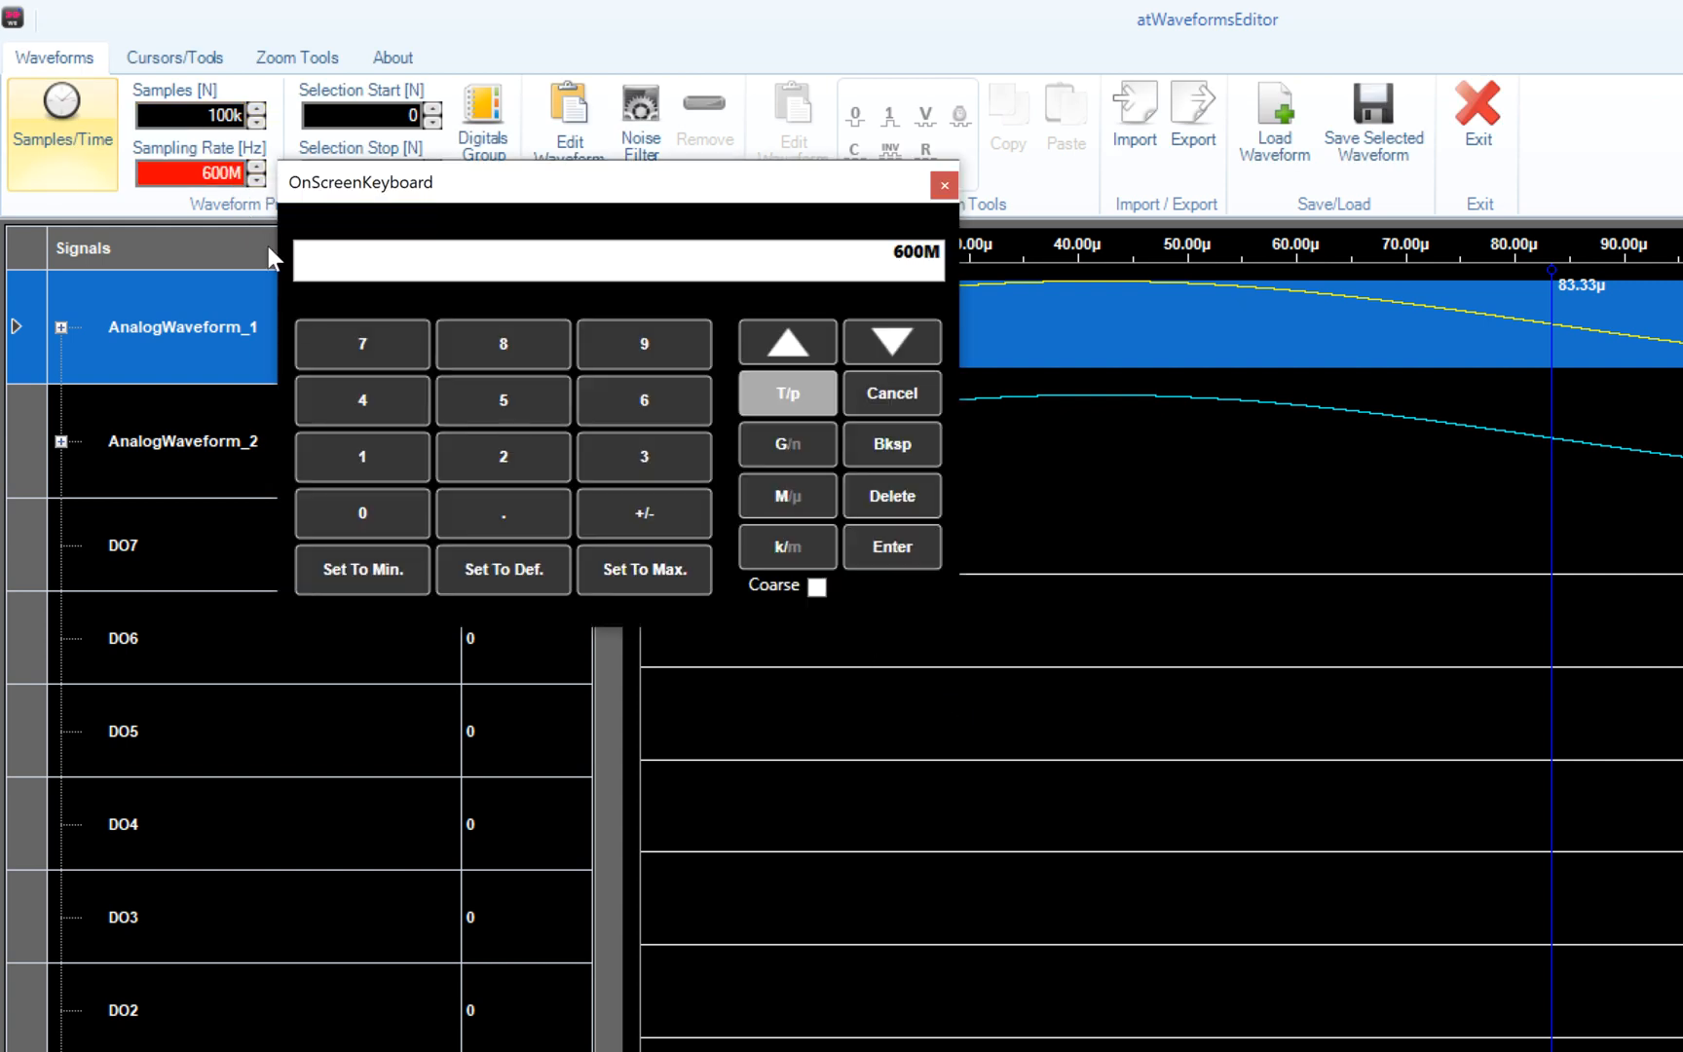
{"action": "left_click", "coordinate": [371, 439]}
{"action": "left_click", "coordinate": [502, 526]}
{"action": "left_click", "coordinate": [505, 456]}
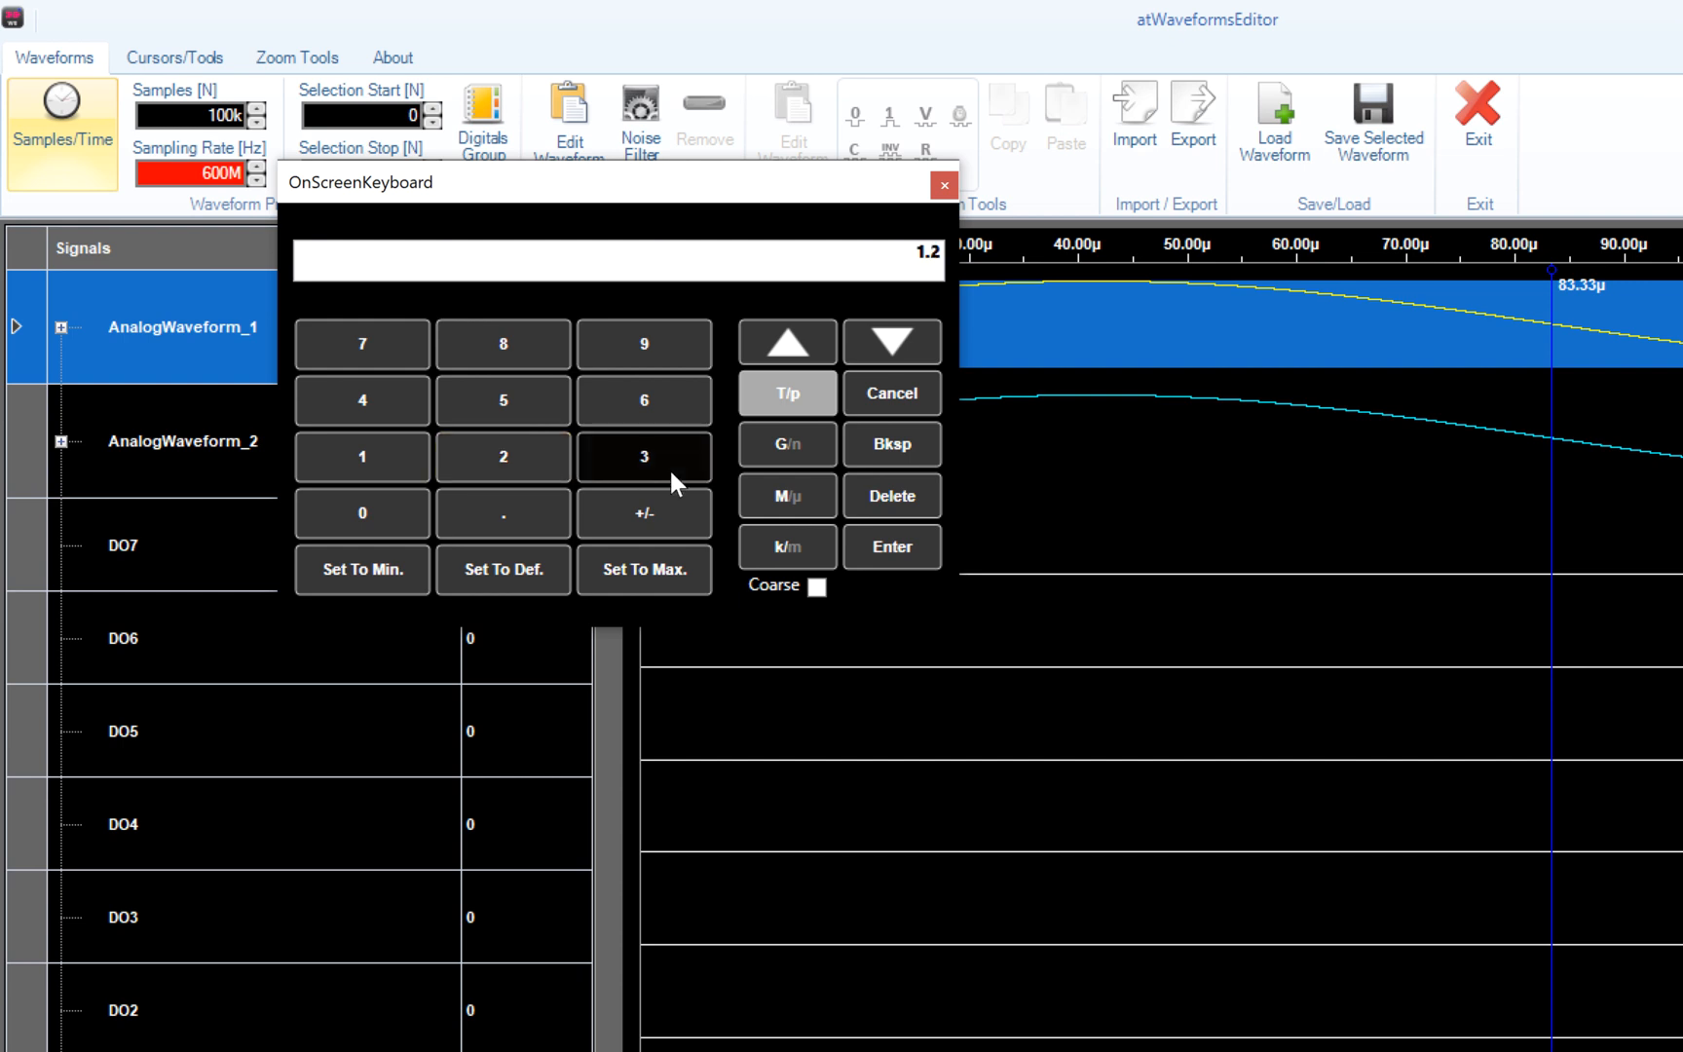
{"action": "left_click", "coordinate": [760, 458]}
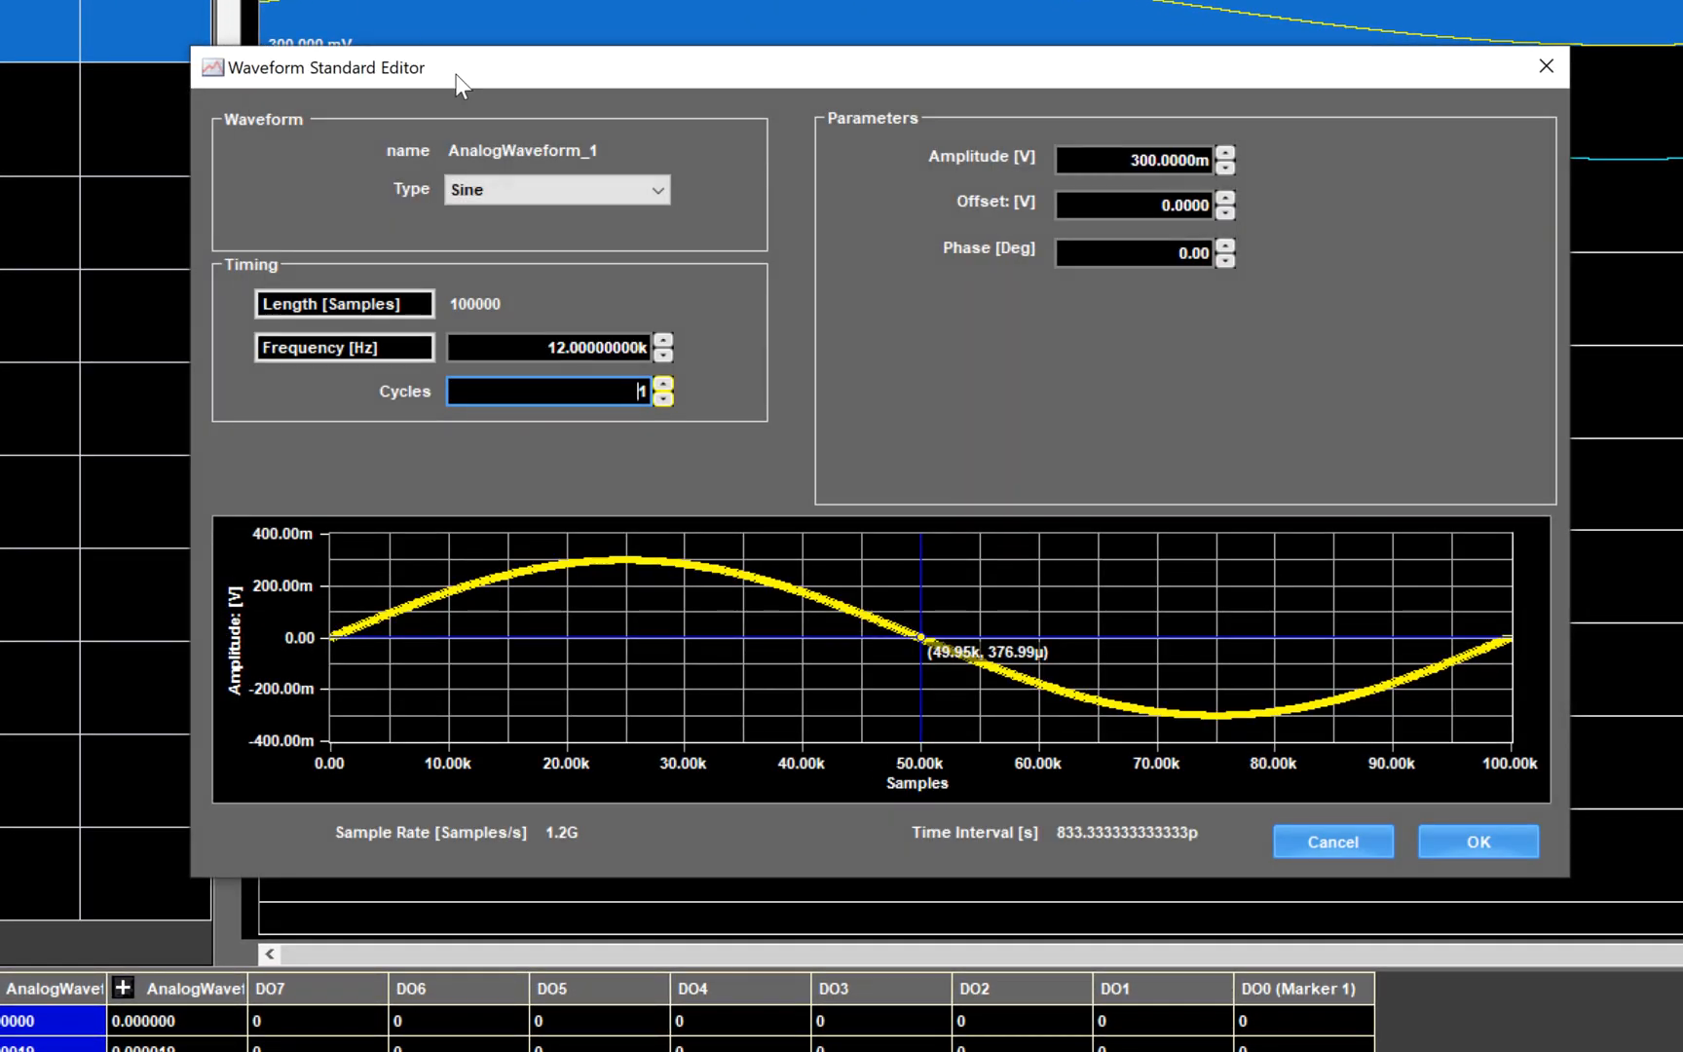
- Make AnalogWaveform_1 a triangle wave with 4 cycles and 2 V amplitude
{"action": "left_click", "coordinate": [663, 184]}
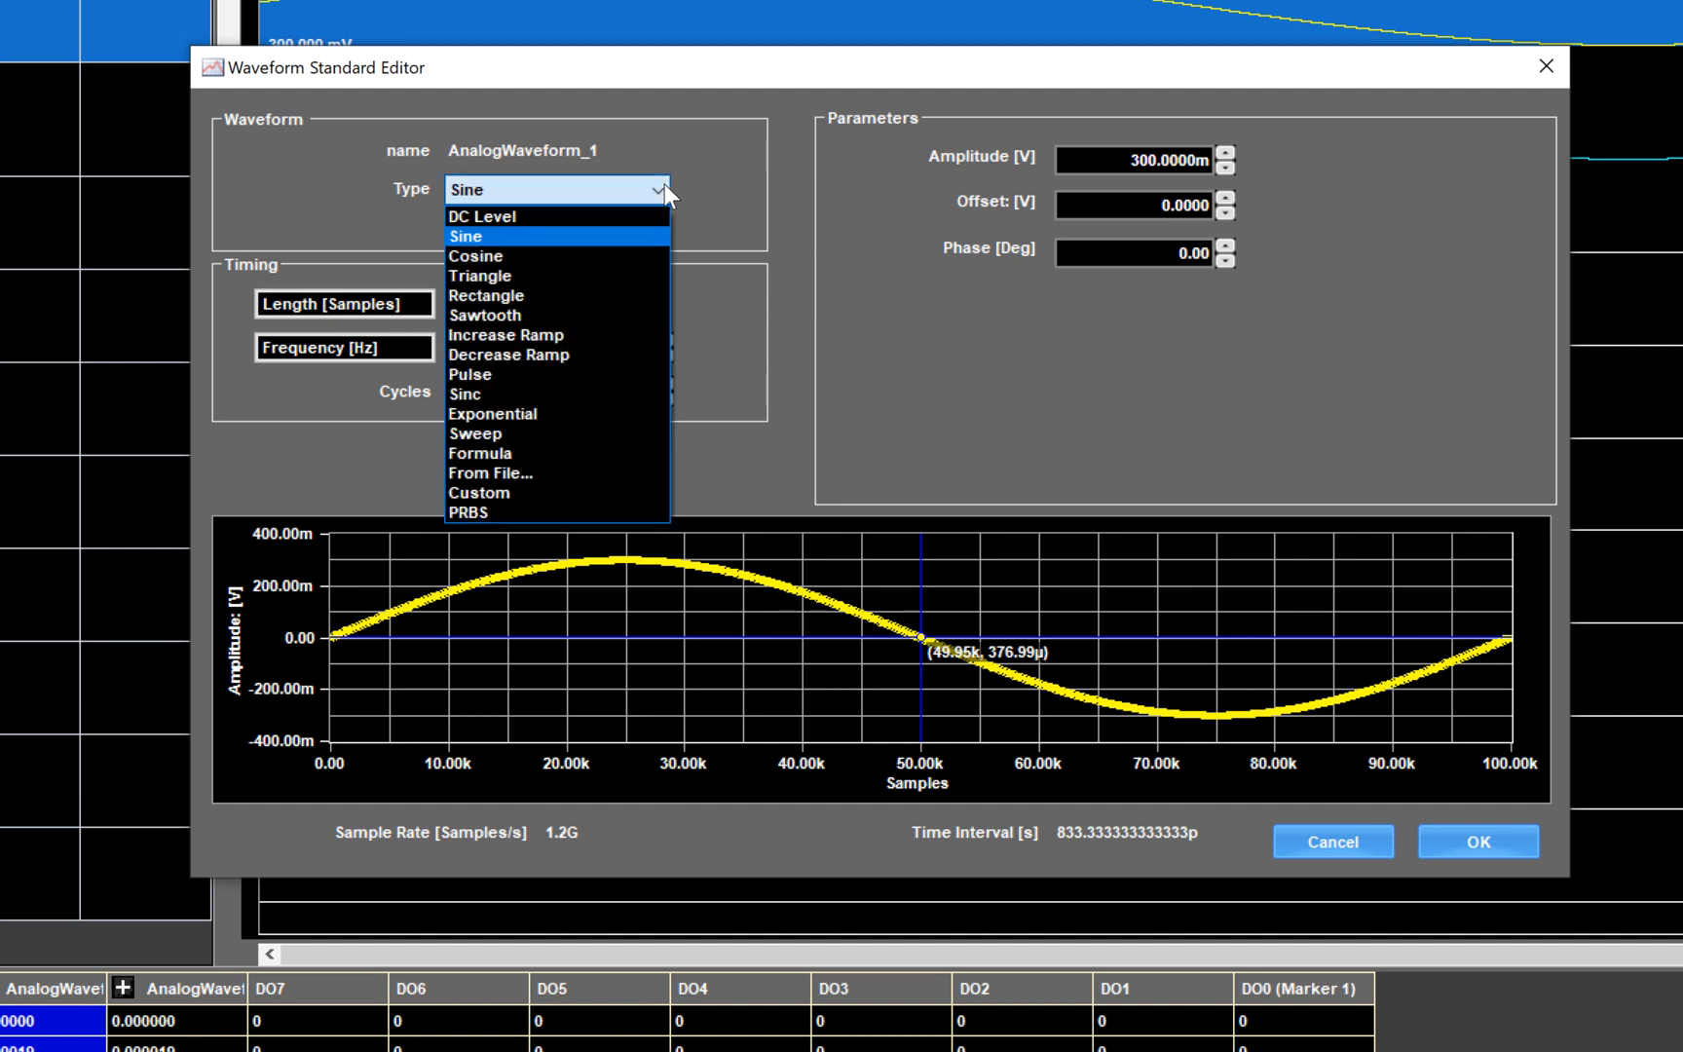
{"action": "left_click", "coordinate": [640, 271]}
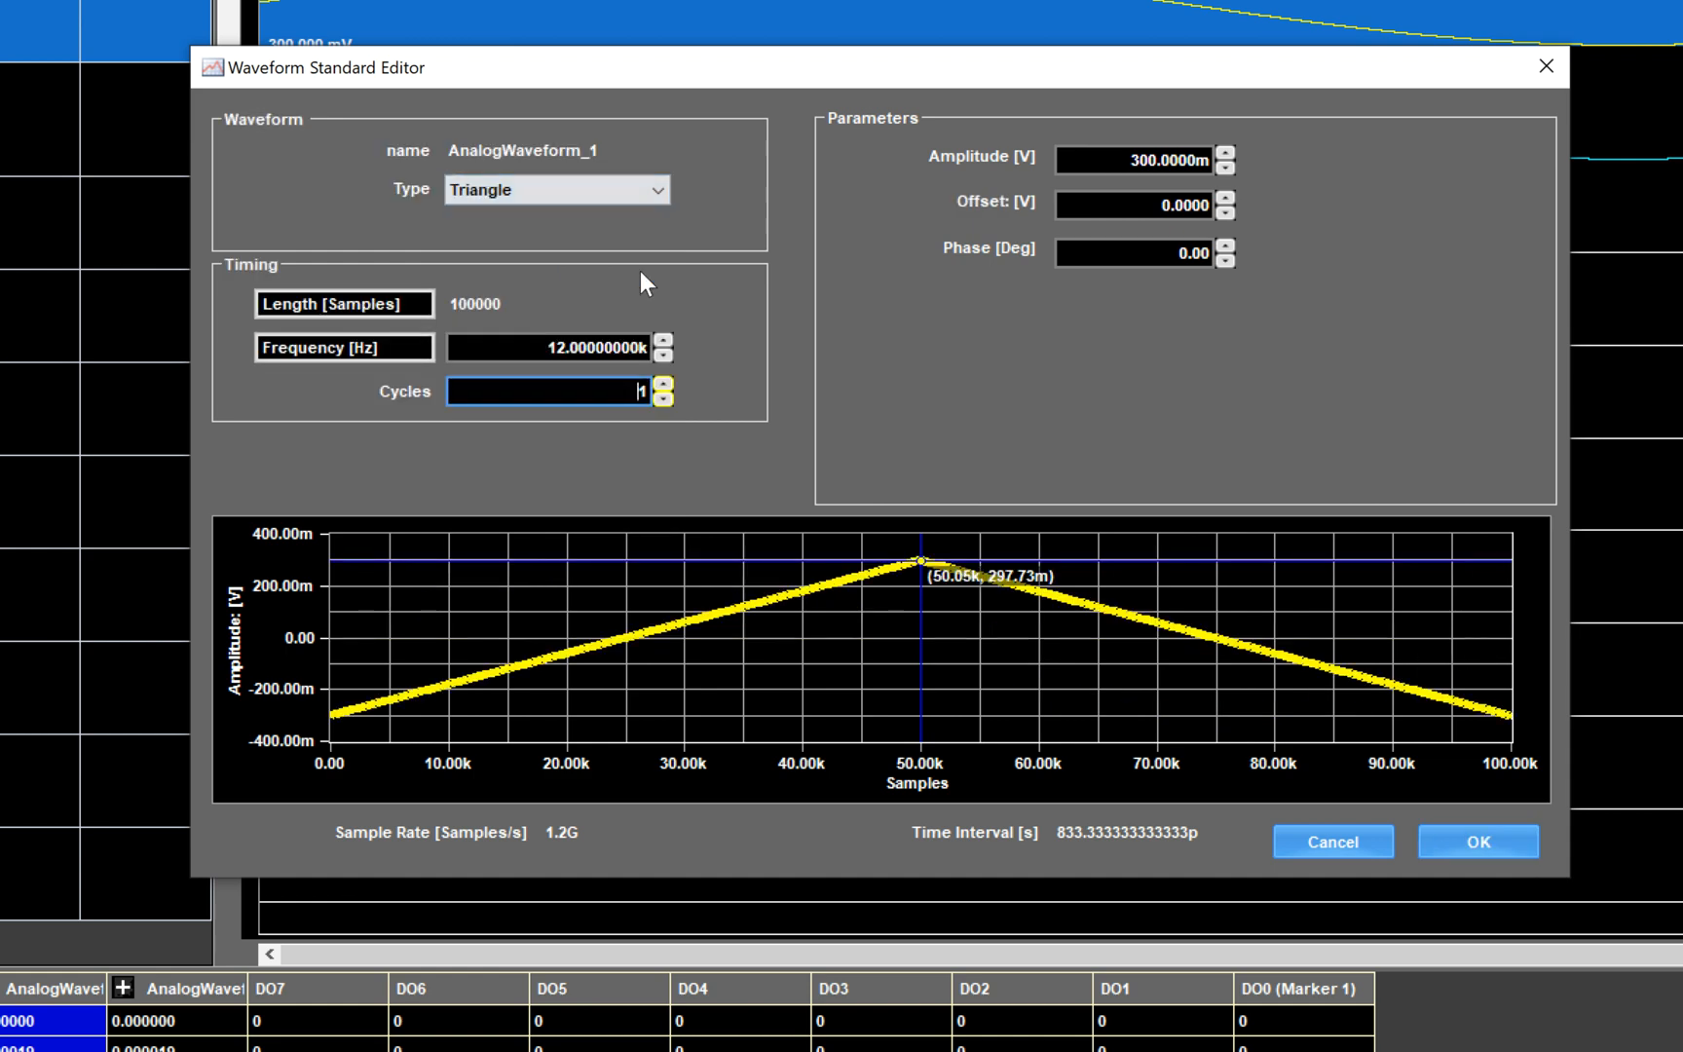
{"action": "left_click", "coordinate": [643, 385]}
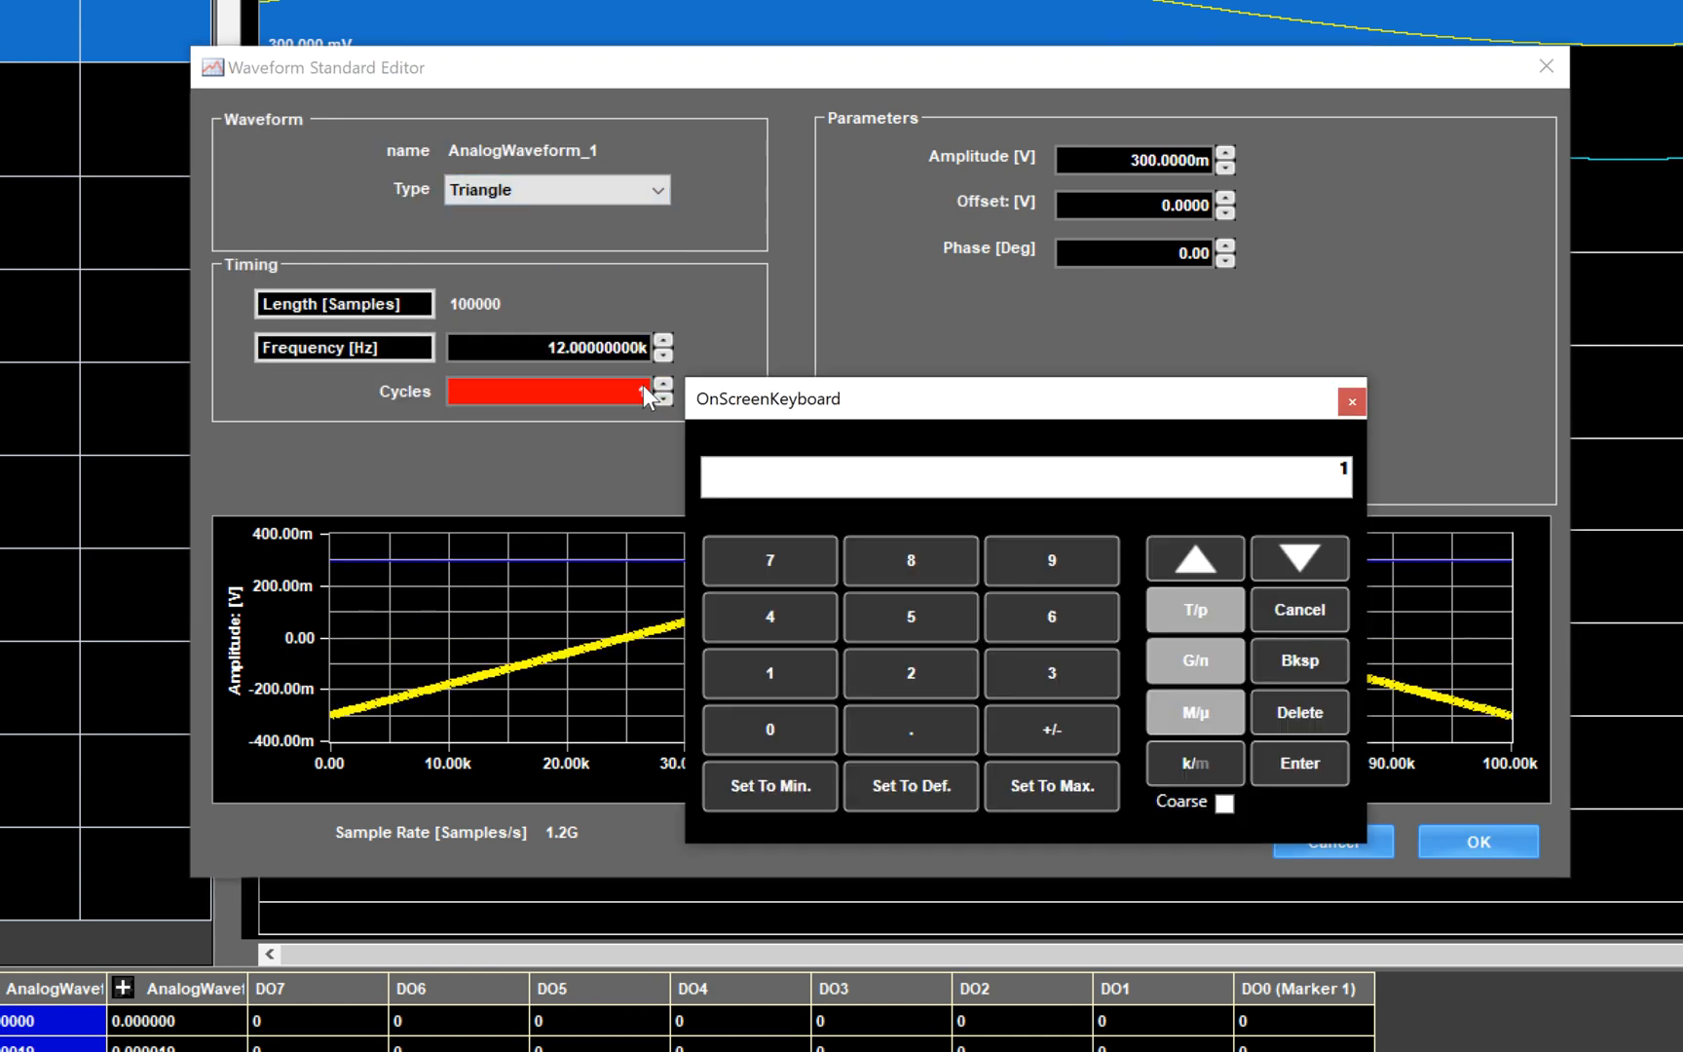
{"action": "left_click", "coordinate": [780, 599]}
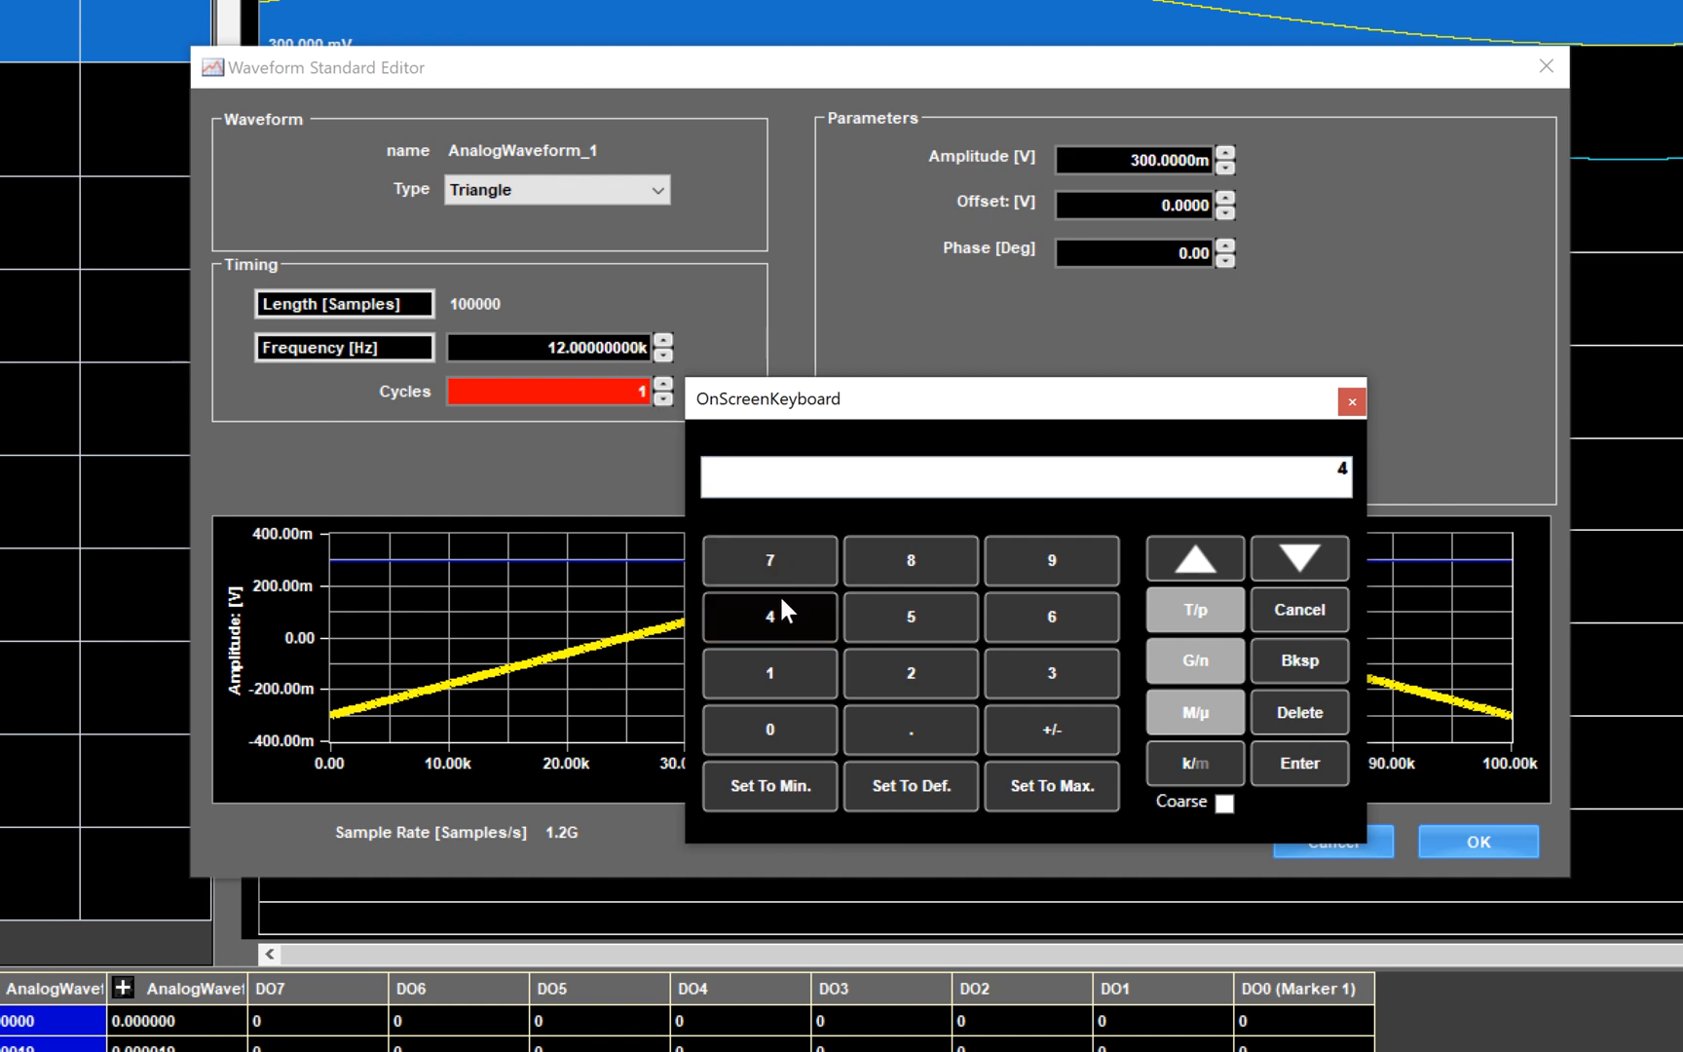
{"action": "left_click", "coordinate": [1271, 768]}
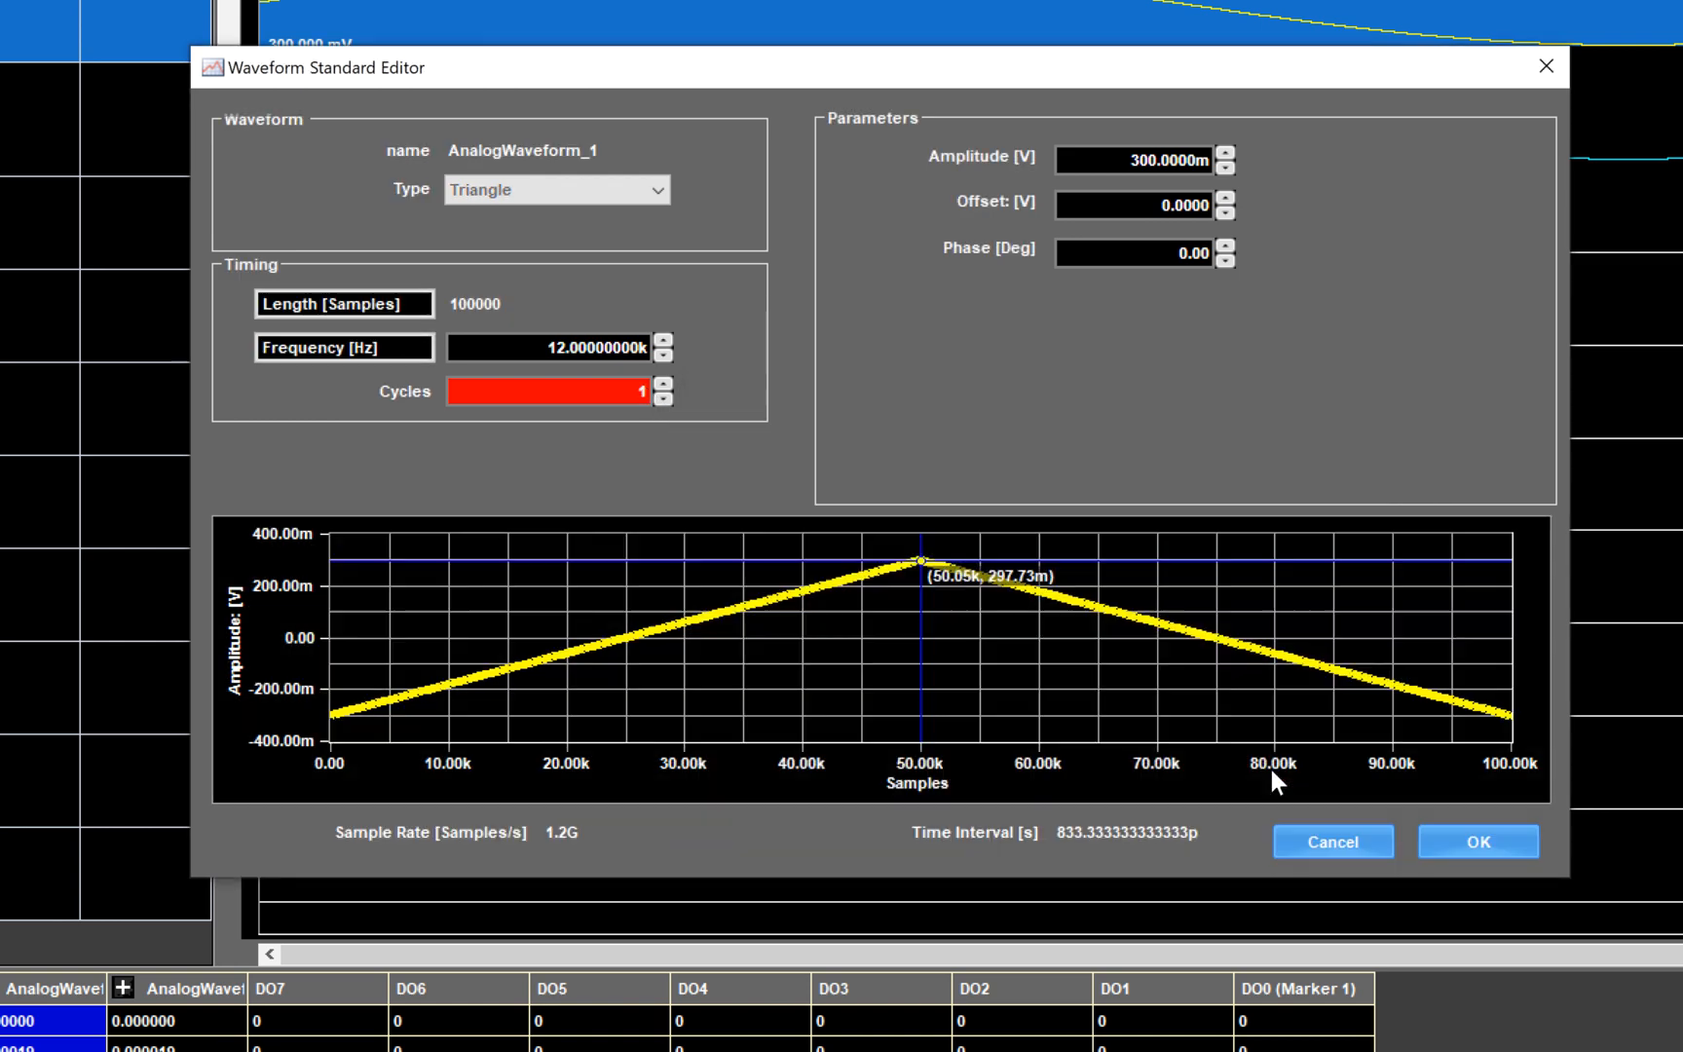
{"action": "left_click", "coordinate": [1168, 166]}
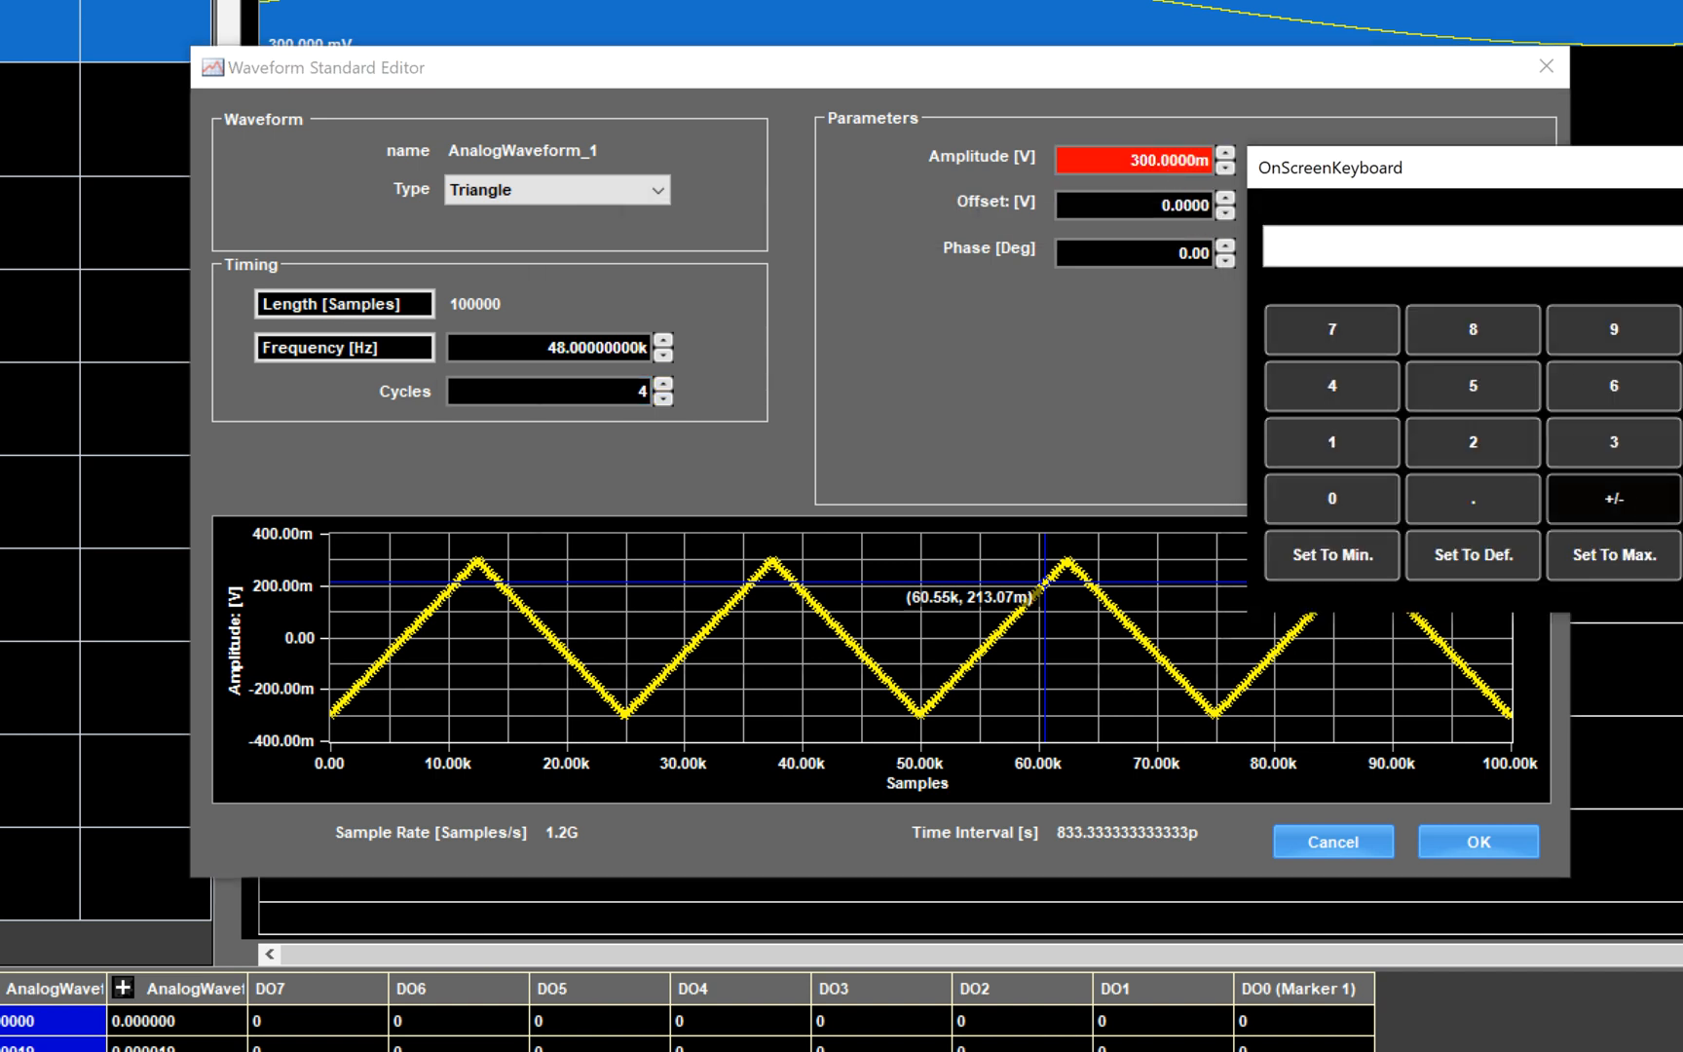
{"action": "key", "text": "Return"}
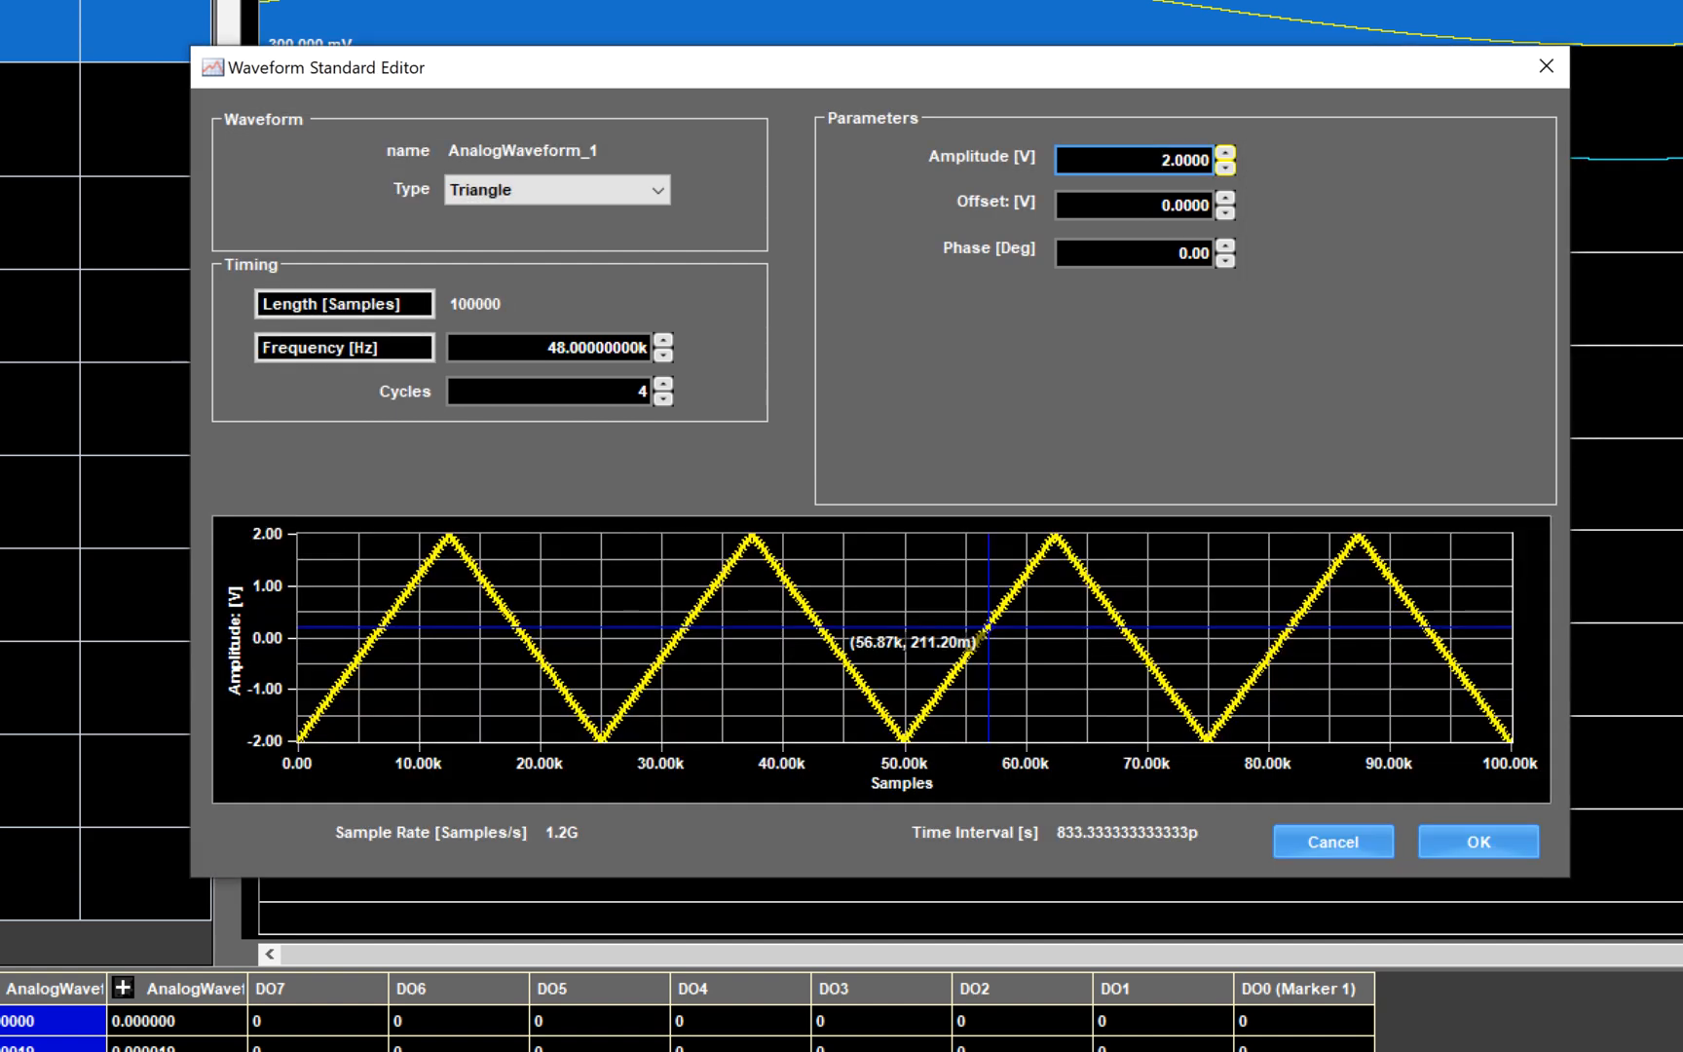
{"action": "left_click", "coordinate": [1502, 850]}
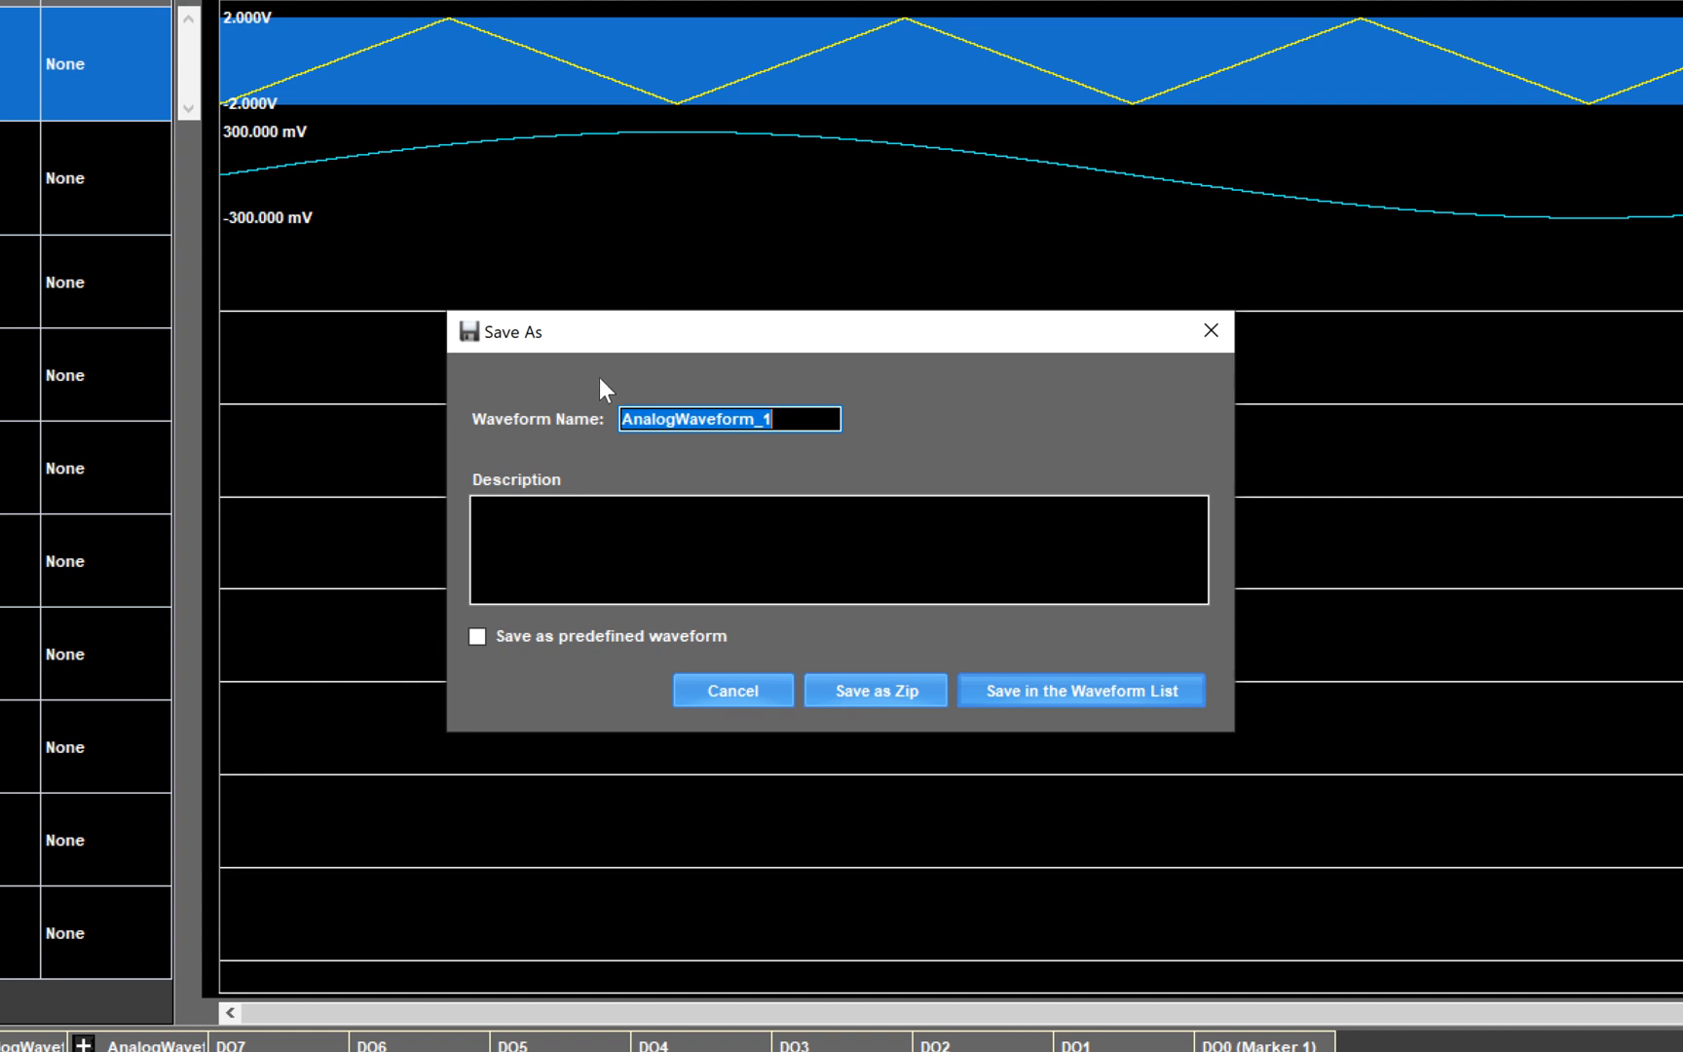
- Save the waveform as Triangle_Test, described 'Triangle Waveform 2V Amplitude', and minimize the editor
{"action": "type", "text": "T"}
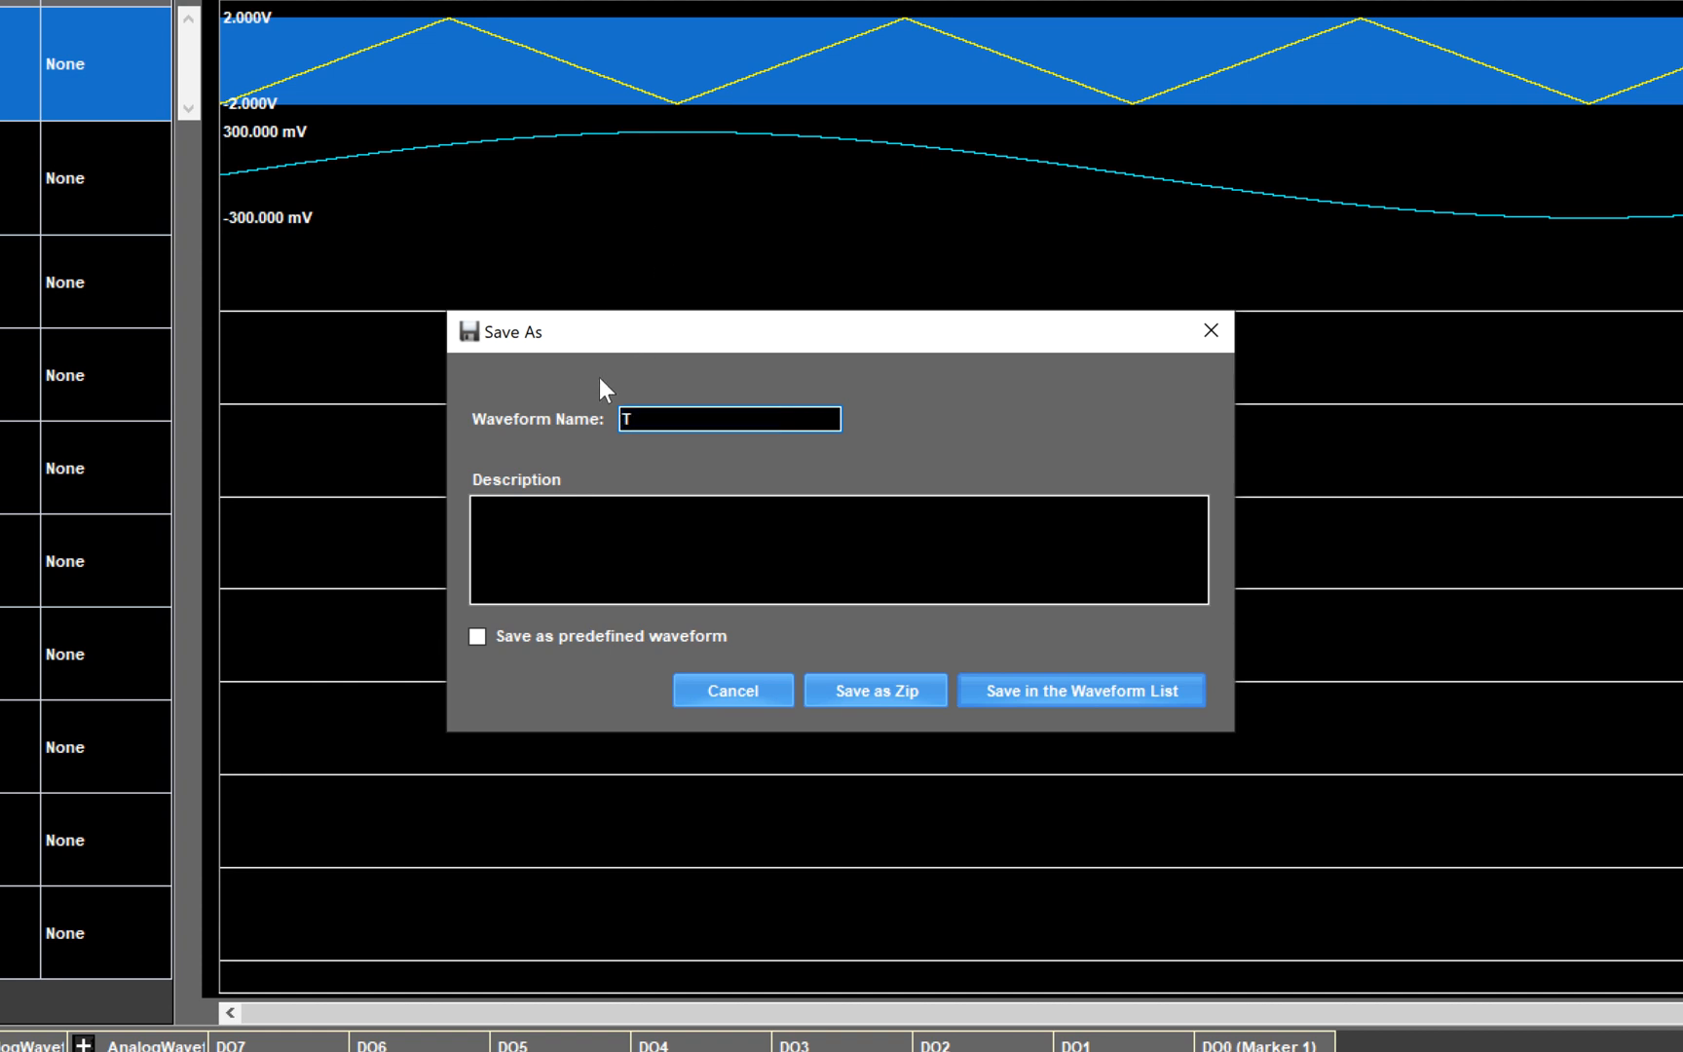
{"action": "type", "text": "riangle_Test"}
{"action": "left_click", "coordinate": [609, 531]}
{"action": "type", "text": "Tr"}
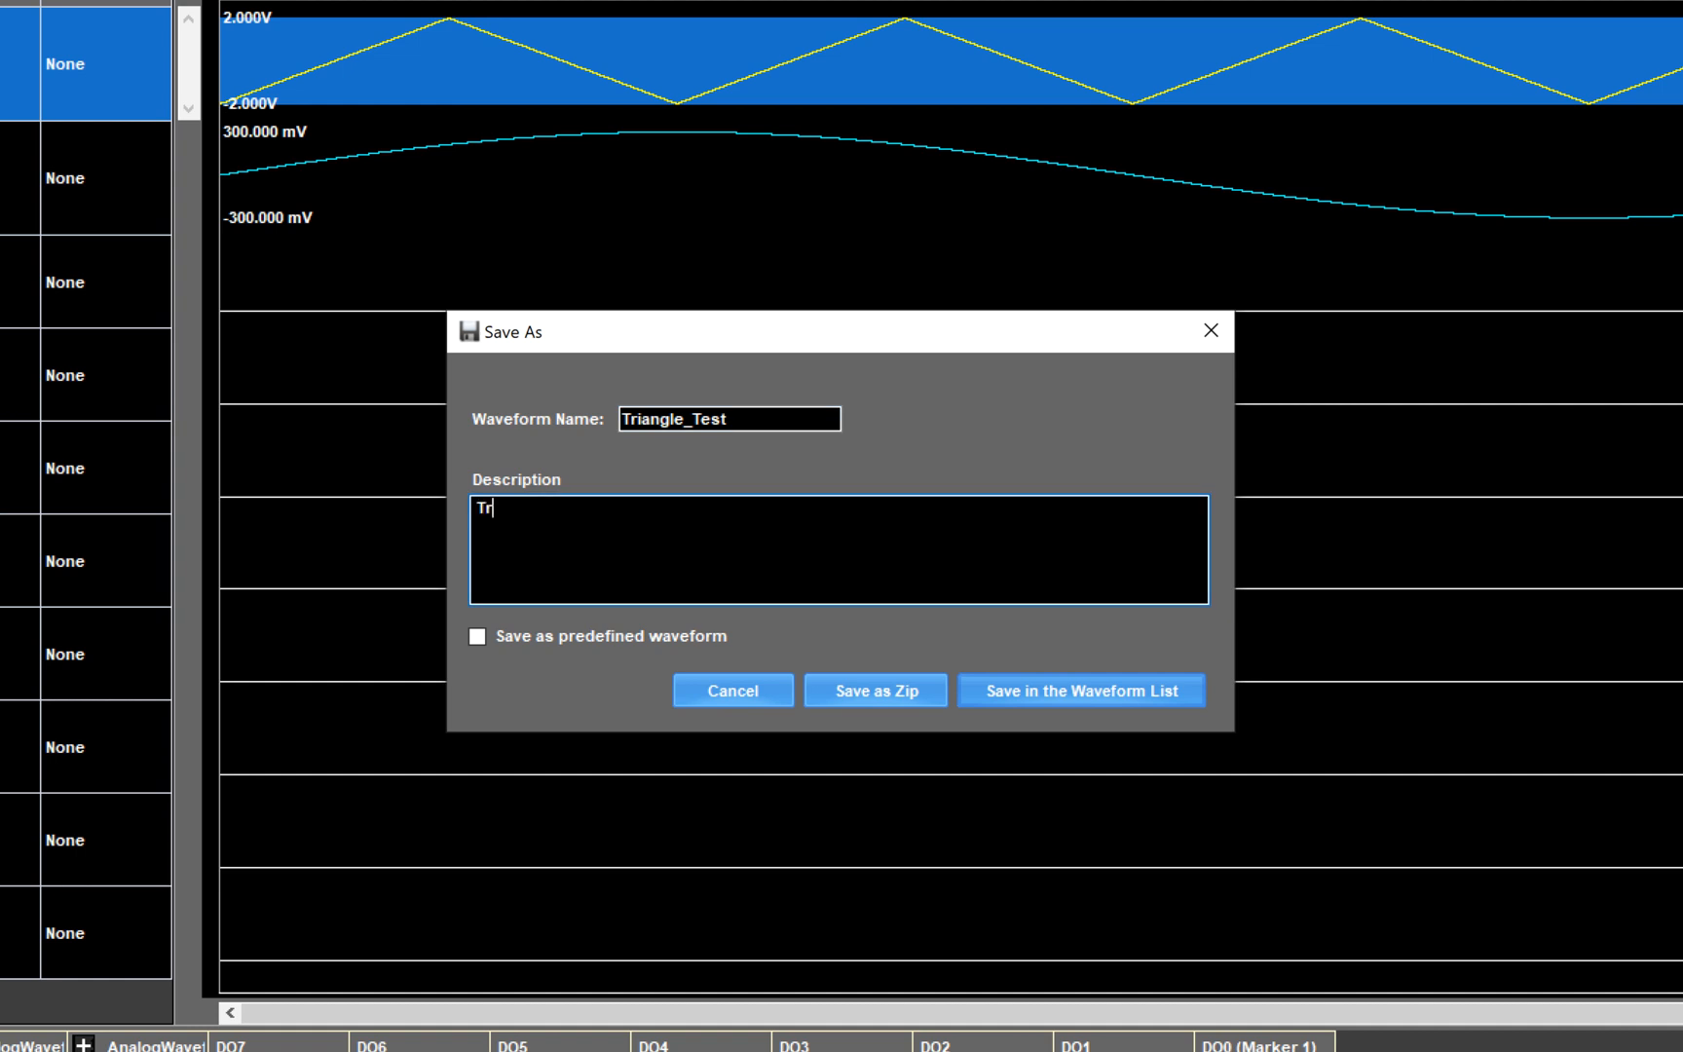
{"action": "type", "text": "iangle Waveform 2V "}
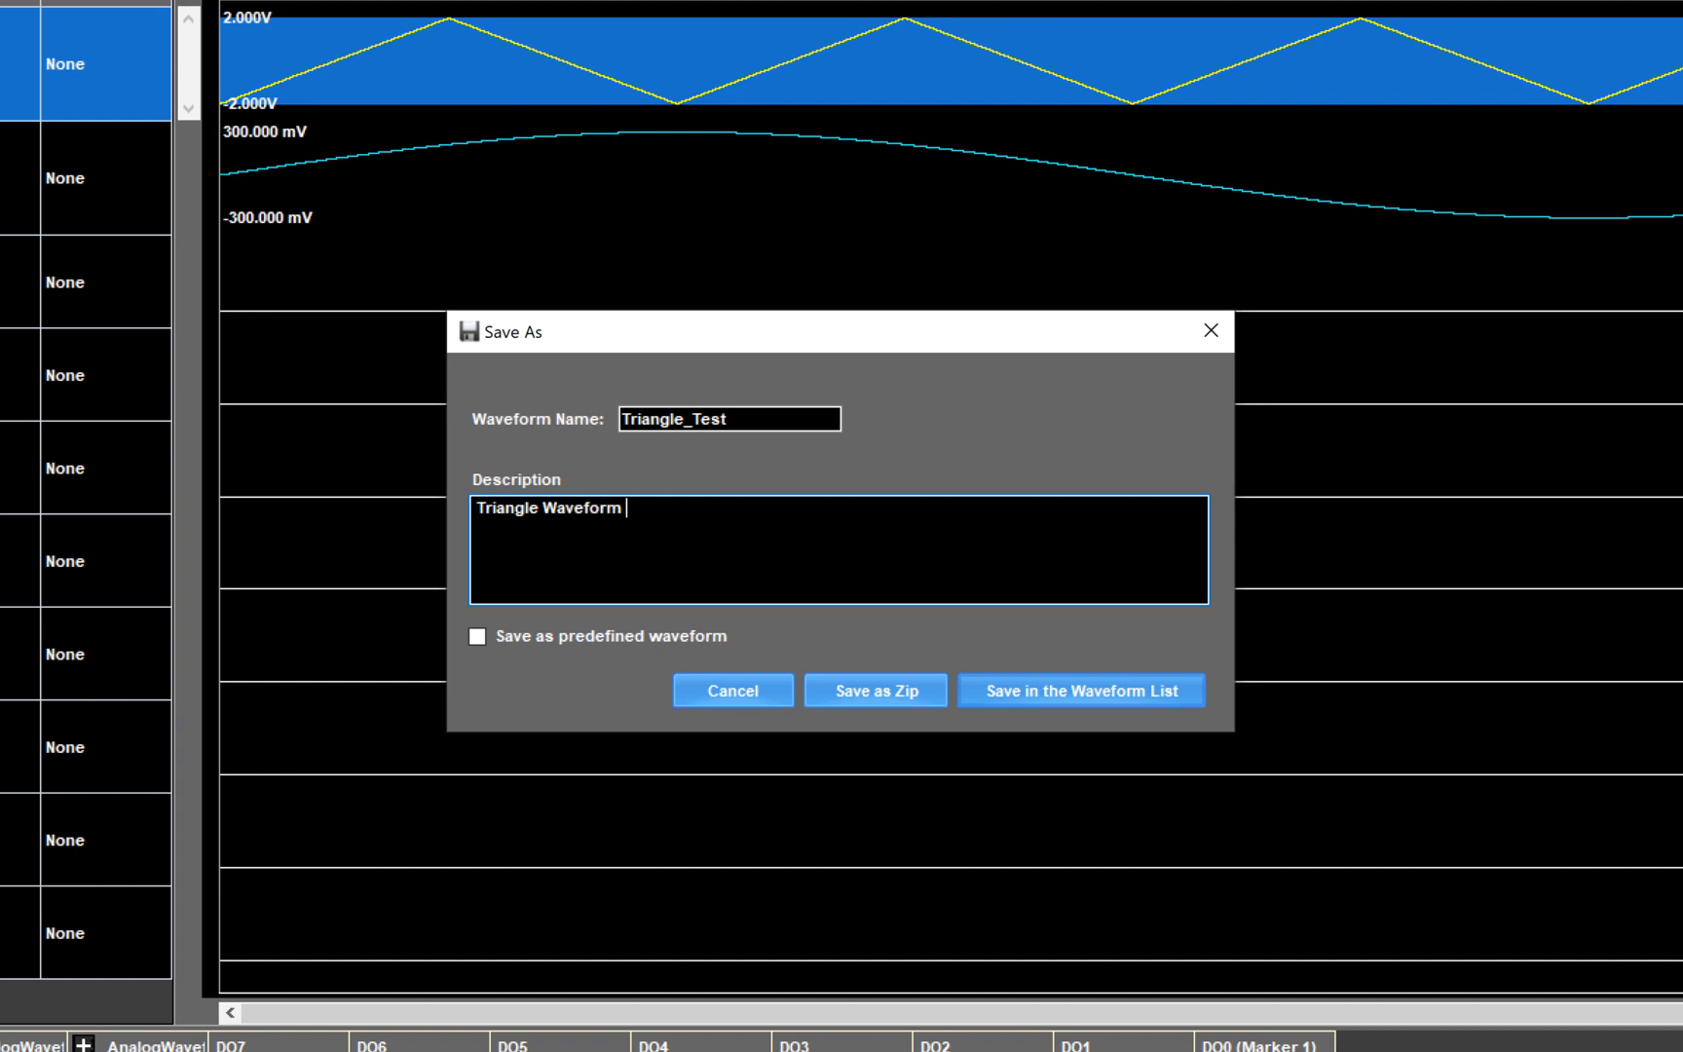
{"action": "type", "text": "Amplitude"}
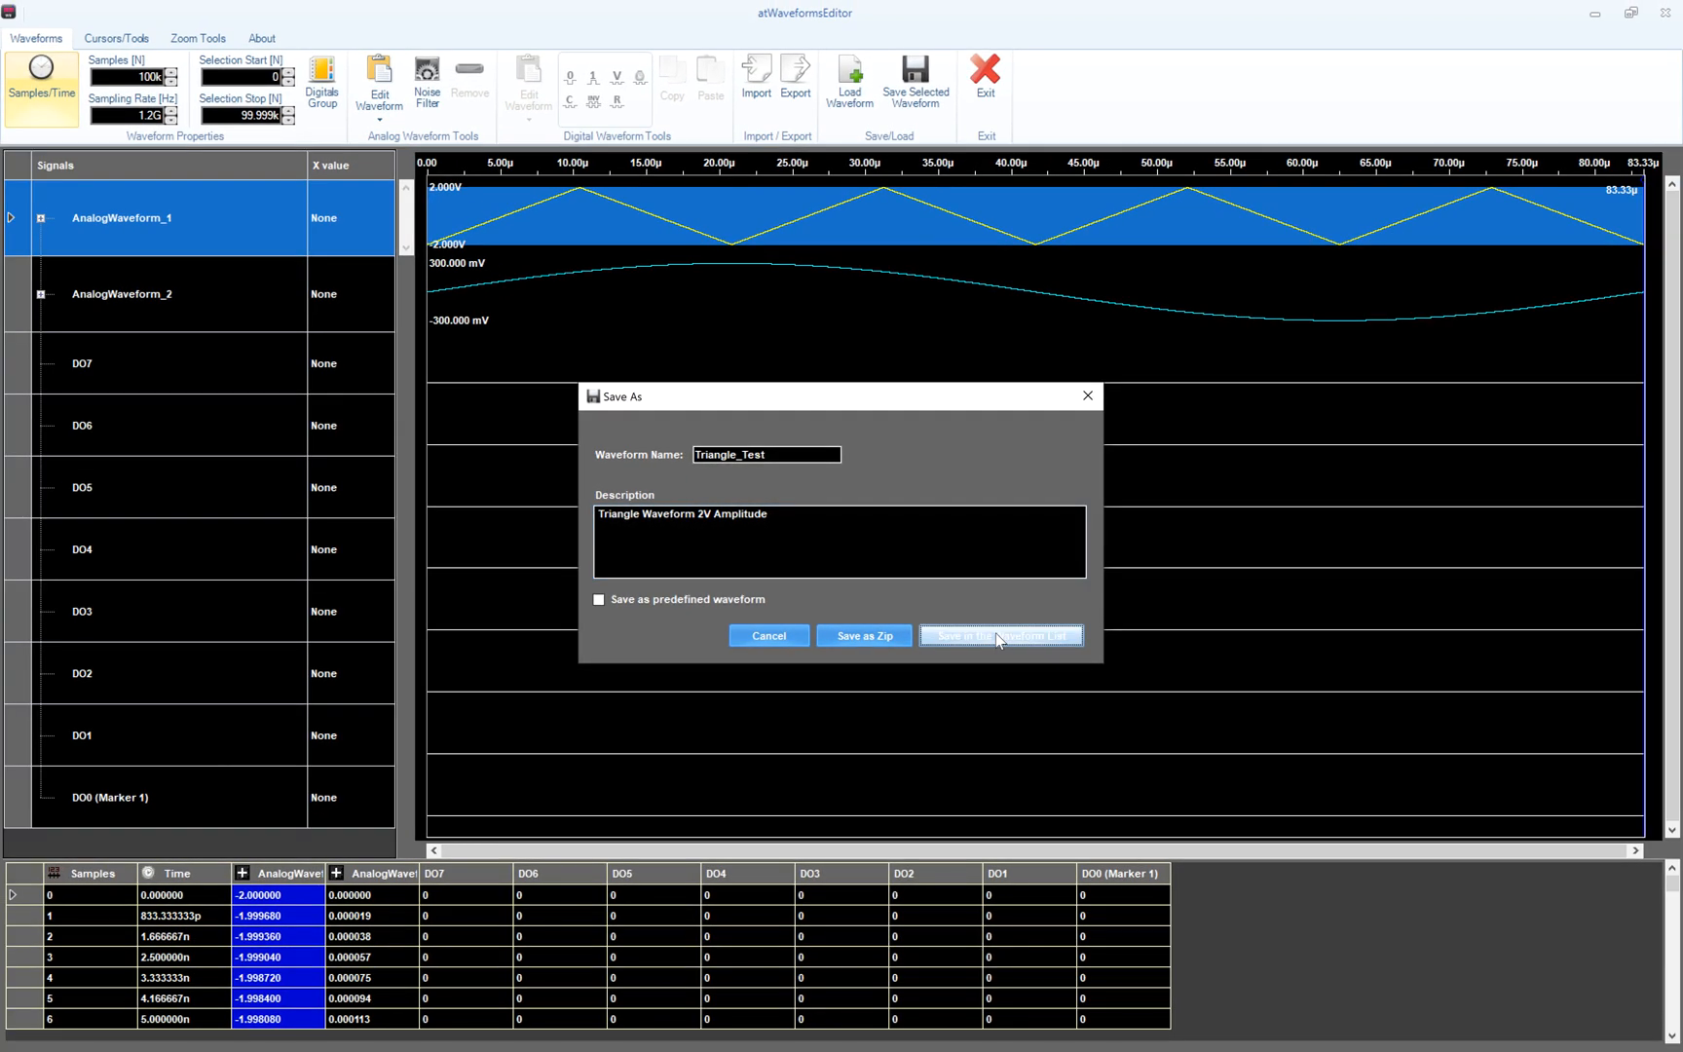
{"action": "left_click", "coordinate": [1054, 682]}
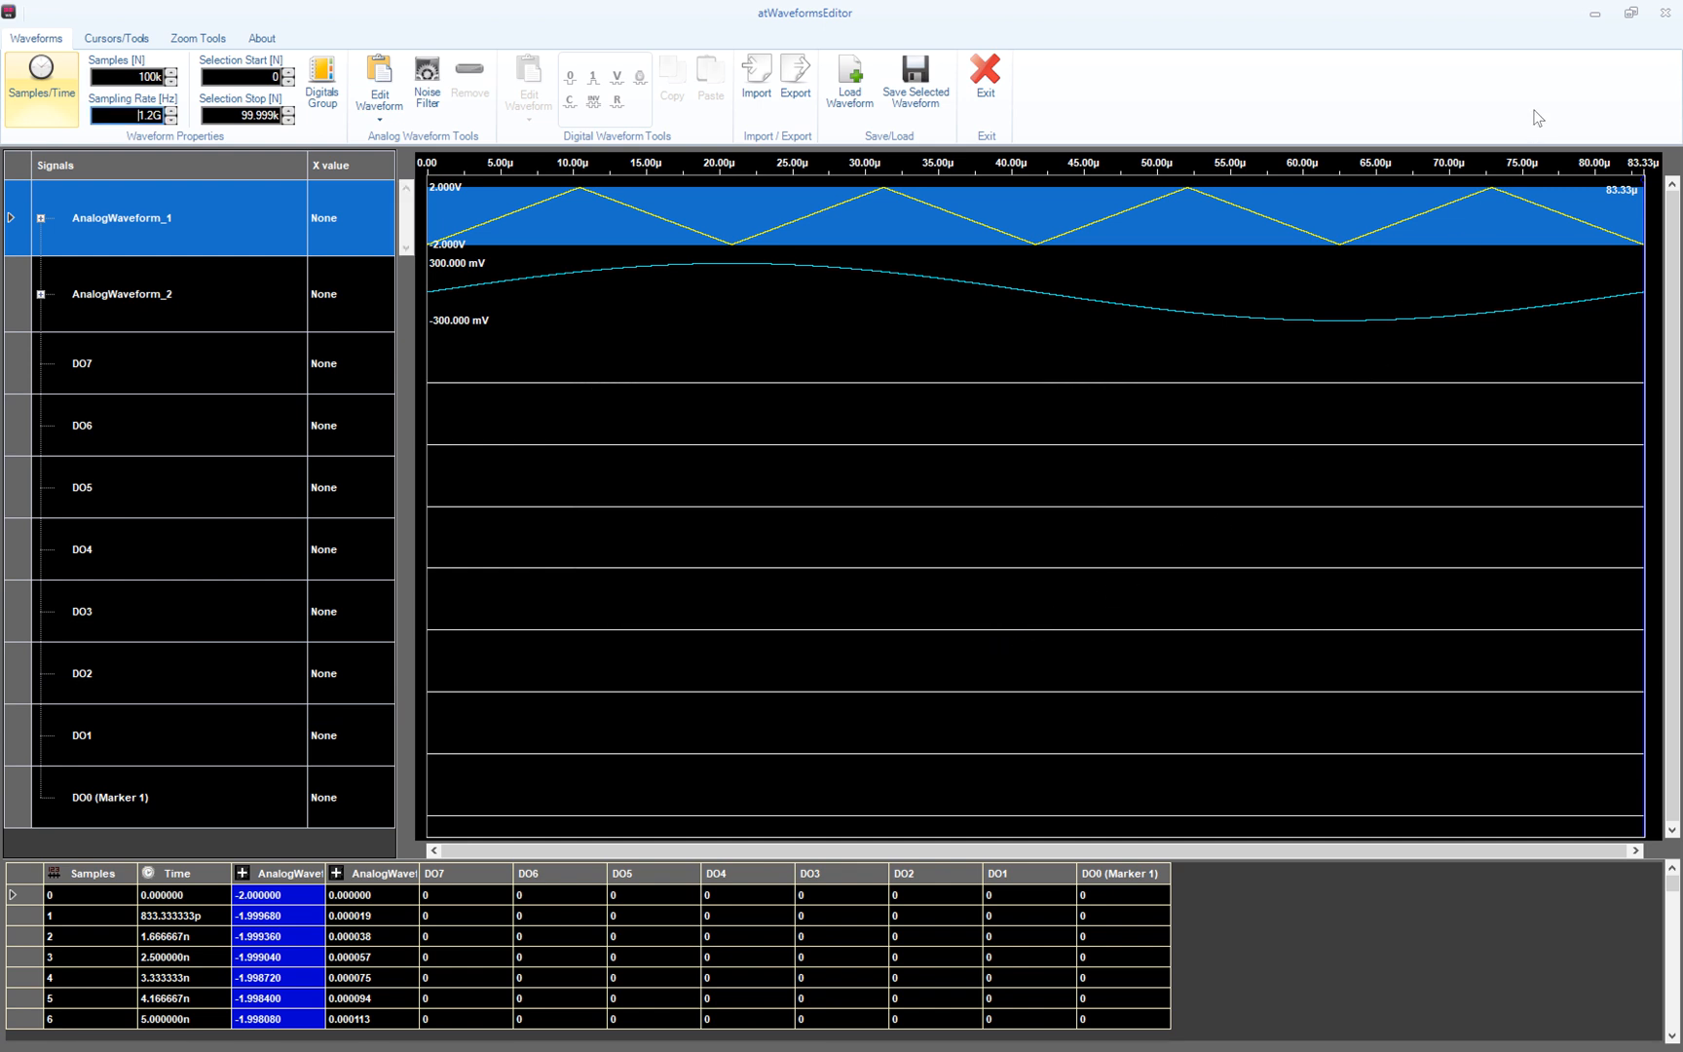
{"action": "left_click", "coordinate": [1588, 15]}
- Open the waveform list and preview the Triangle_Test waveform
{"action": "left_click", "coordinate": [1606, 969]}
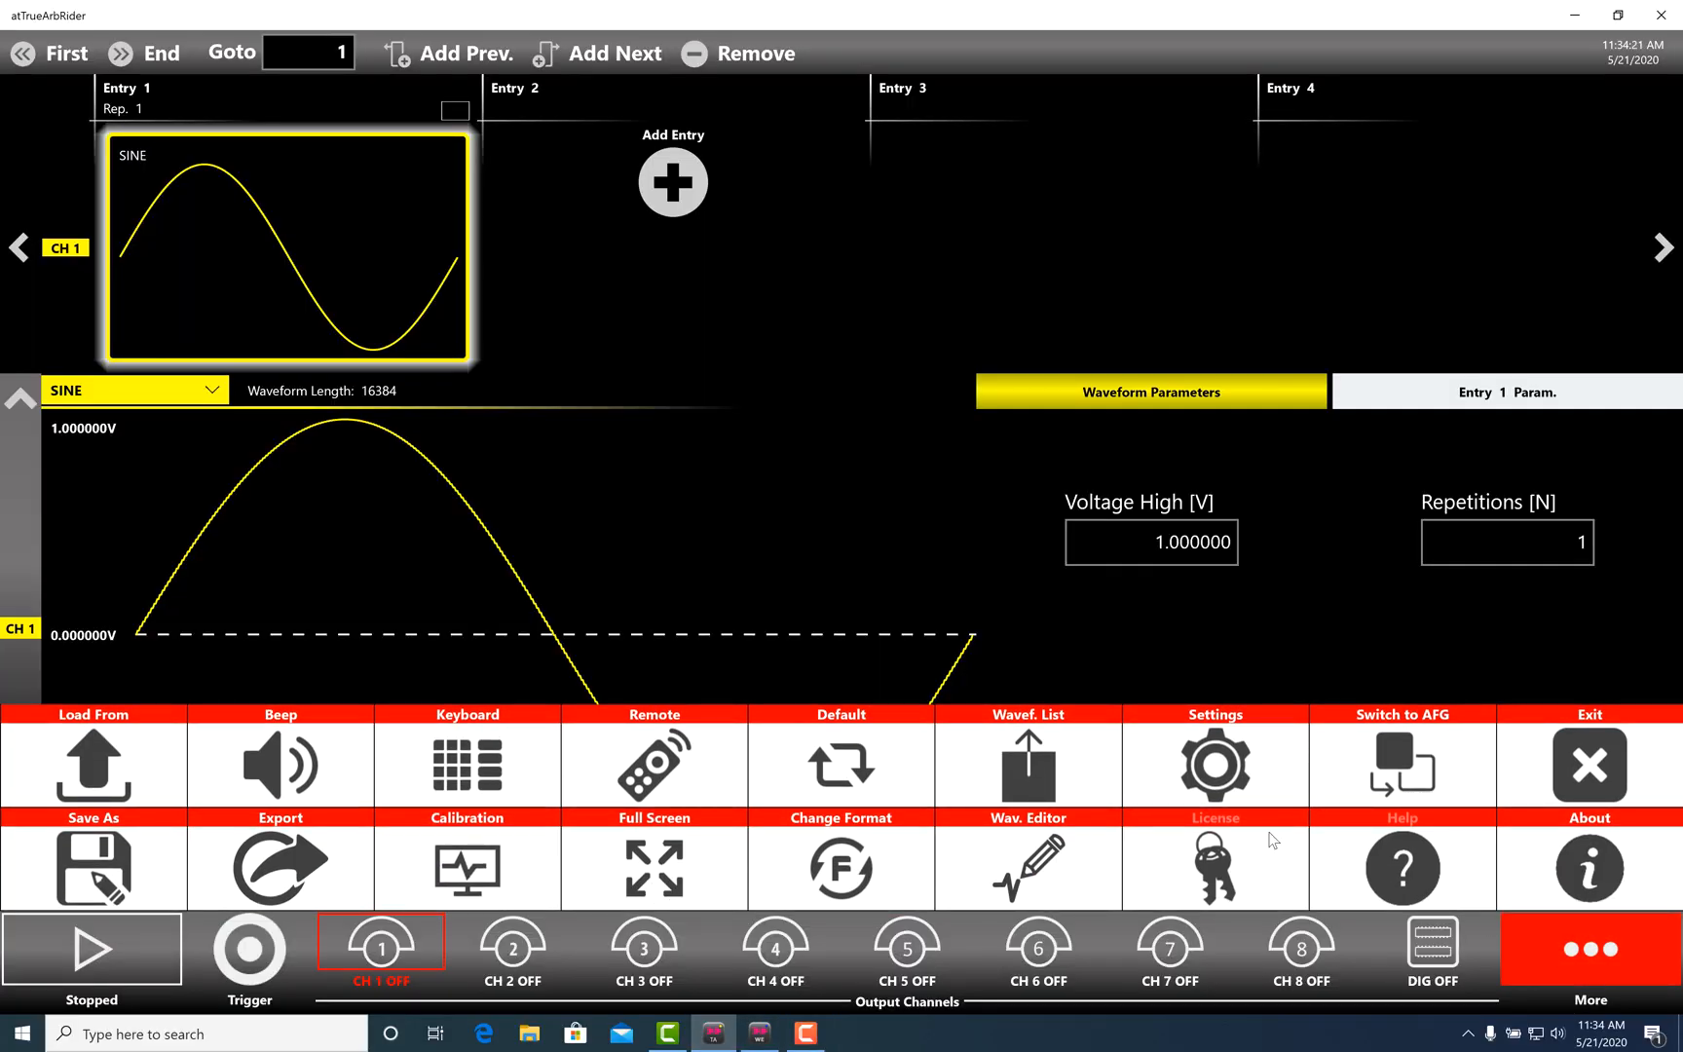
{"action": "left_click", "coordinate": [1013, 759]}
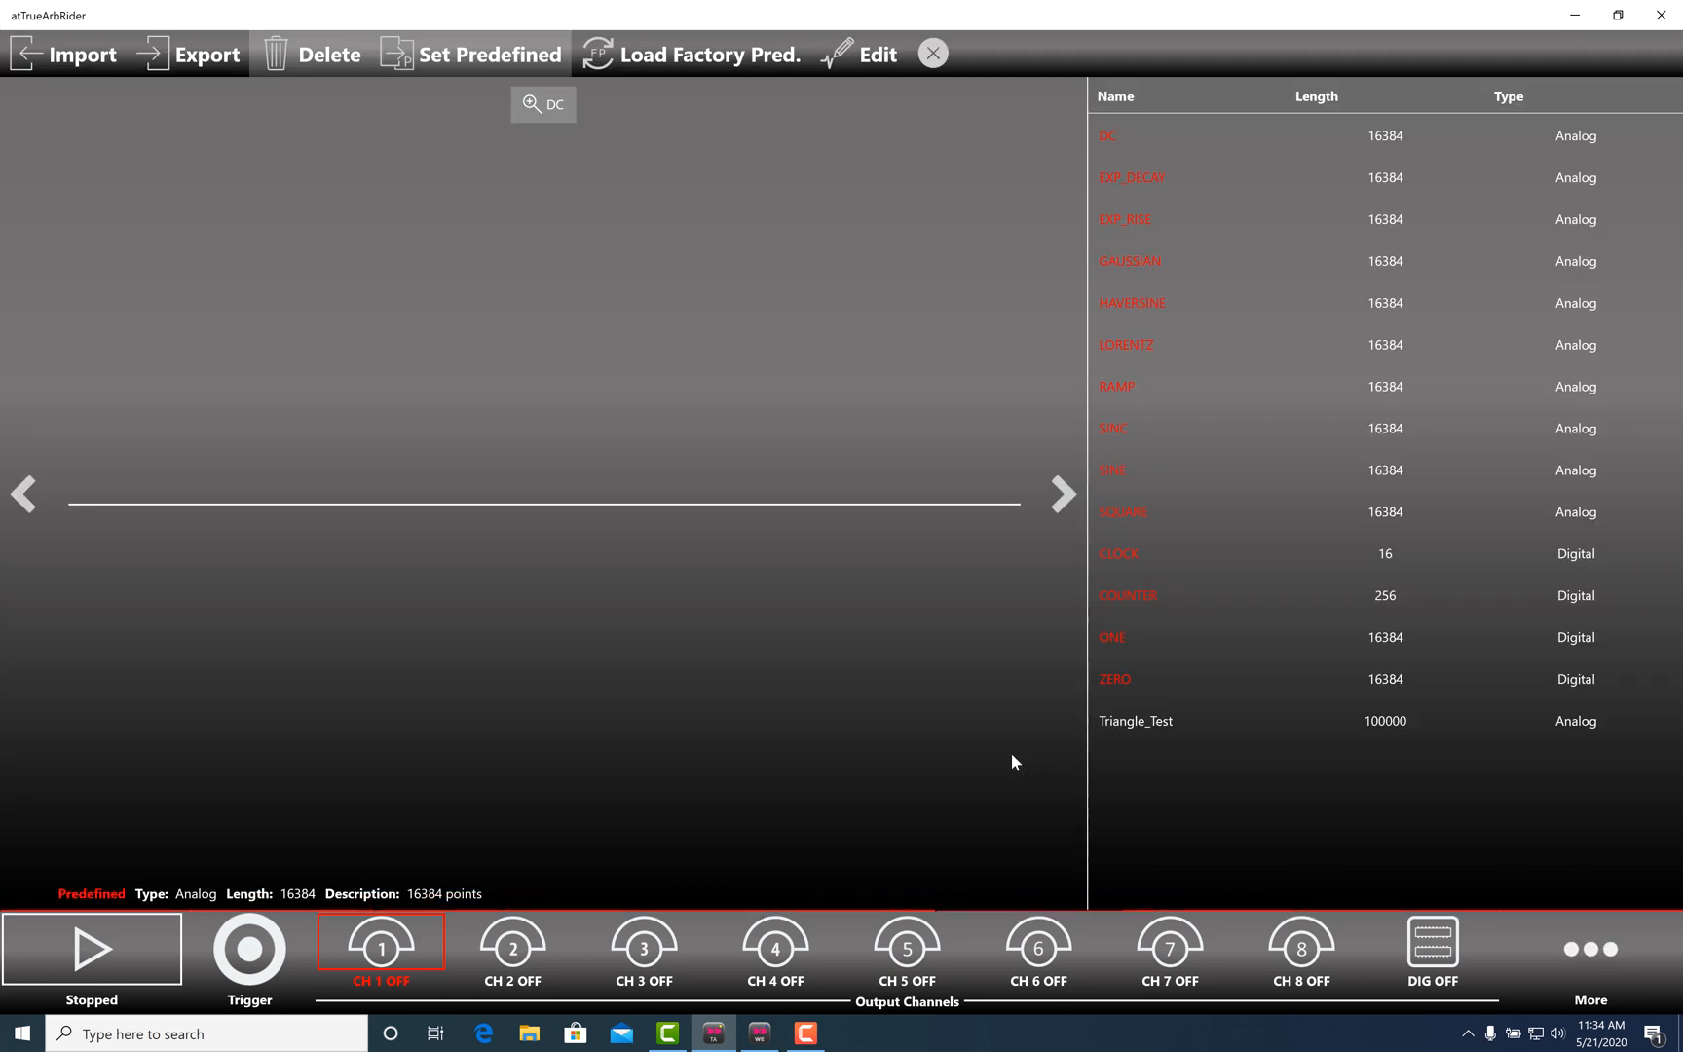
{"action": "left_click", "coordinate": [1162, 740]}
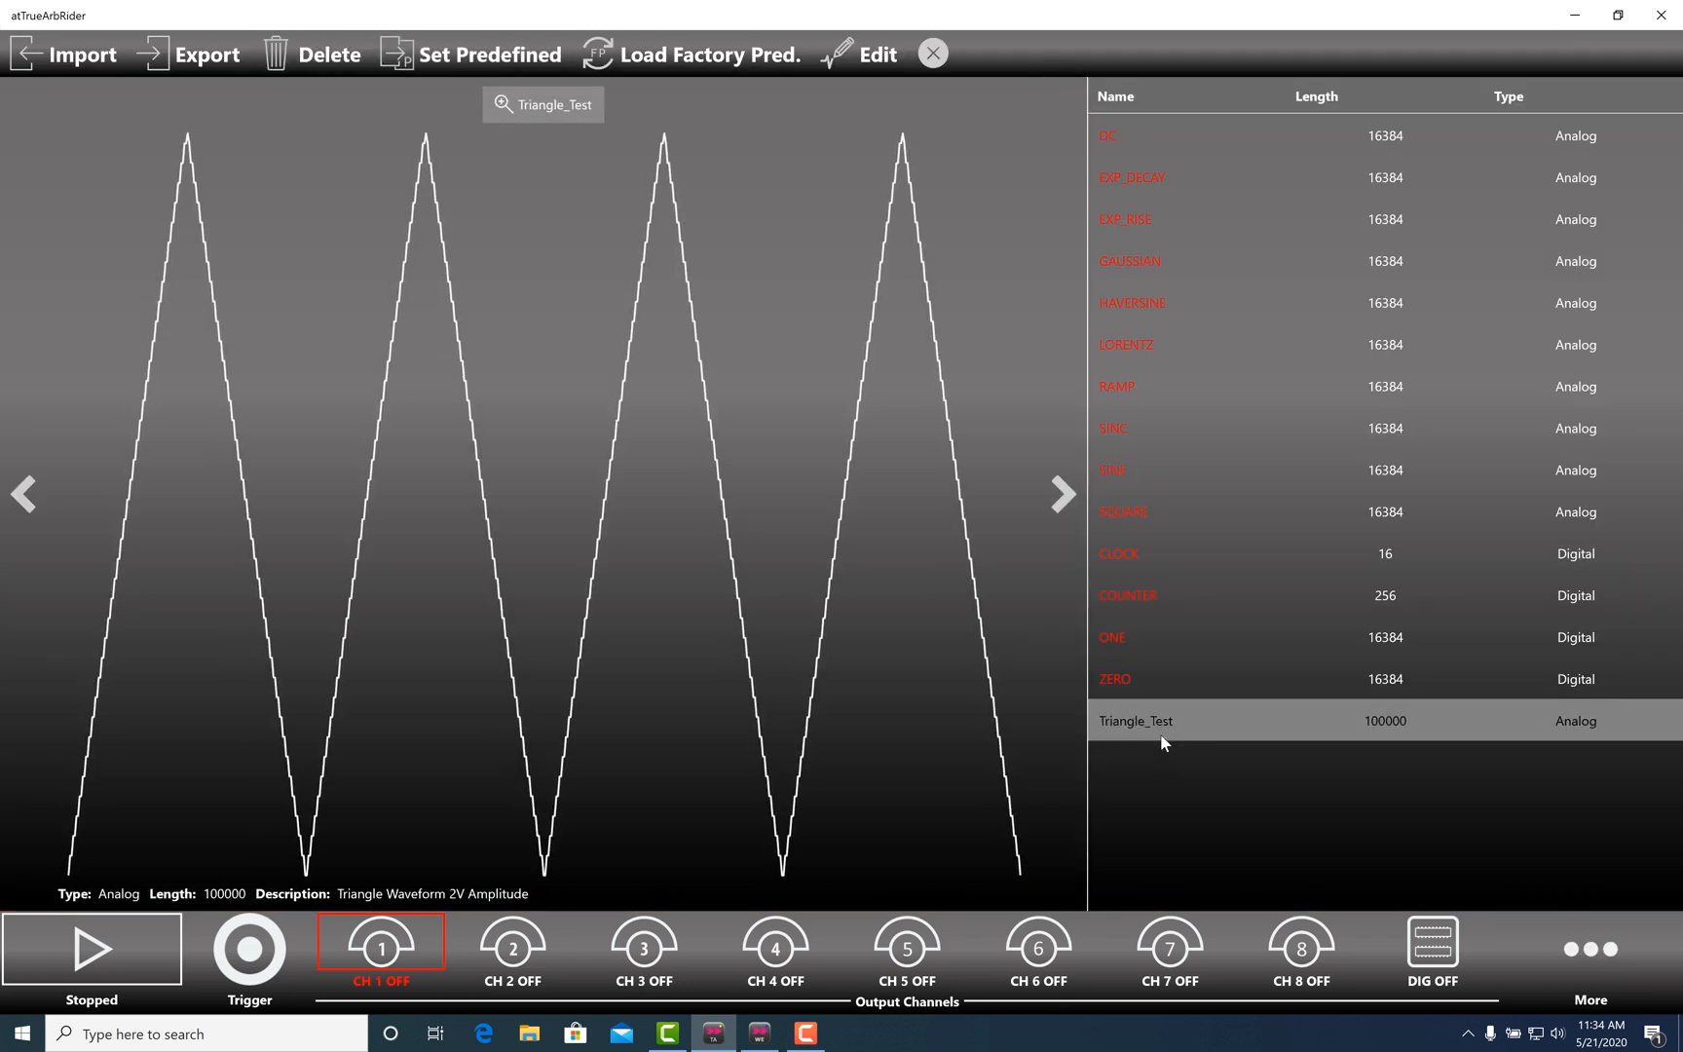
- Assign Triangle_Test to Entry 1 and start playback with all outputs turned on
{"action": "left_click", "coordinate": [938, 64]}
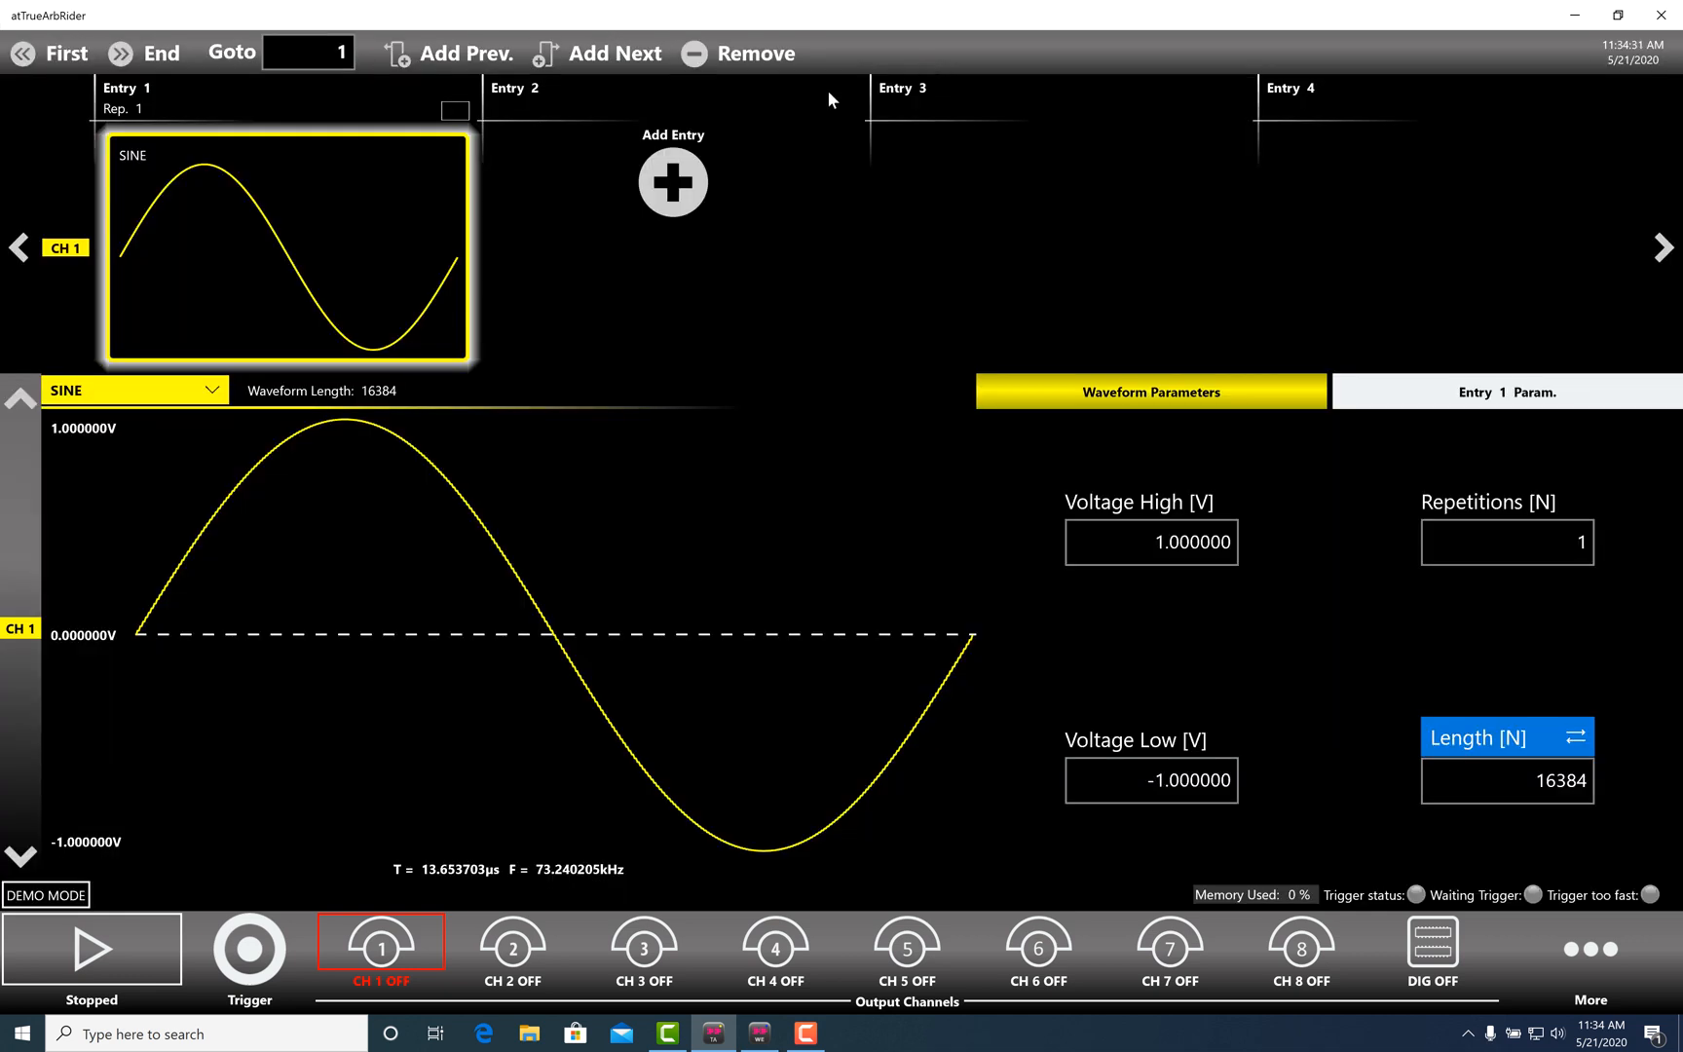
{"action": "left_click", "coordinate": [208, 389]}
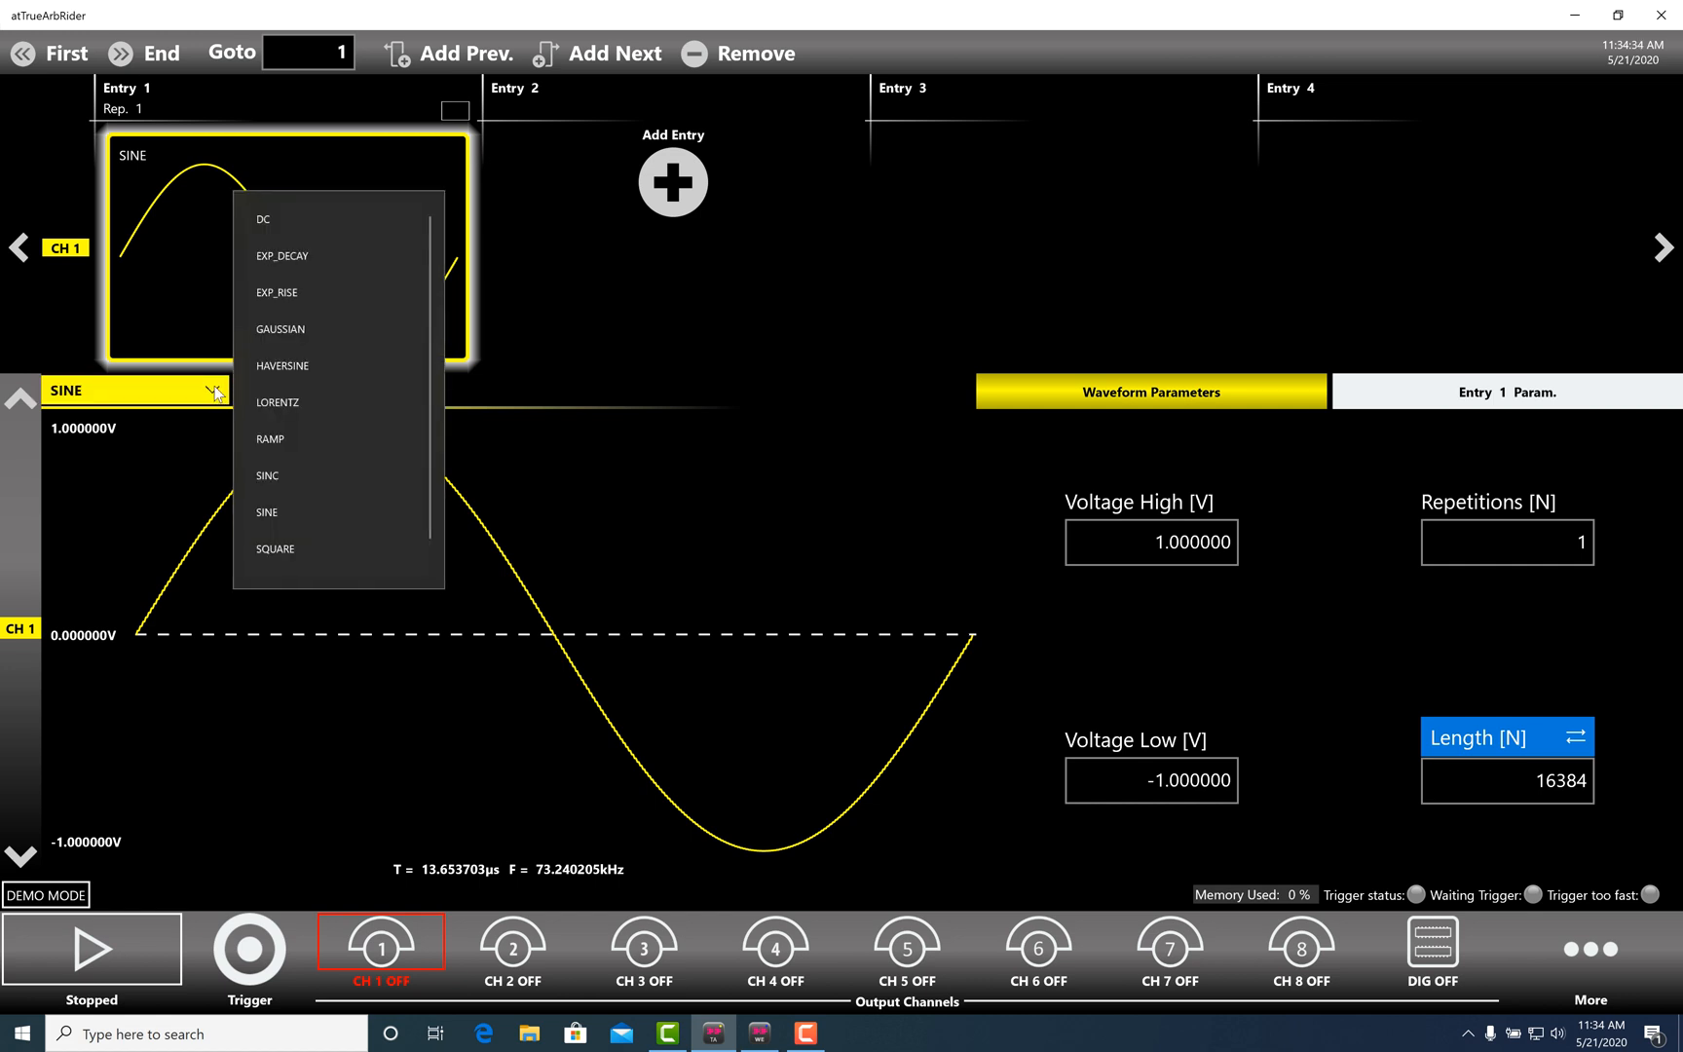
{"action": "scroll", "coordinate": [297, 390], "scroll_direction": "down", "scroll_amount": 1}
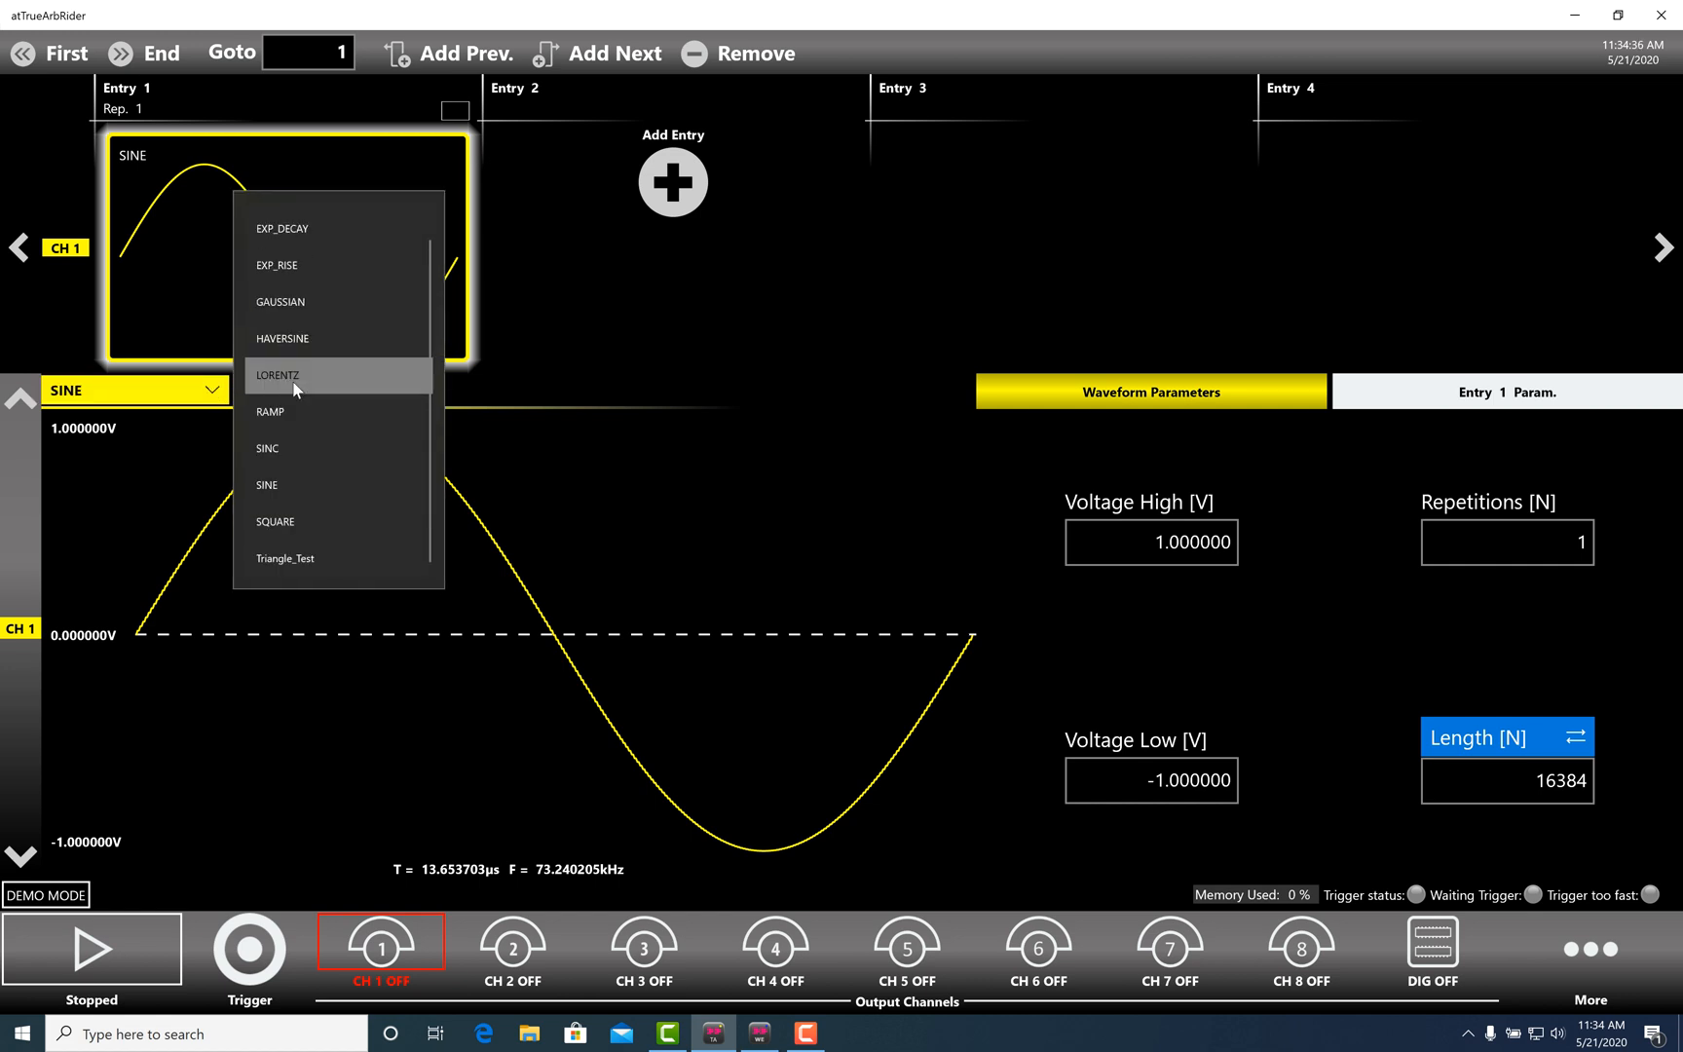
{"action": "left_click", "coordinate": [293, 558]}
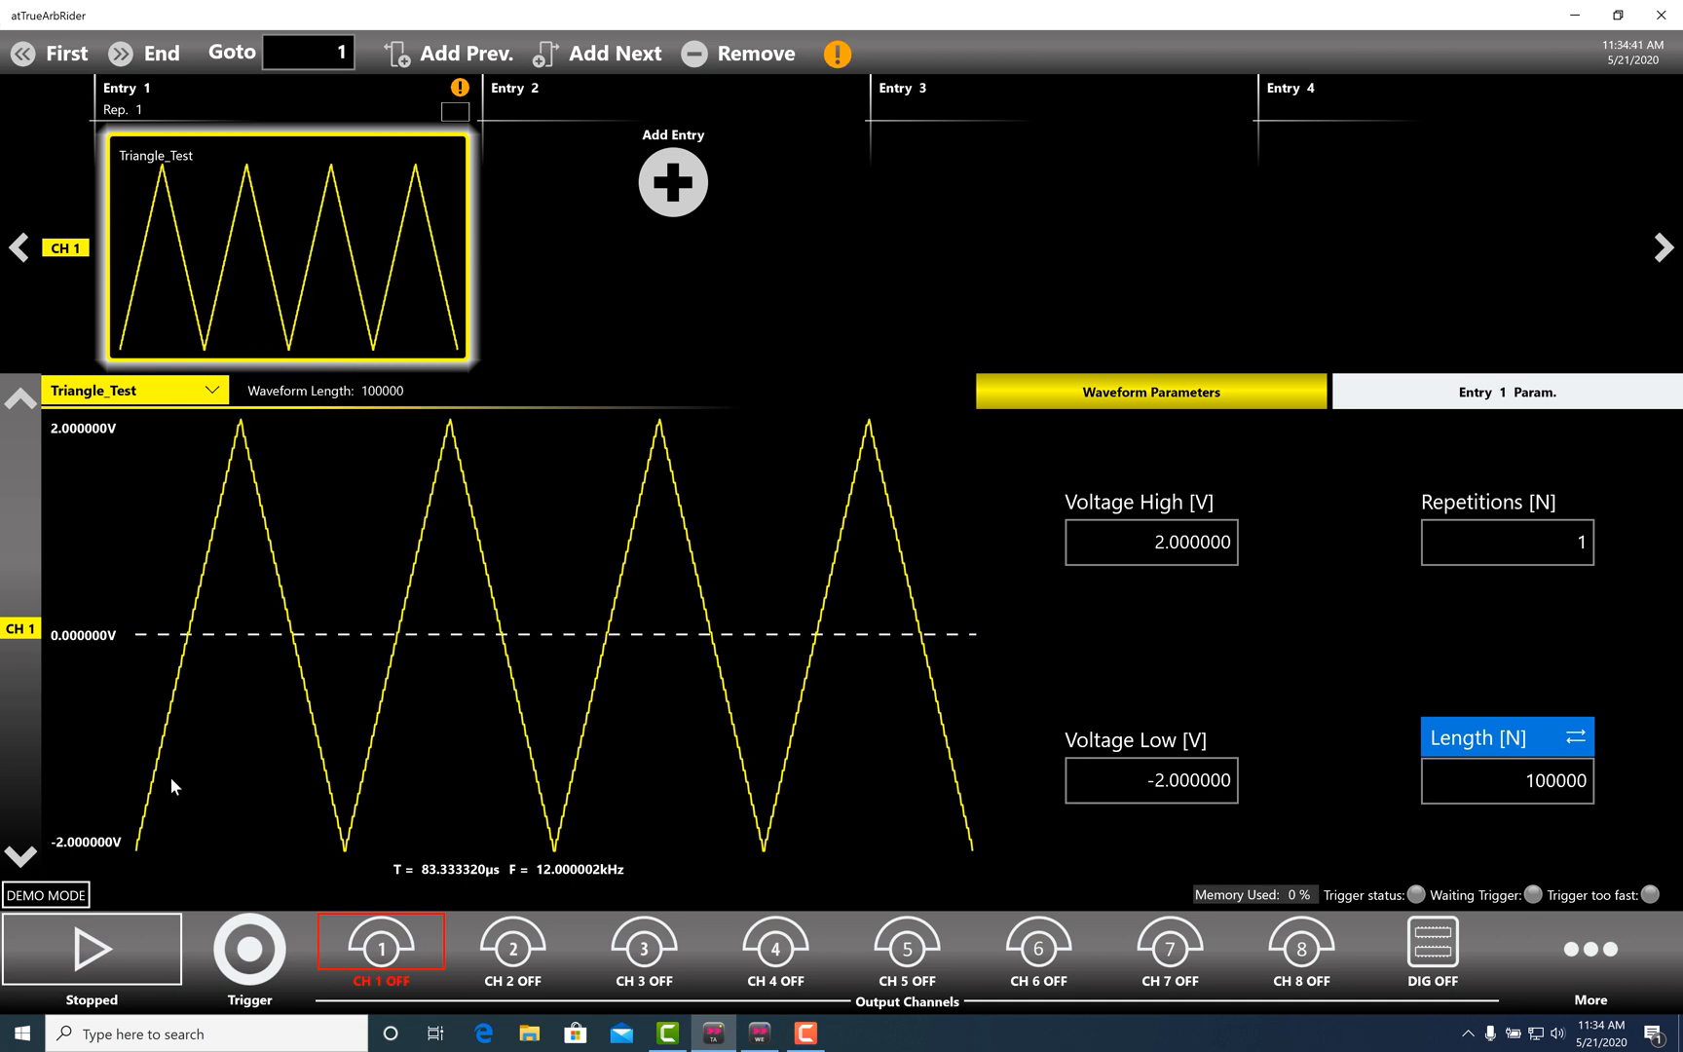
{"action": "left_click", "coordinate": [136, 951]}
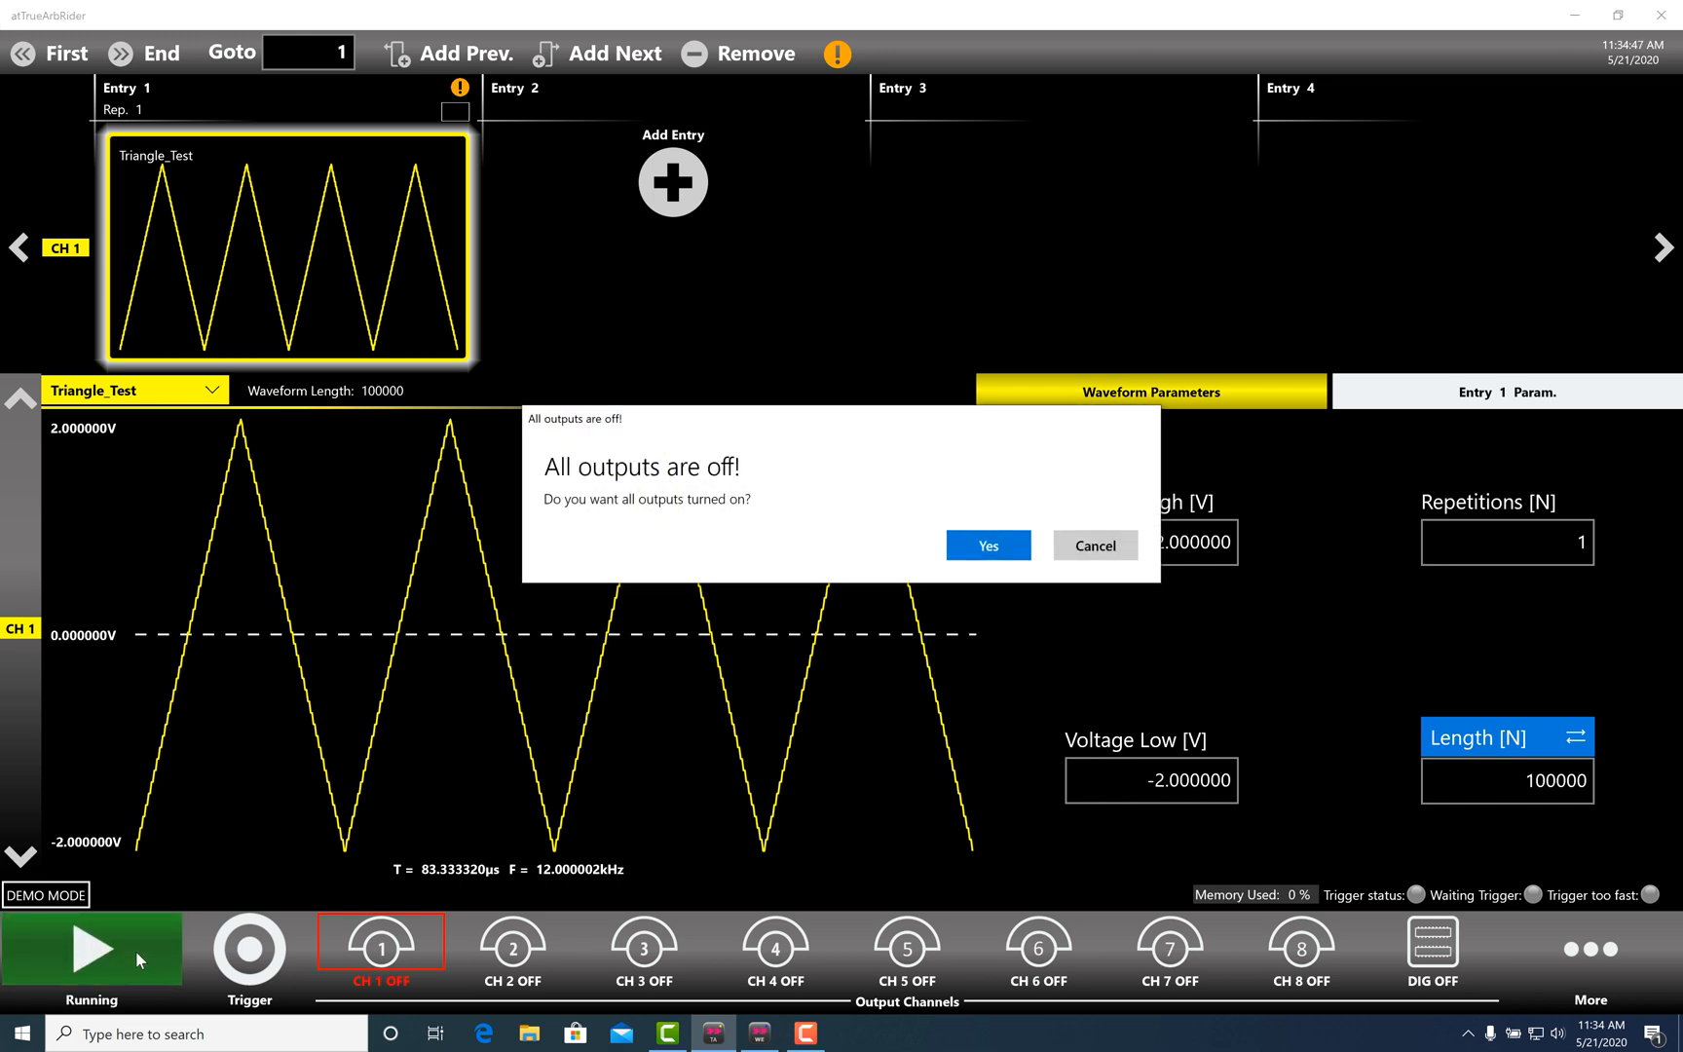
{"action": "left_click", "coordinate": [979, 551]}
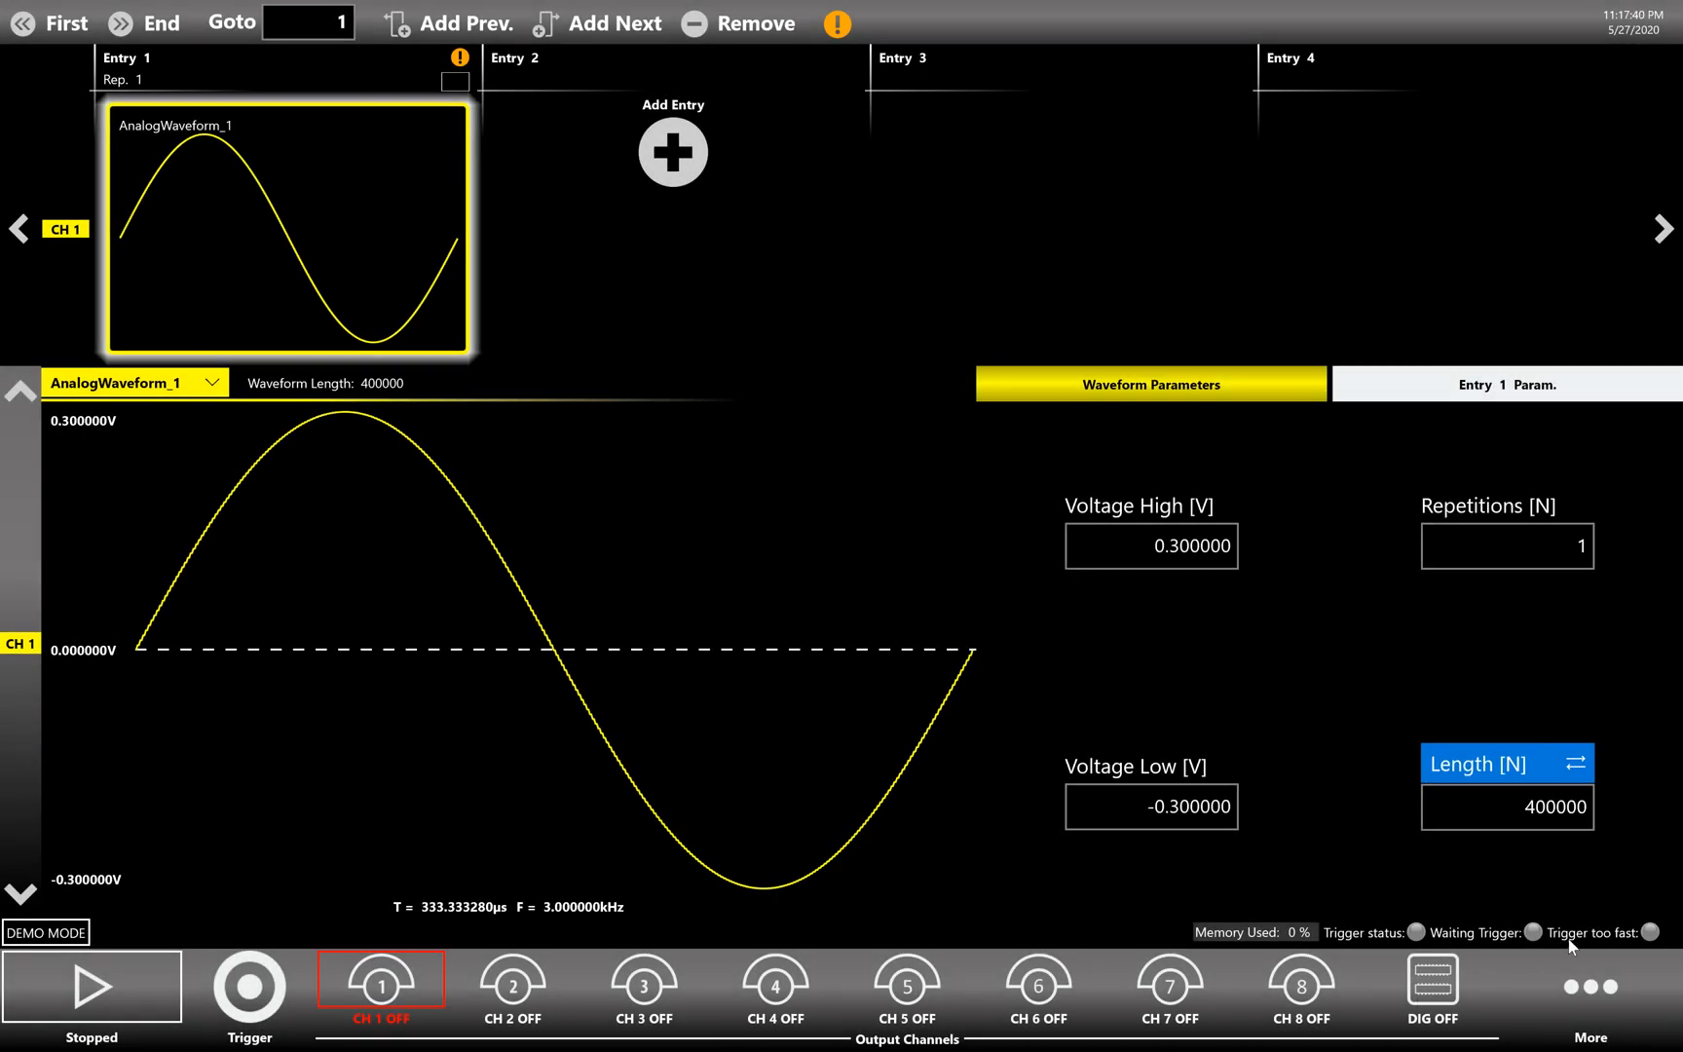
- Pick AnalogWaveform_1, the 400000-point 'Sine Test Waveform', from the waveform list for editing
{"action": "left_click", "coordinate": [1609, 986]}
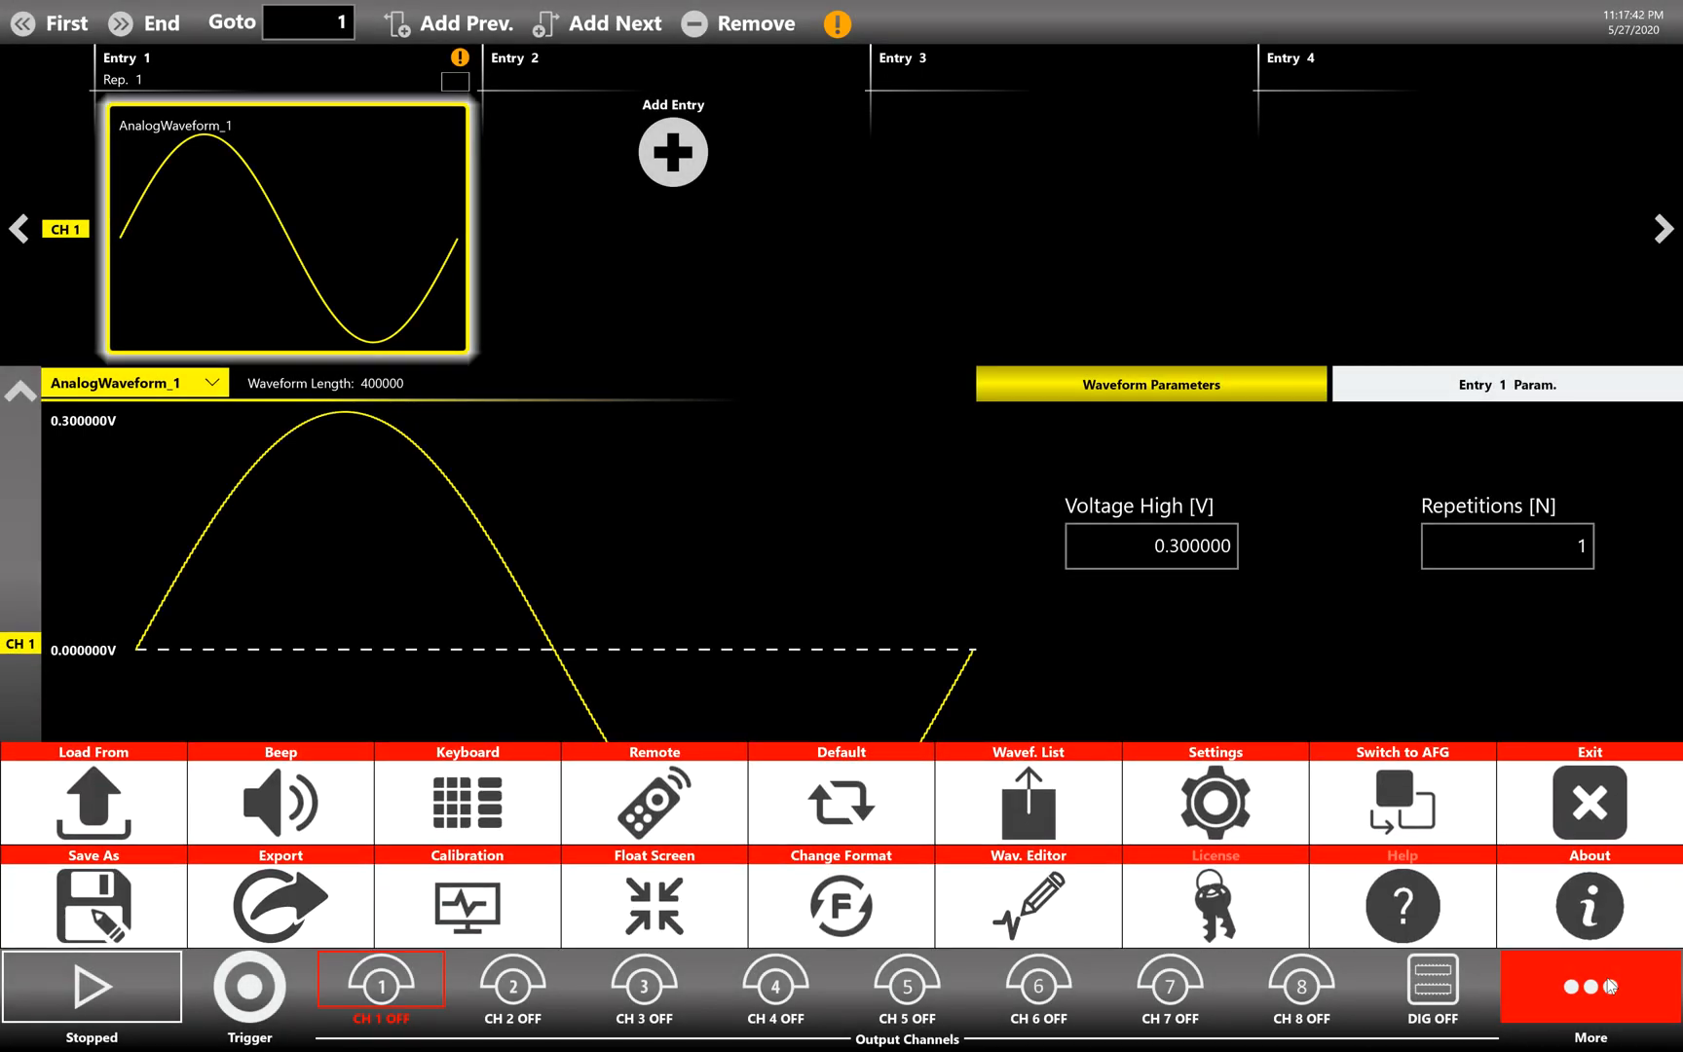
{"action": "left_click", "coordinate": [1043, 816]}
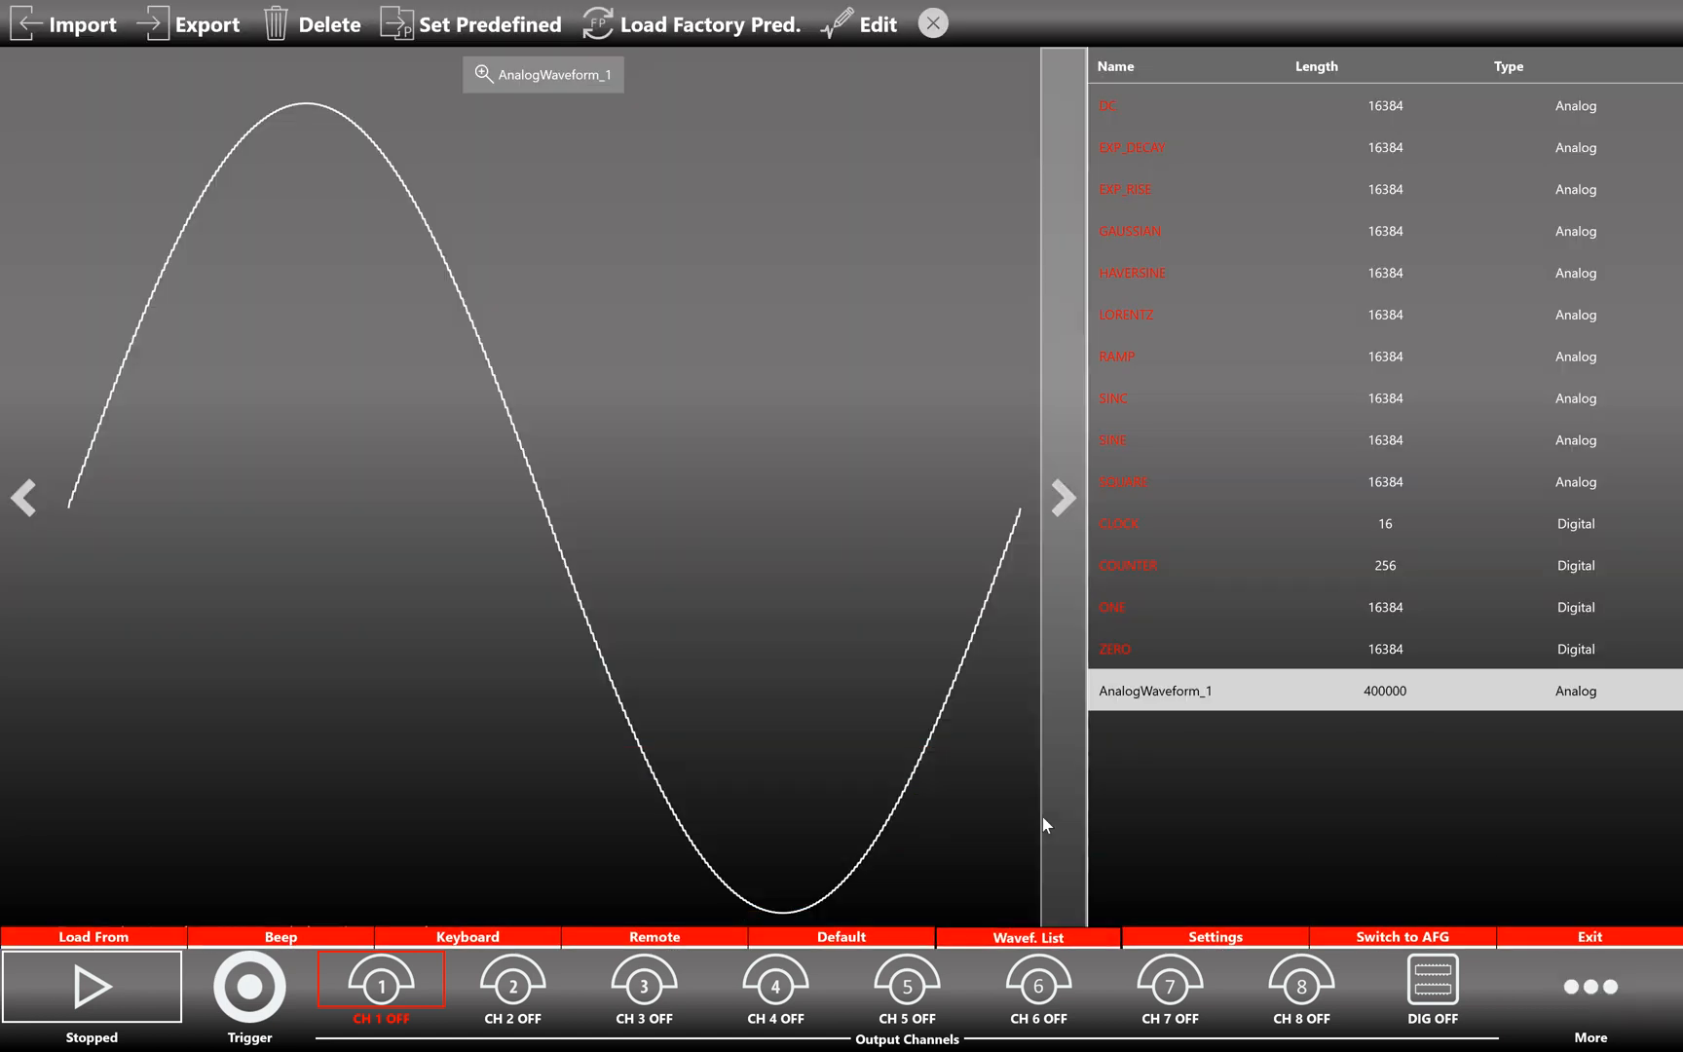
{"action": "left_click", "coordinate": [1175, 690]}
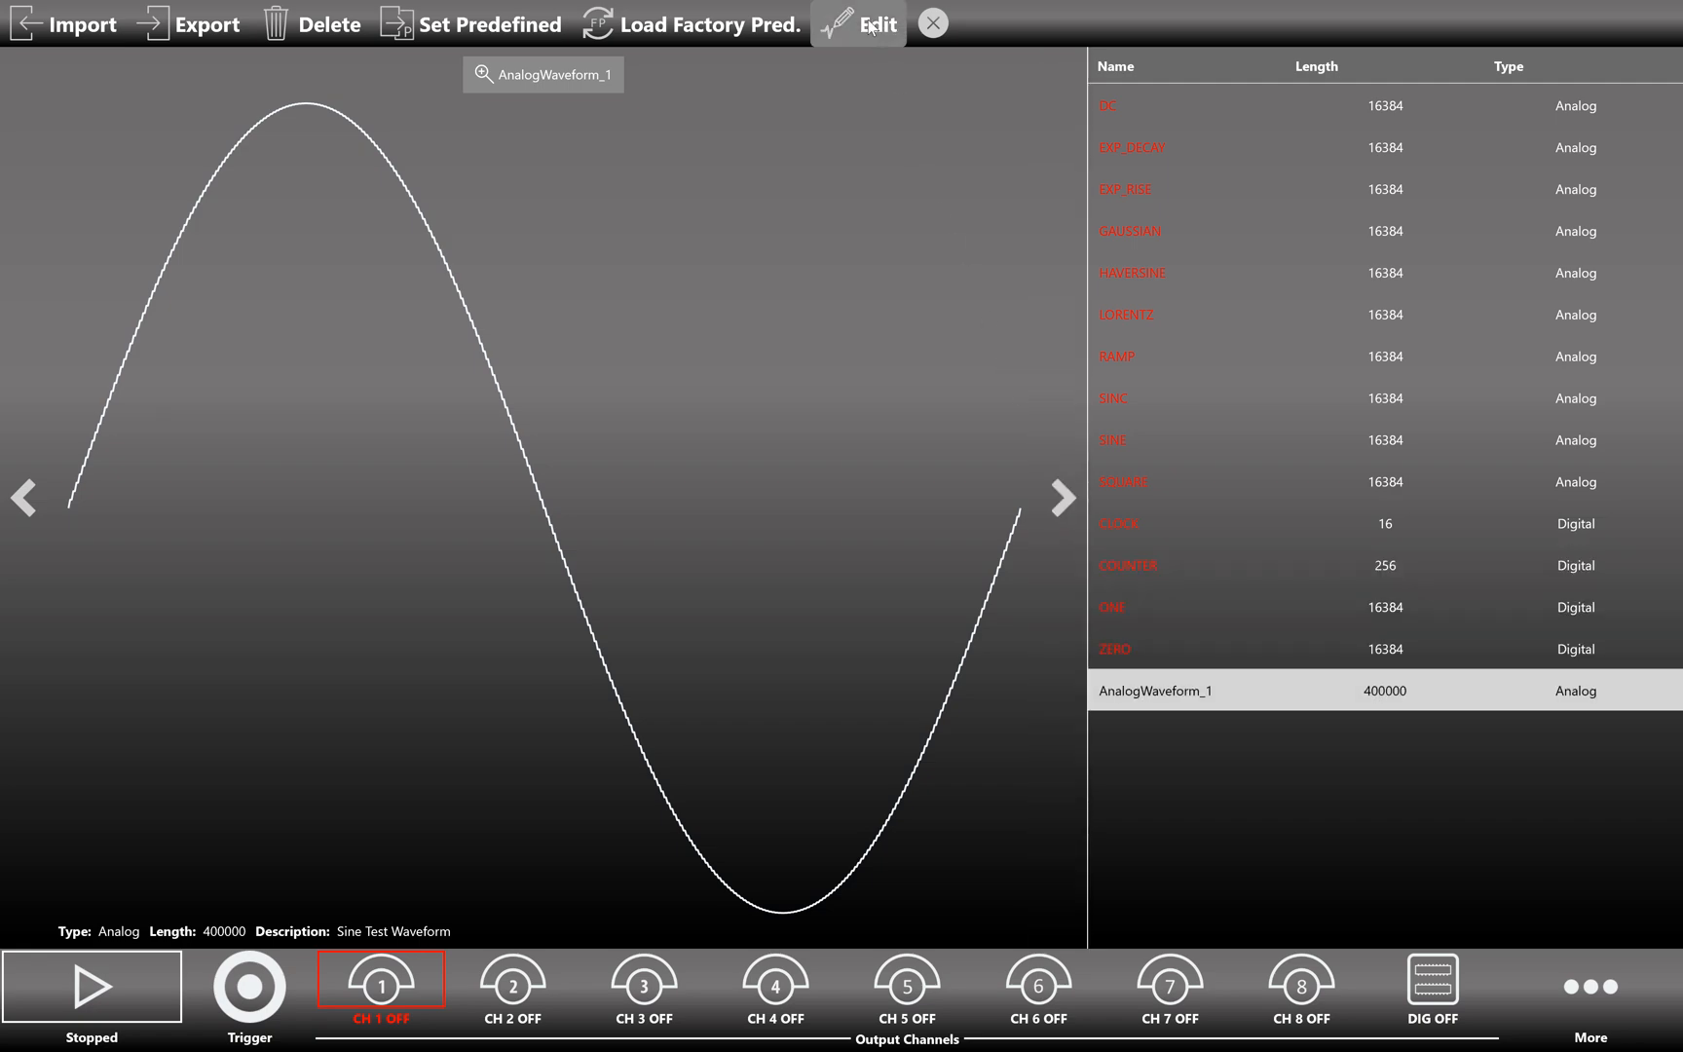
{"action": "left_click", "coordinate": [871, 27]}
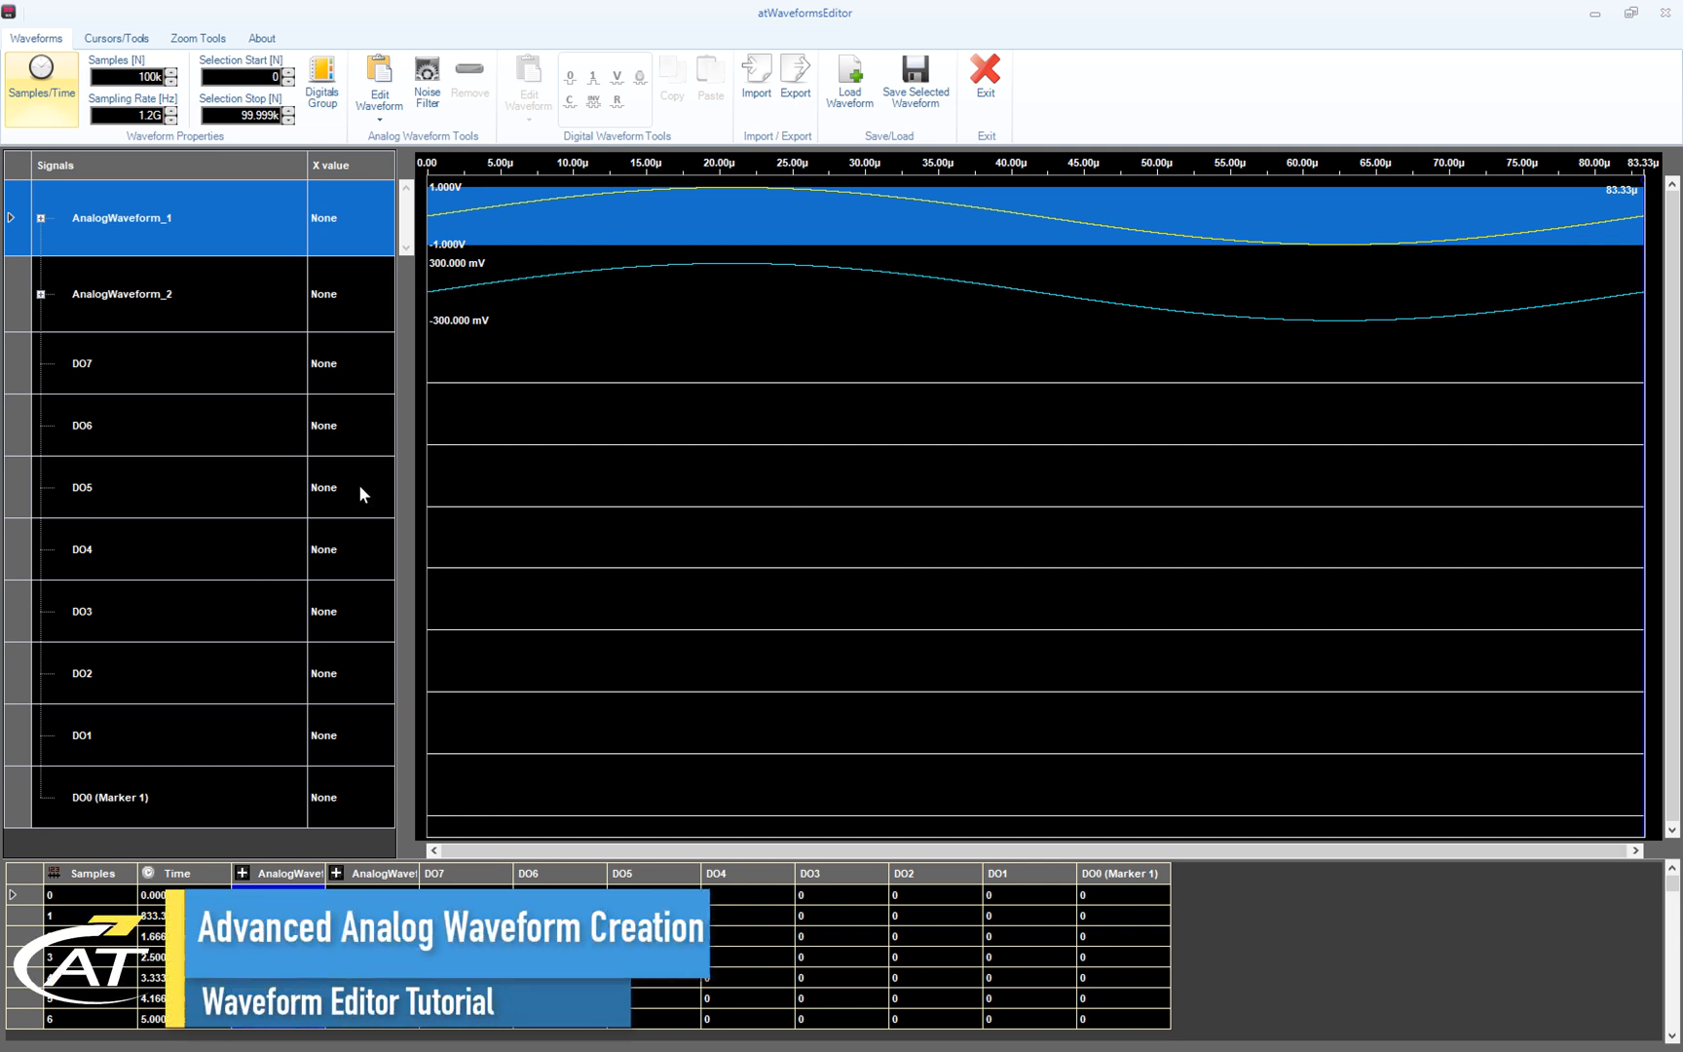
- Make the AnalogWaveform_1 track taller and expand it to show Segment1 and Component1
{"action": "left_click_drag", "start_coordinate": [19, 258], "coordinate": [16, 484]}
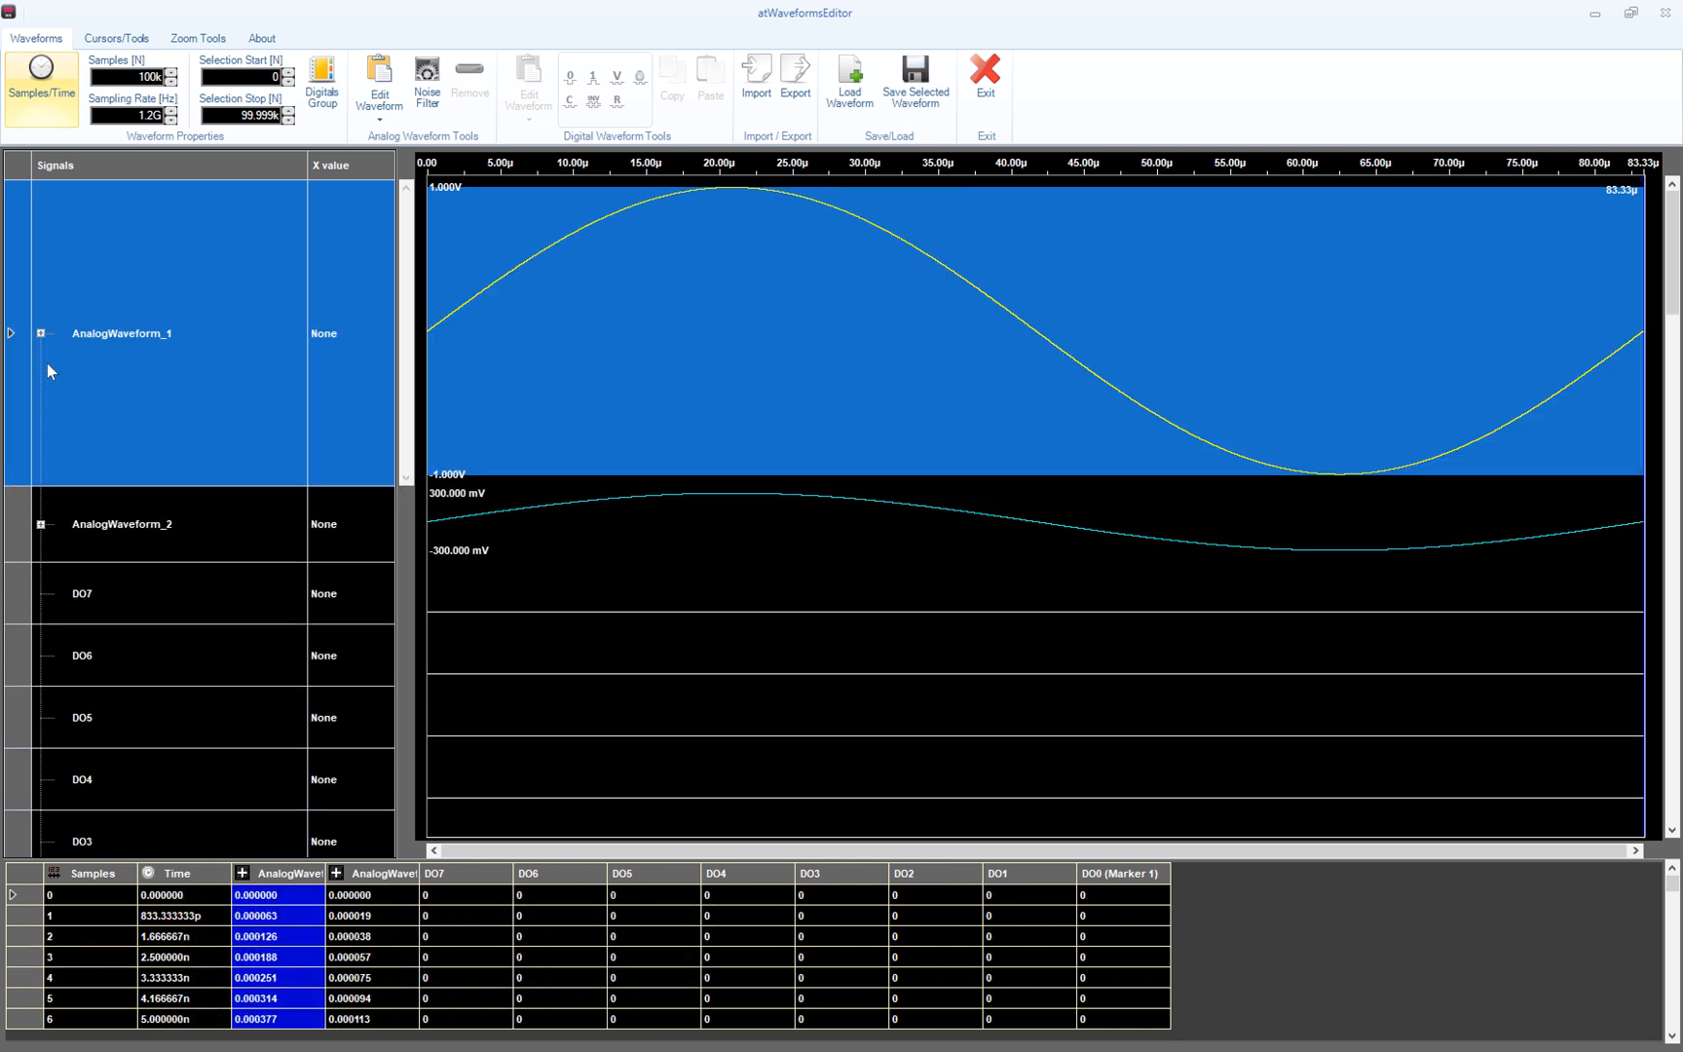
{"action": "left_click", "coordinate": [41, 333]}
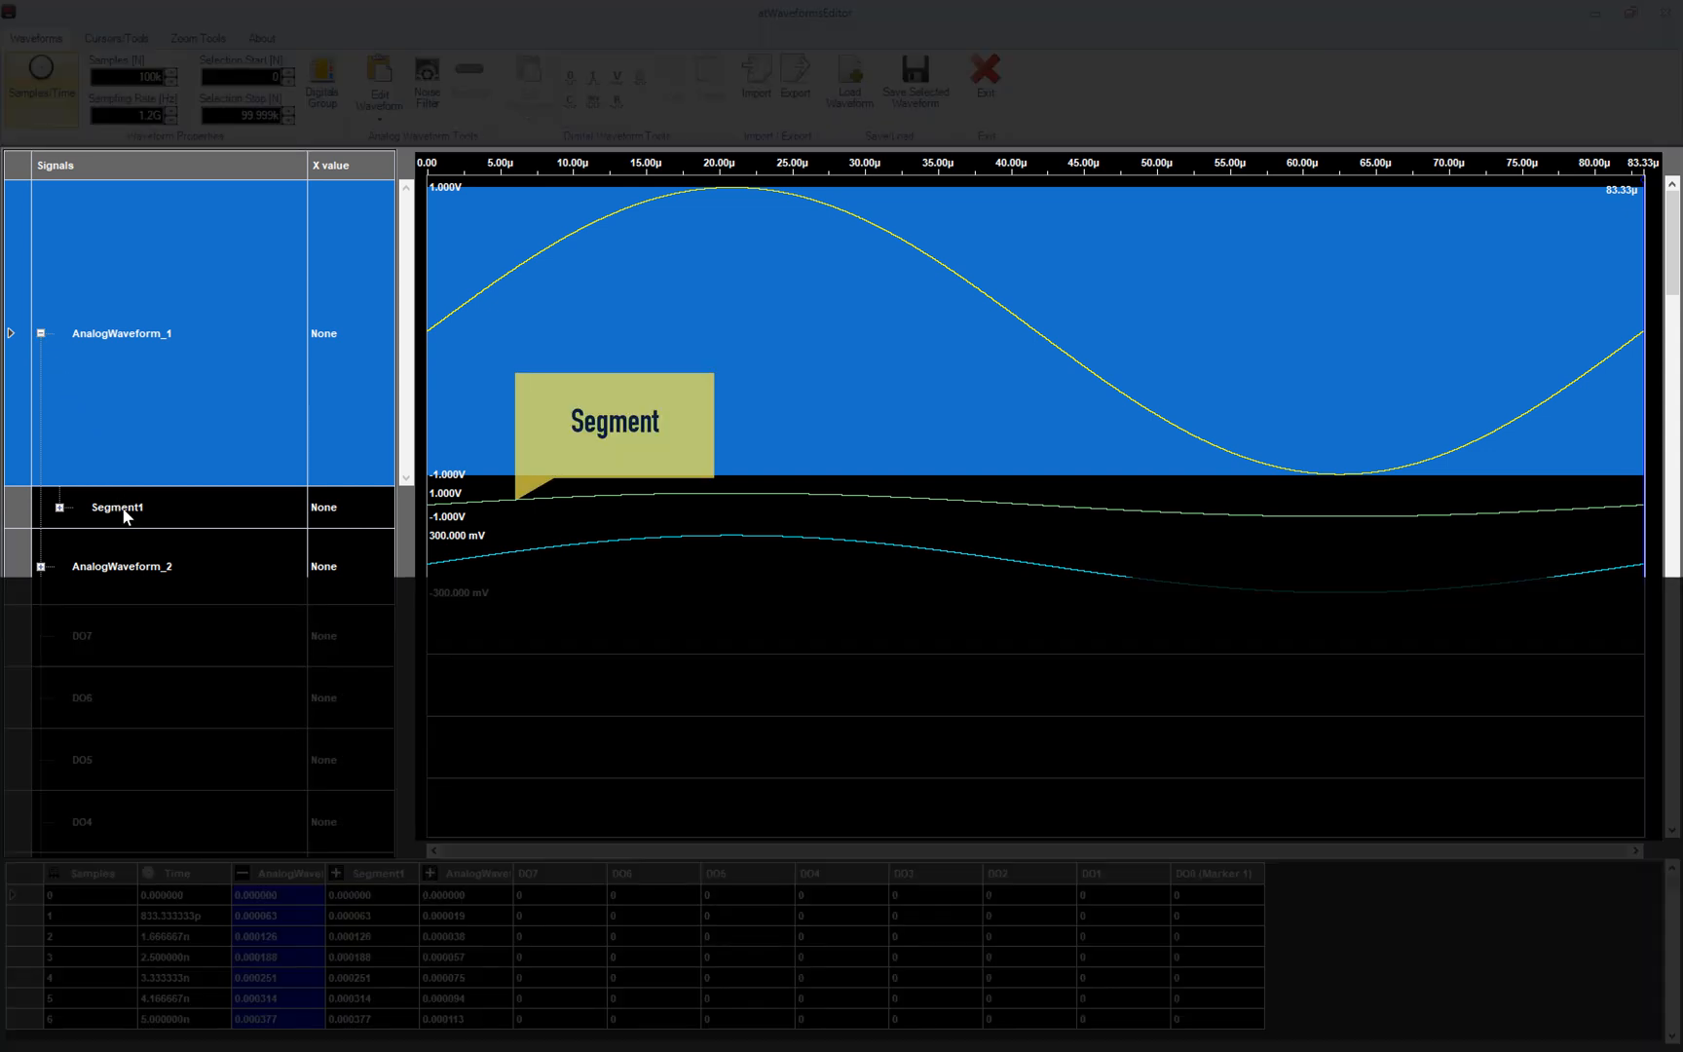
{"action": "left_click", "coordinate": [124, 511]}
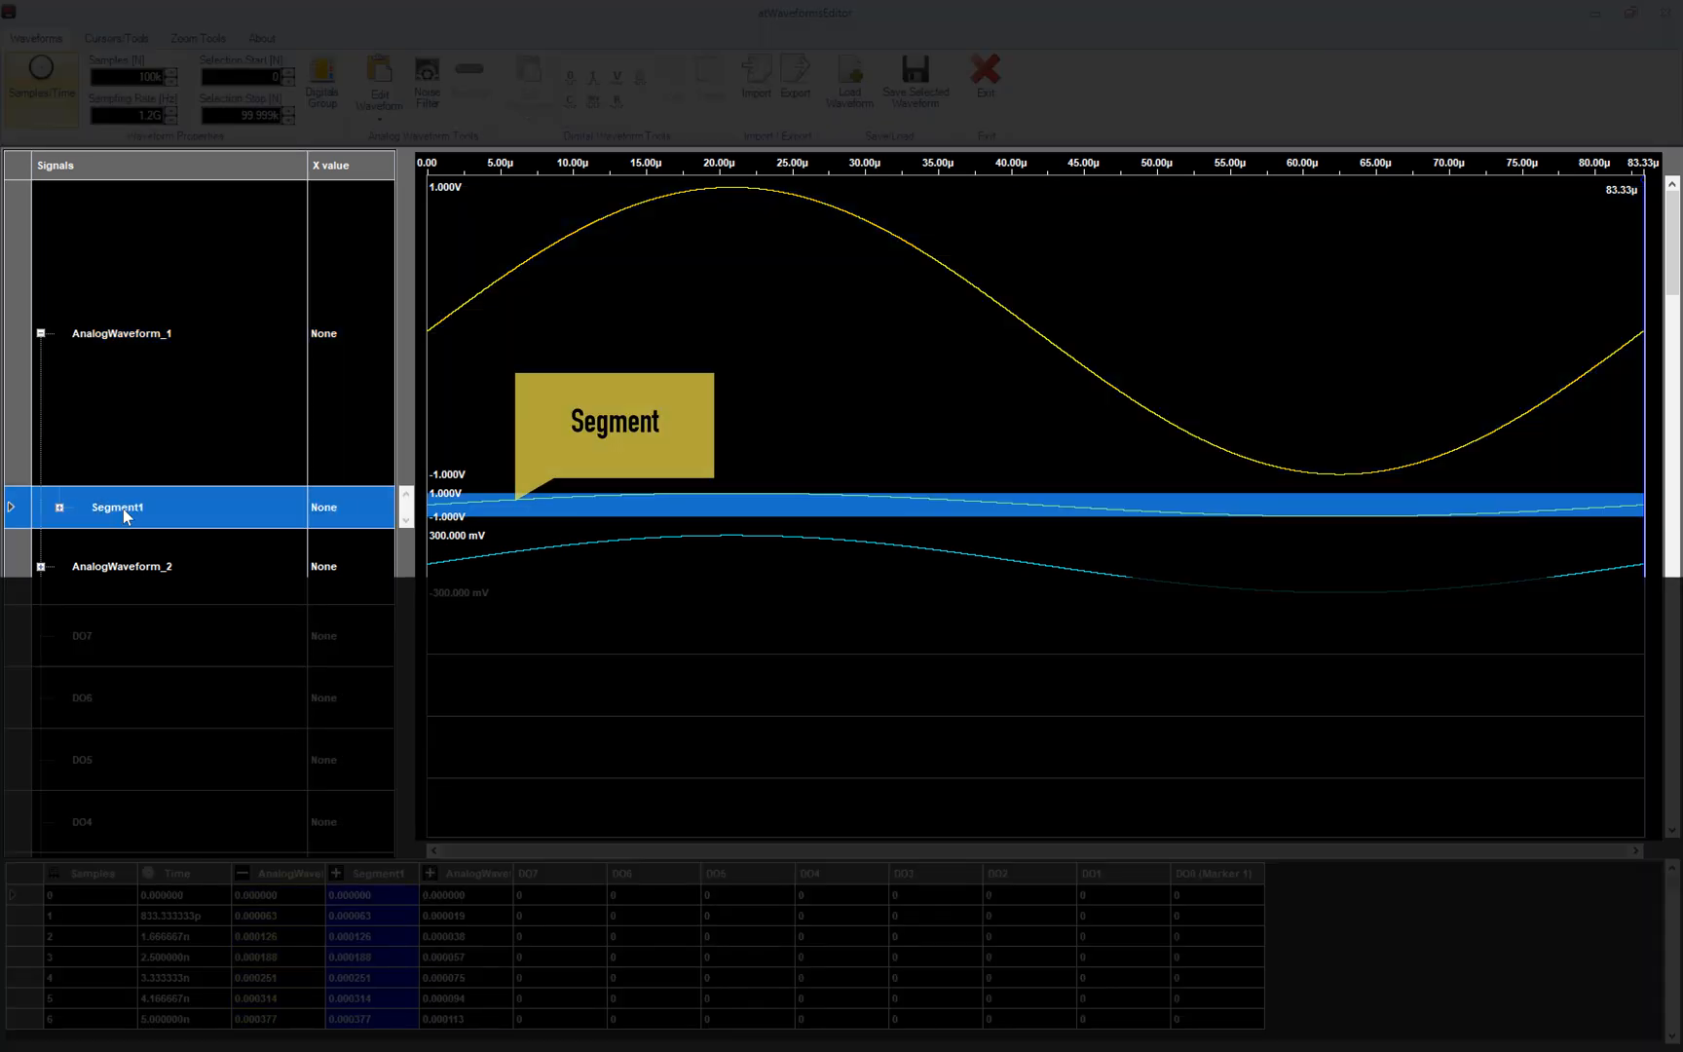
{"action": "left_click", "coordinate": [60, 506]}
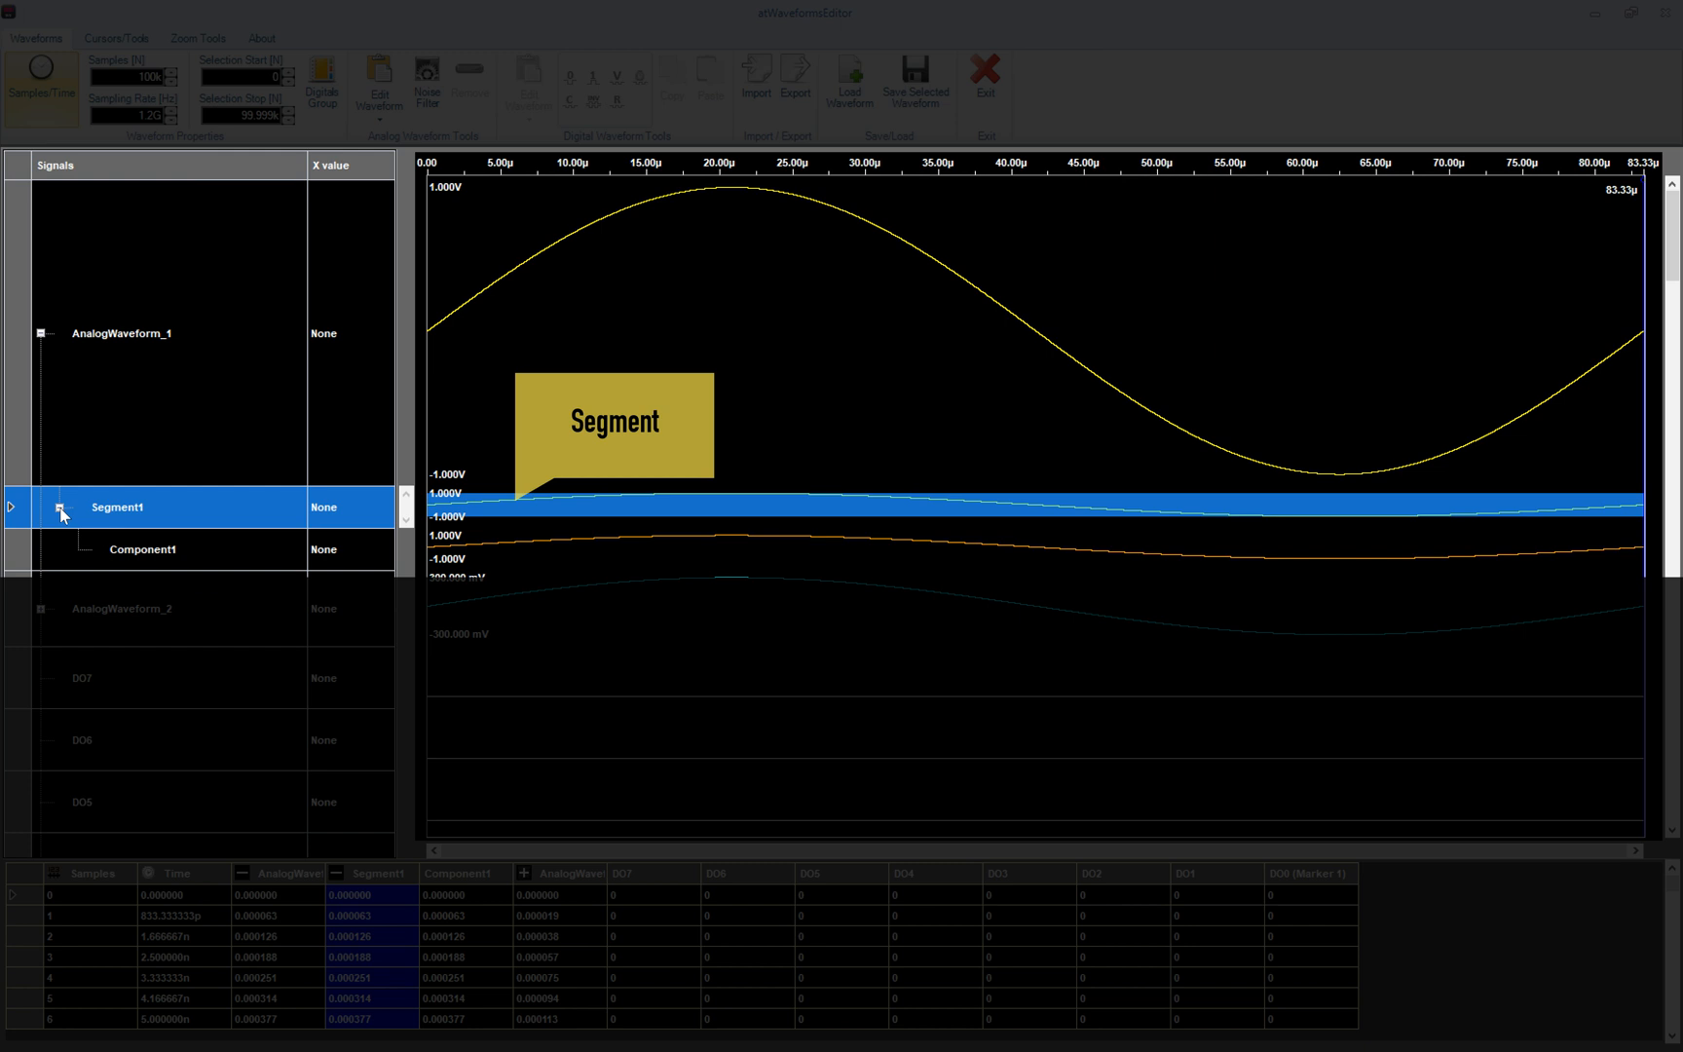
{"action": "left_click", "coordinate": [106, 551]}
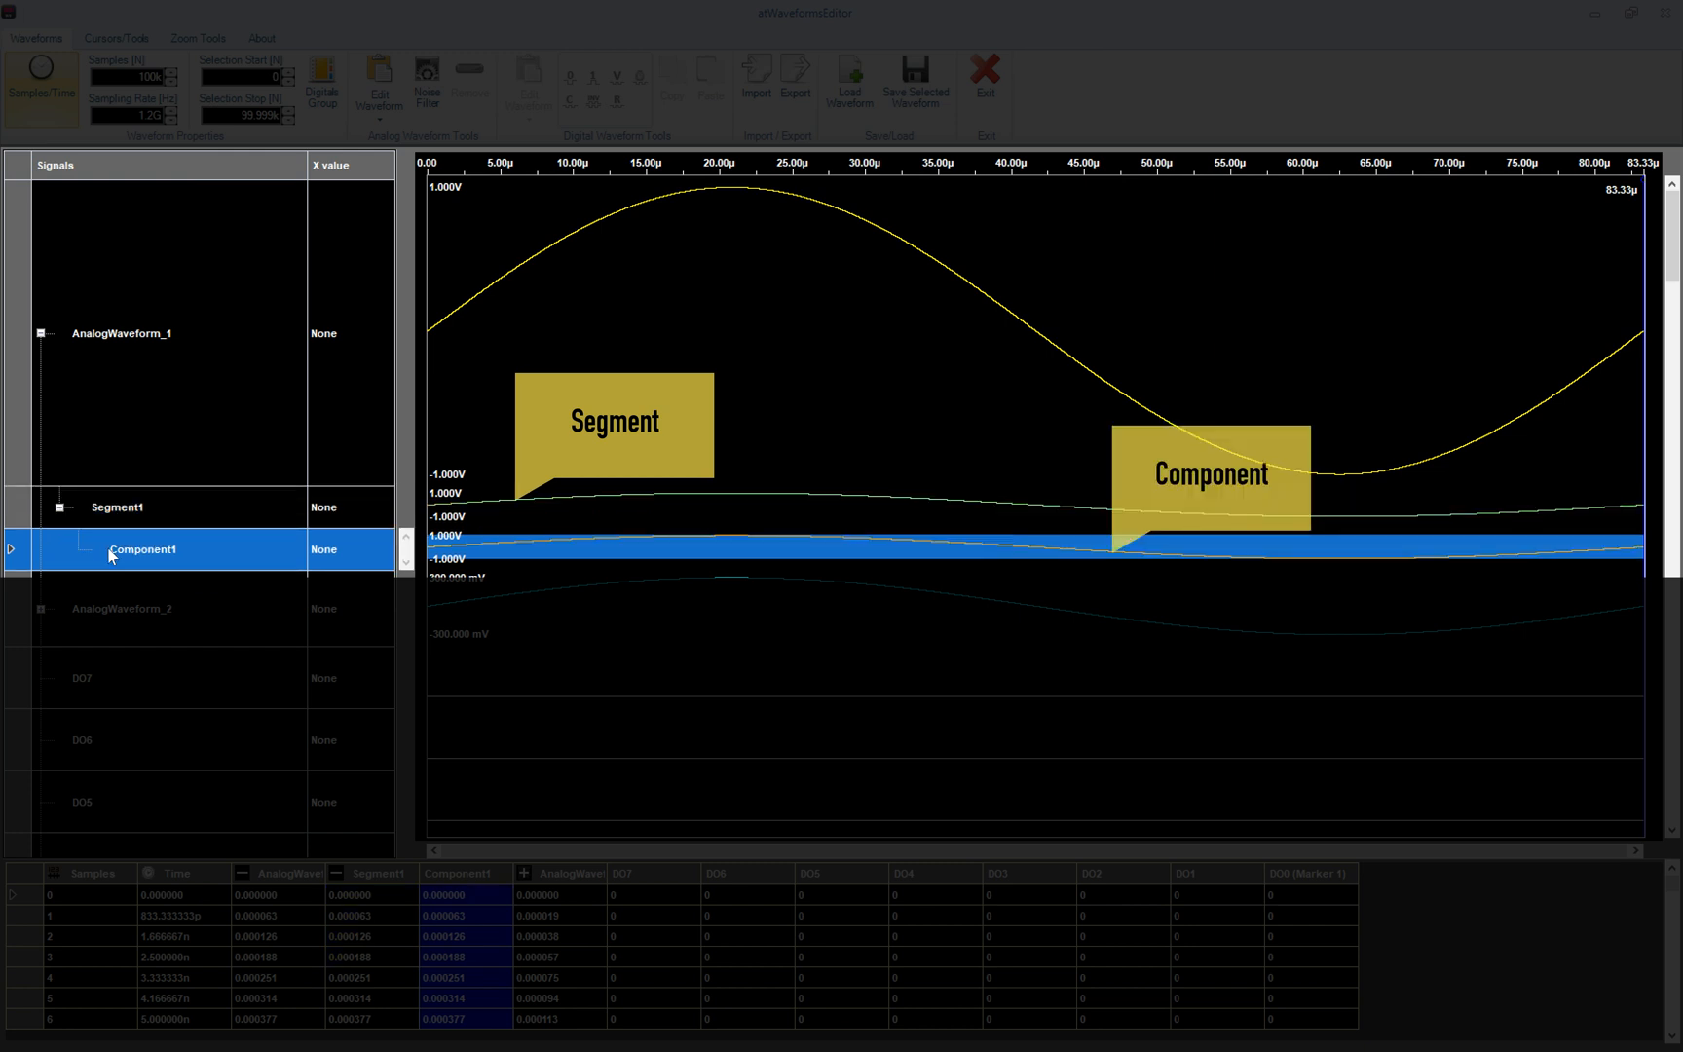
{"action": "left_click", "coordinate": [113, 518]}
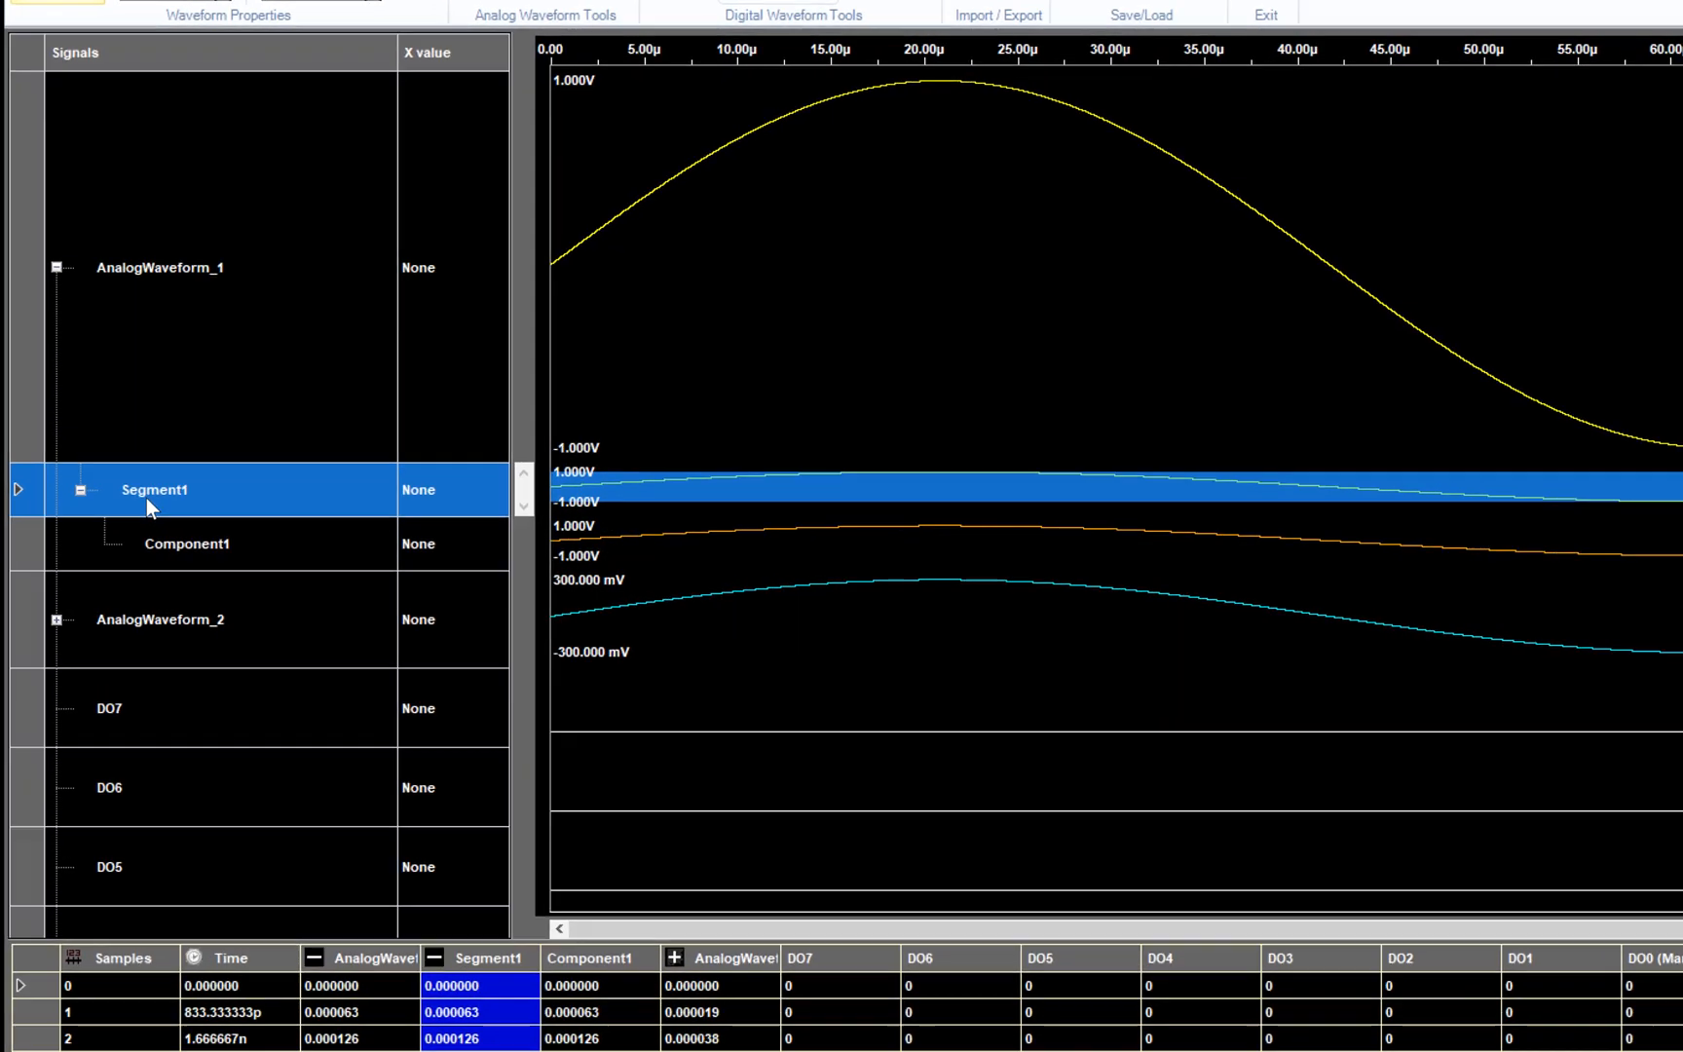
- Resize Segment1 to a new length of 30k samples, ending at 25 µs
{"action": "right_click", "coordinate": [112, 515]}
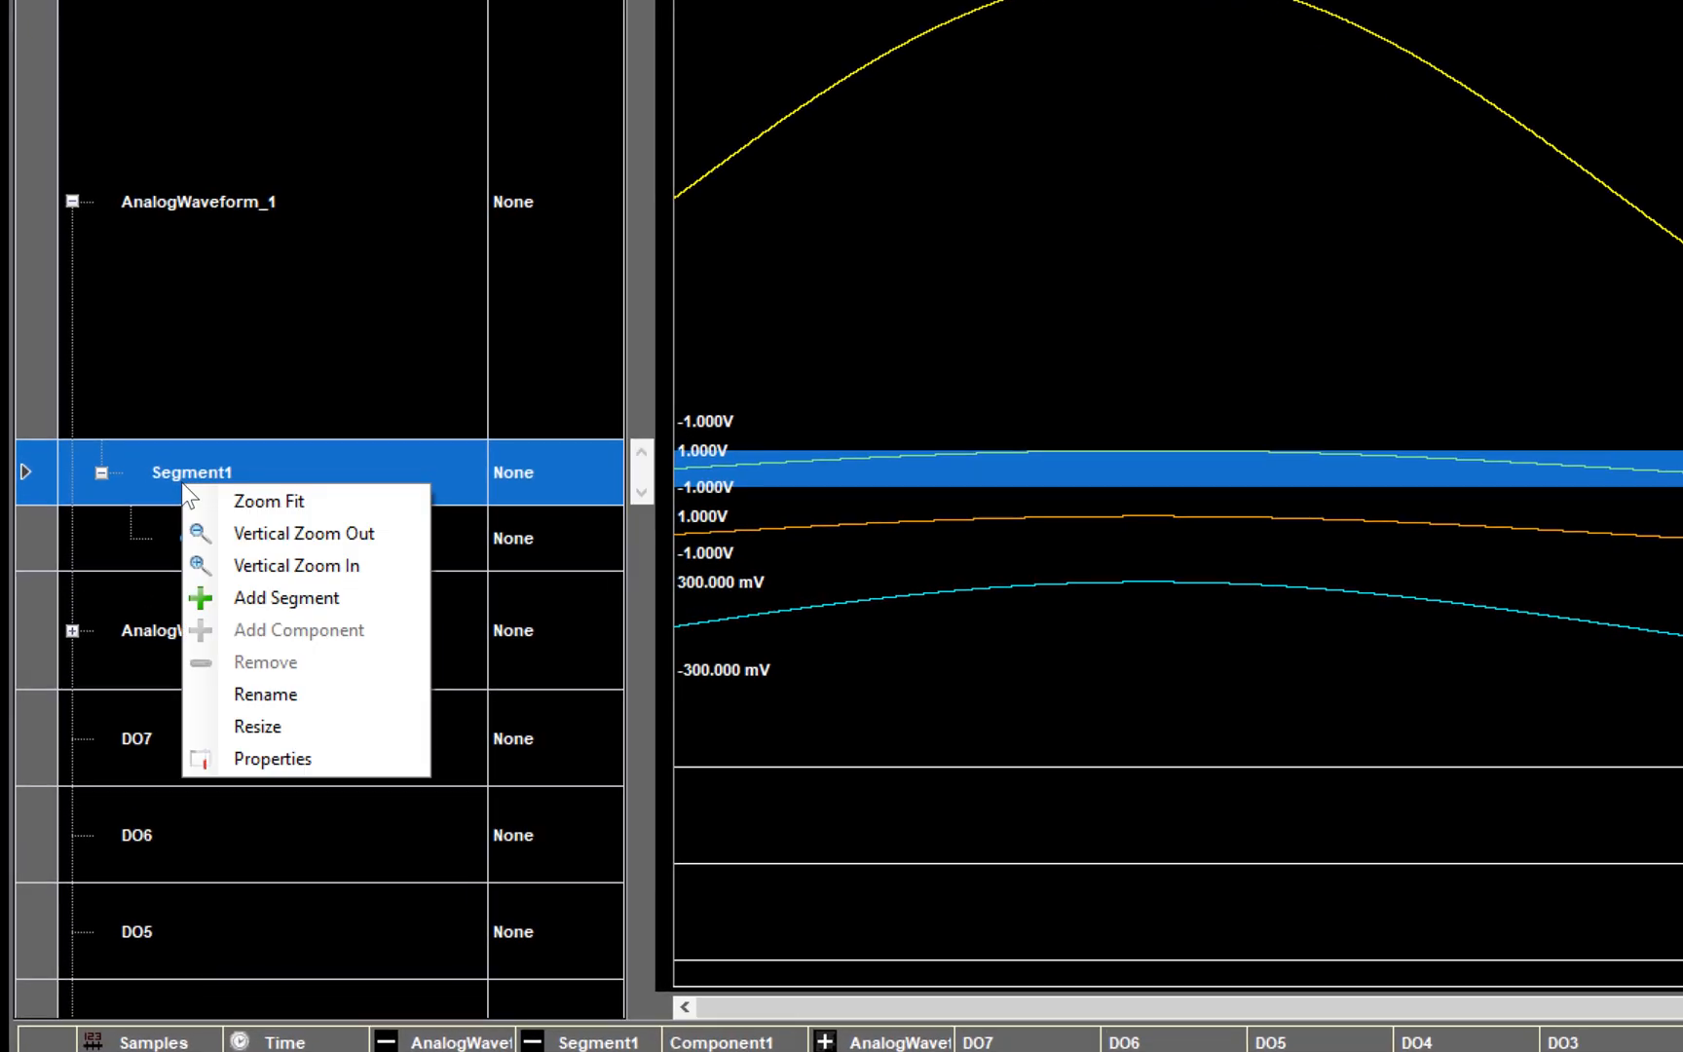
{"action": "left_click", "coordinate": [257, 726]}
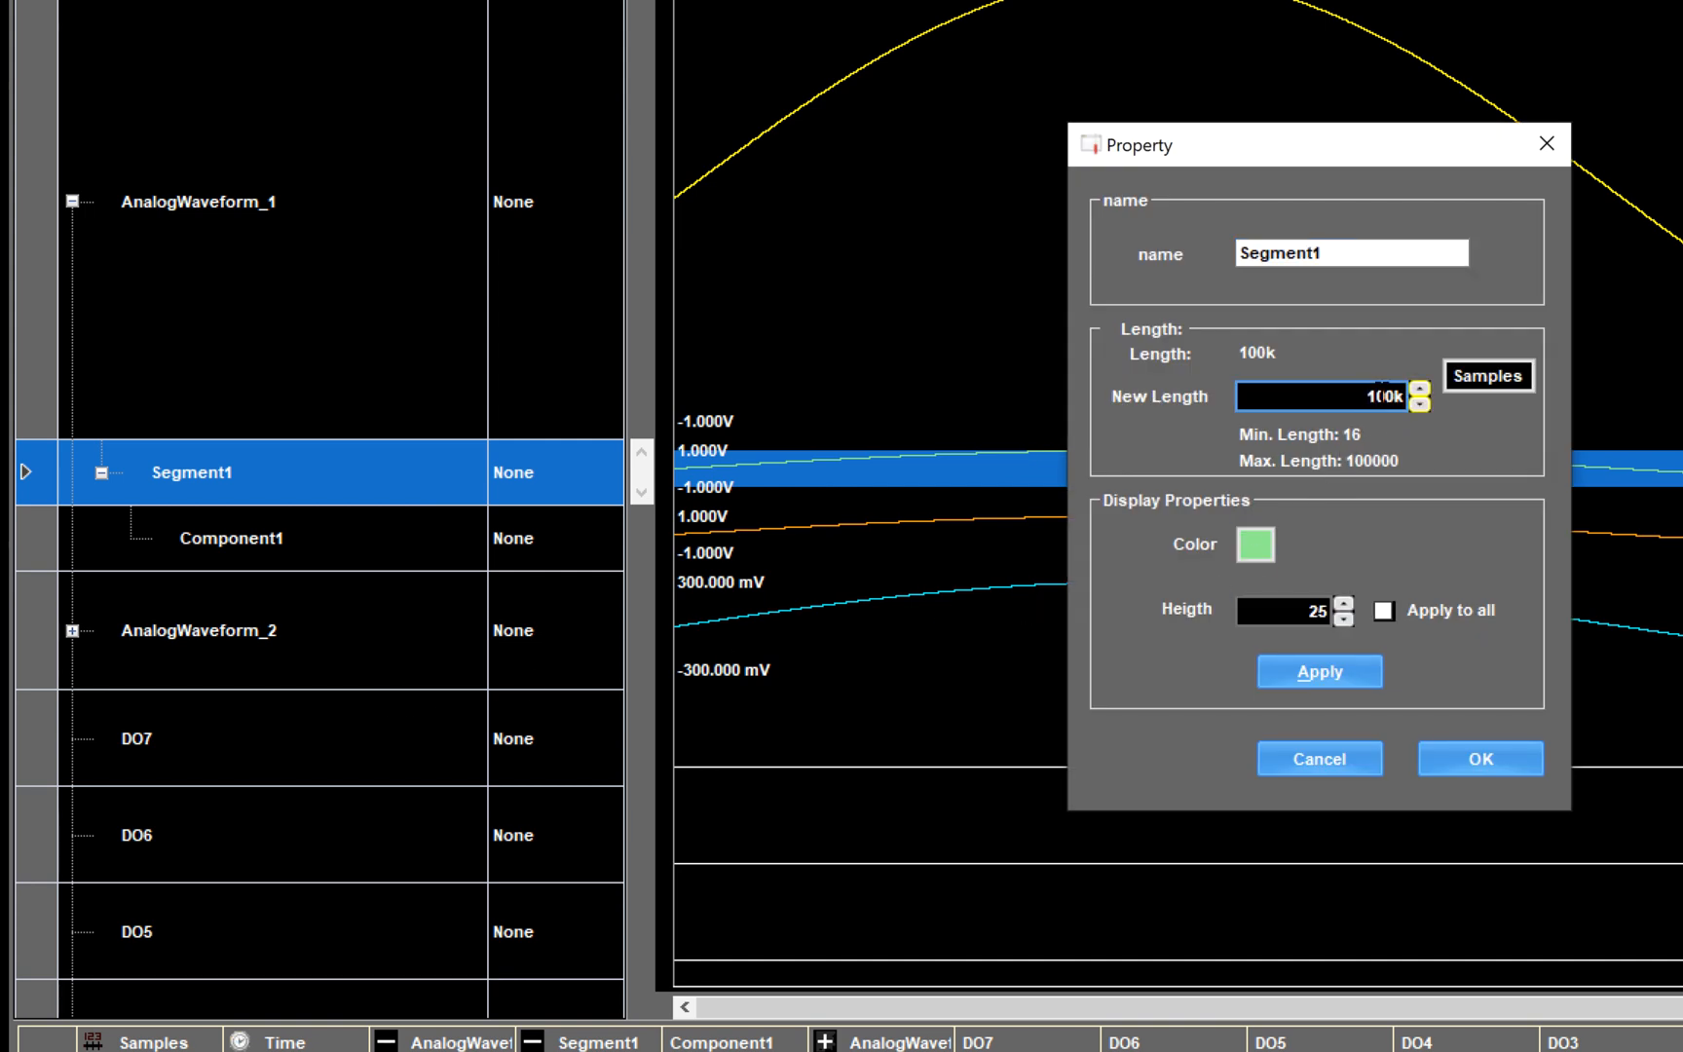
{"action": "left_click", "coordinate": [1373, 396]}
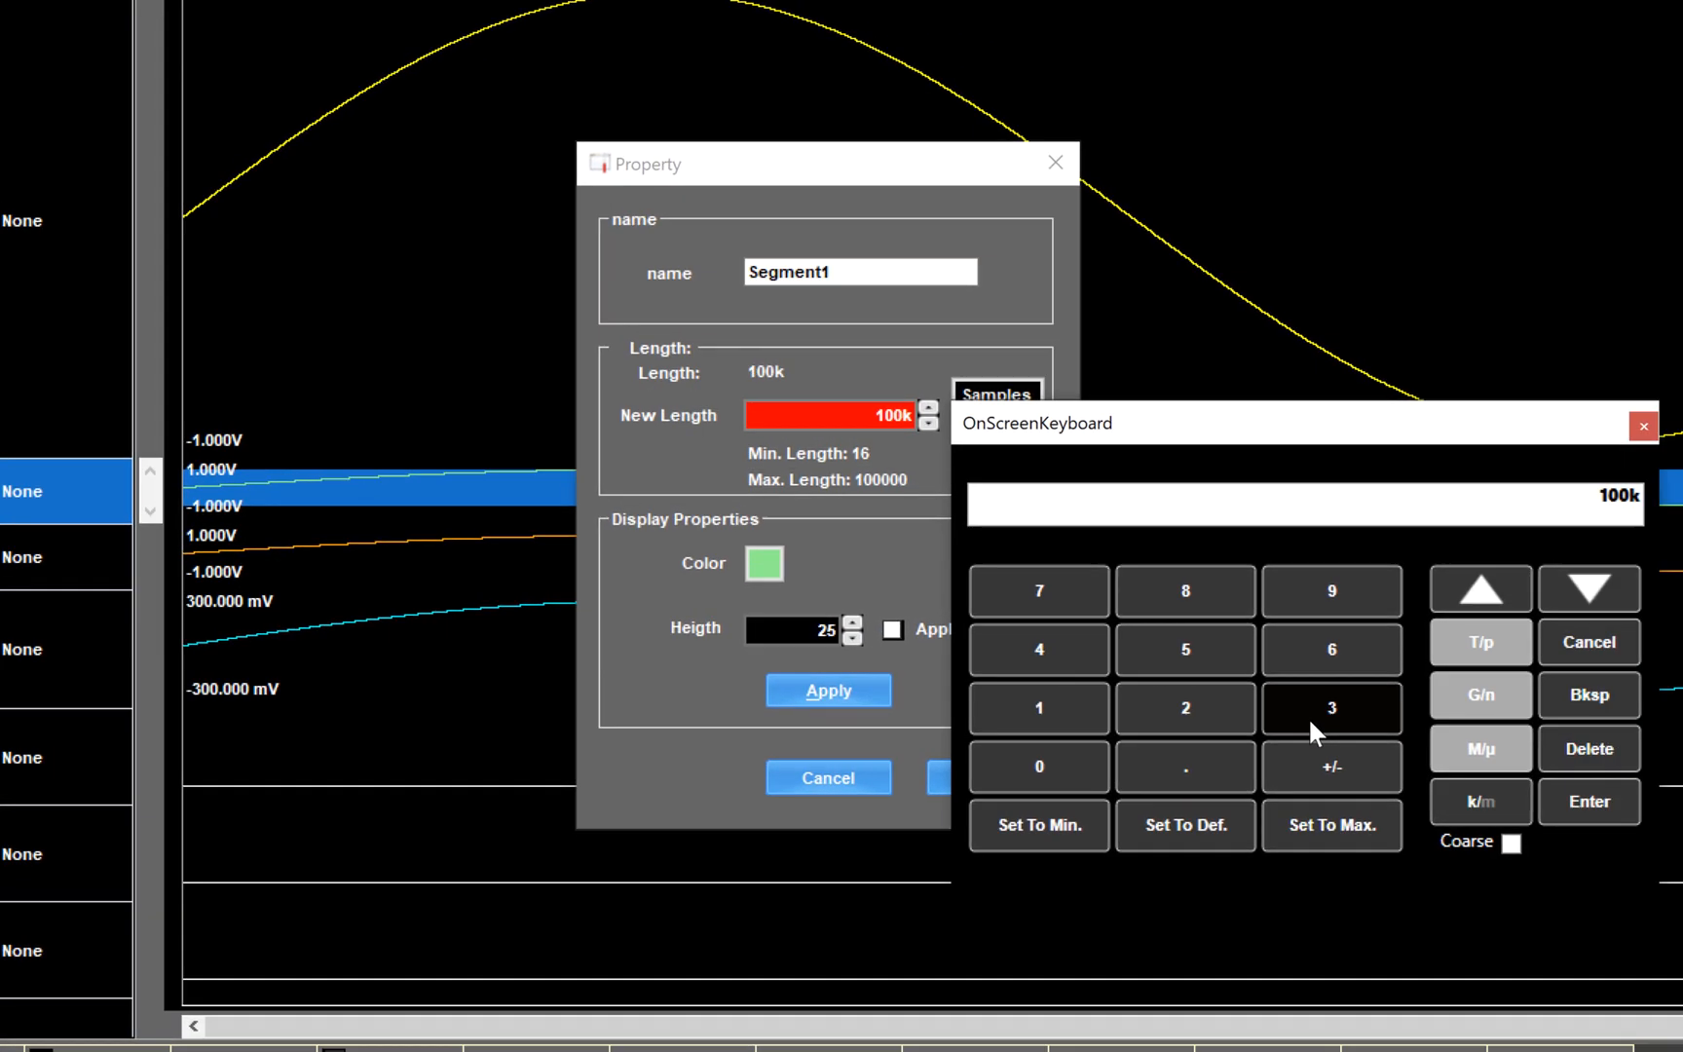
{"action": "left_click", "coordinate": [1310, 726]}
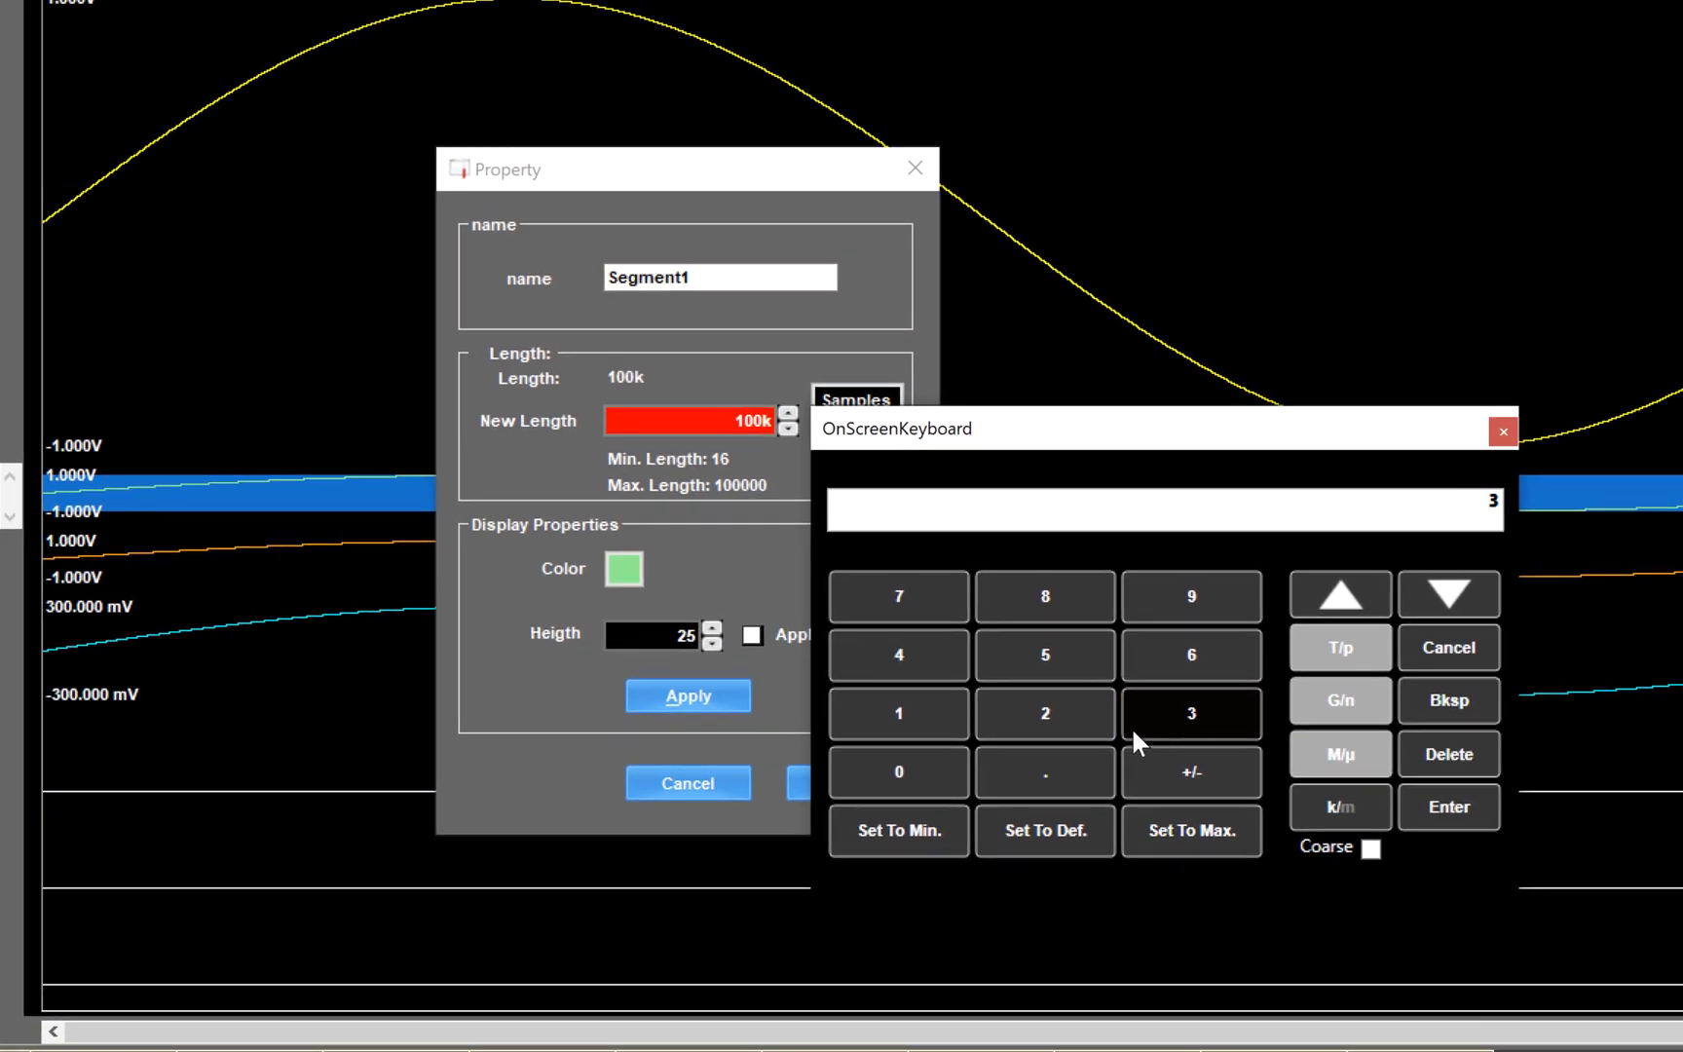
{"action": "left_click", "coordinate": [1066, 758]}
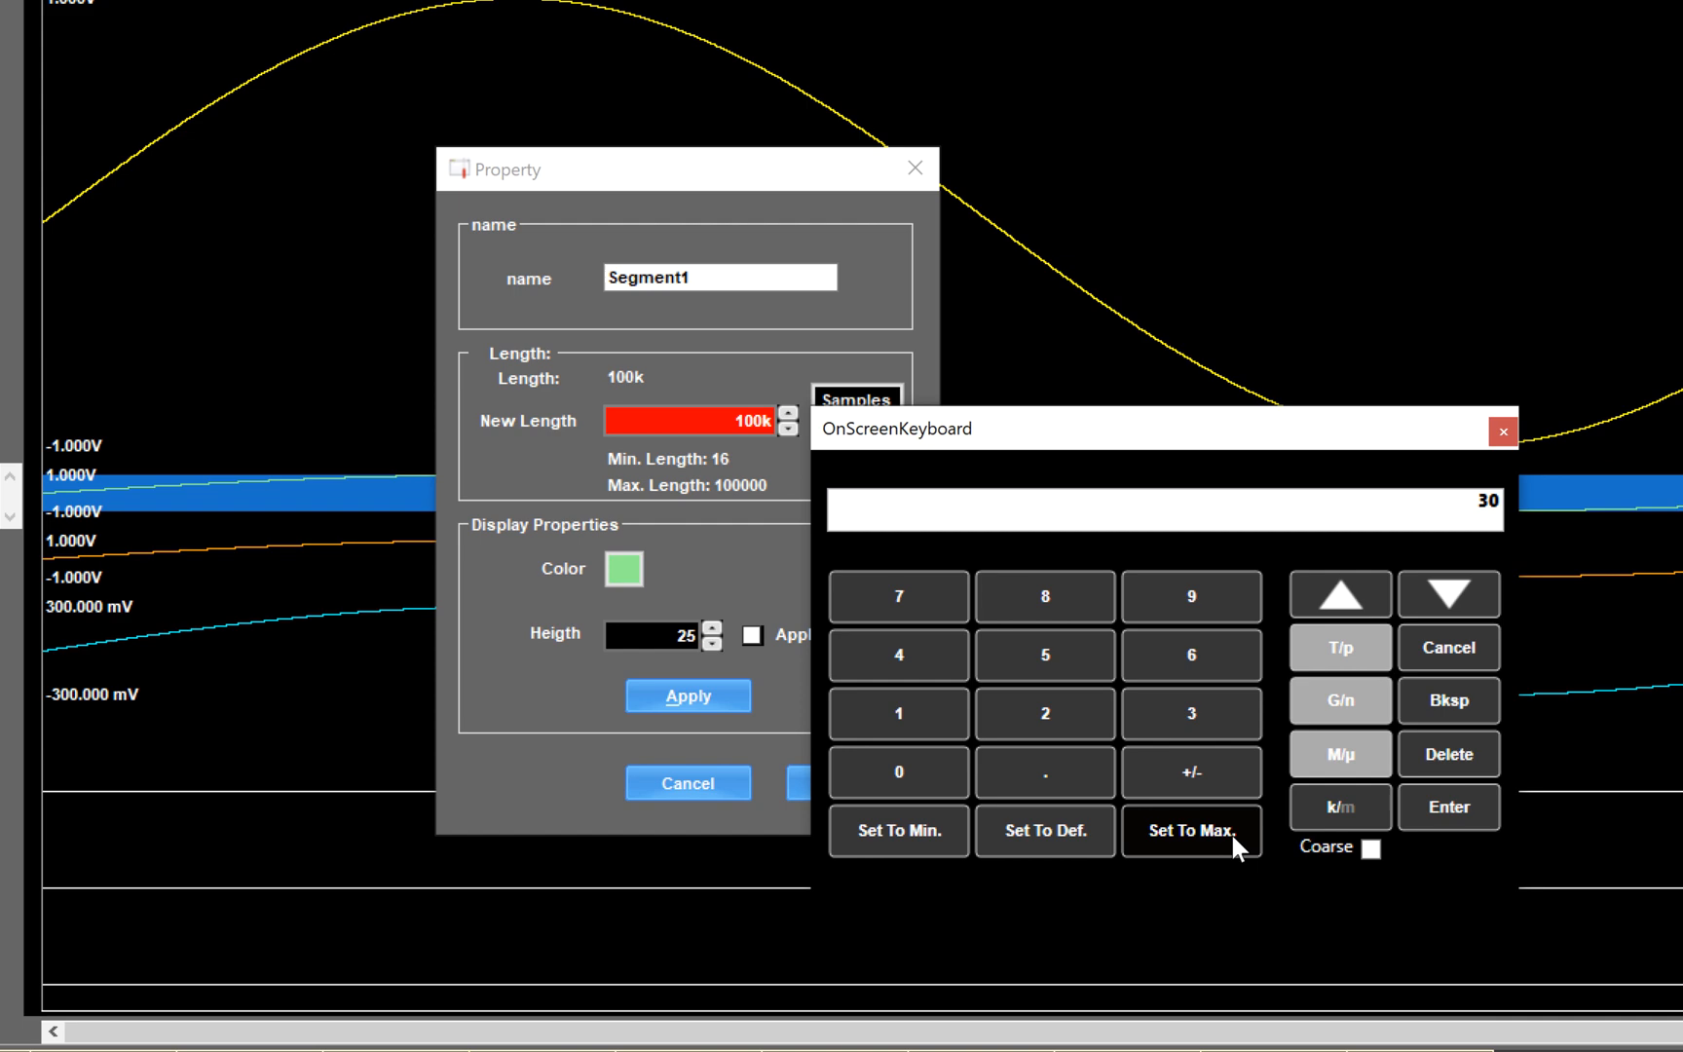
{"action": "left_click", "coordinate": [1301, 808]}
{"action": "left_click", "coordinate": [861, 779]}
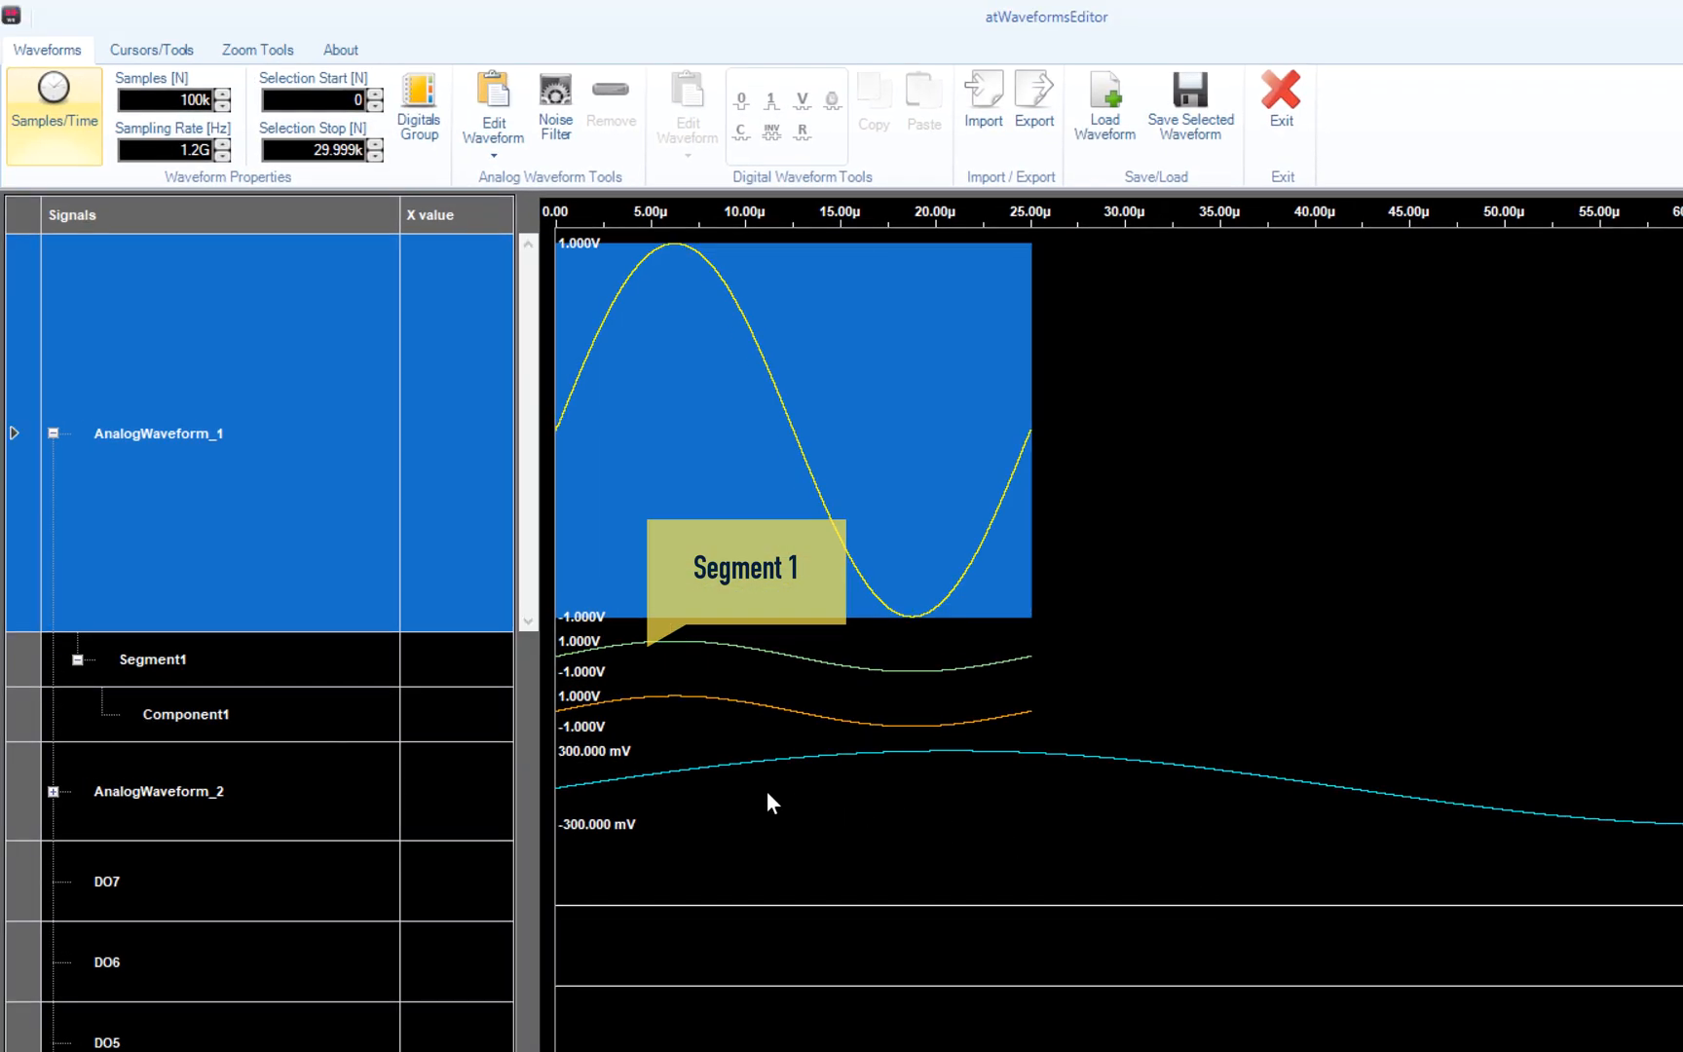
{"action": "left_click", "coordinate": [258, 659]}
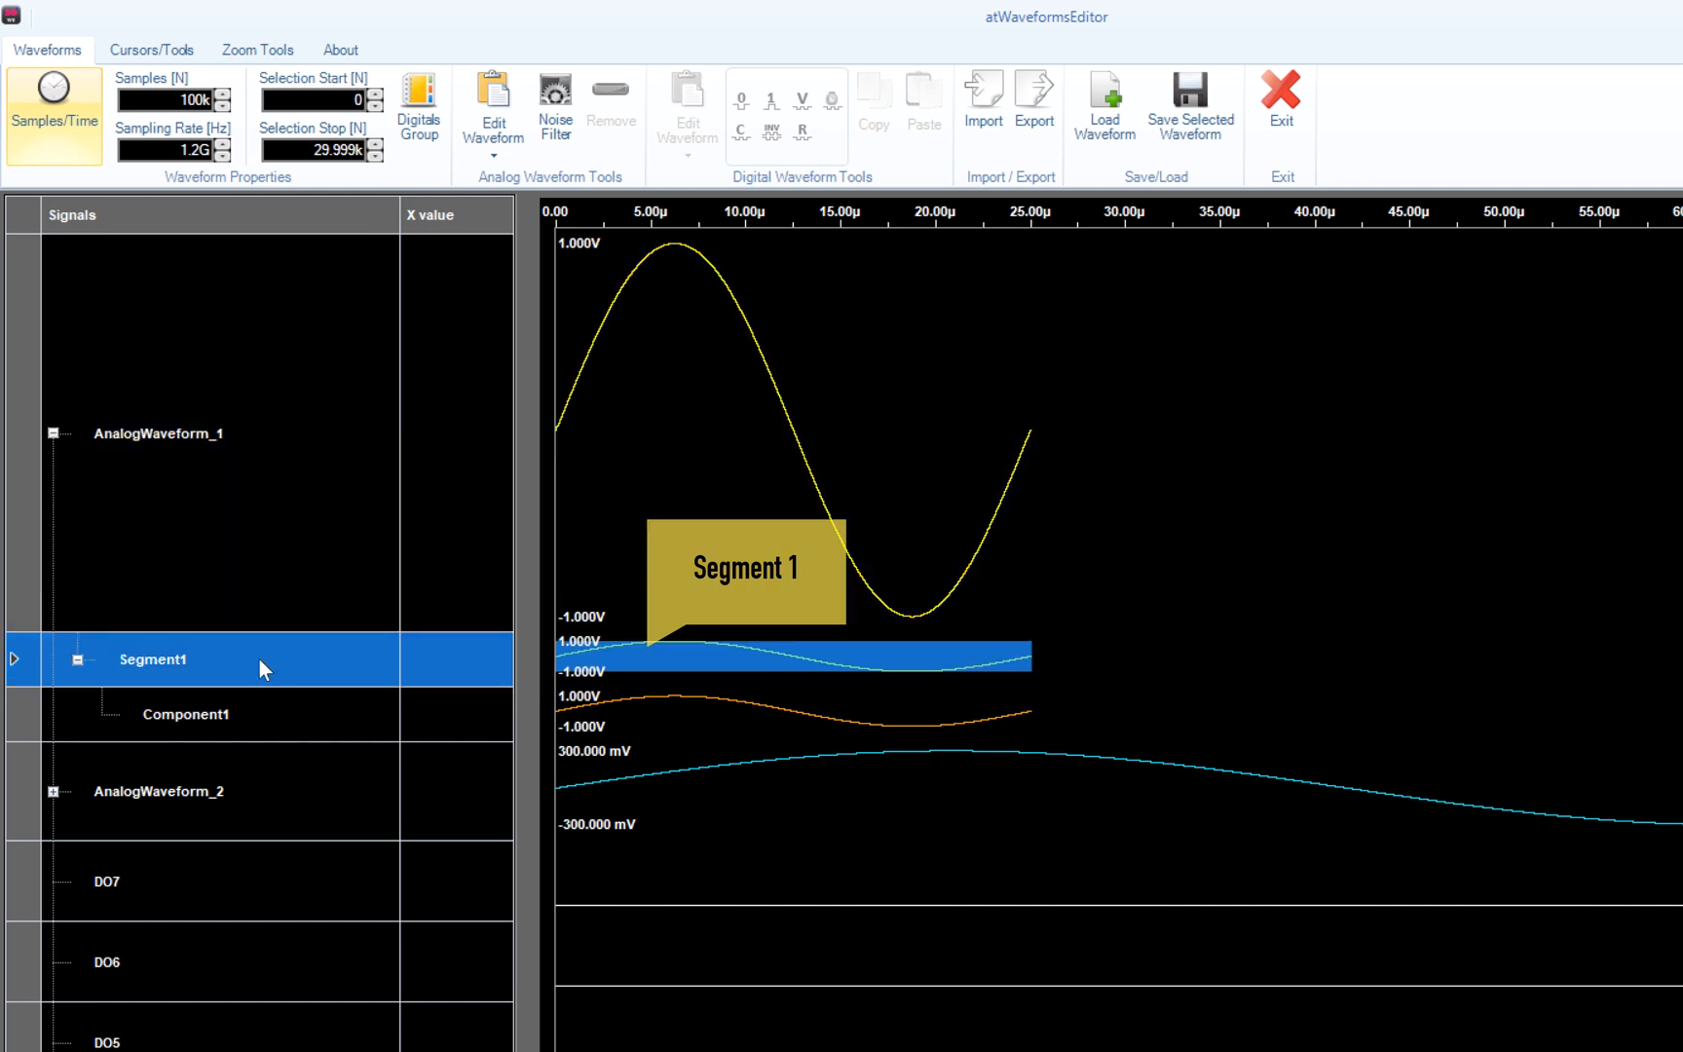
- Add Segment2 after Segment1 with a 30k-sample length, spanning 25–50 µs
{"action": "right_click", "coordinate": [260, 658]}
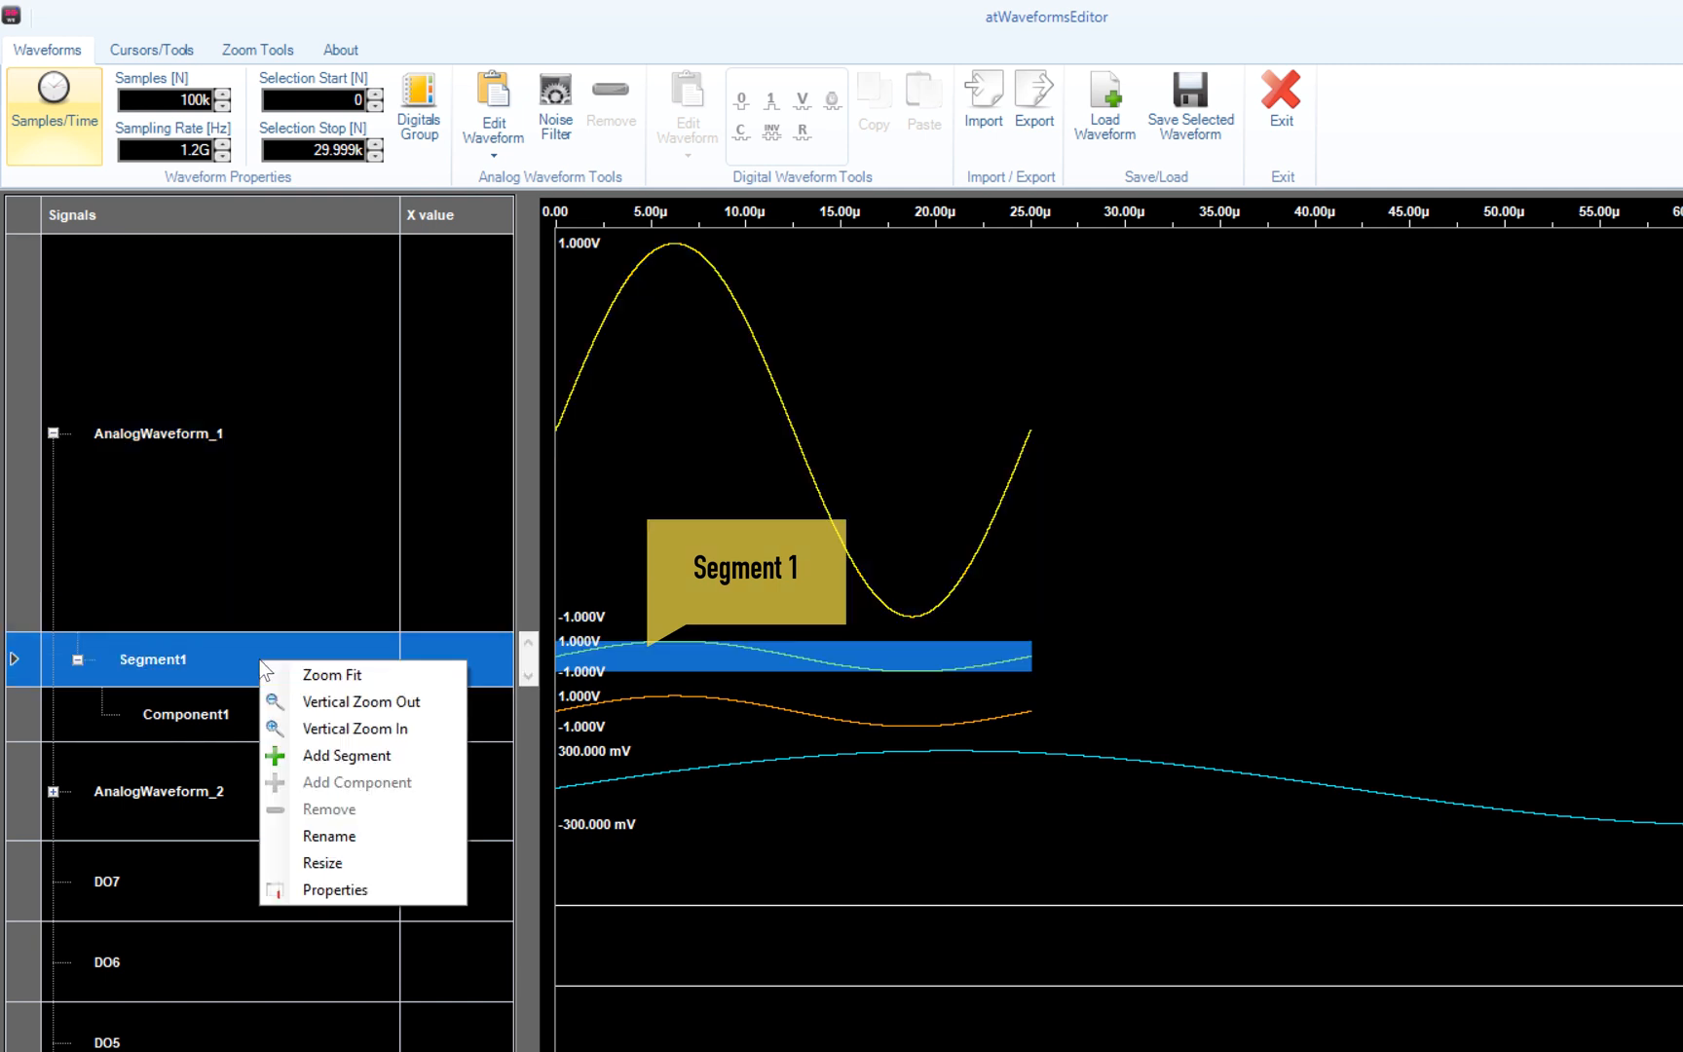
{"action": "left_click", "coordinate": [309, 755]}
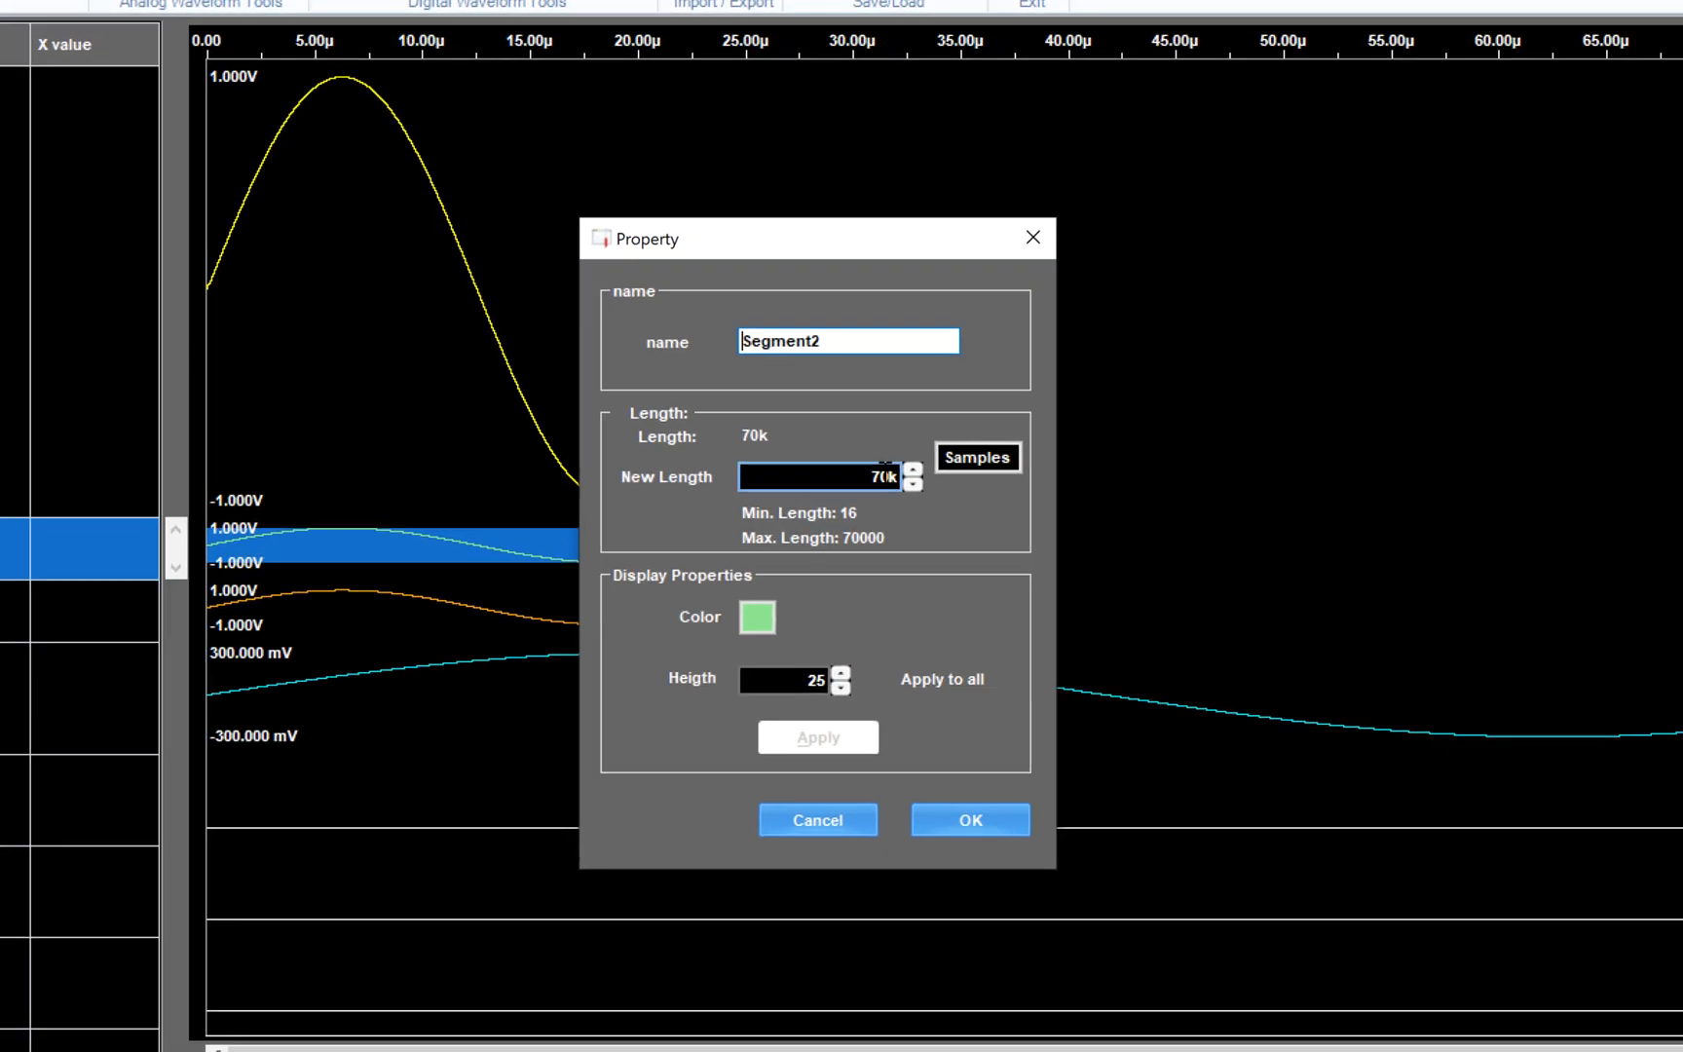
{"action": "left_click", "coordinate": [1152, 596]}
{"action": "double_click", "coordinate": [759, 420]}
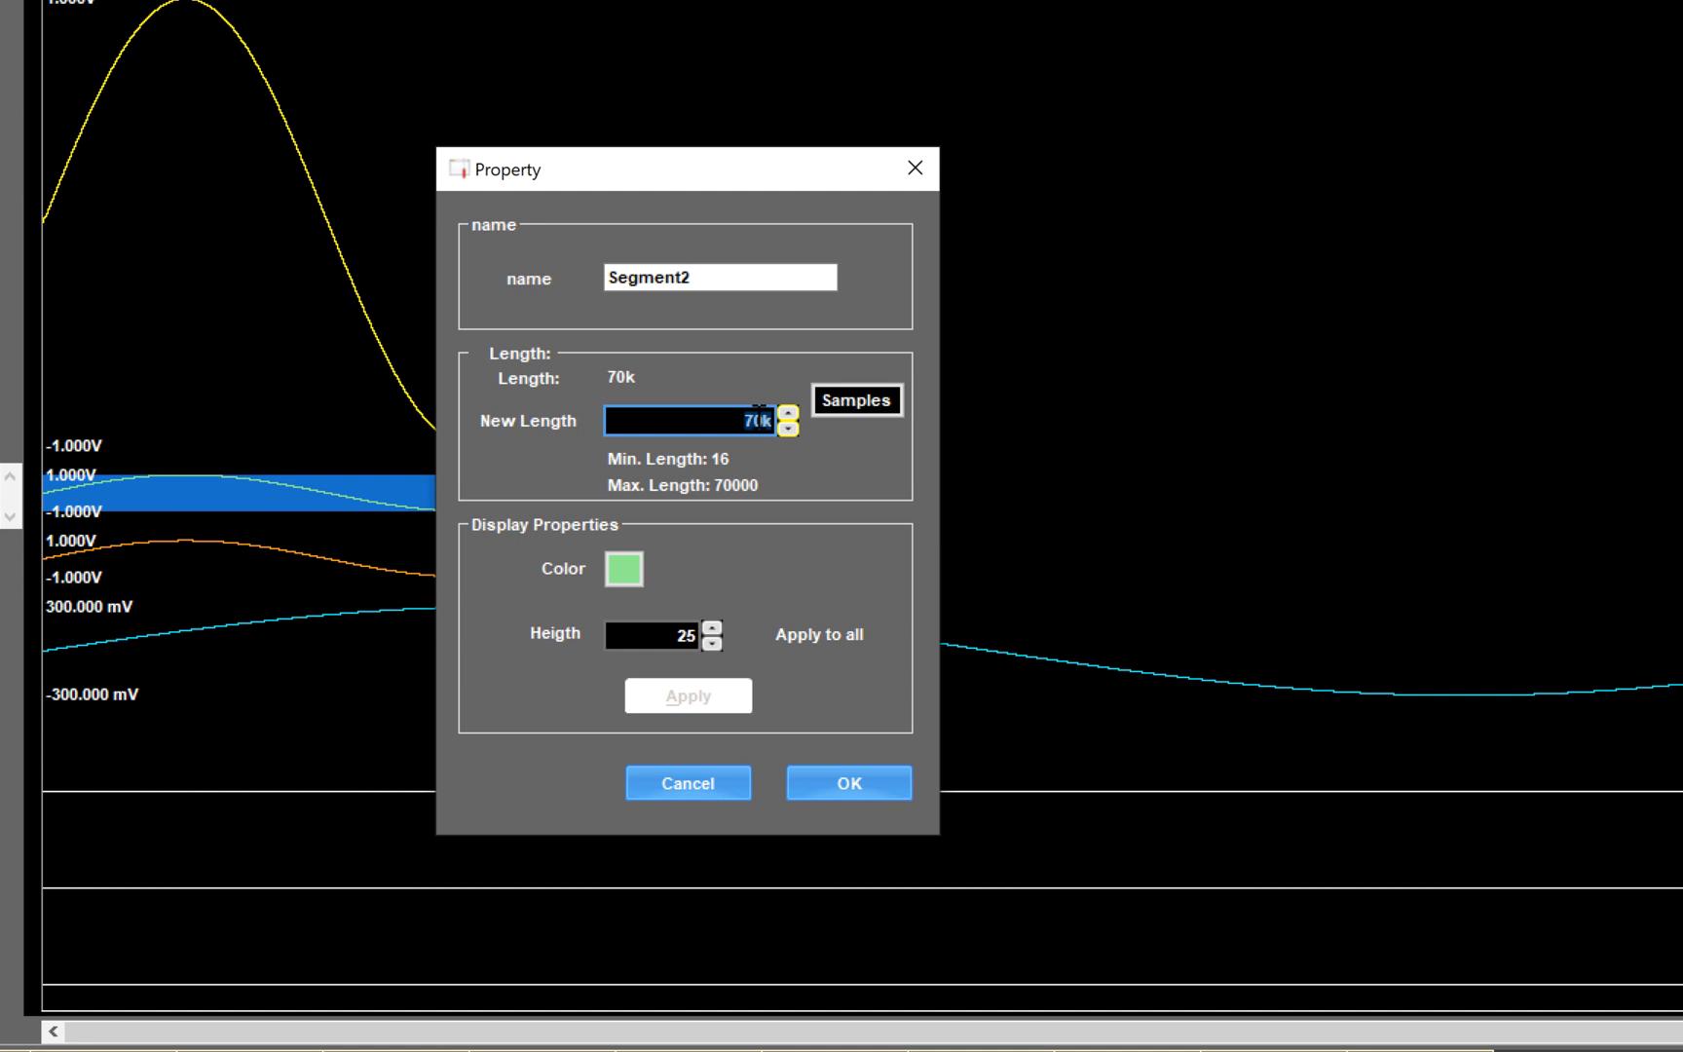
{"action": "left_click", "coordinate": [1175, 699]}
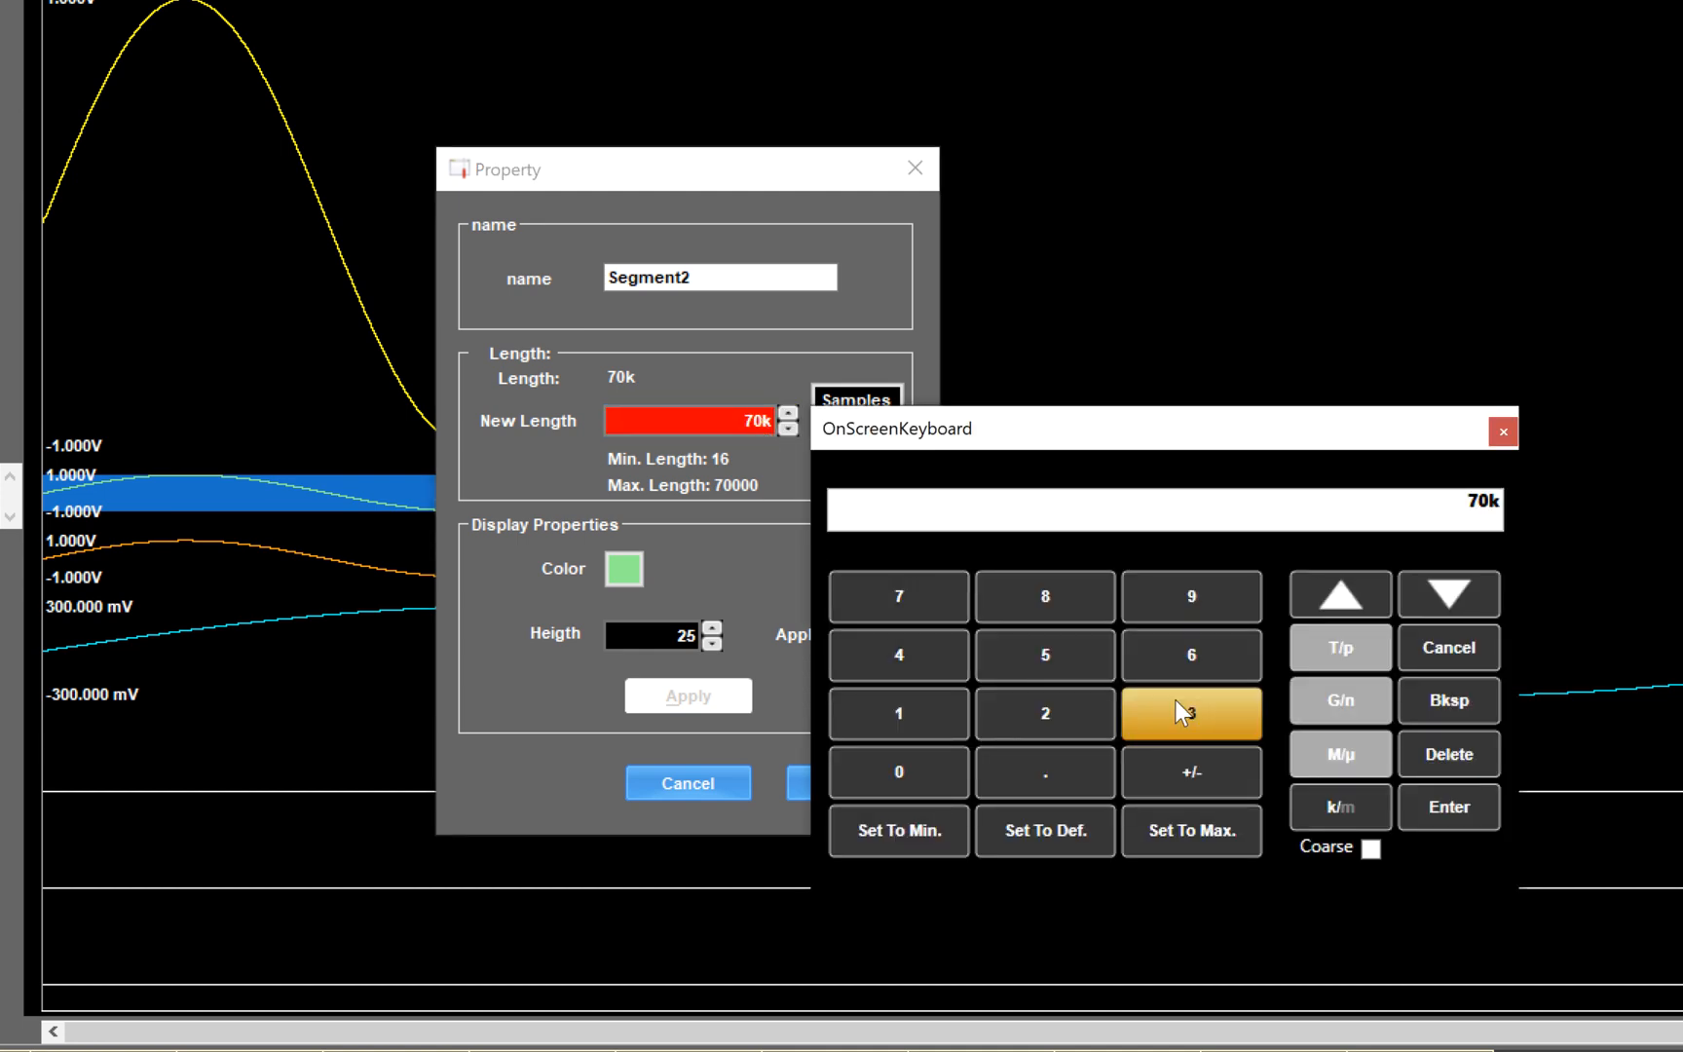
{"action": "left_click", "coordinate": [897, 774]}
{"action": "left_click", "coordinate": [1344, 811]}
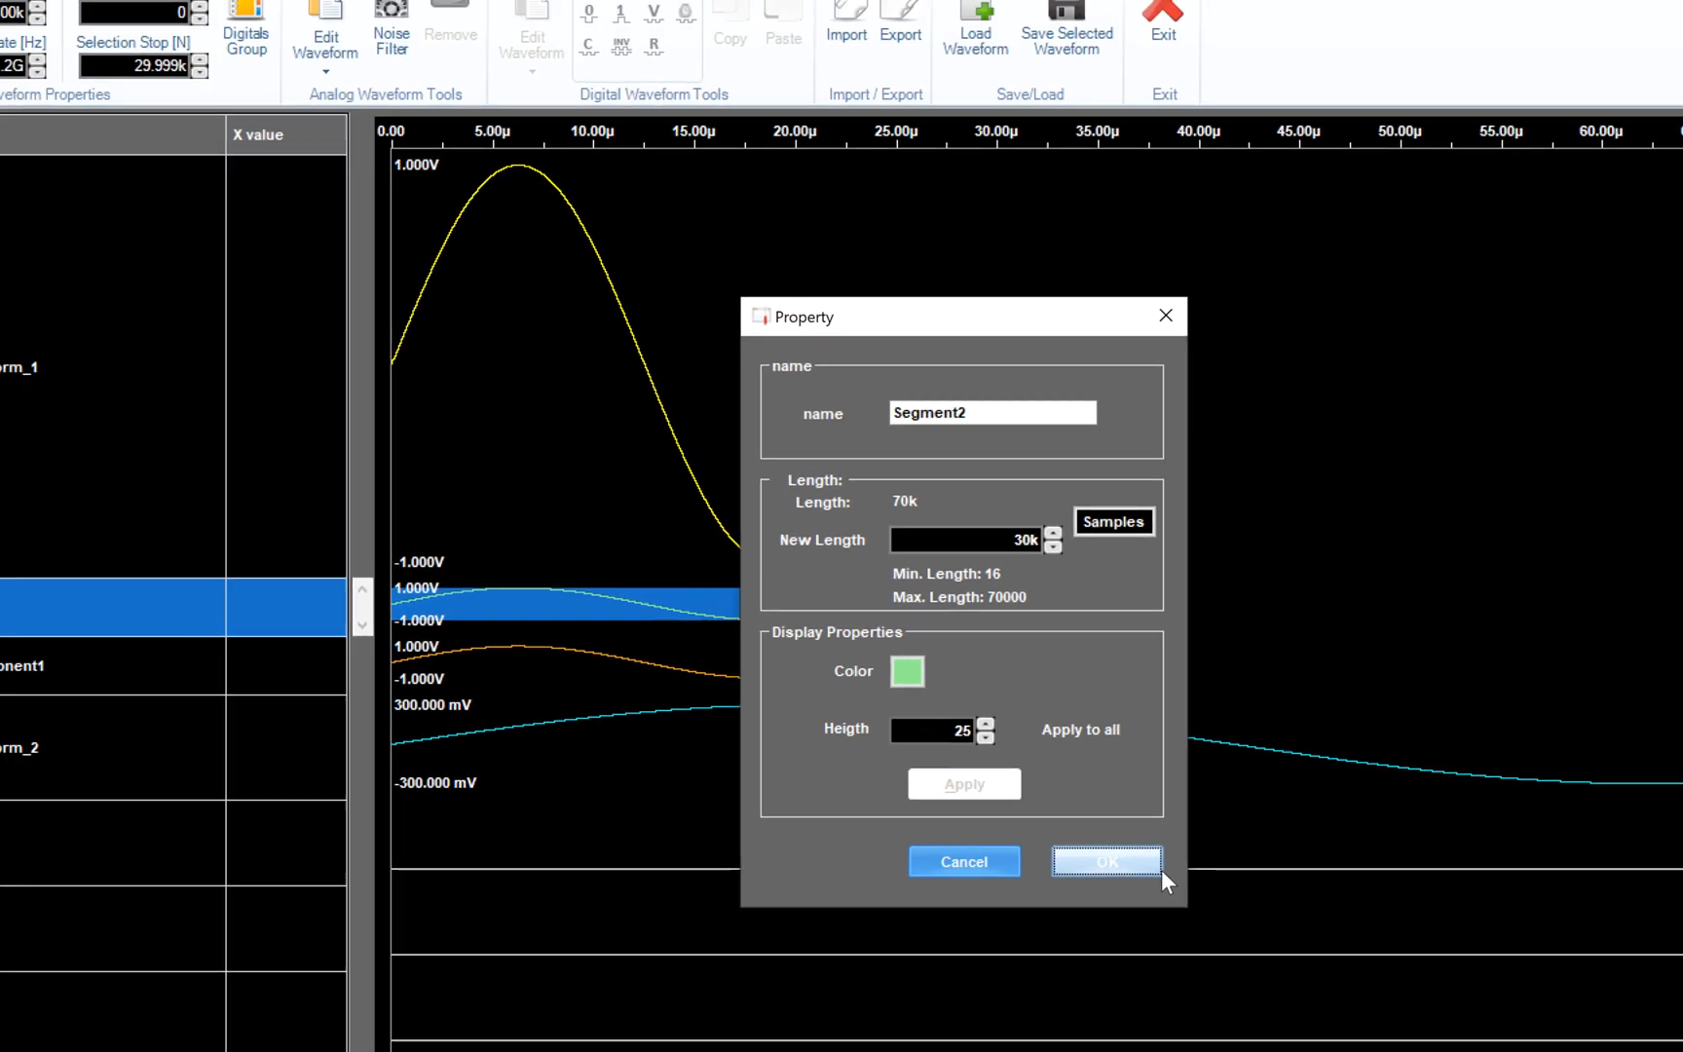
{"action": "left_click", "coordinate": [906, 791]}
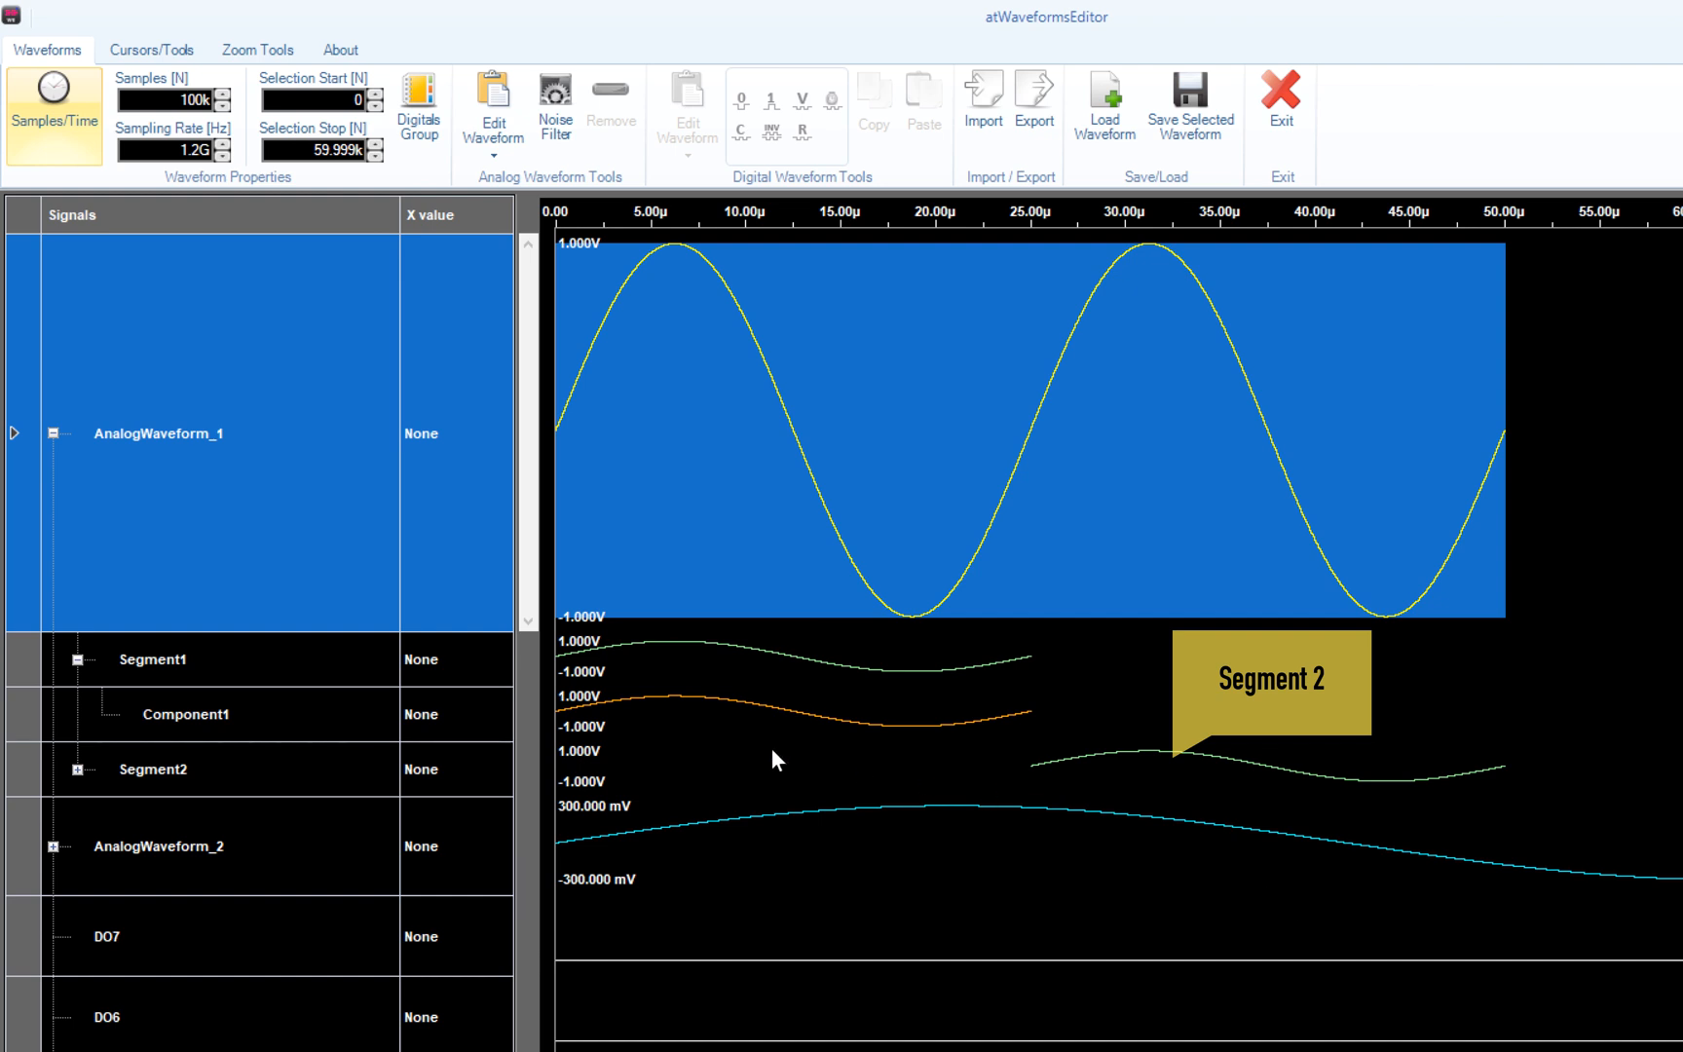
{"action": "left_click", "coordinate": [315, 770]}
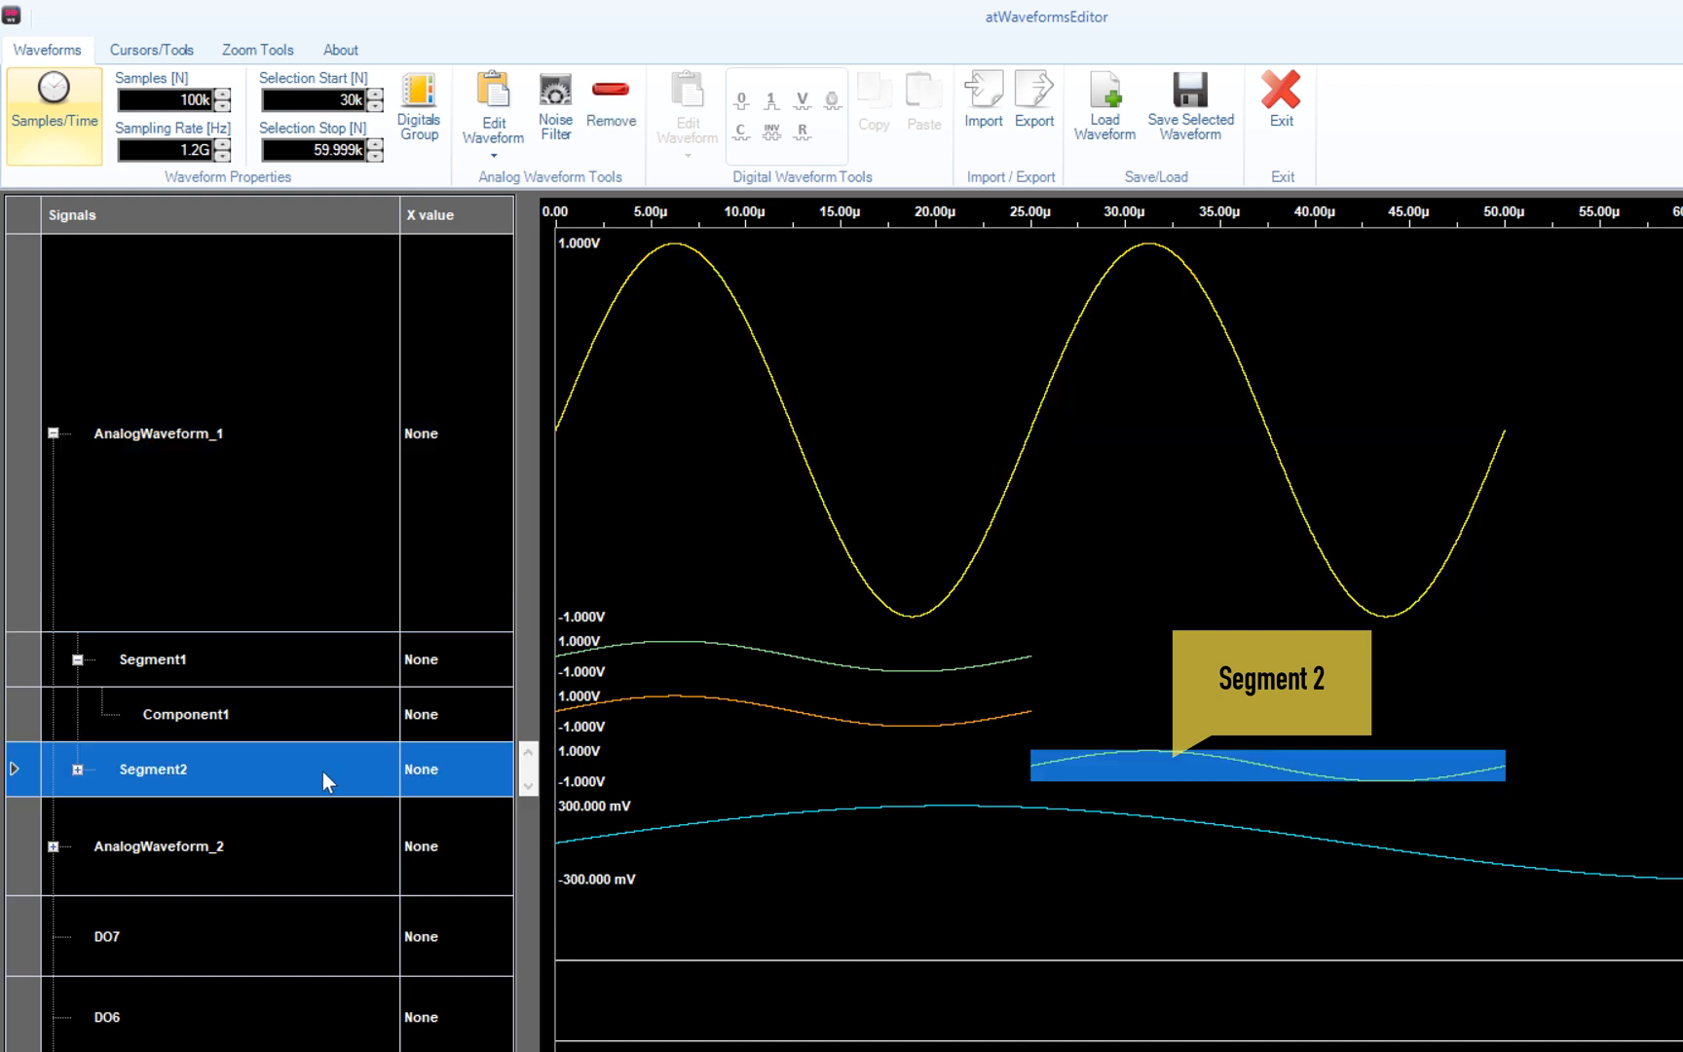
- Set Segment2's waveform type to Triangle with 4 cycles
{"action": "left_click", "coordinate": [488, 97]}
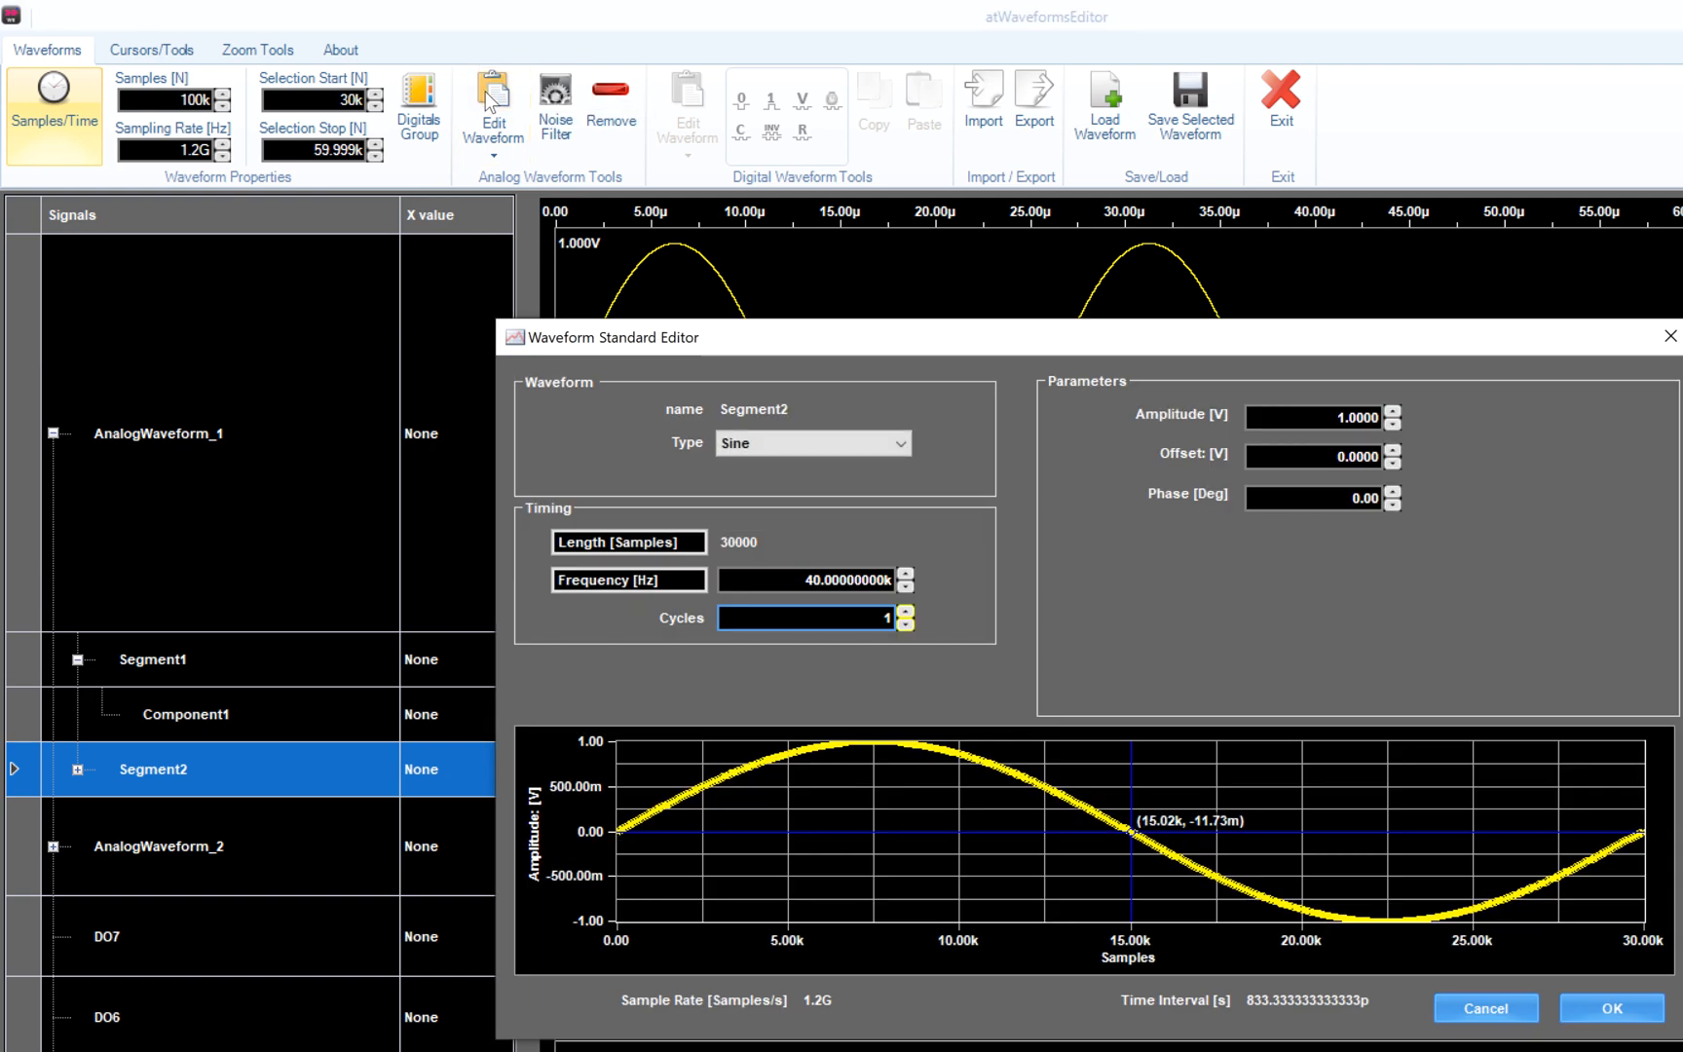
{"action": "left_click", "coordinate": [857, 449]}
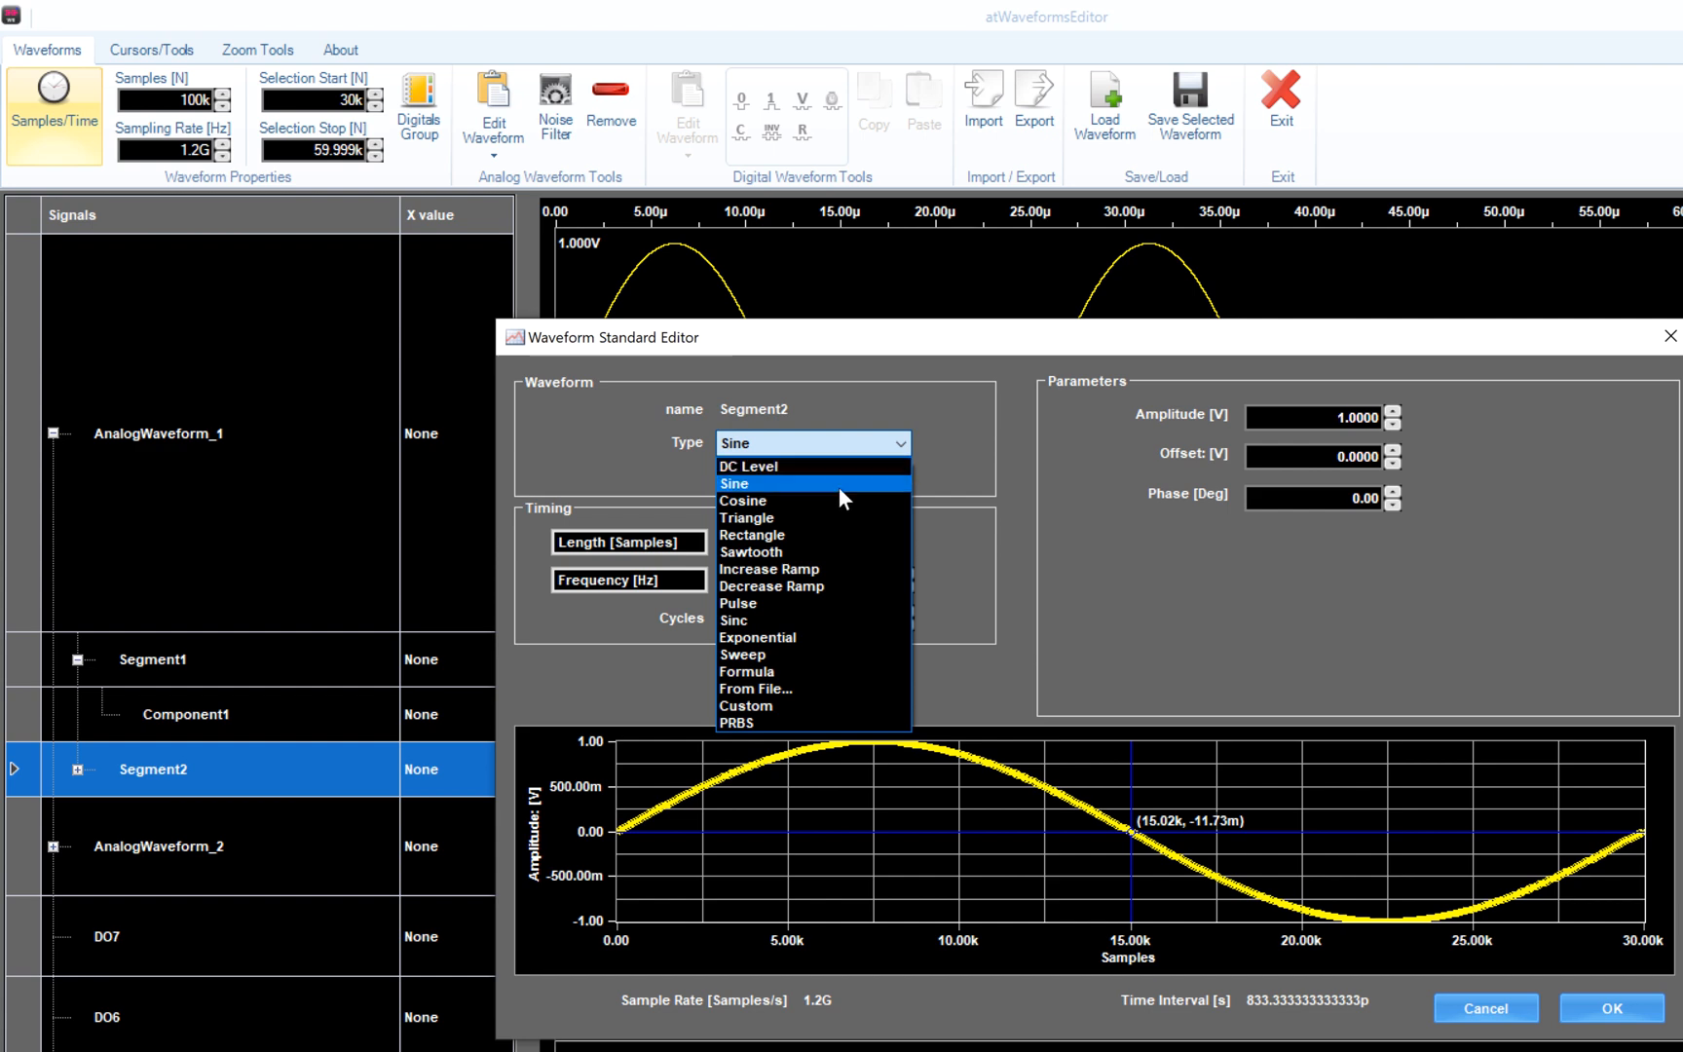
{"action": "left_click", "coordinate": [837, 517]}
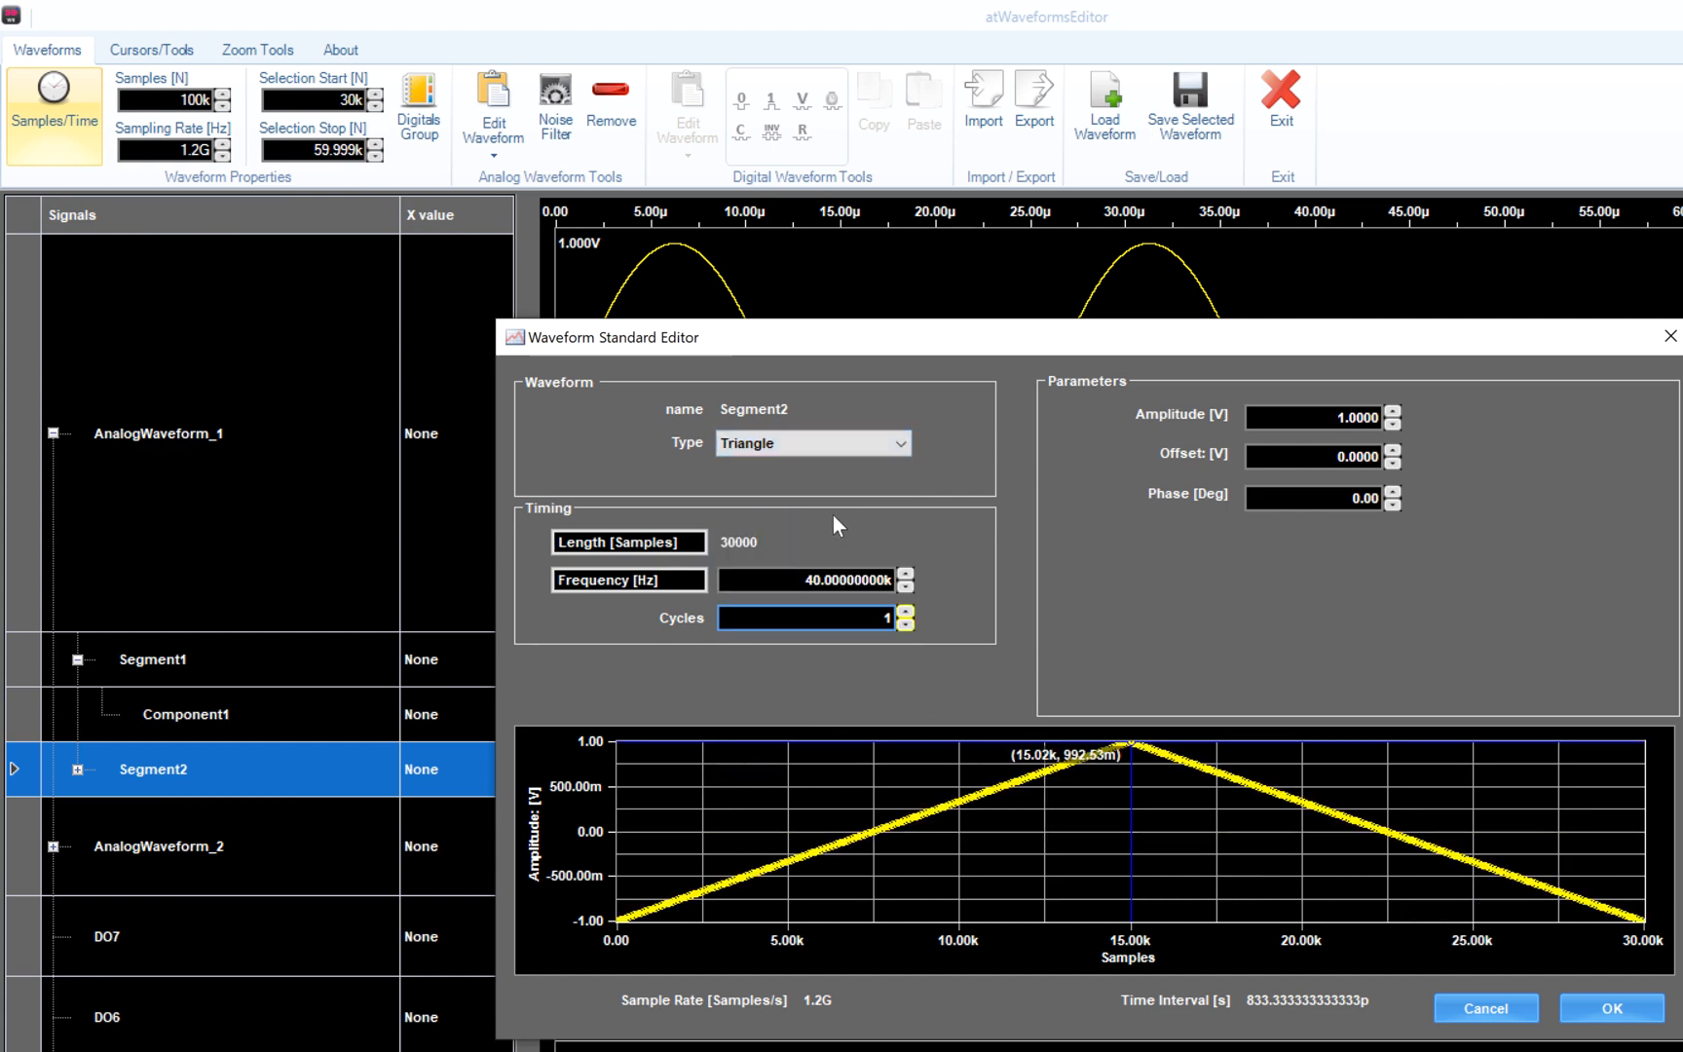
{"action": "left_click", "coordinate": [904, 615]}
{"action": "left_click", "coordinate": [1041, 808]}
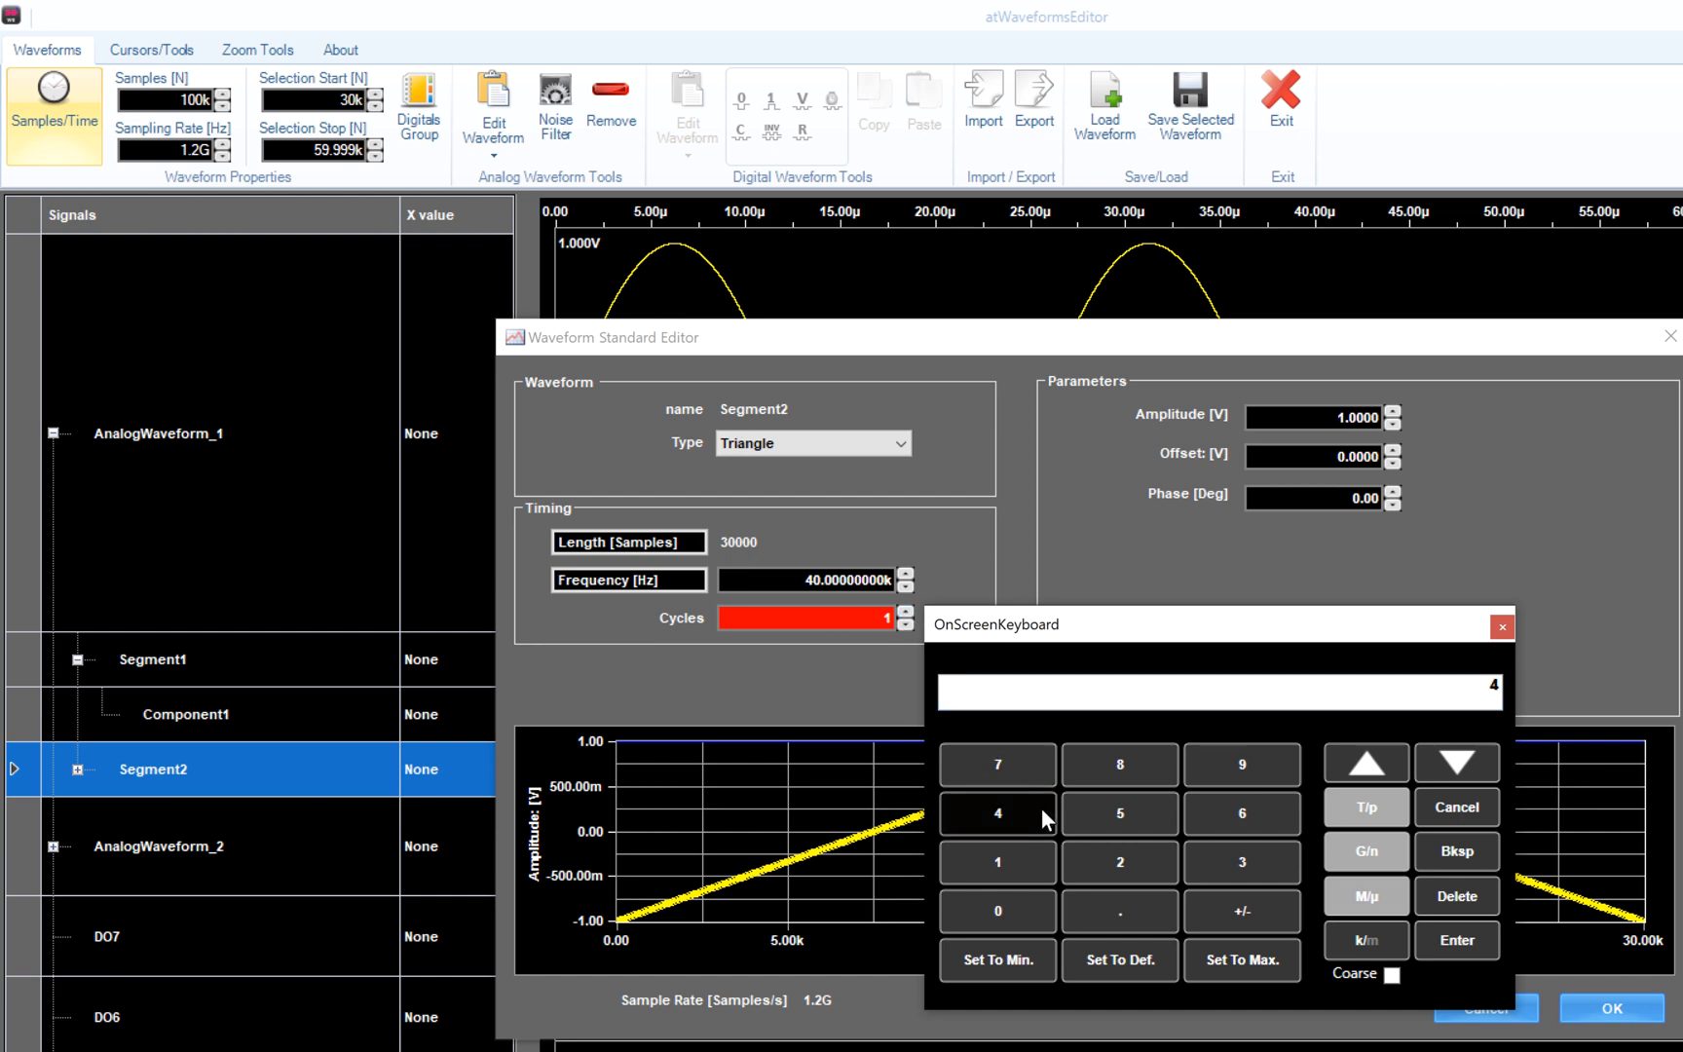
{"action": "left_click", "coordinate": [1455, 941]}
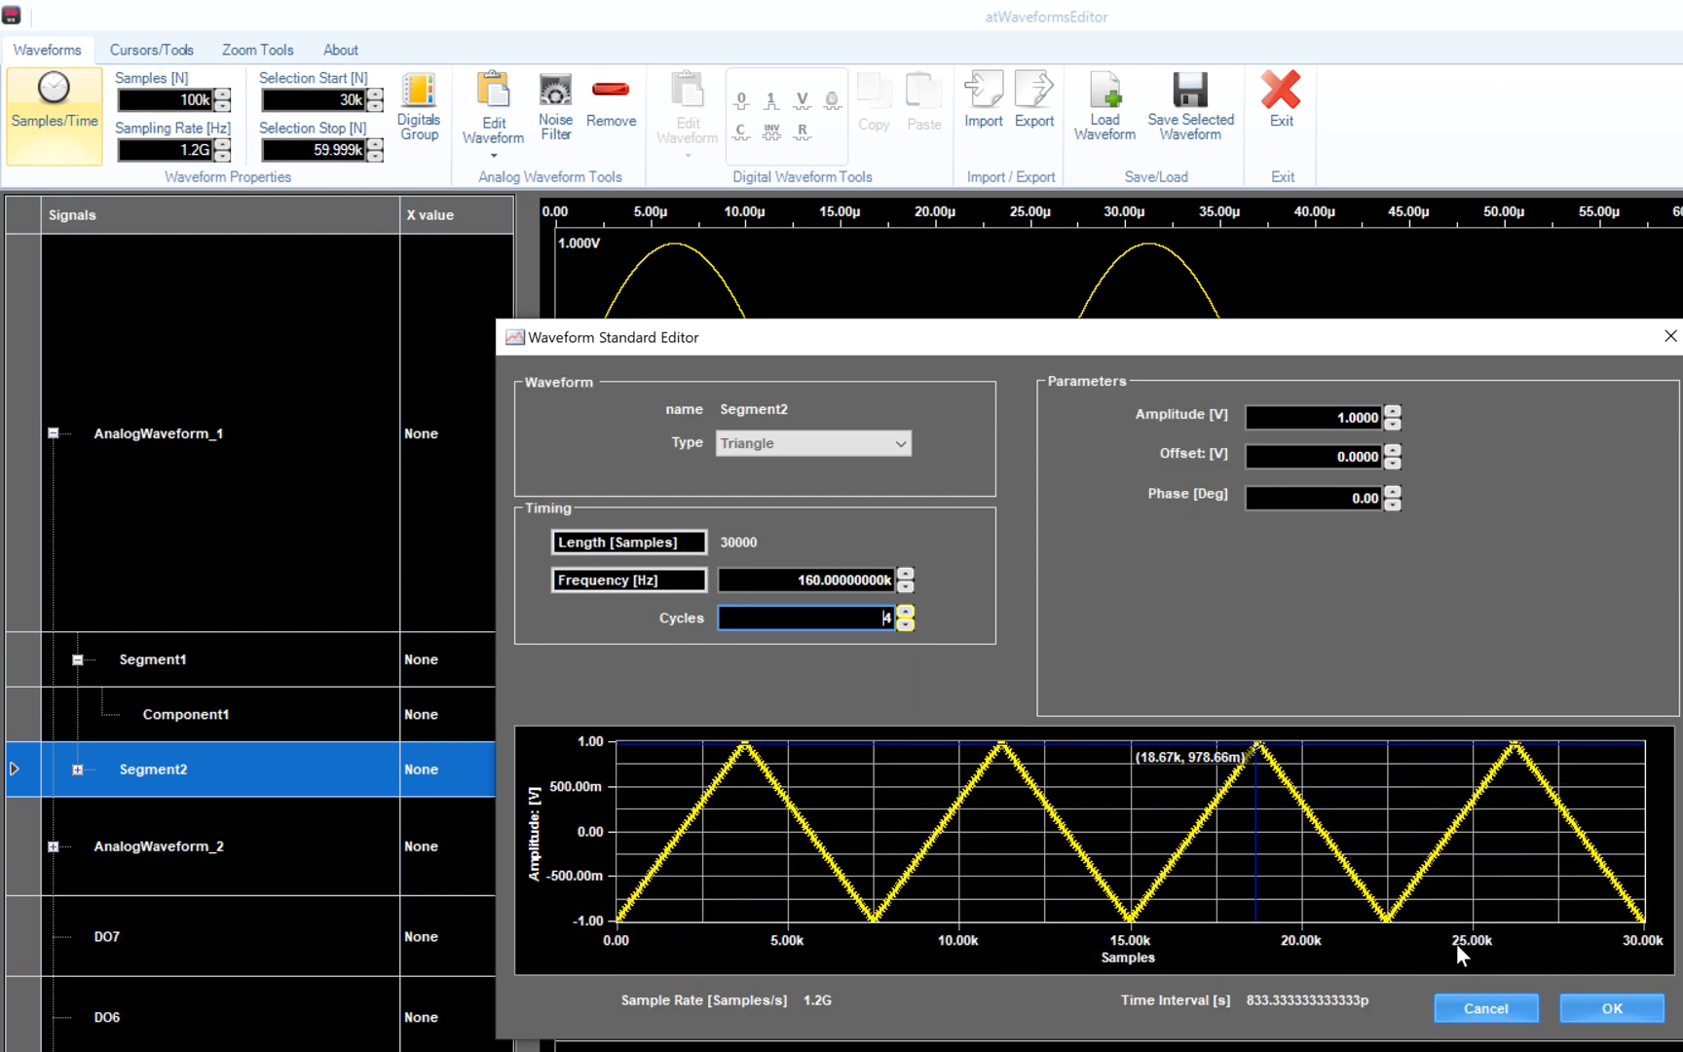
{"action": "left_click", "coordinate": [1617, 1004]}
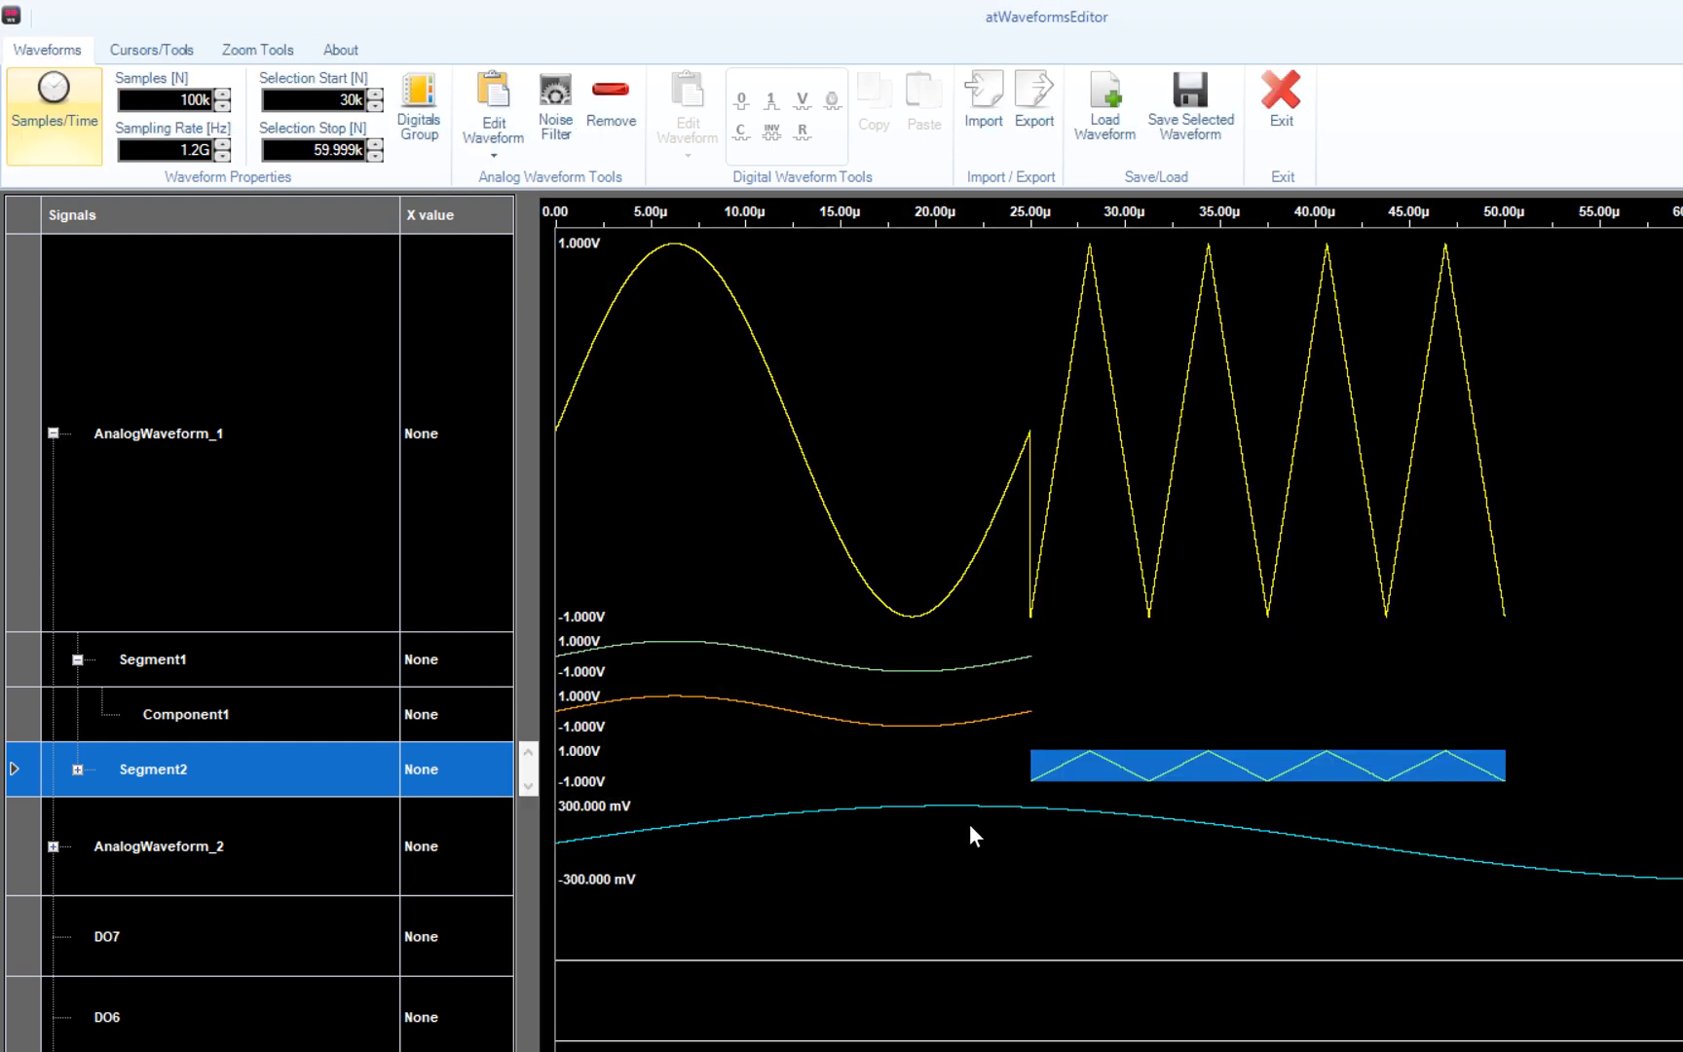
- Append Segment3 after Segment2, keeping its default 40k-sample length
{"action": "right_click", "coordinate": [266, 768]}
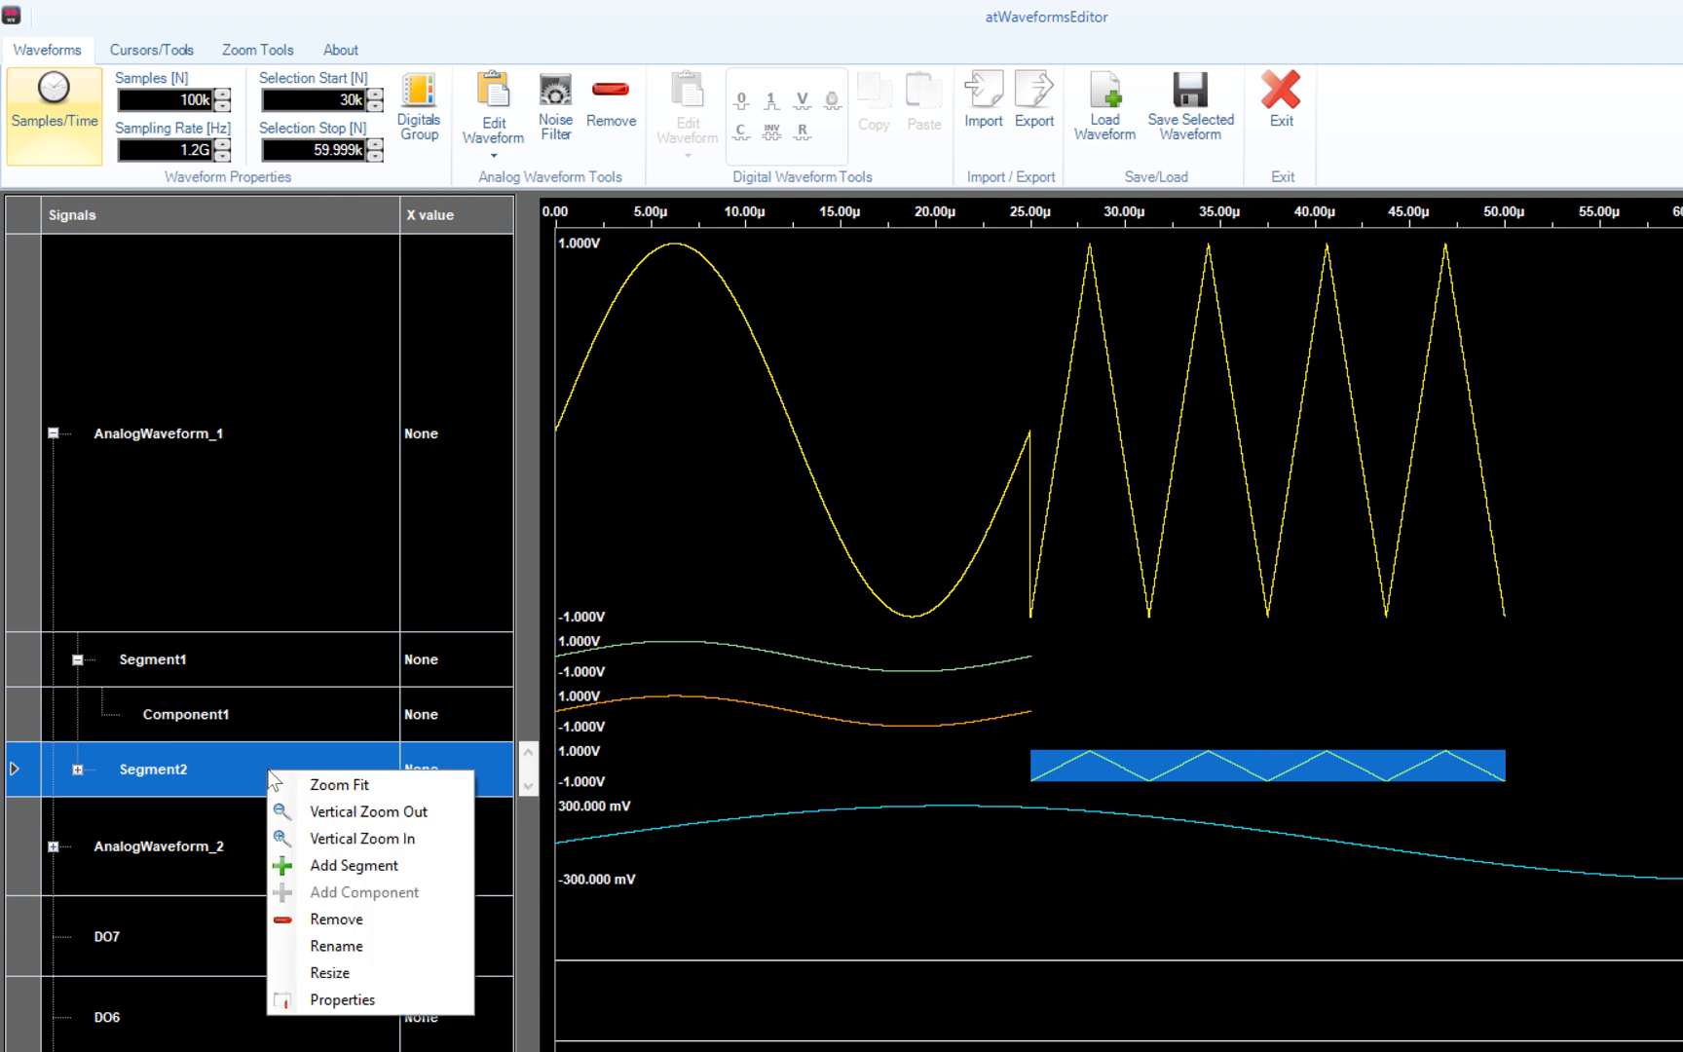
{"action": "left_click", "coordinate": [298, 864]}
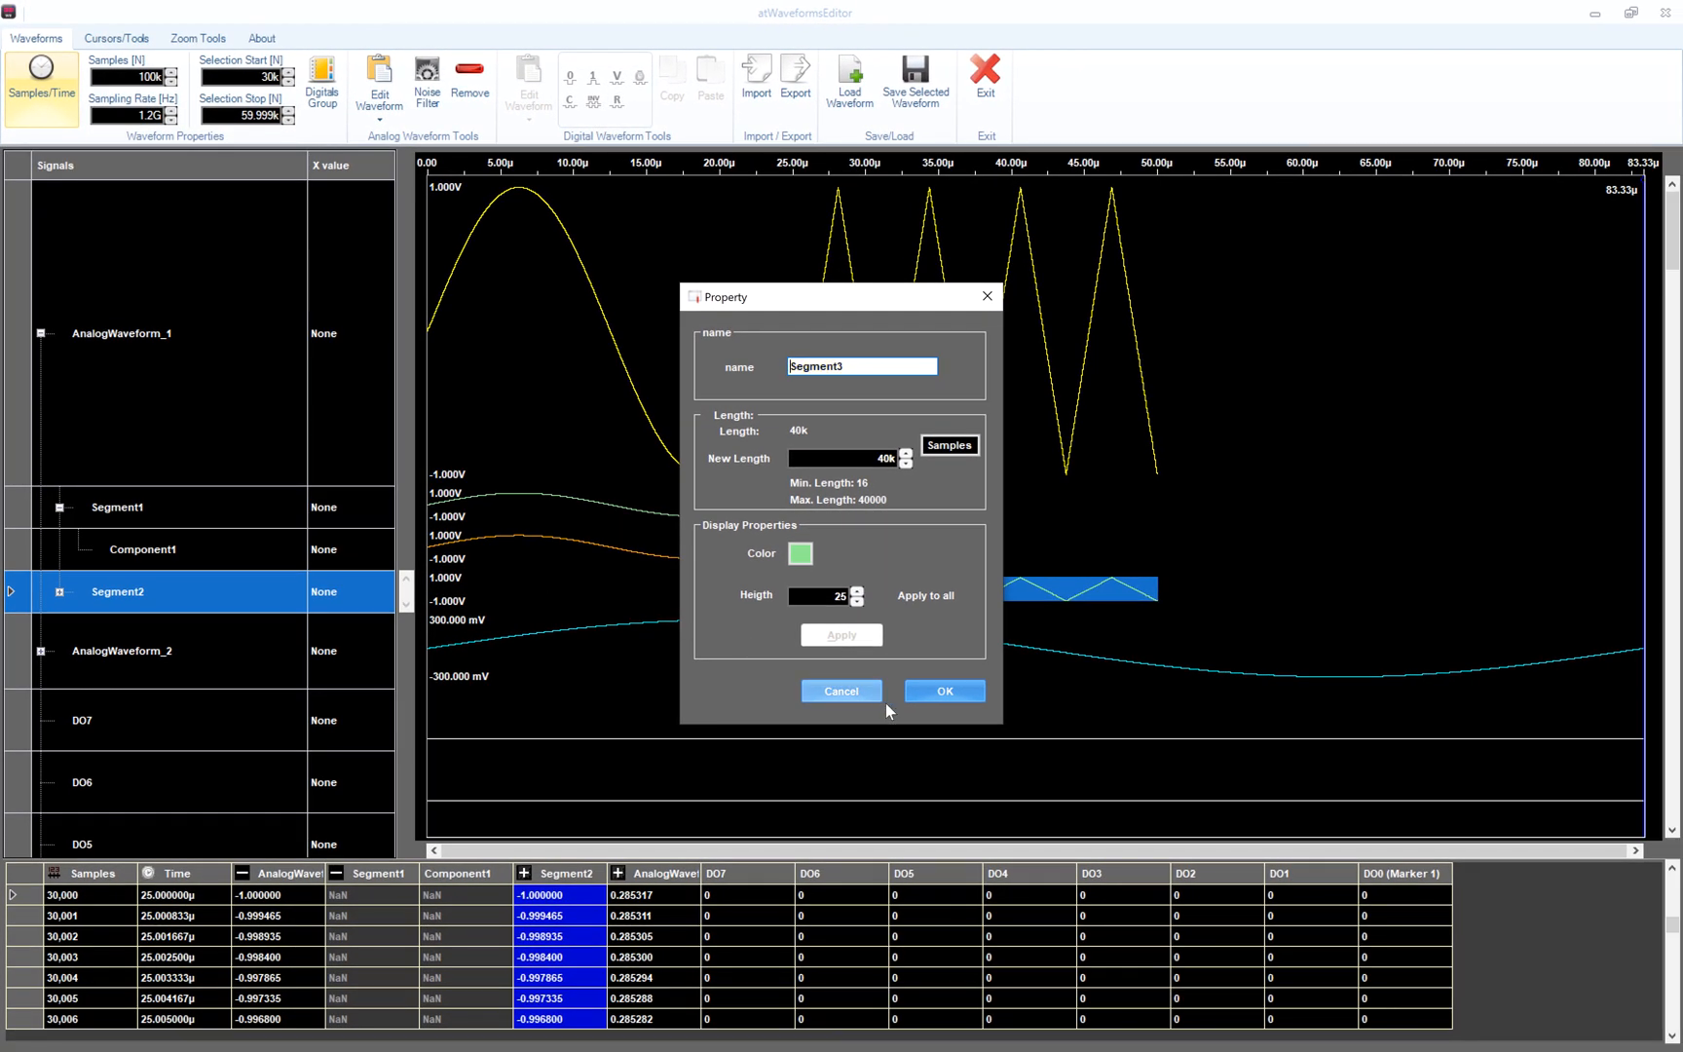
{"action": "left_click", "coordinate": [942, 698]}
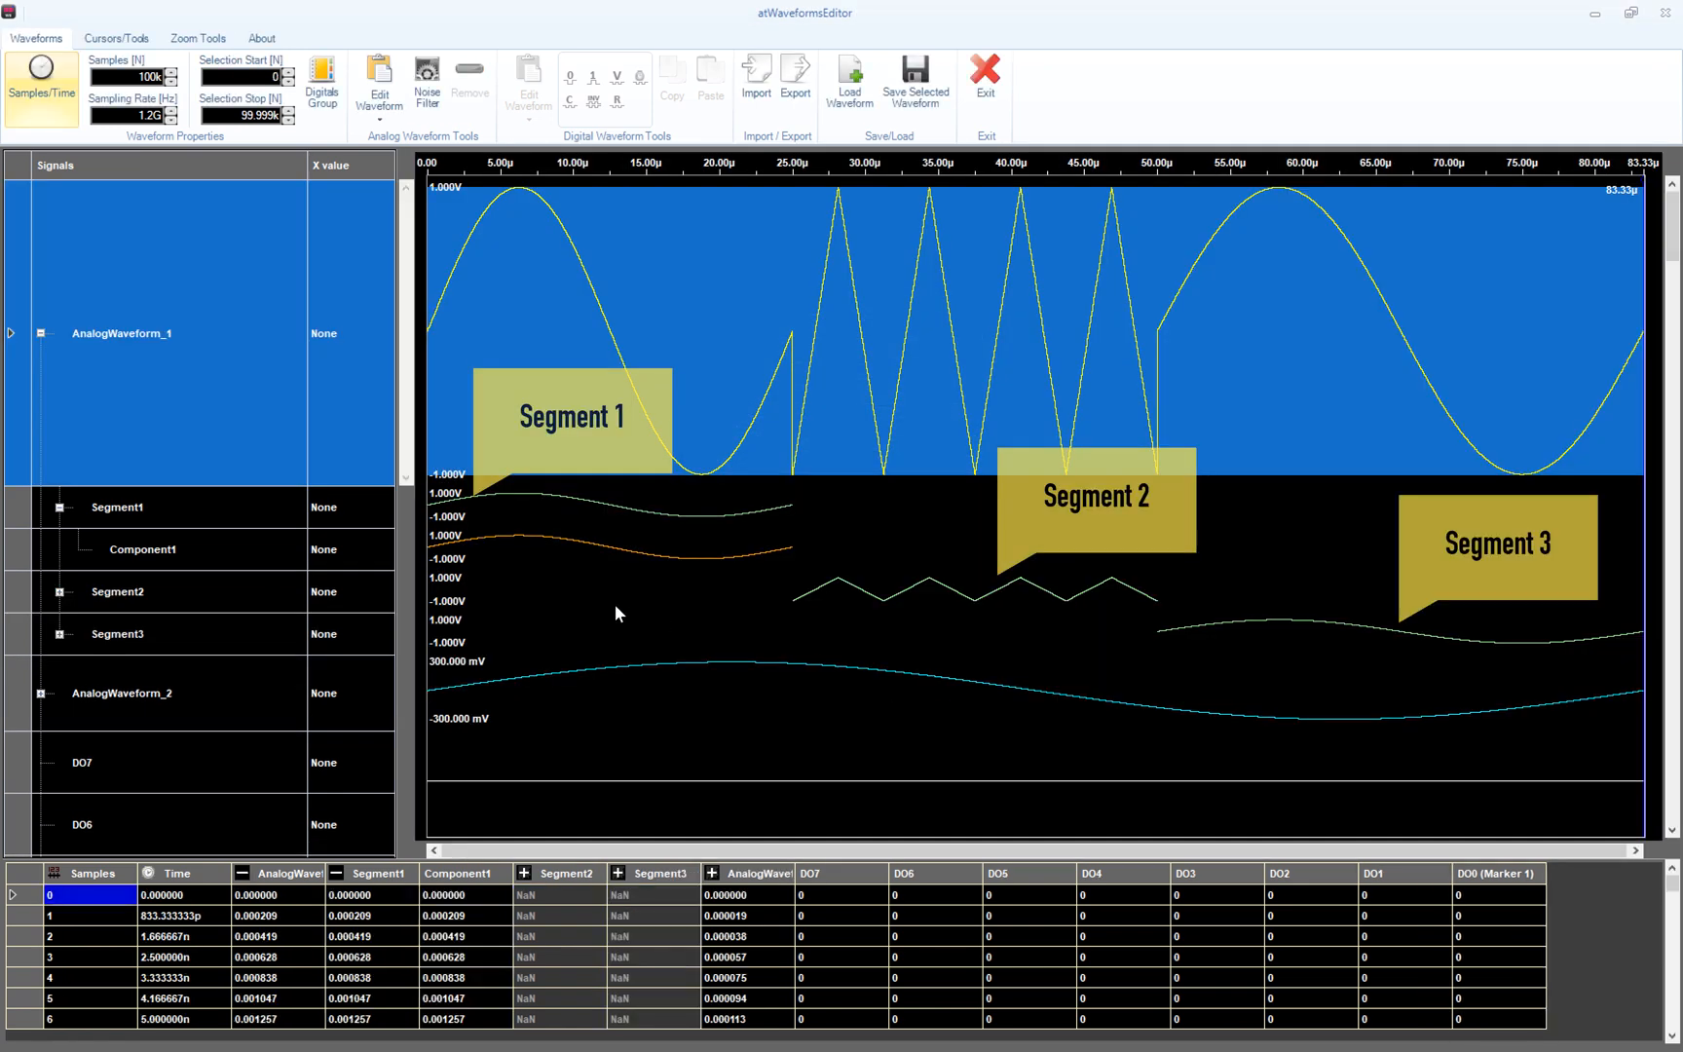
- Set Segment3's waveform type to Sinc, filling 50–83.33 µs
{"action": "left_click", "coordinate": [187, 635]}
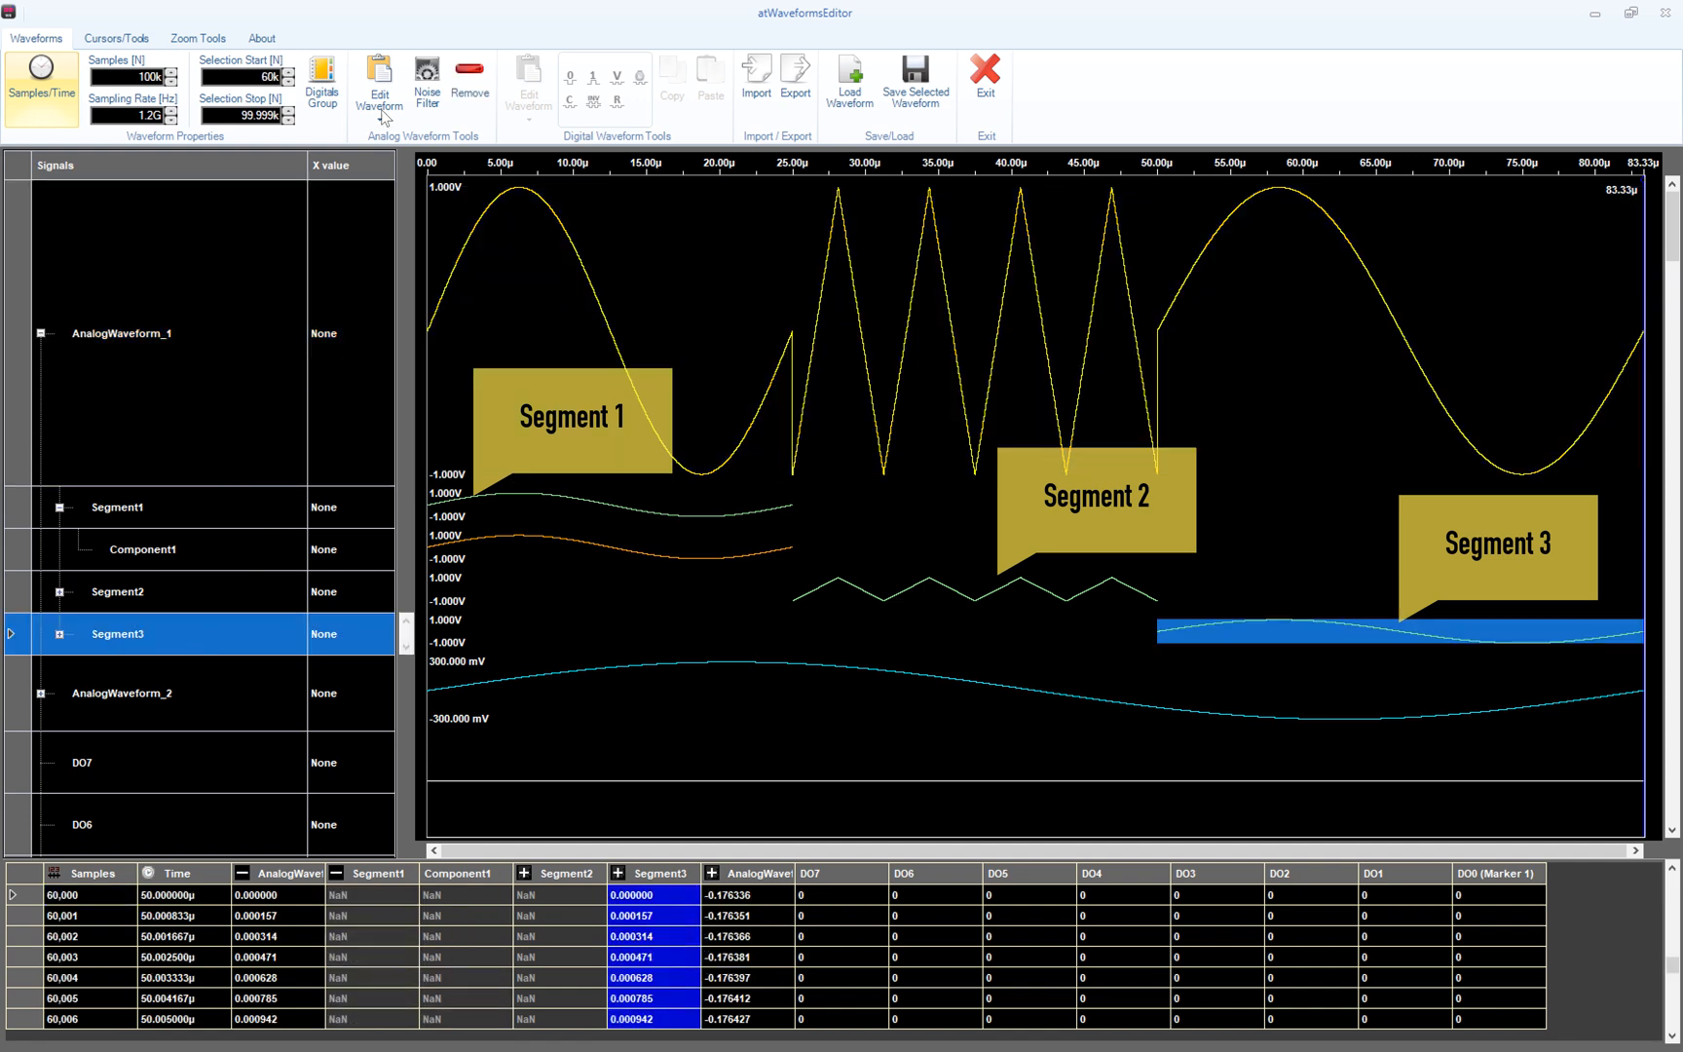
{"action": "left_click", "coordinate": [379, 74]}
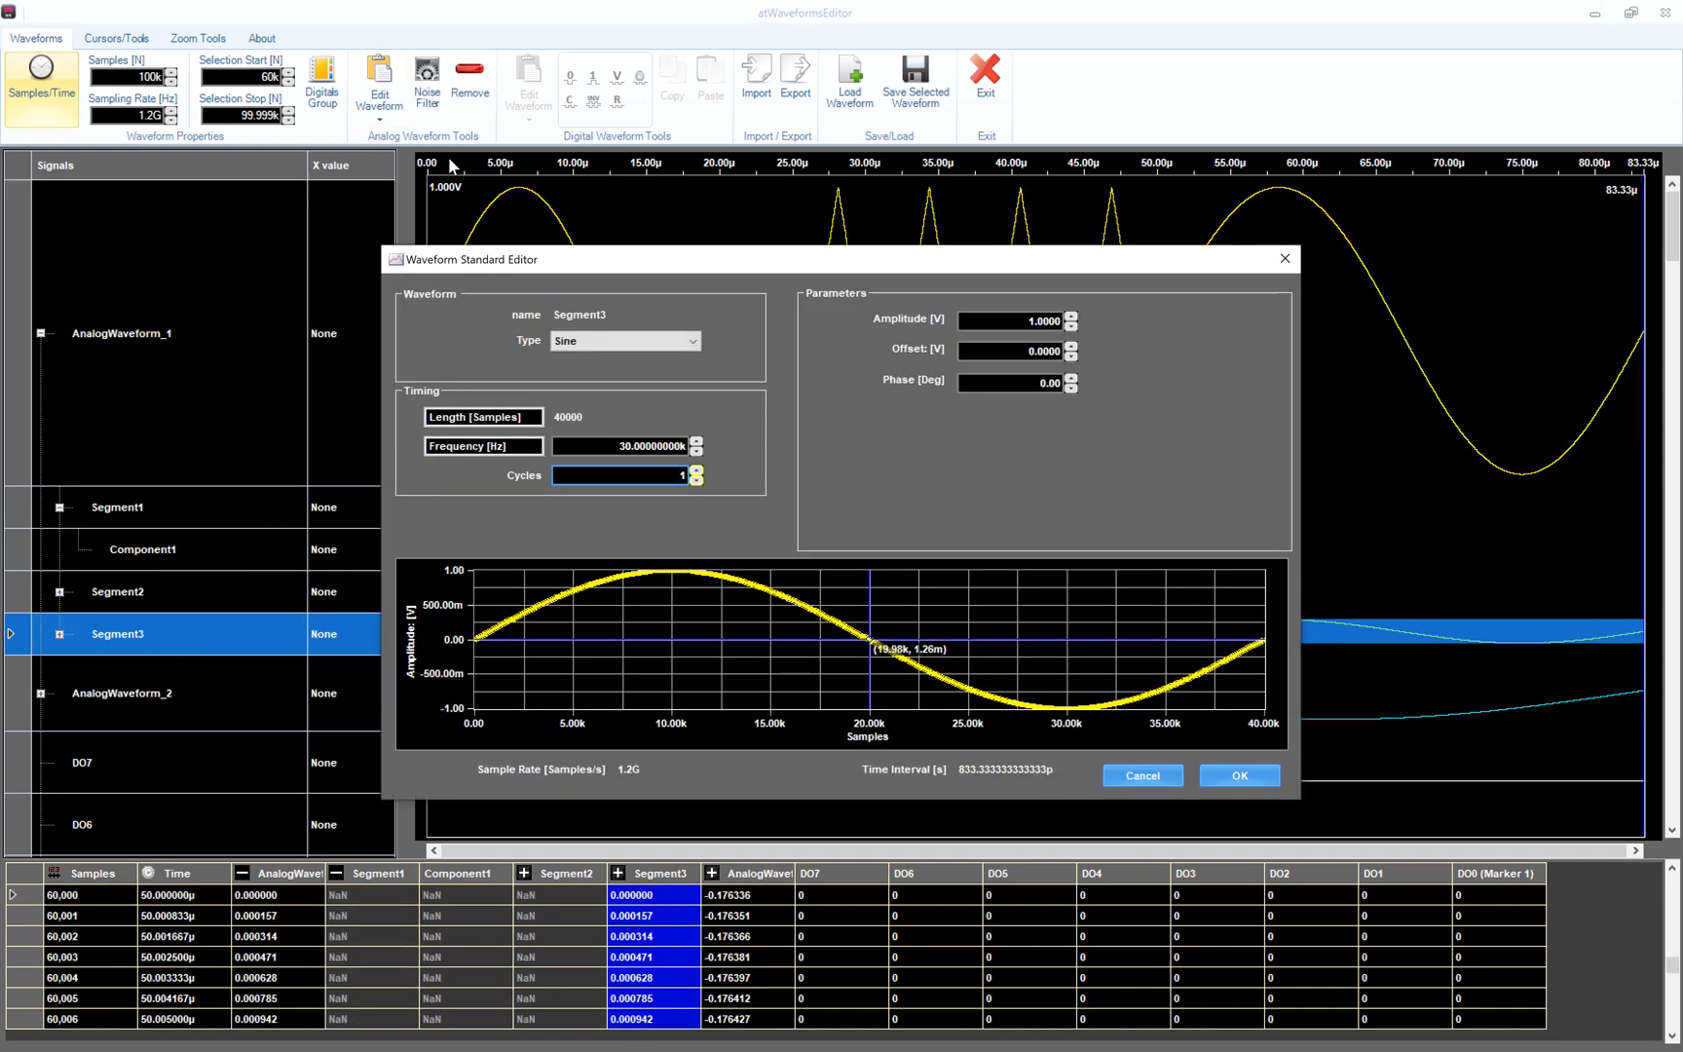
{"action": "left_click", "coordinate": [611, 340]}
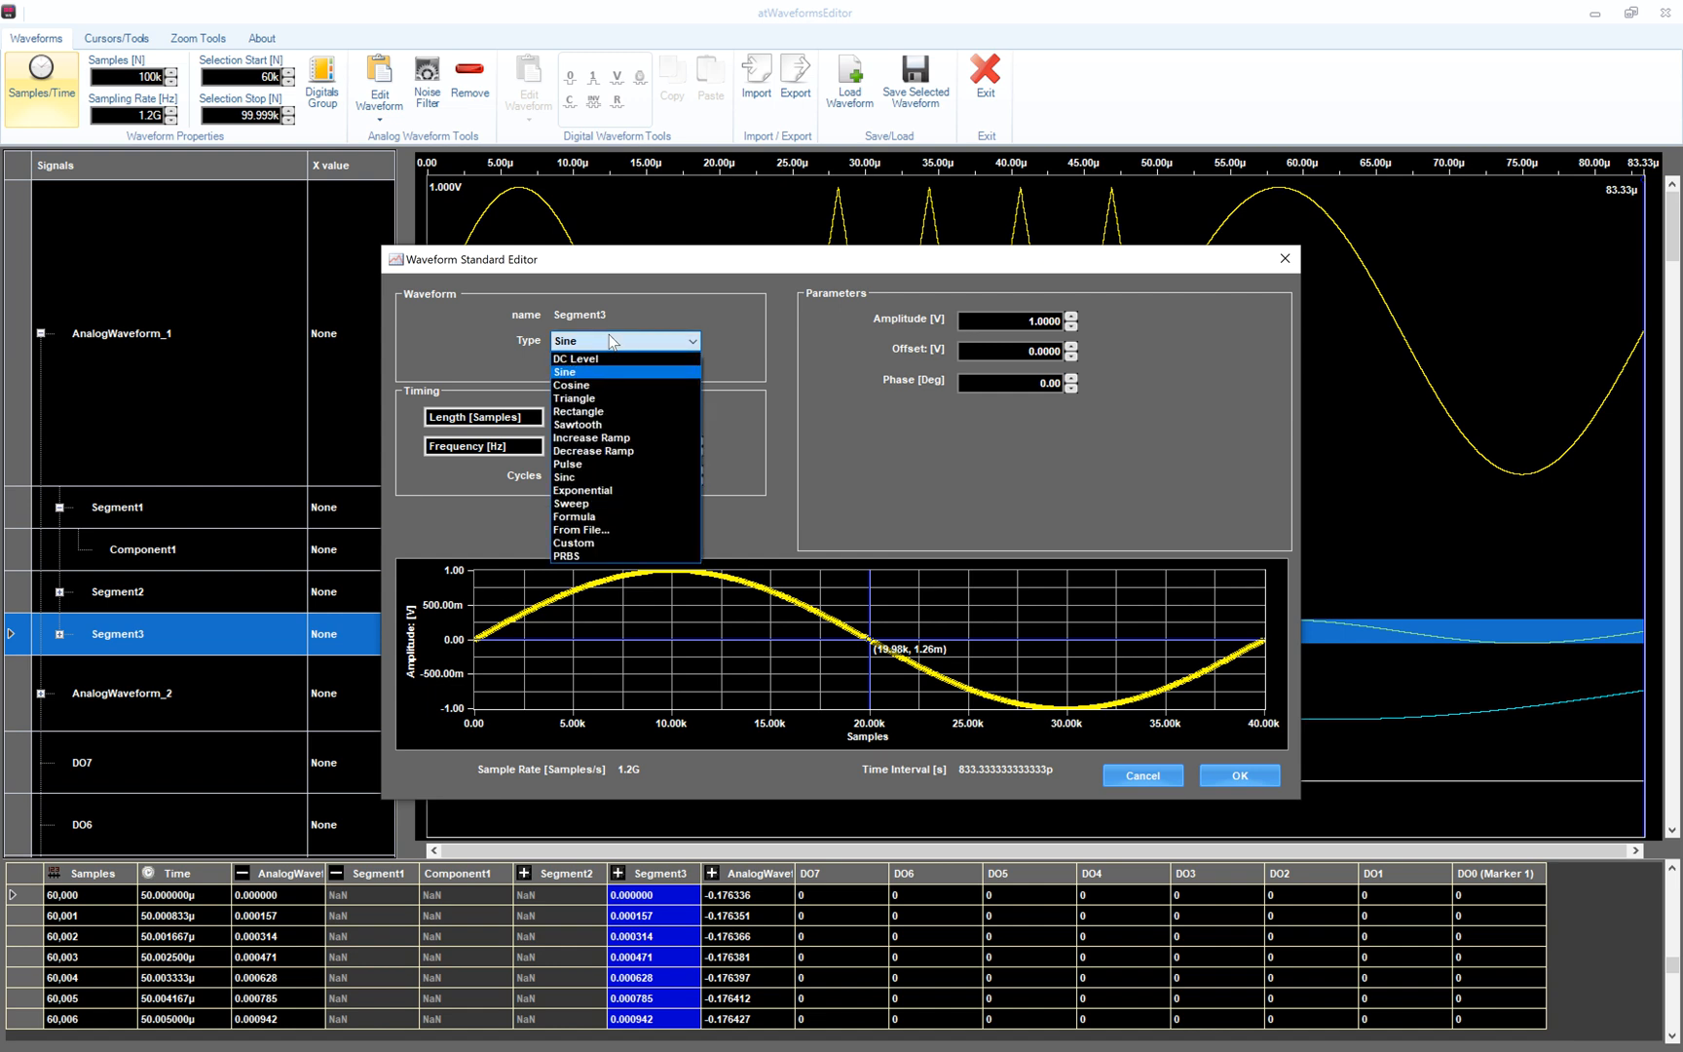
{"action": "left_click", "coordinate": [592, 477]}
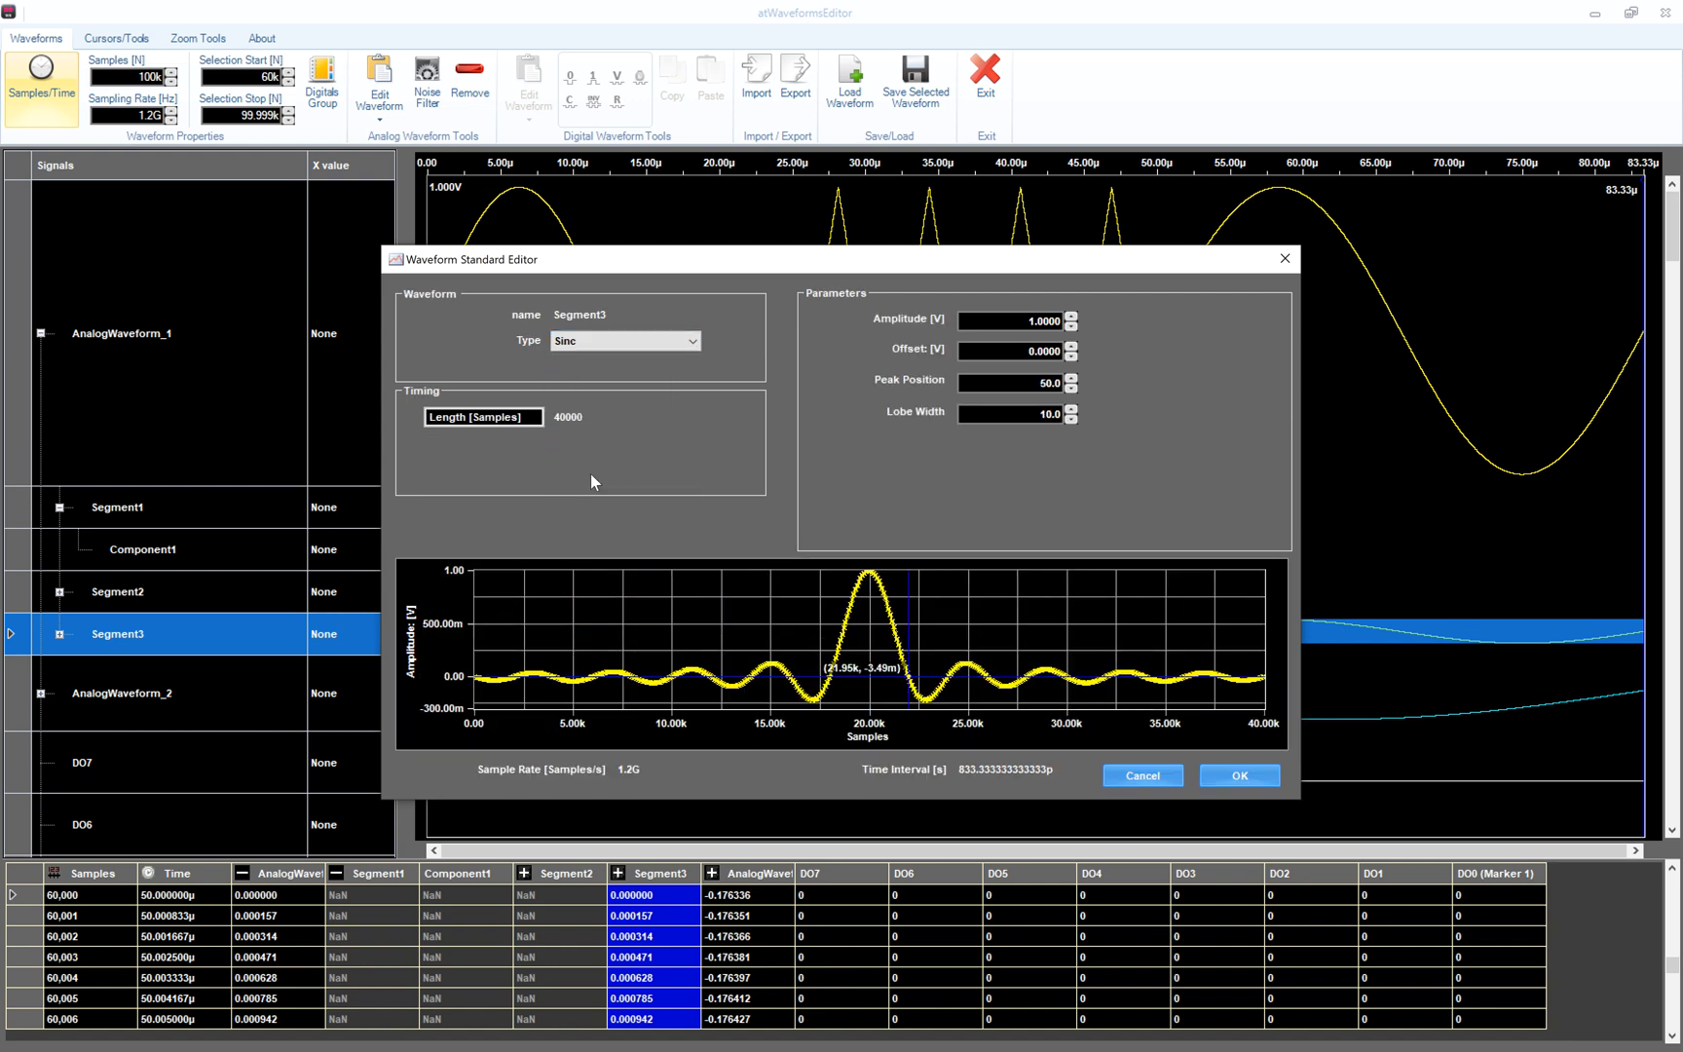
{"action": "left_click", "coordinate": [1235, 767]}
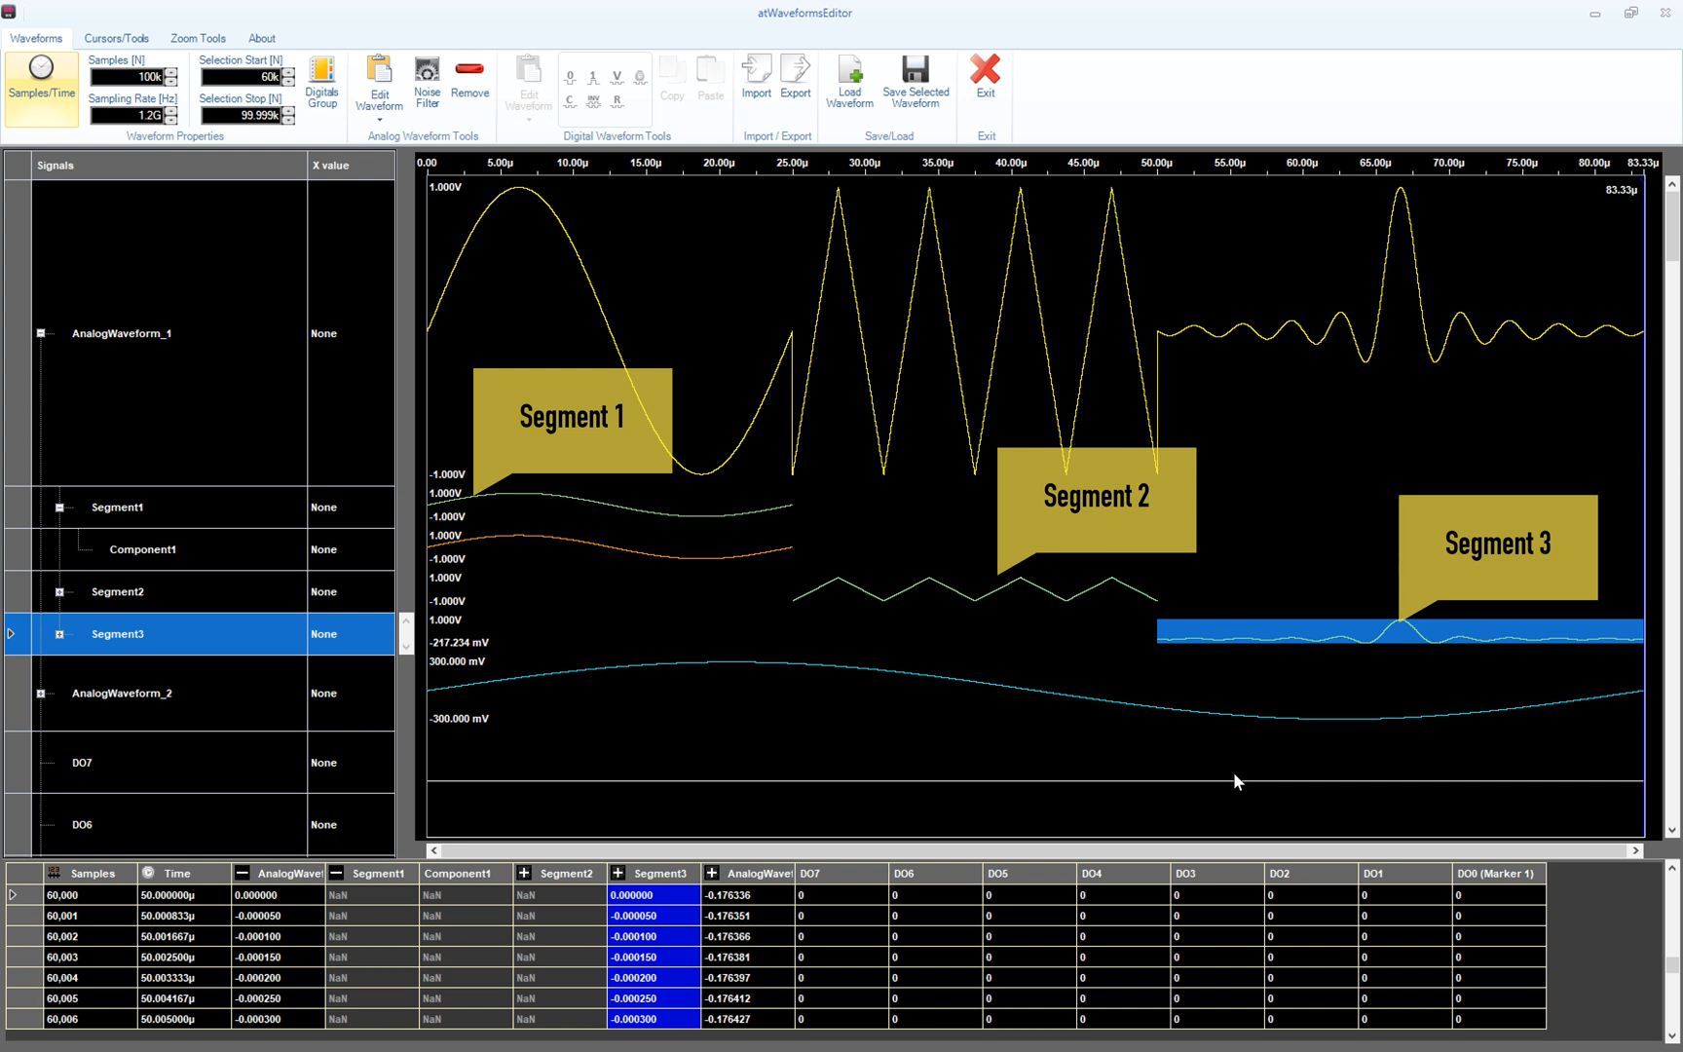
{"action": "left_click", "coordinate": [255, 374]}
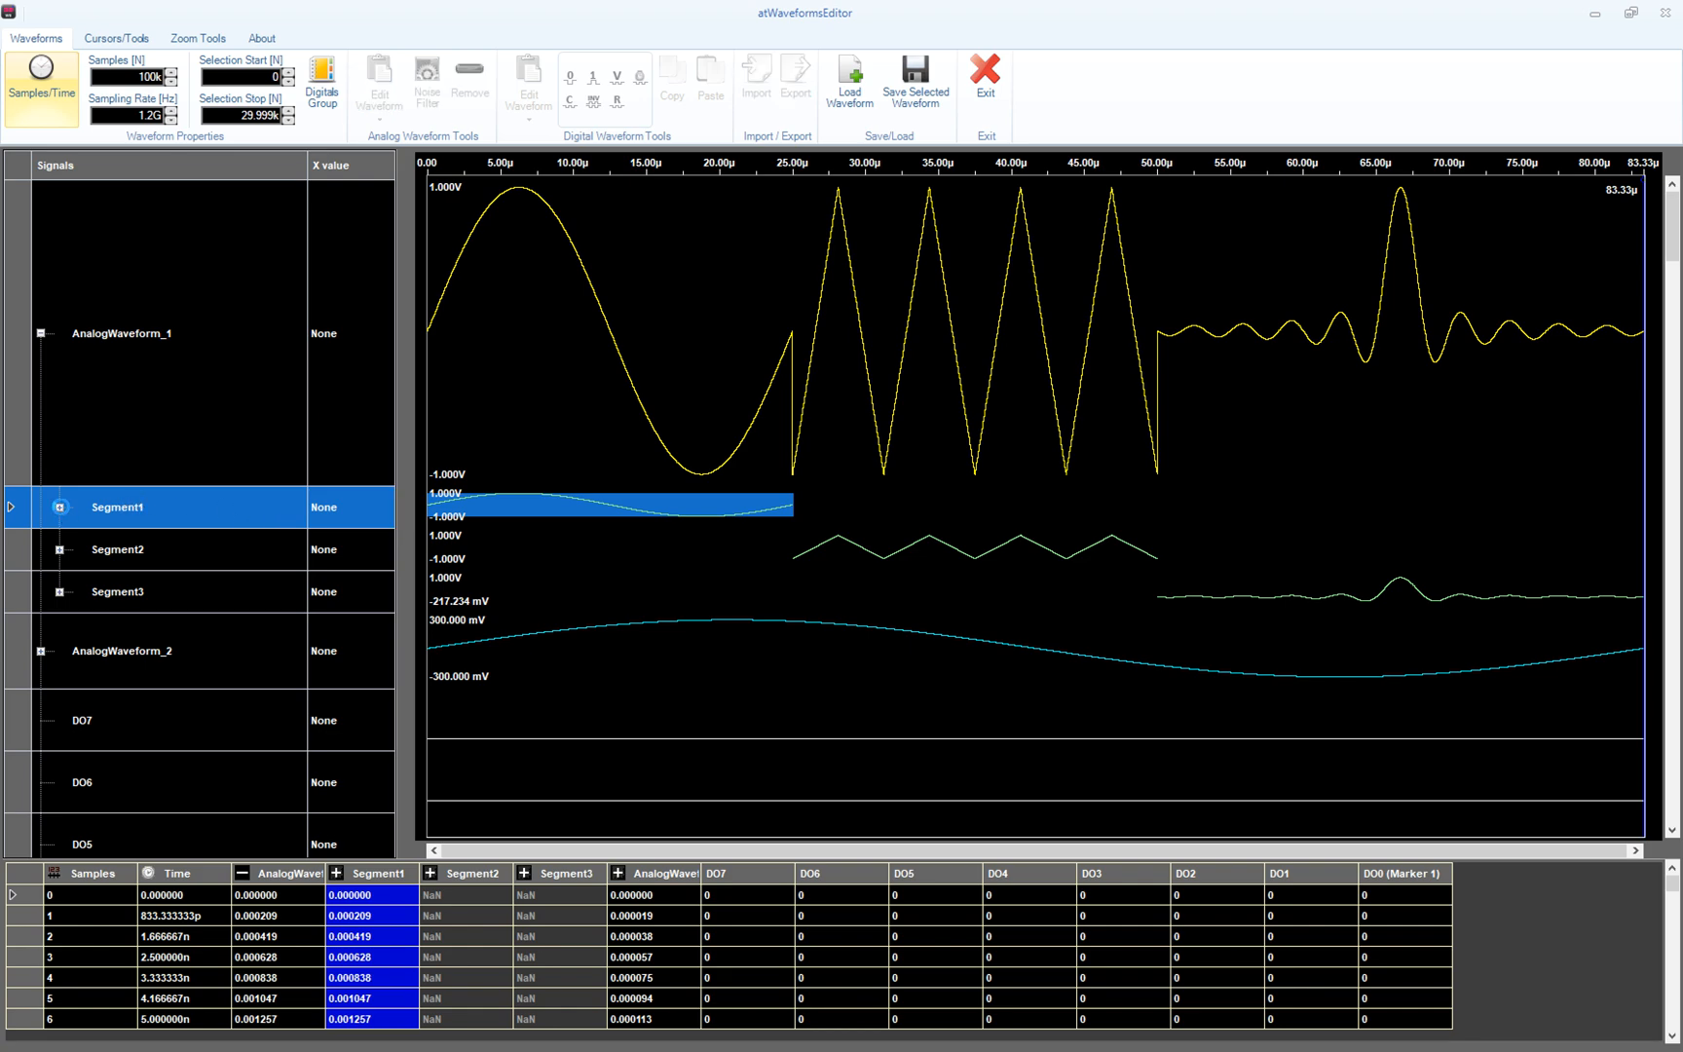
{"action": "left_click", "coordinate": [59, 507]}
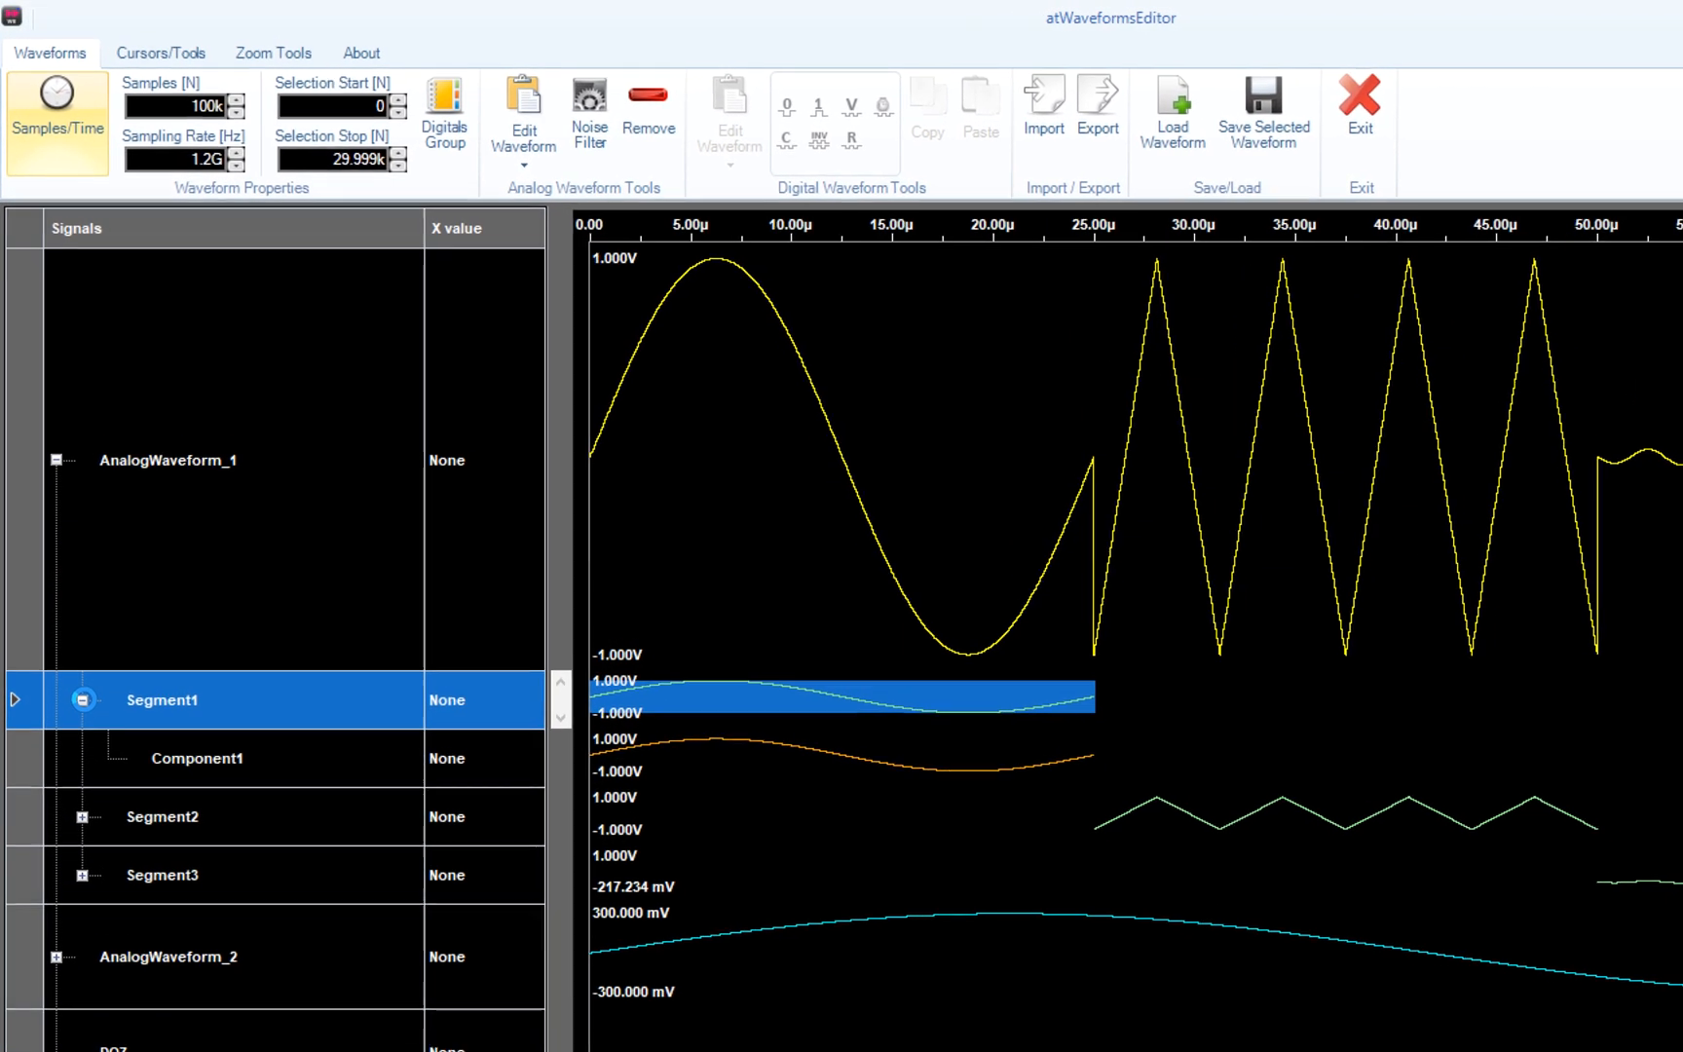
{"action": "left_click", "coordinate": [187, 766]}
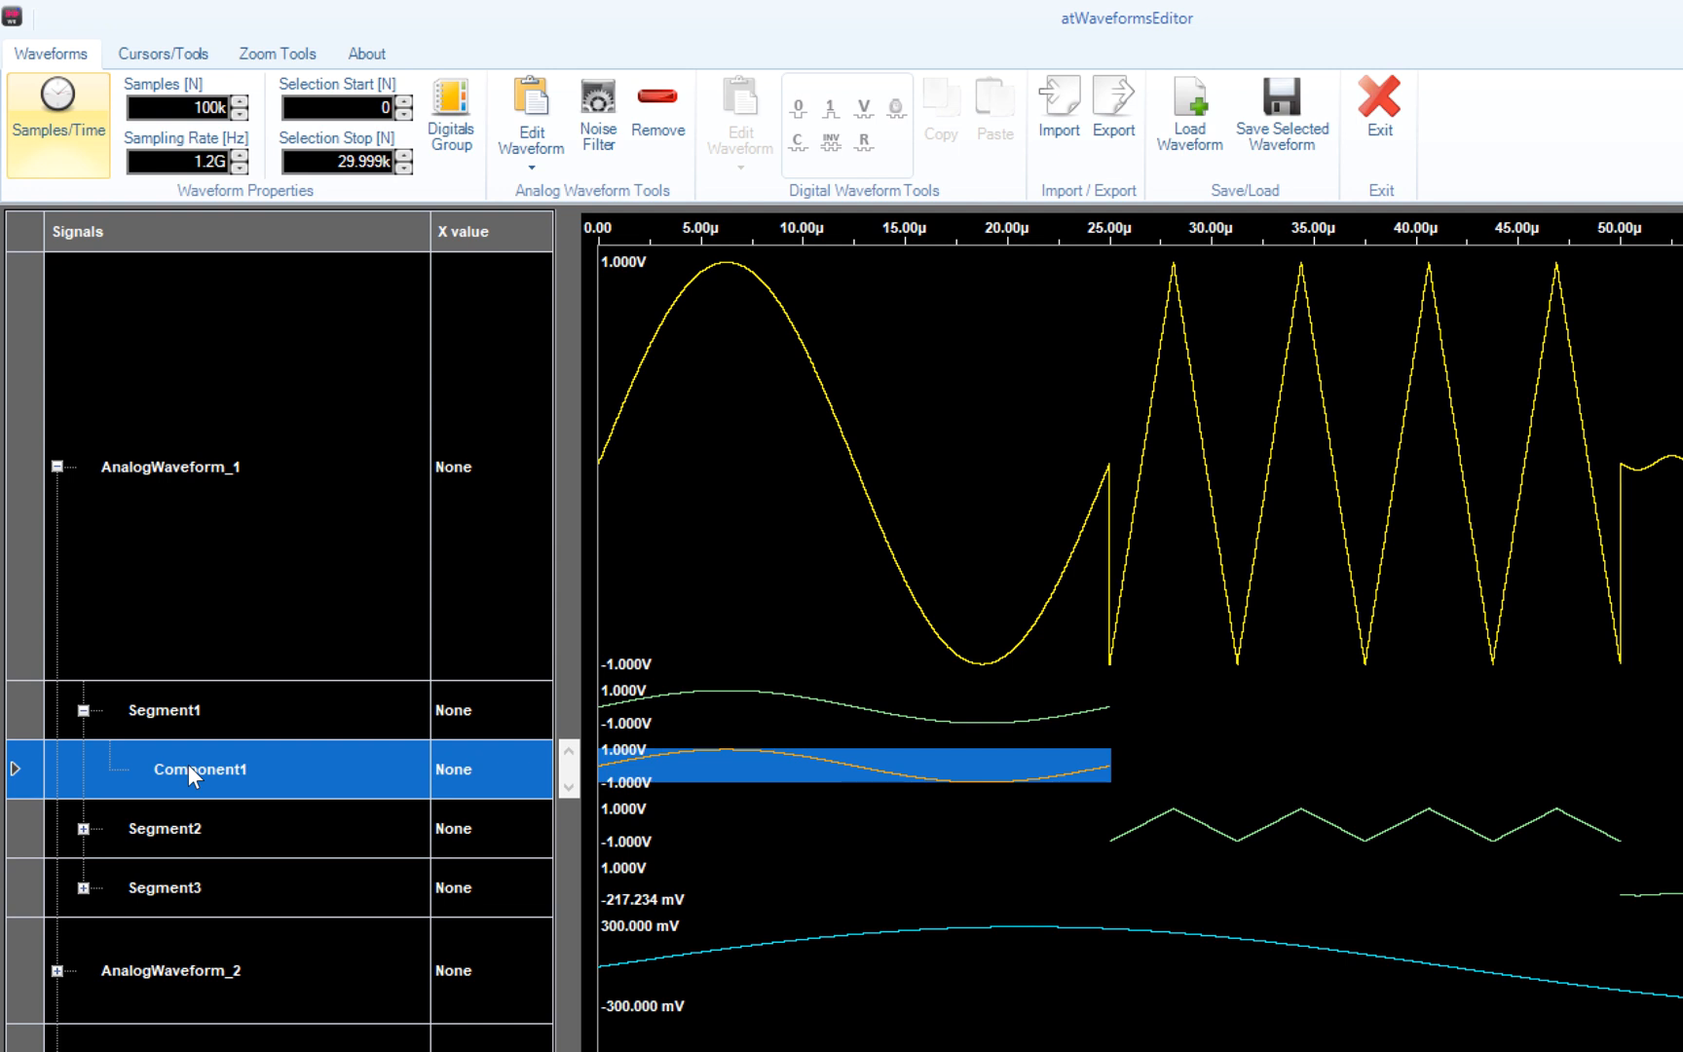
- Add Component2, a 30k-sample sine, to Segment1 below Component1
{"action": "right_click", "coordinate": [188, 766]}
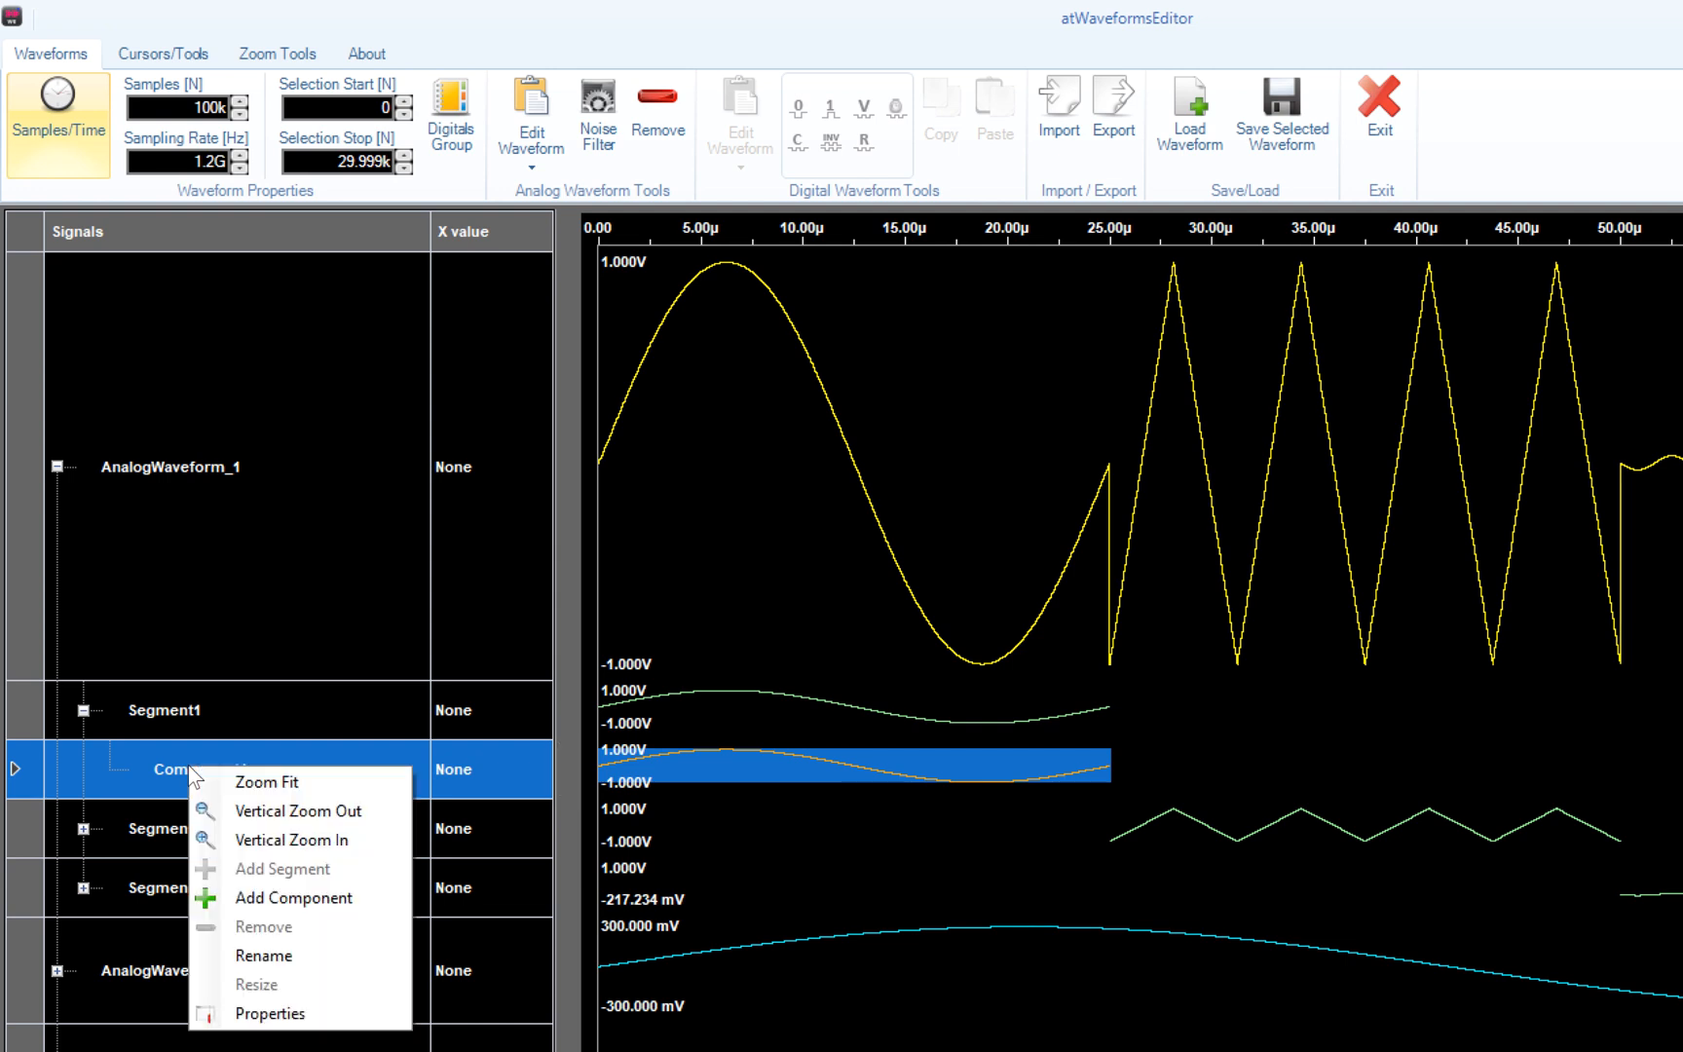
{"action": "left_click", "coordinate": [231, 891]}
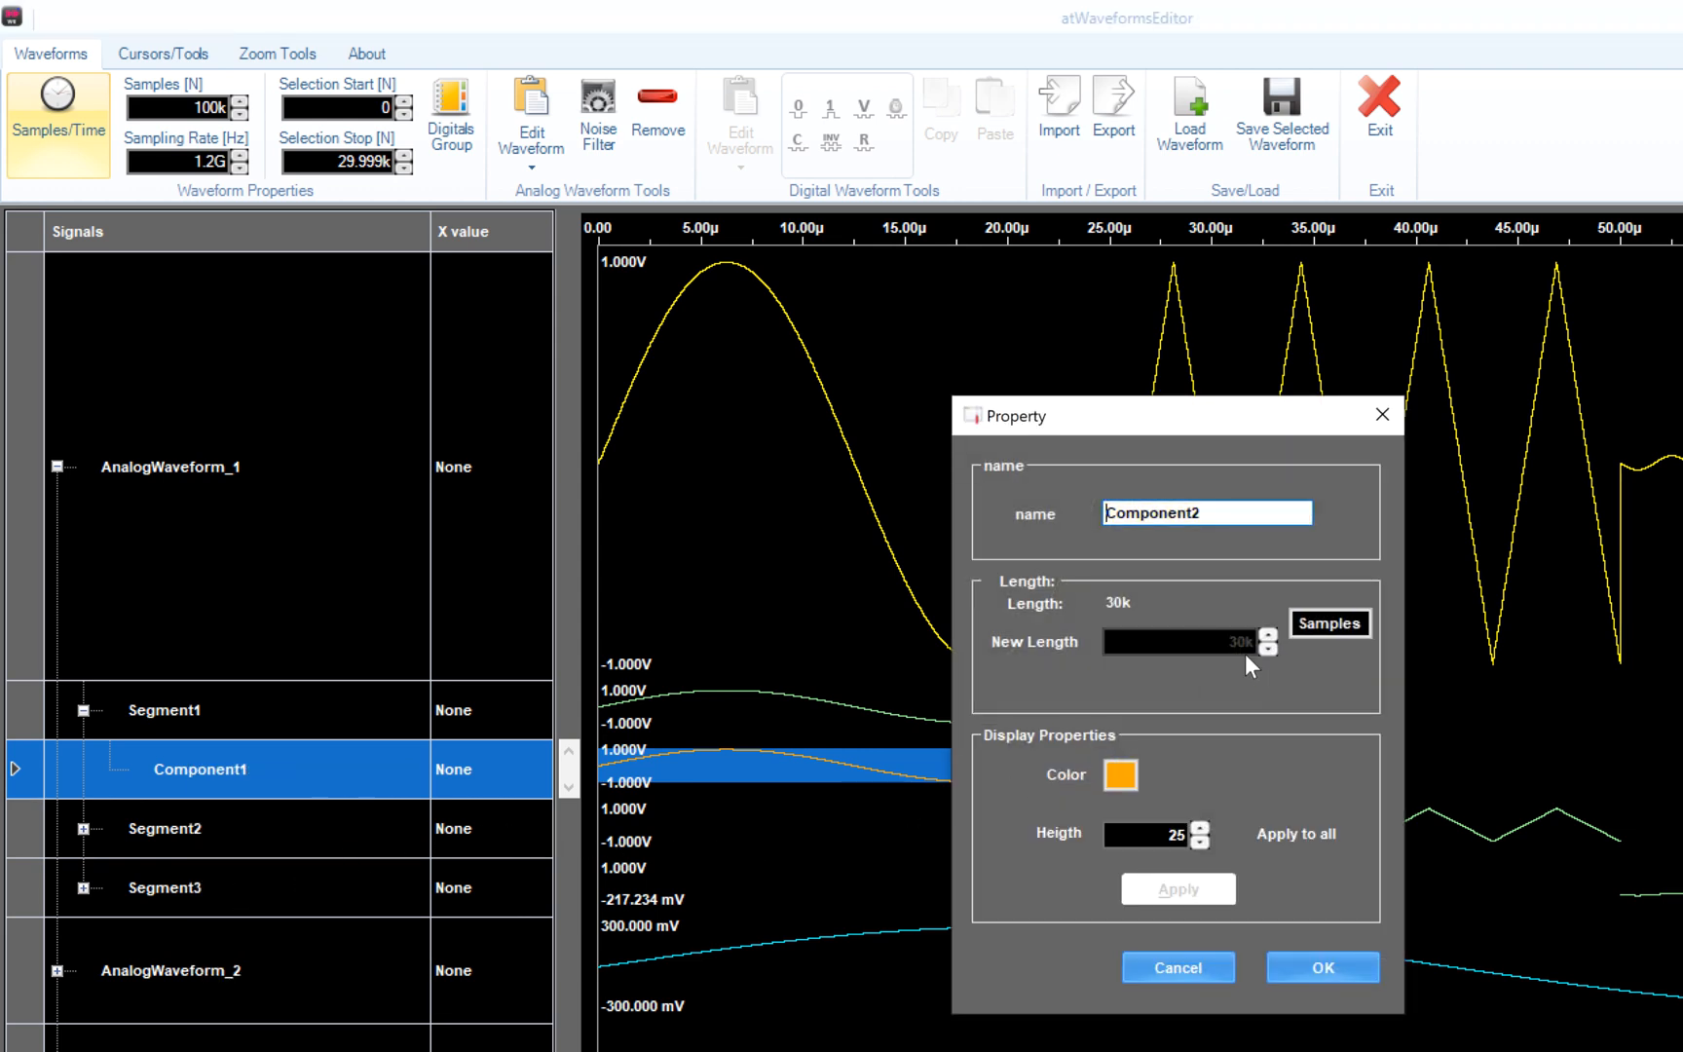
{"action": "left_click", "coordinate": [1323, 967]}
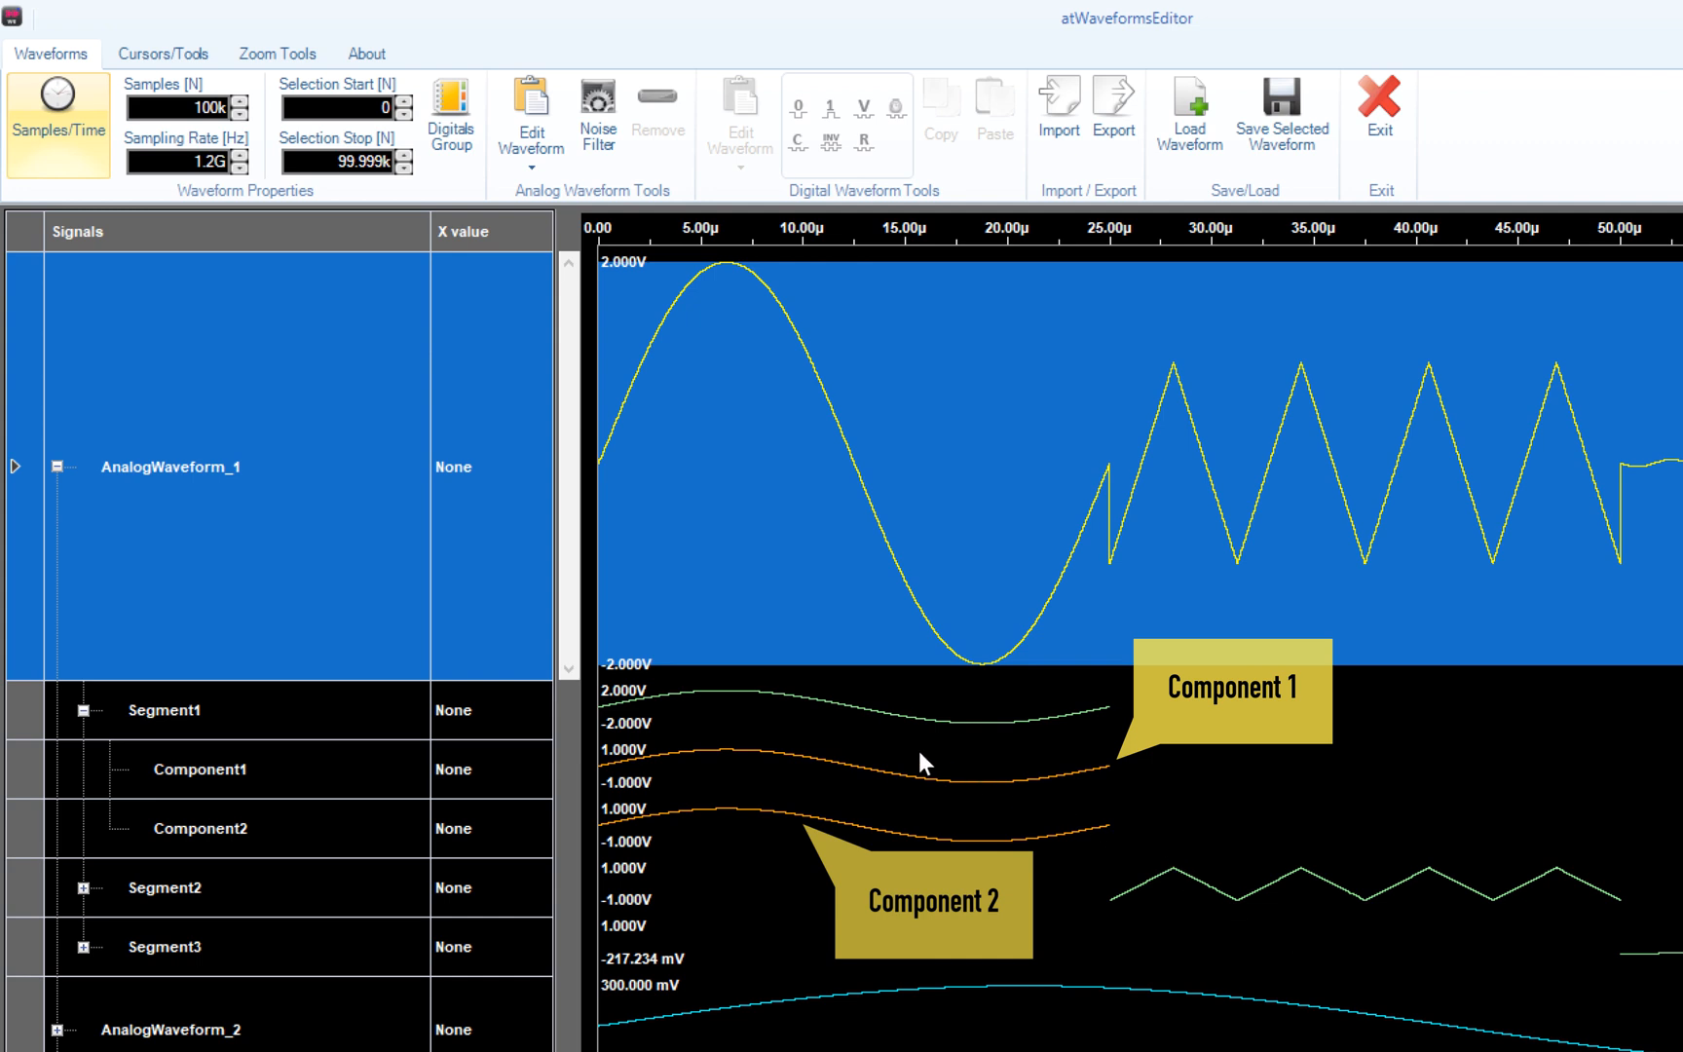
{"action": "left_click", "coordinate": [308, 836]}
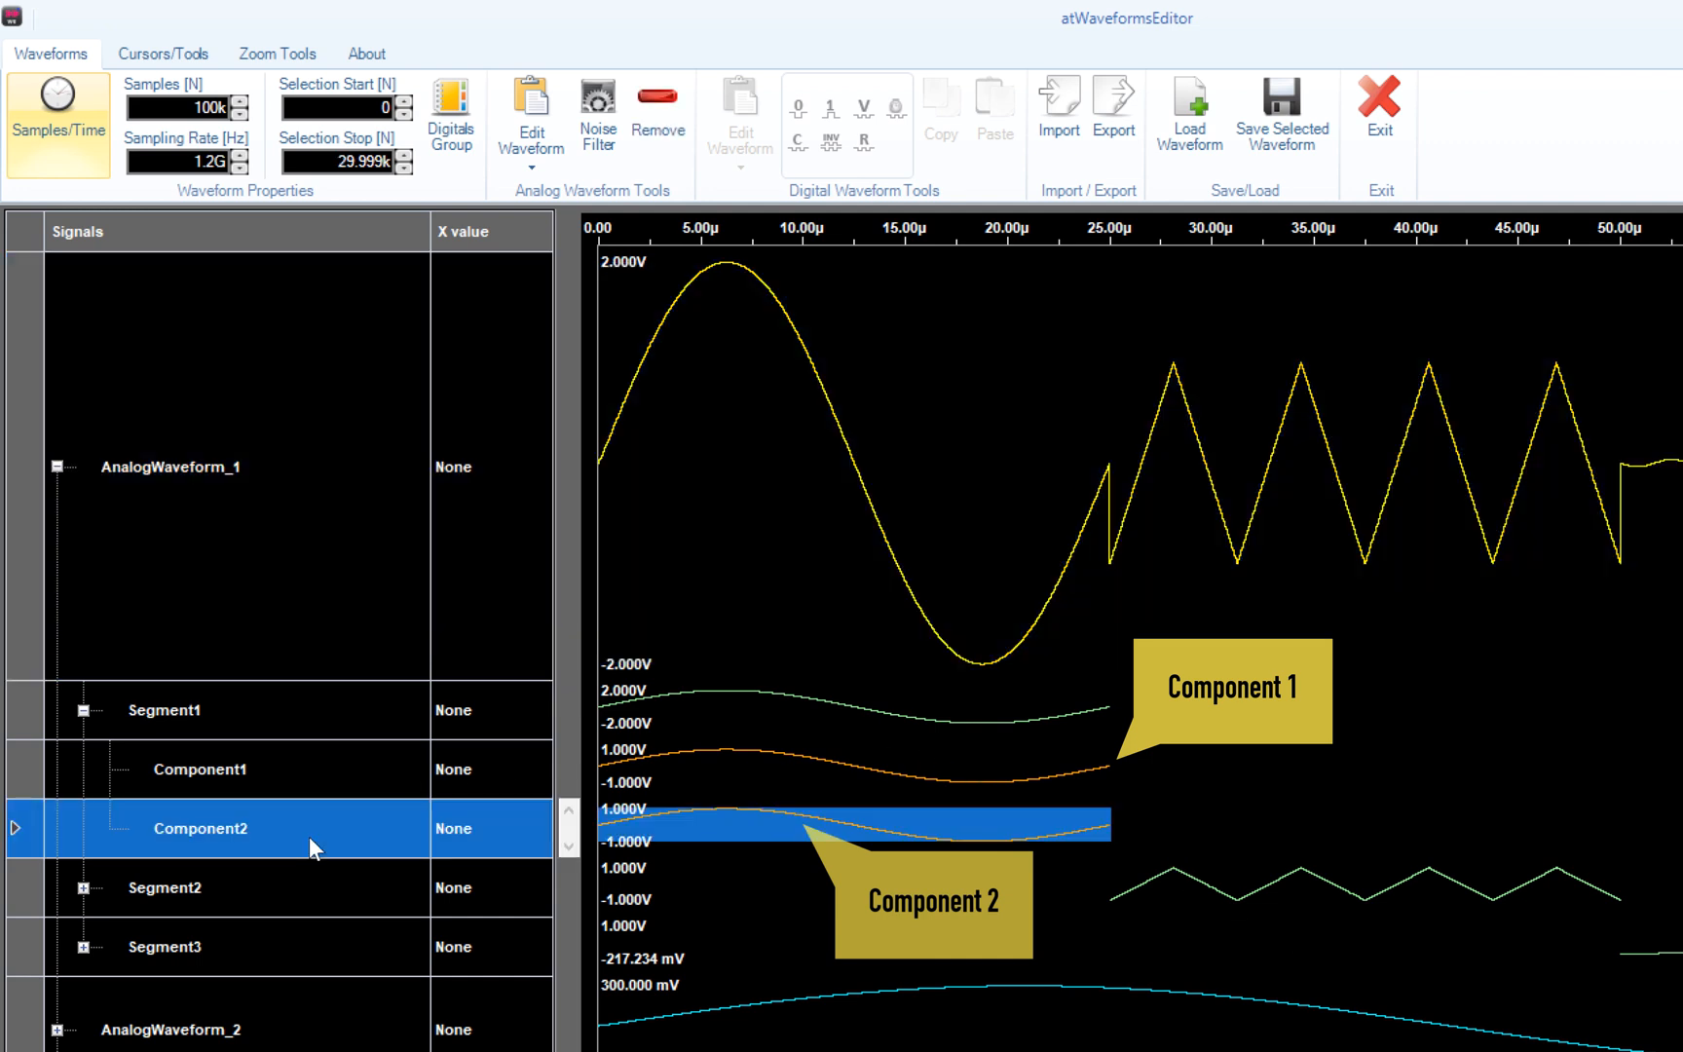
- Change Component2's waveform type from Sine to Cosine
{"action": "left_click", "coordinate": [533, 105]}
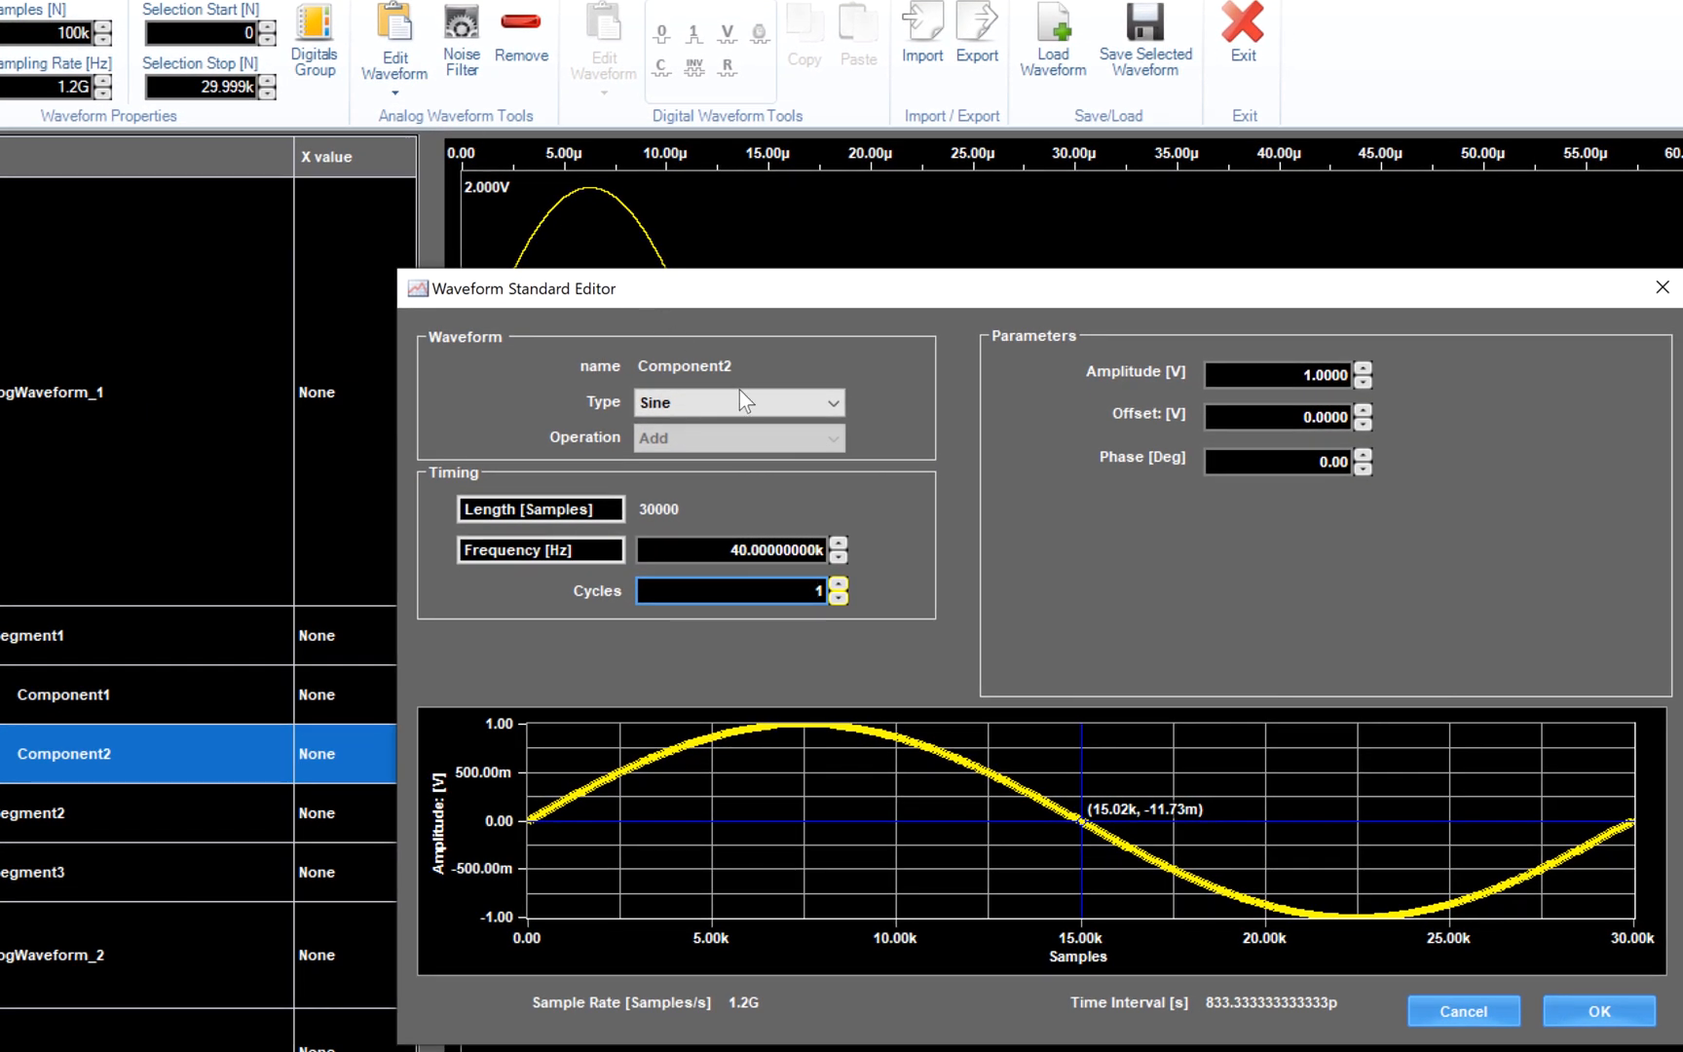
{"action": "left_click", "coordinate": [846, 450]}
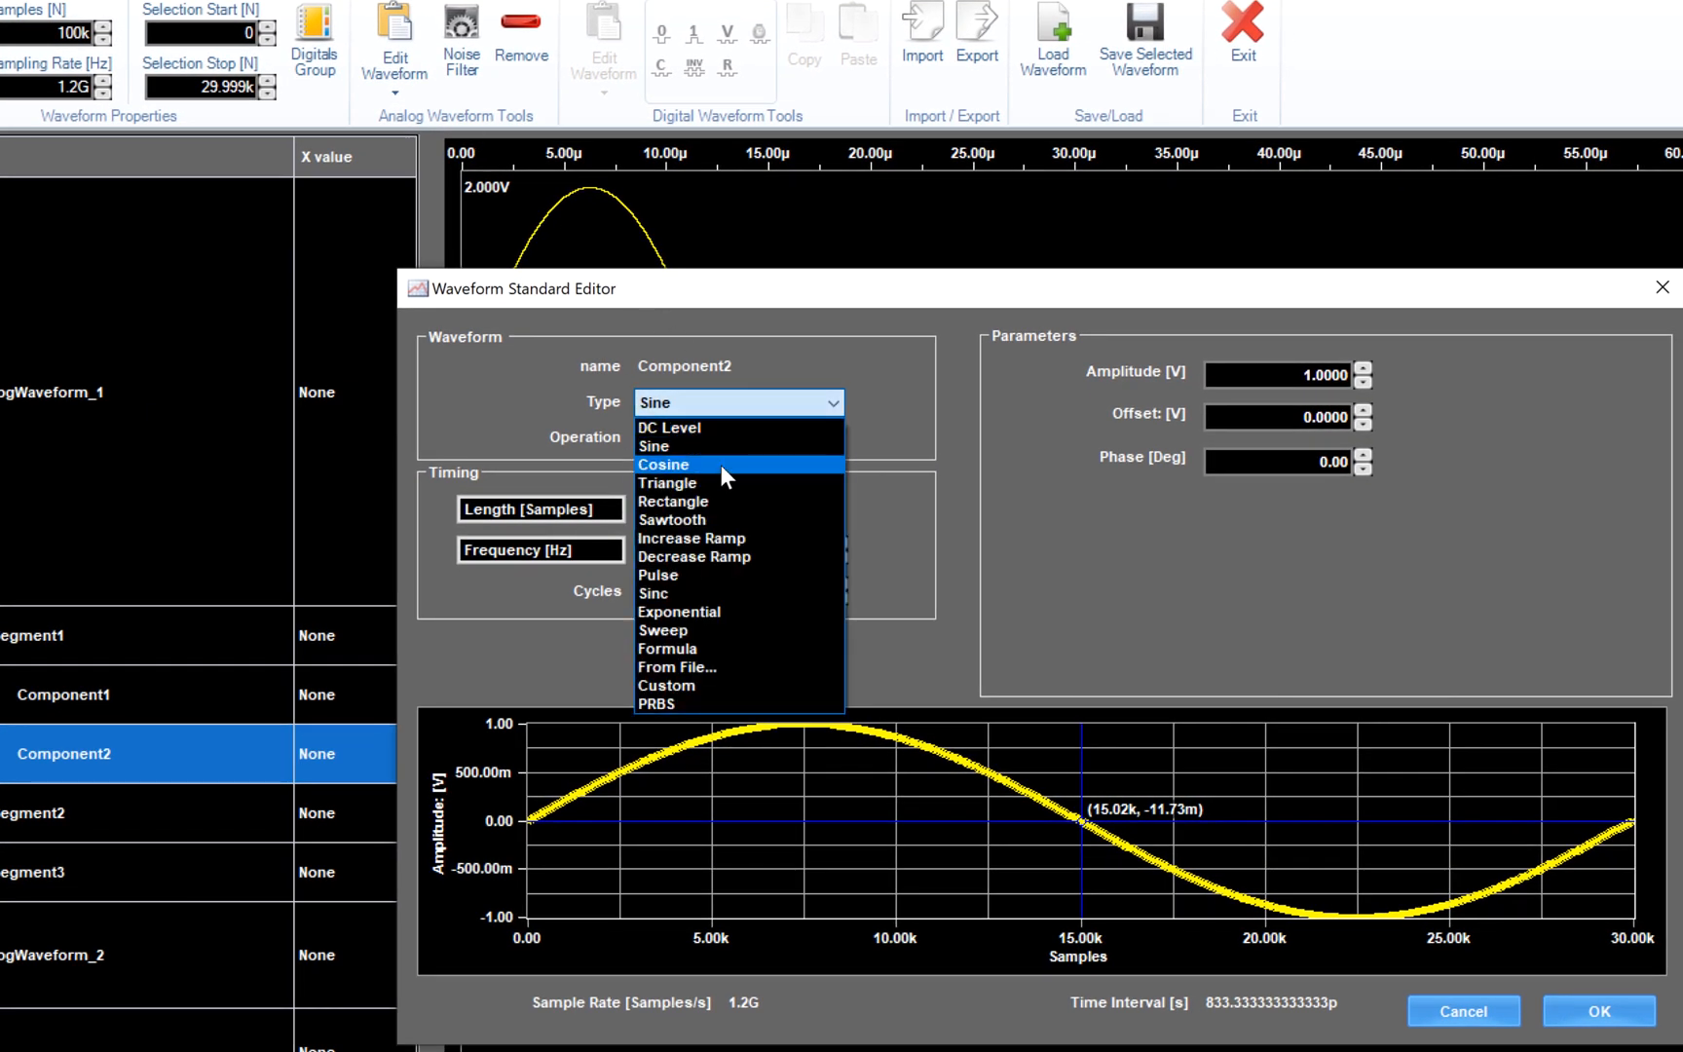
{"action": "left_click", "coordinate": [721, 464]}
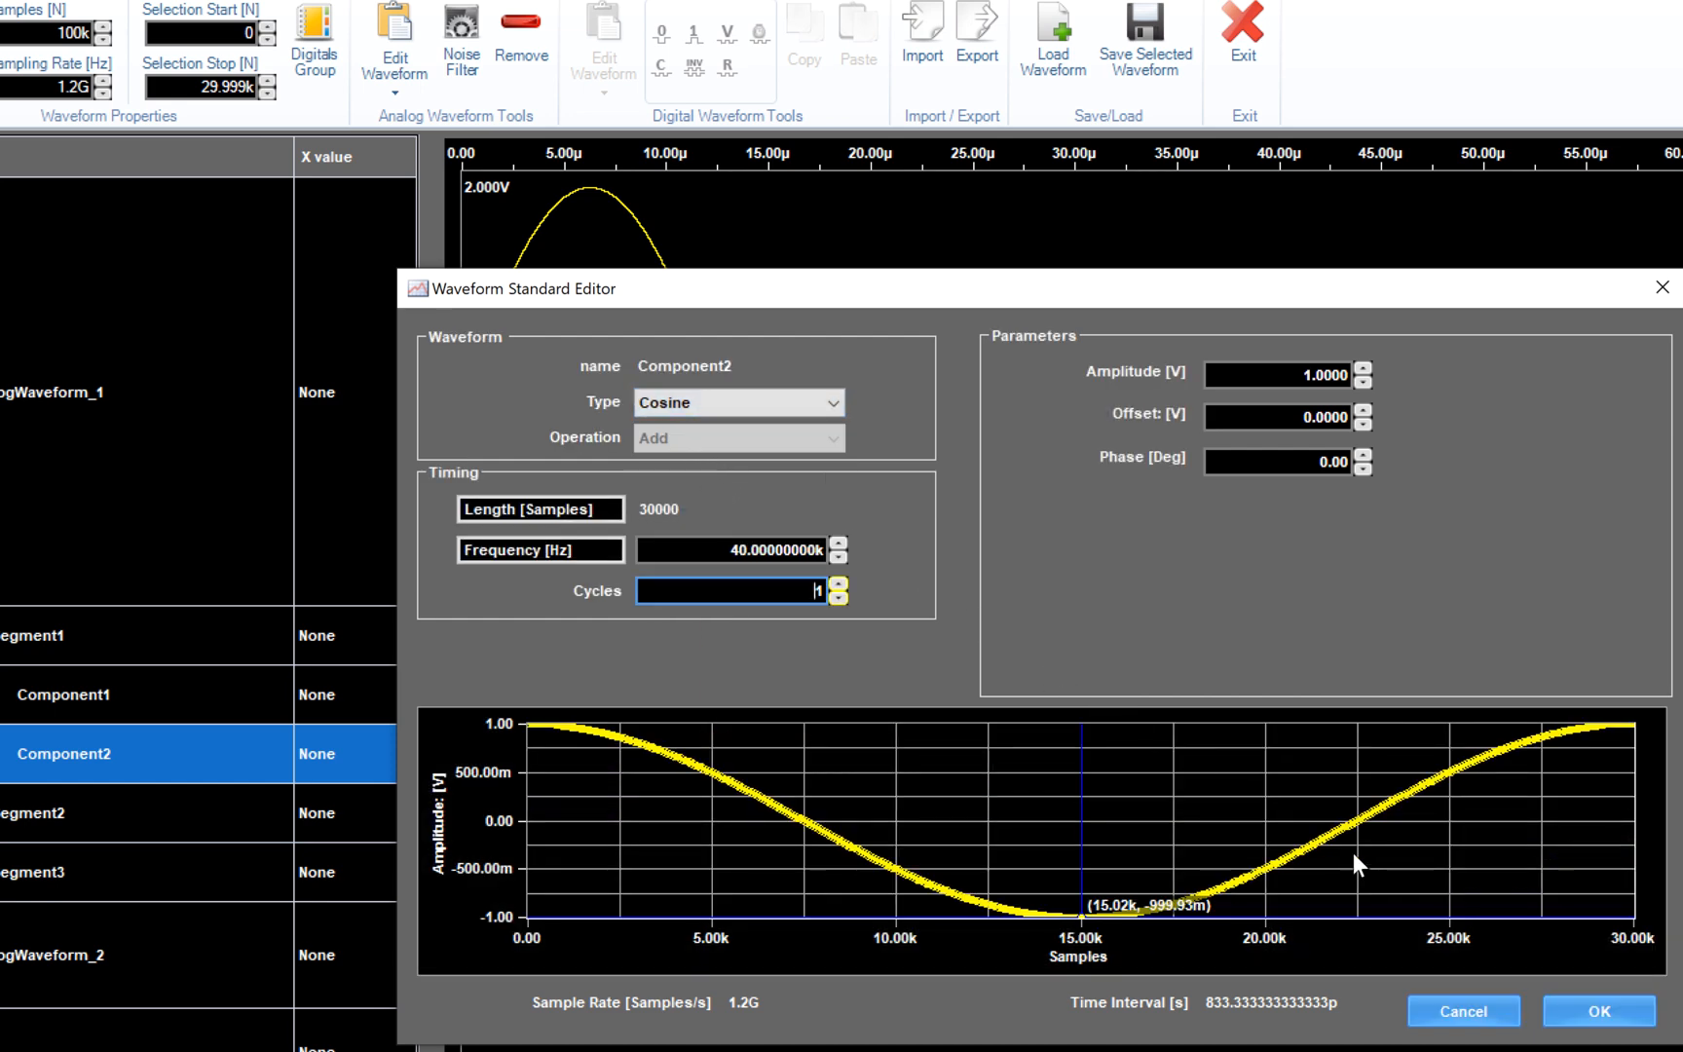
{"action": "left_click", "coordinate": [1581, 1001]}
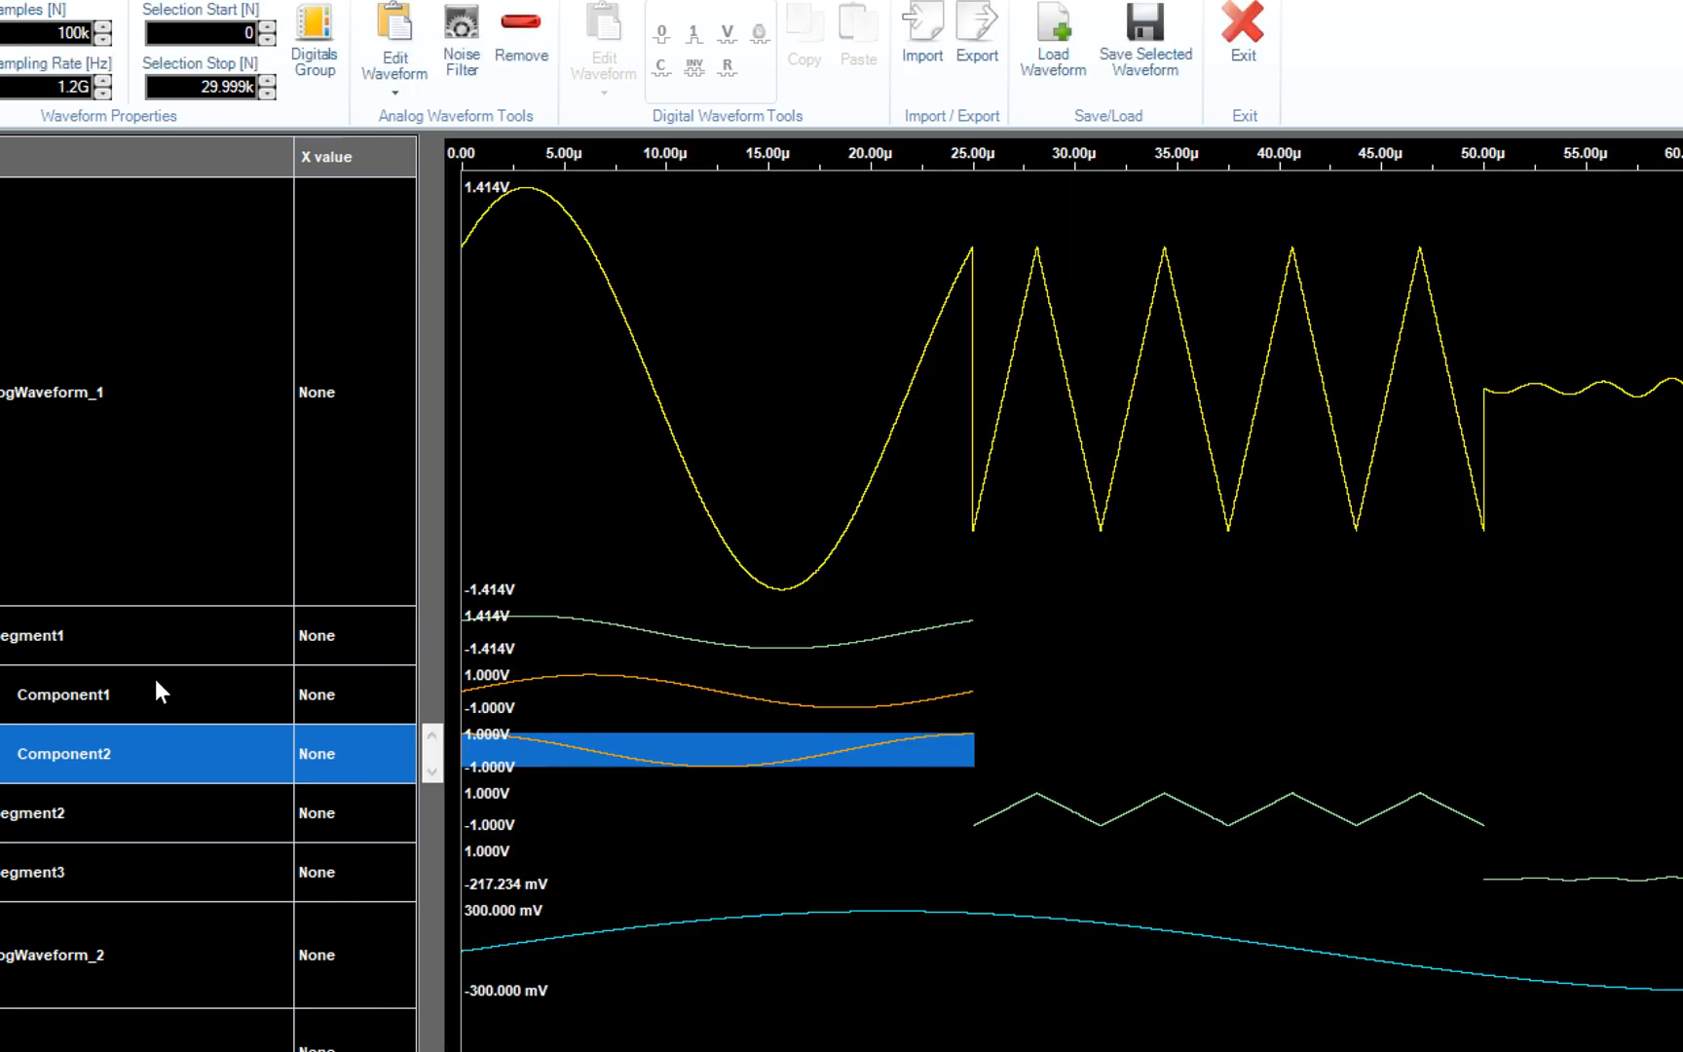
{"action": "left_click", "coordinate": [153, 696]}
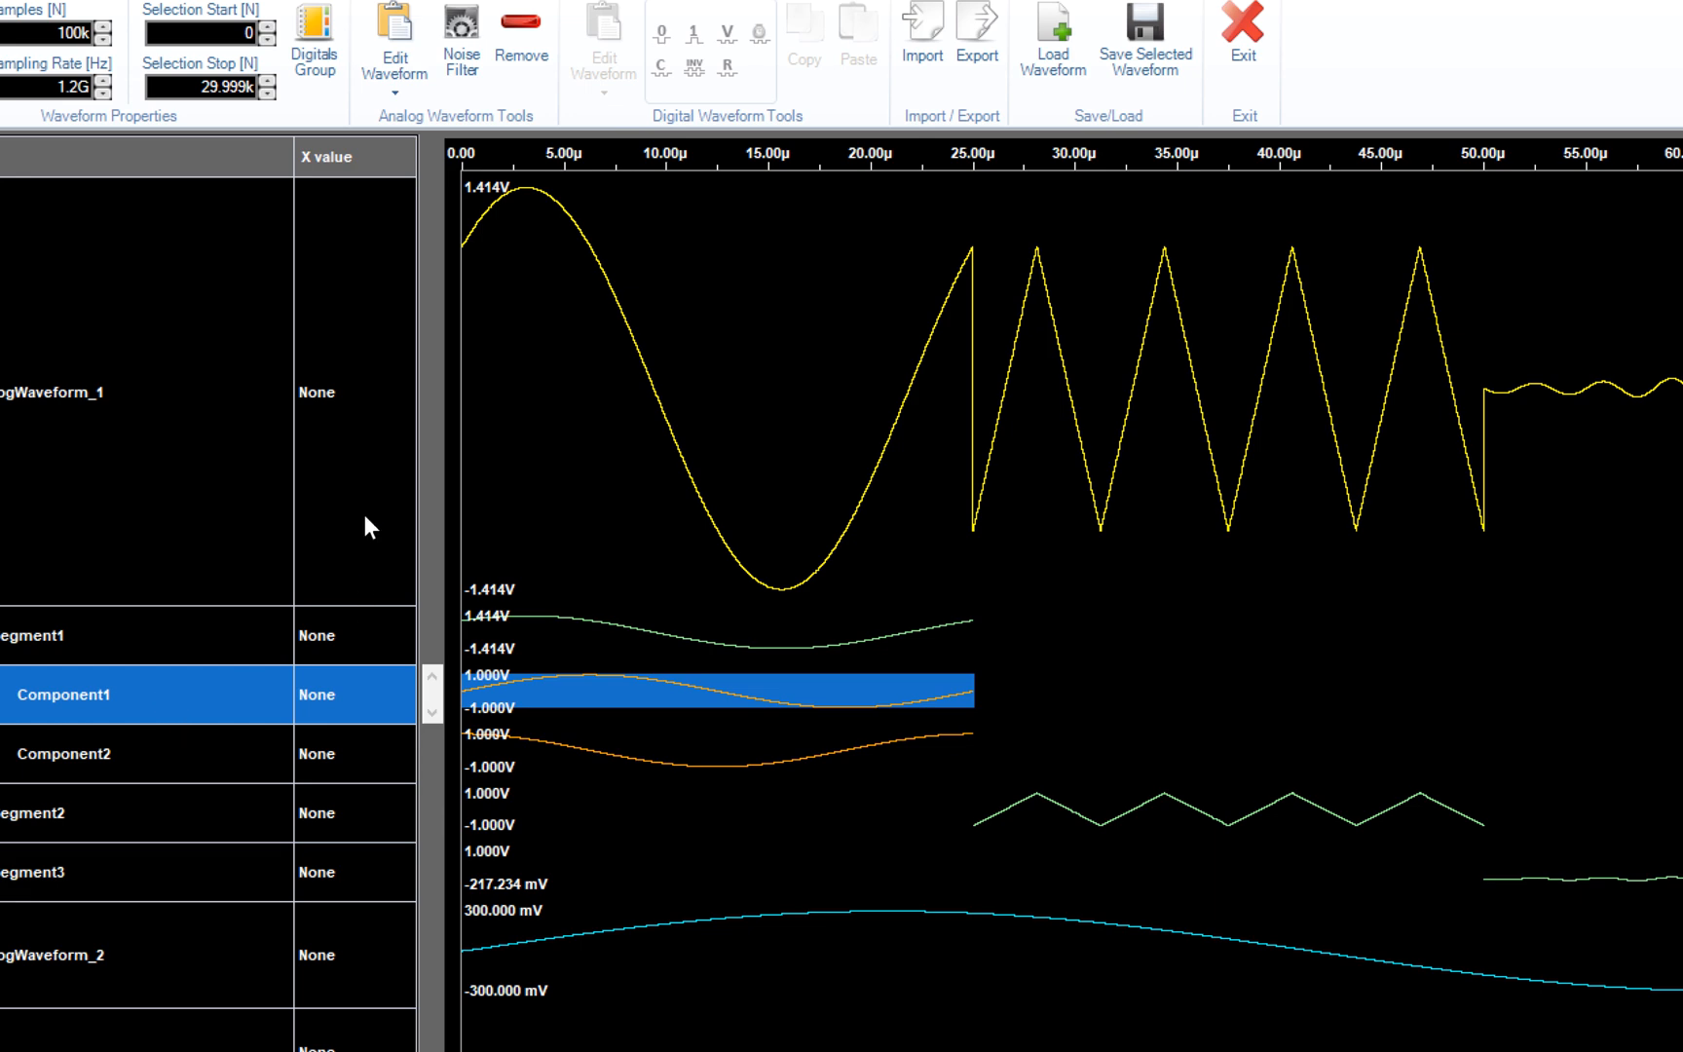
- Set Component1's operation to Multiply so Segment1 becomes the sine-times-cosine product
{"action": "left_click", "coordinate": [395, 39]}
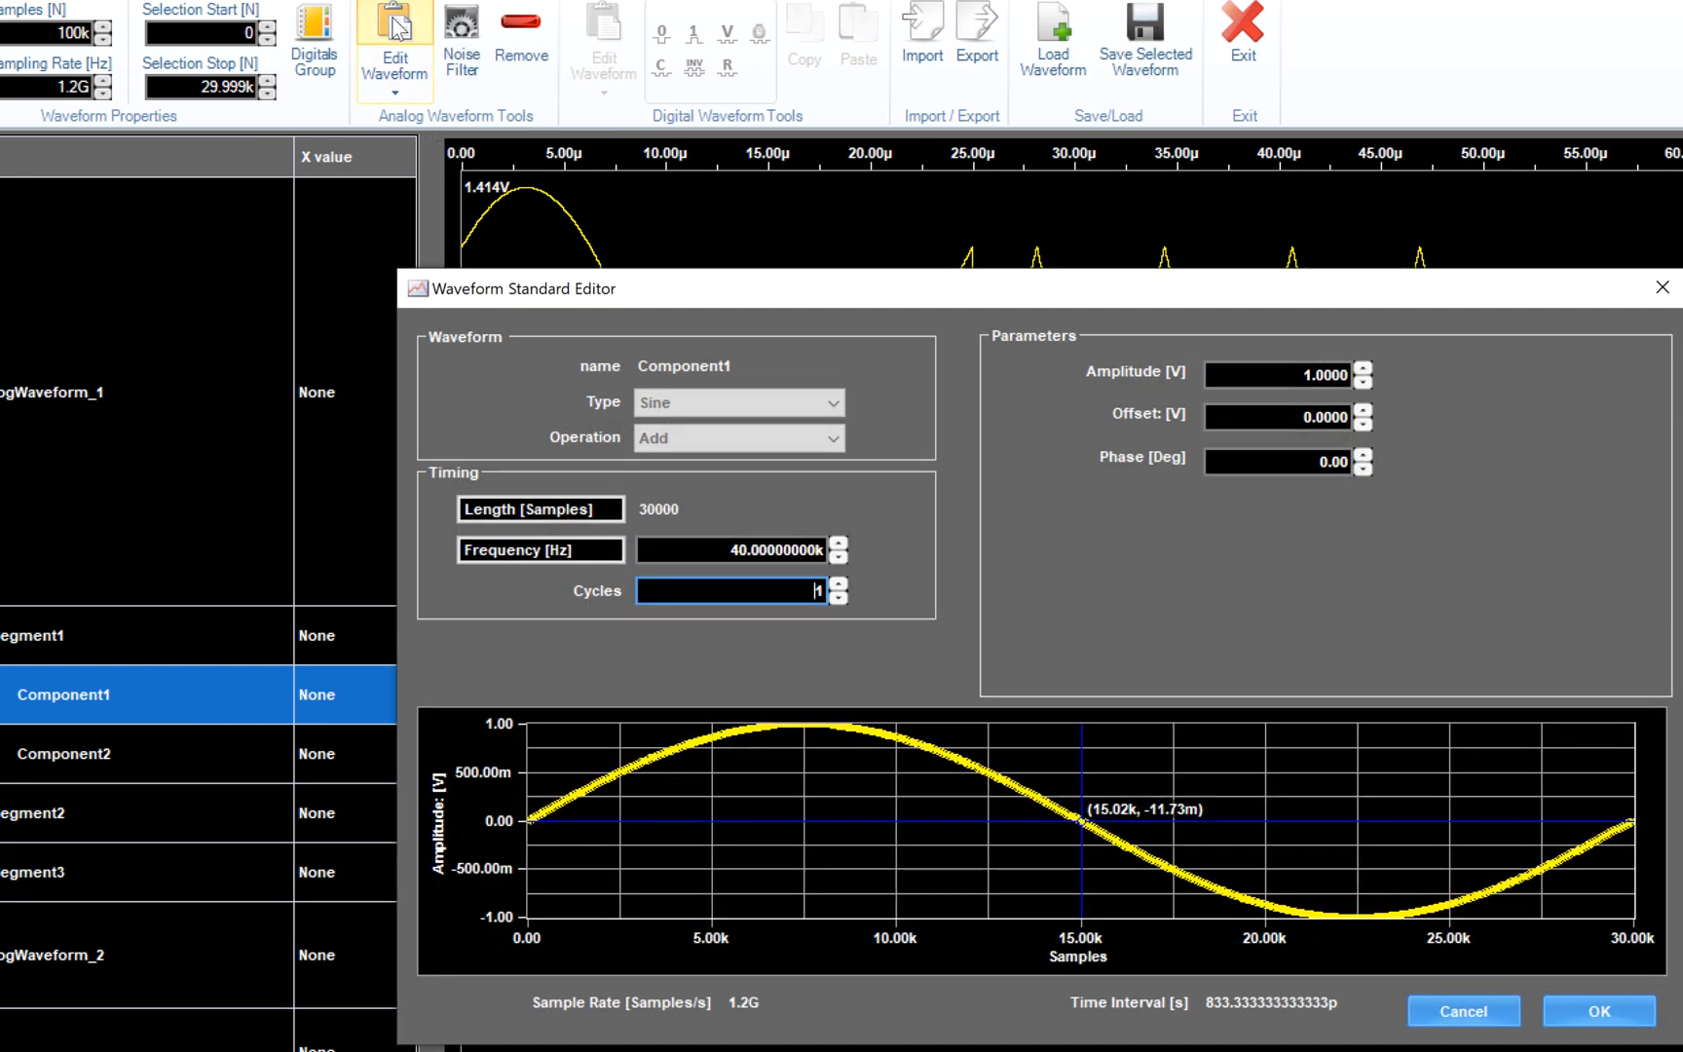
{"action": "left_click", "coordinate": [798, 450]}
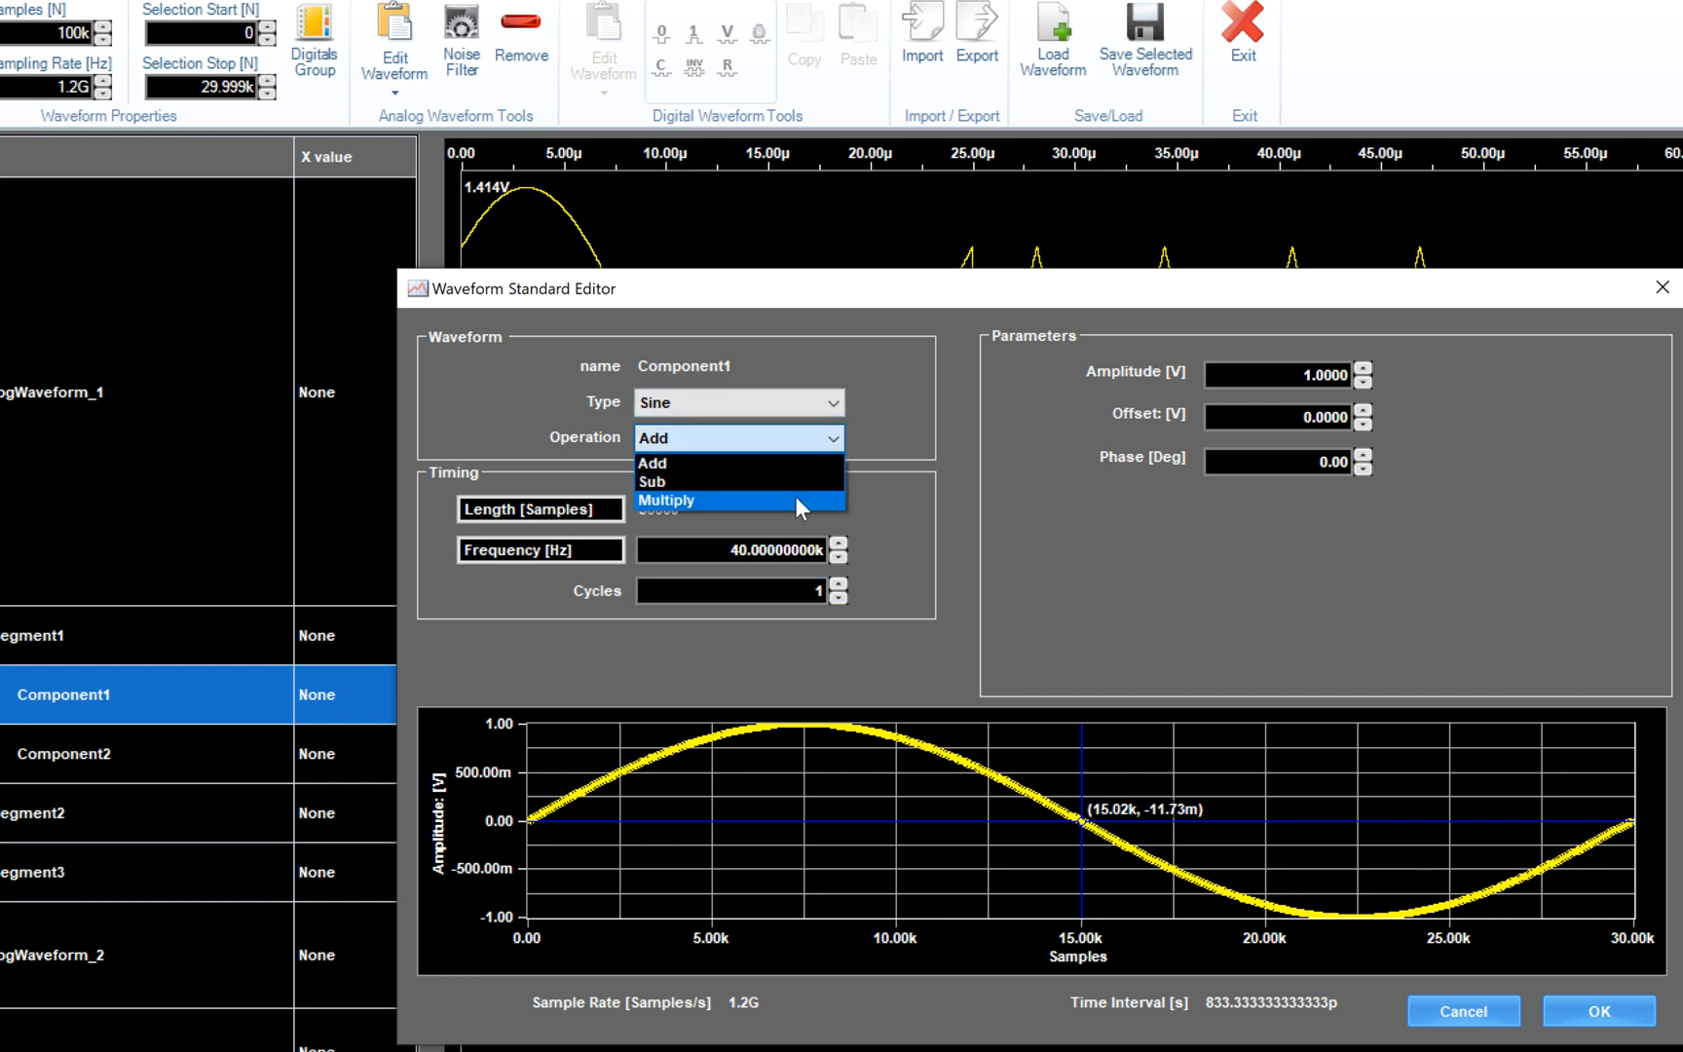
{"action": "left_click", "coordinate": [796, 501]}
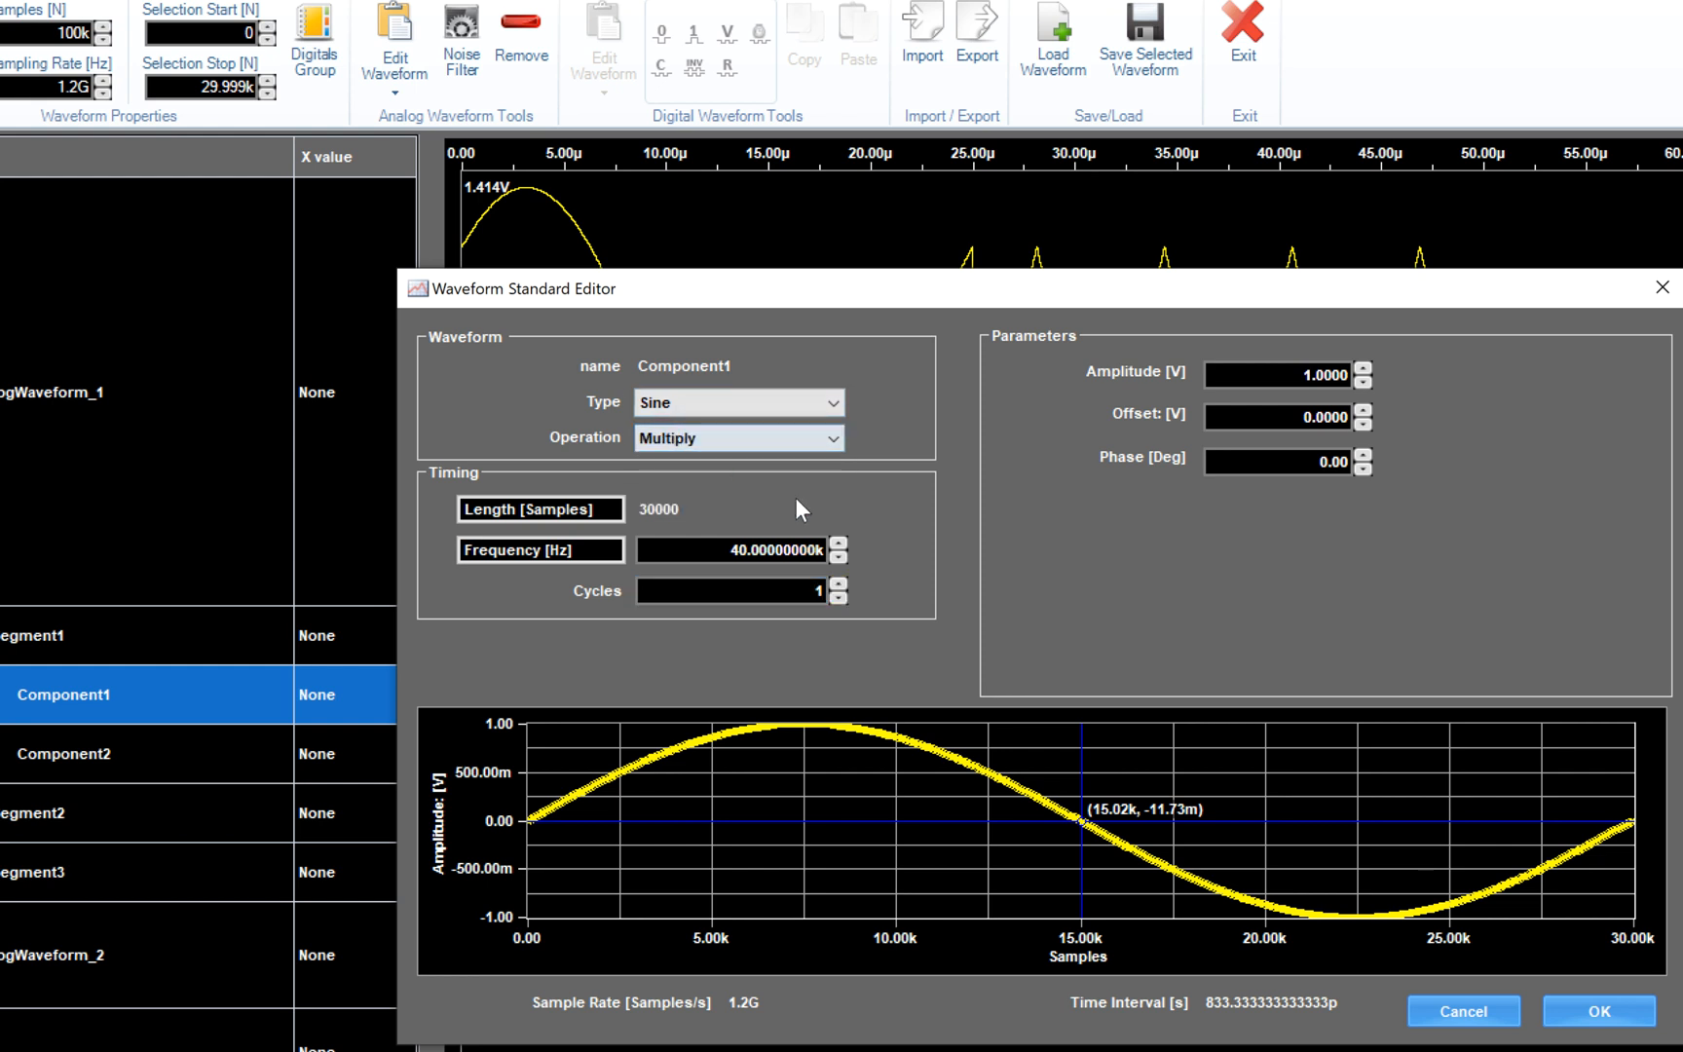
{"action": "left_click", "coordinate": [1596, 1003]}
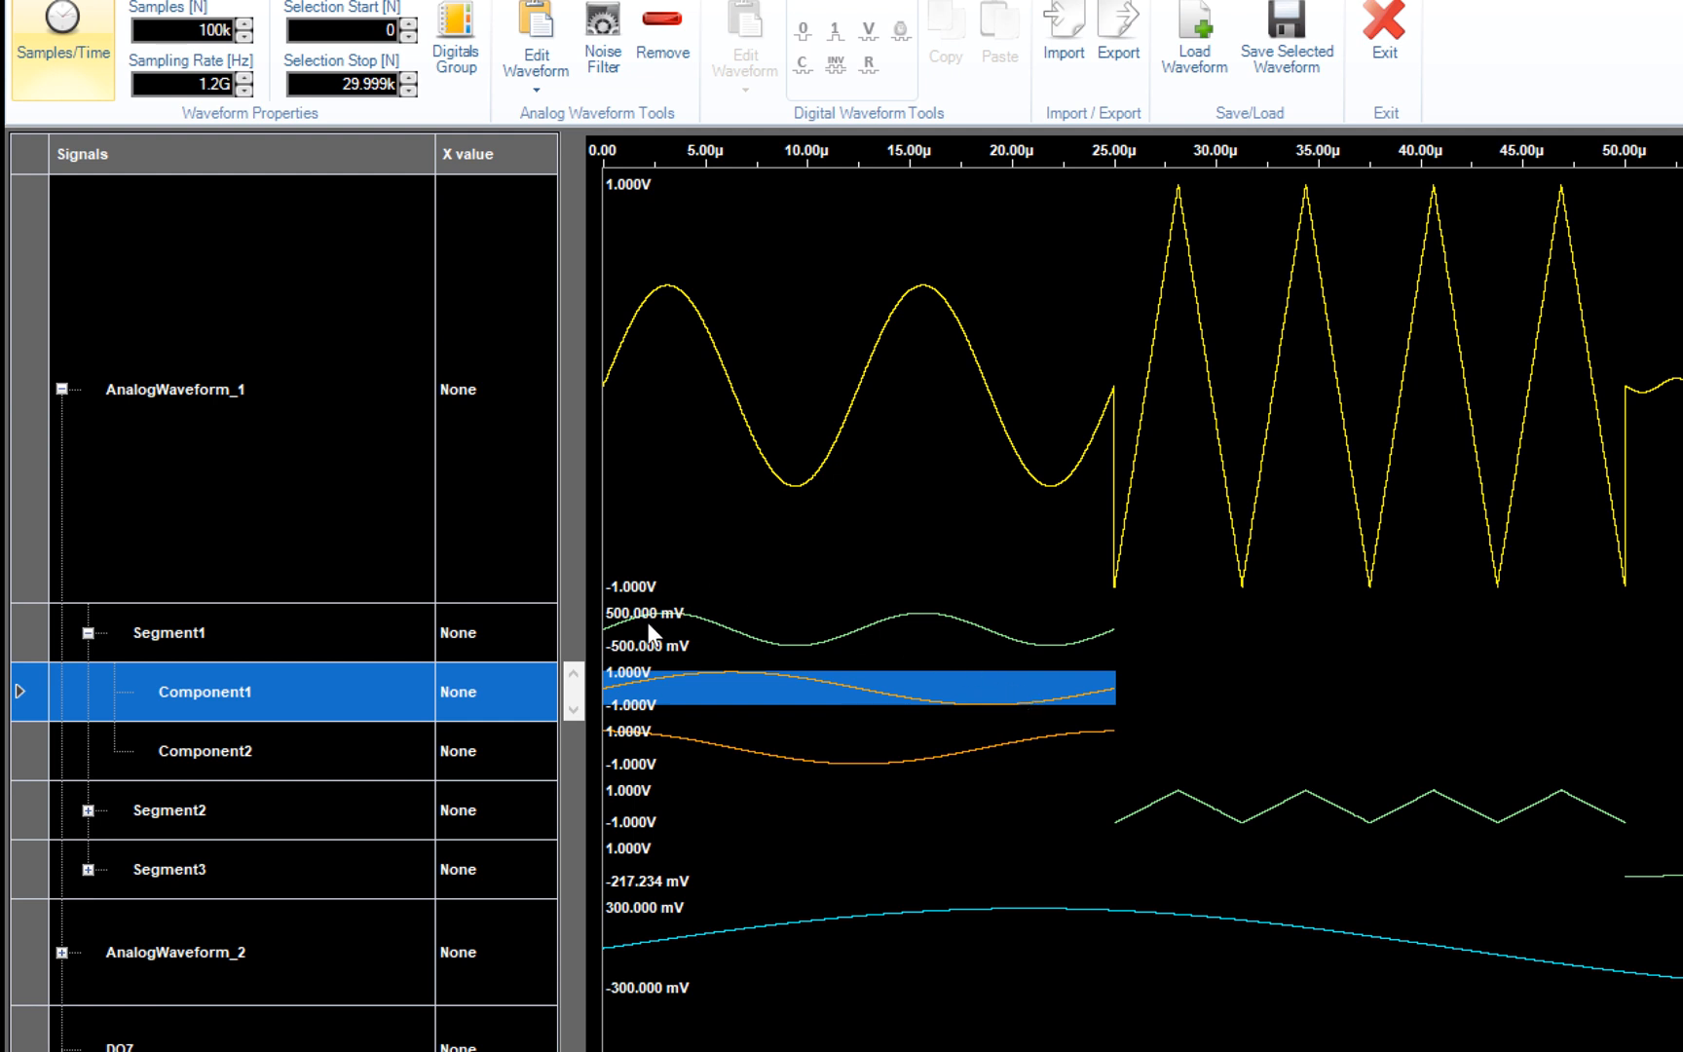
{"action": "left_click", "coordinate": [364, 640]}
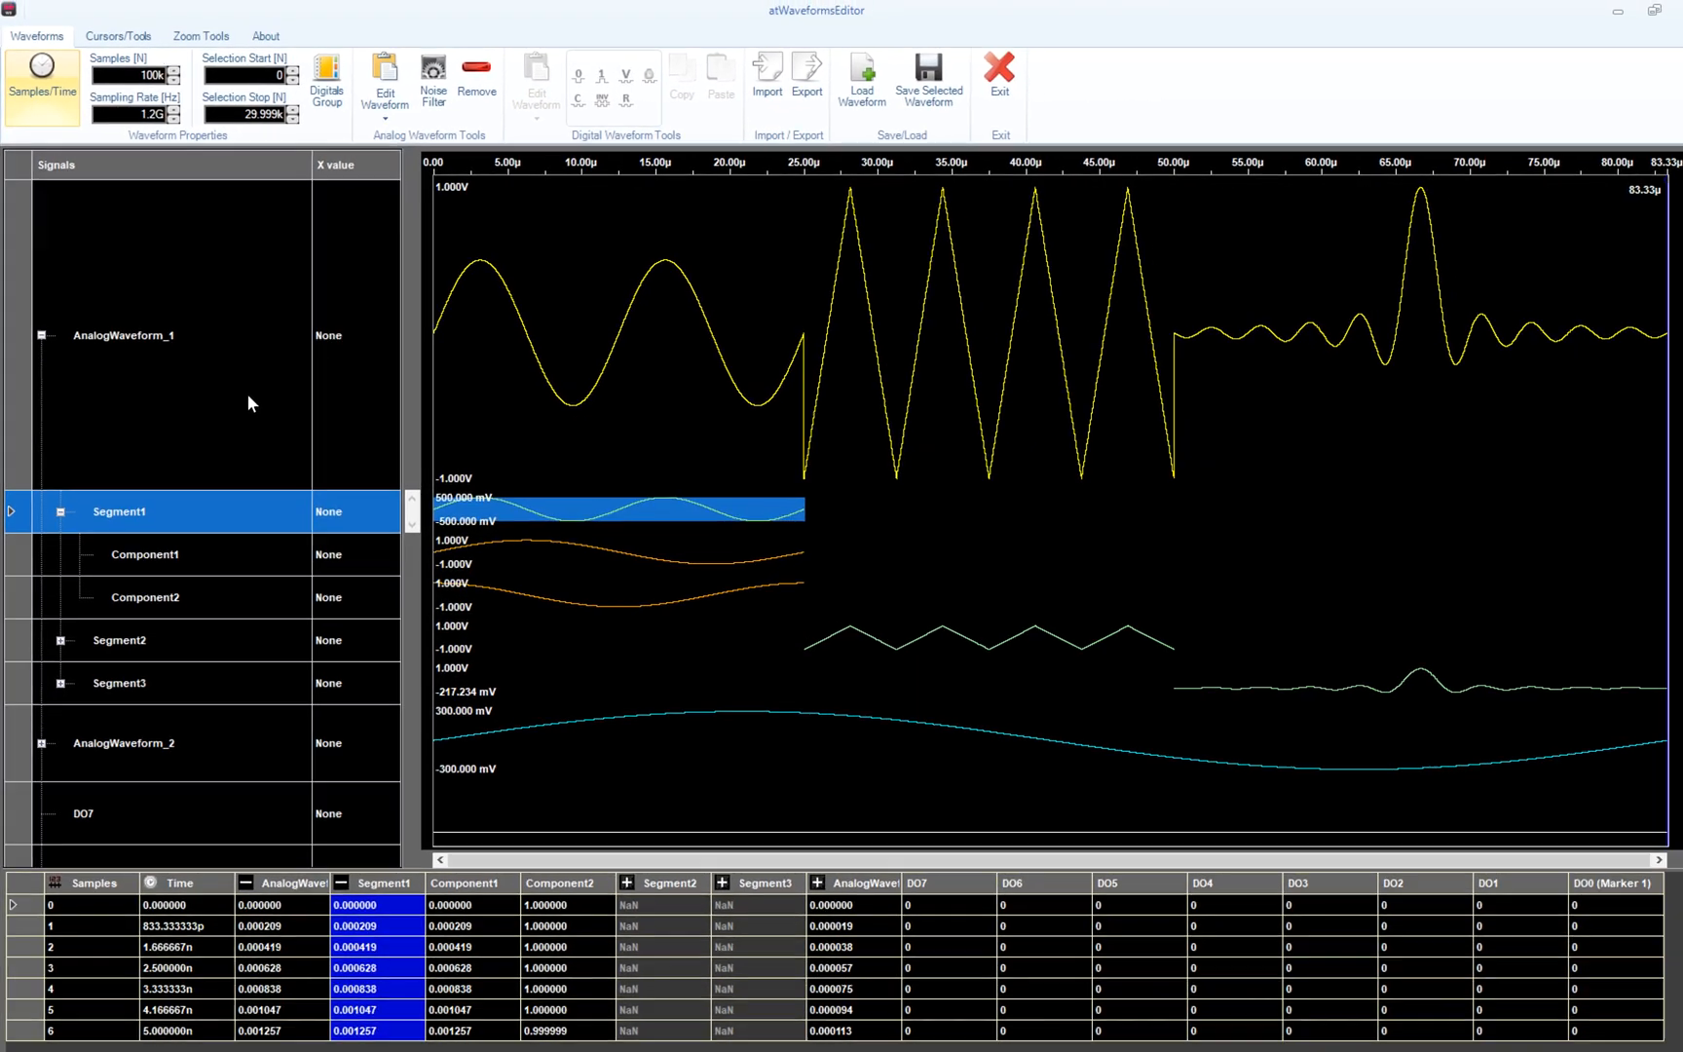
- Review AnalogWaveform_1's Custom-type settings over all 100000 samples and accept them
{"action": "left_click", "coordinate": [246, 399]}
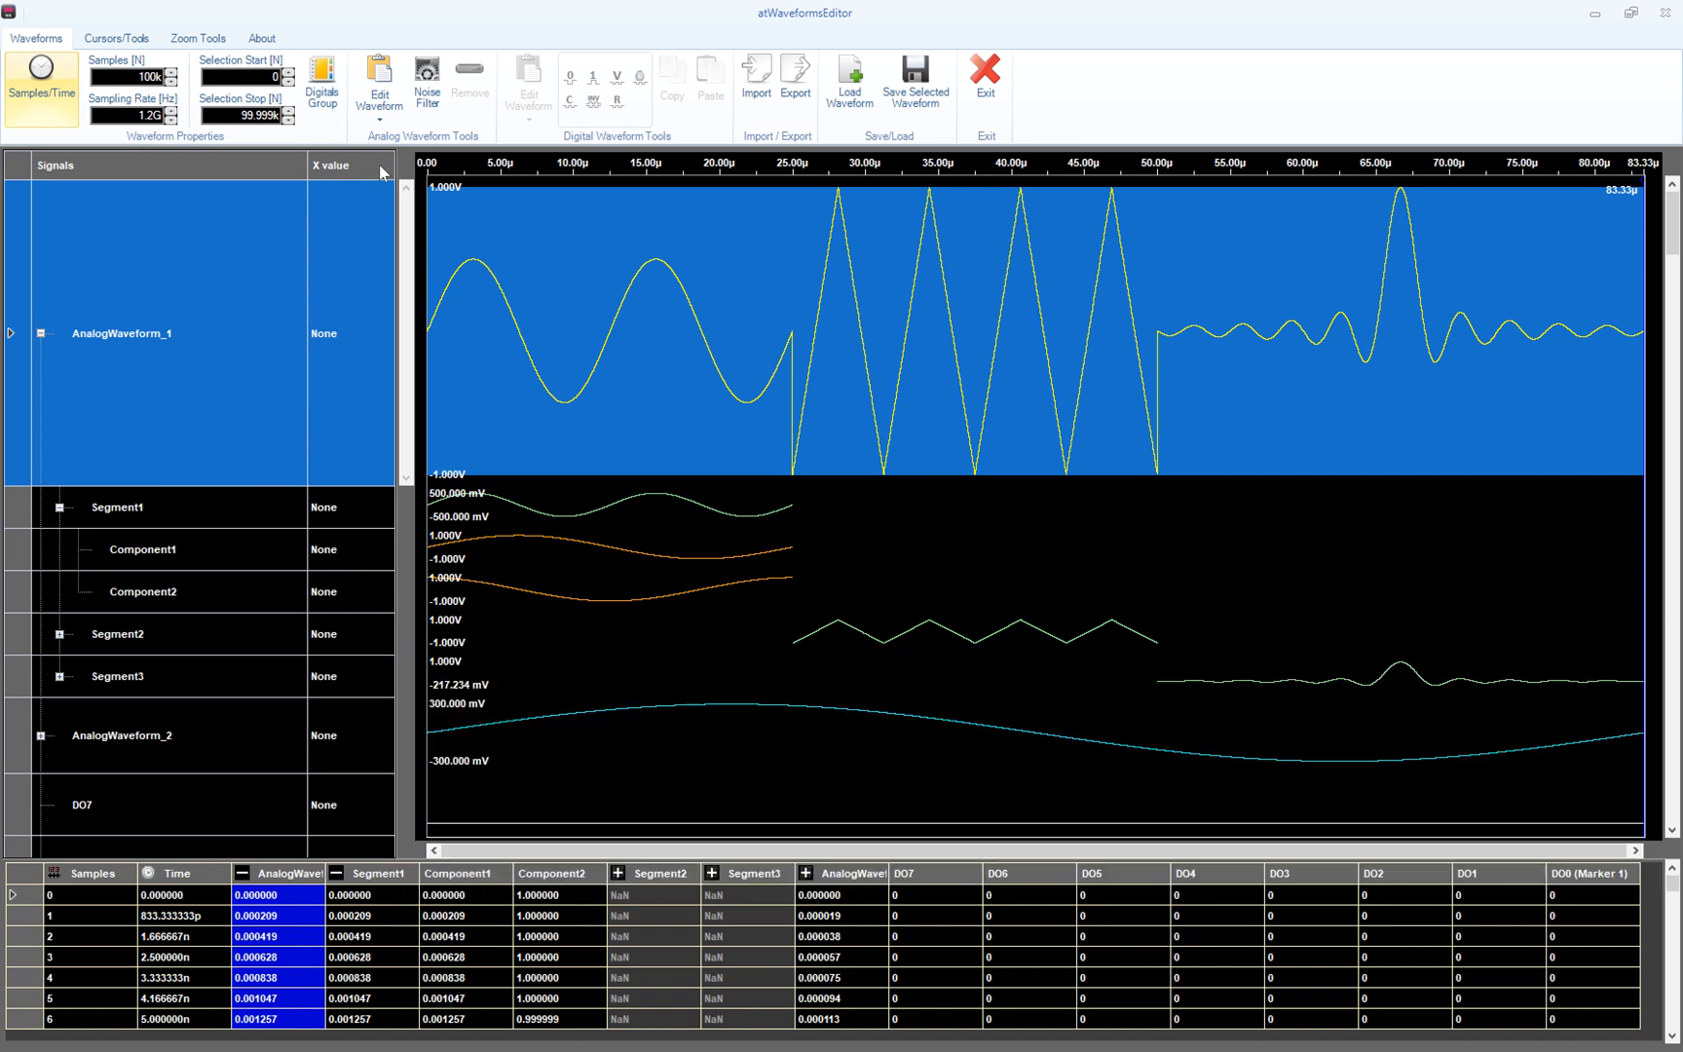
{"action": "left_click", "coordinate": [381, 69]}
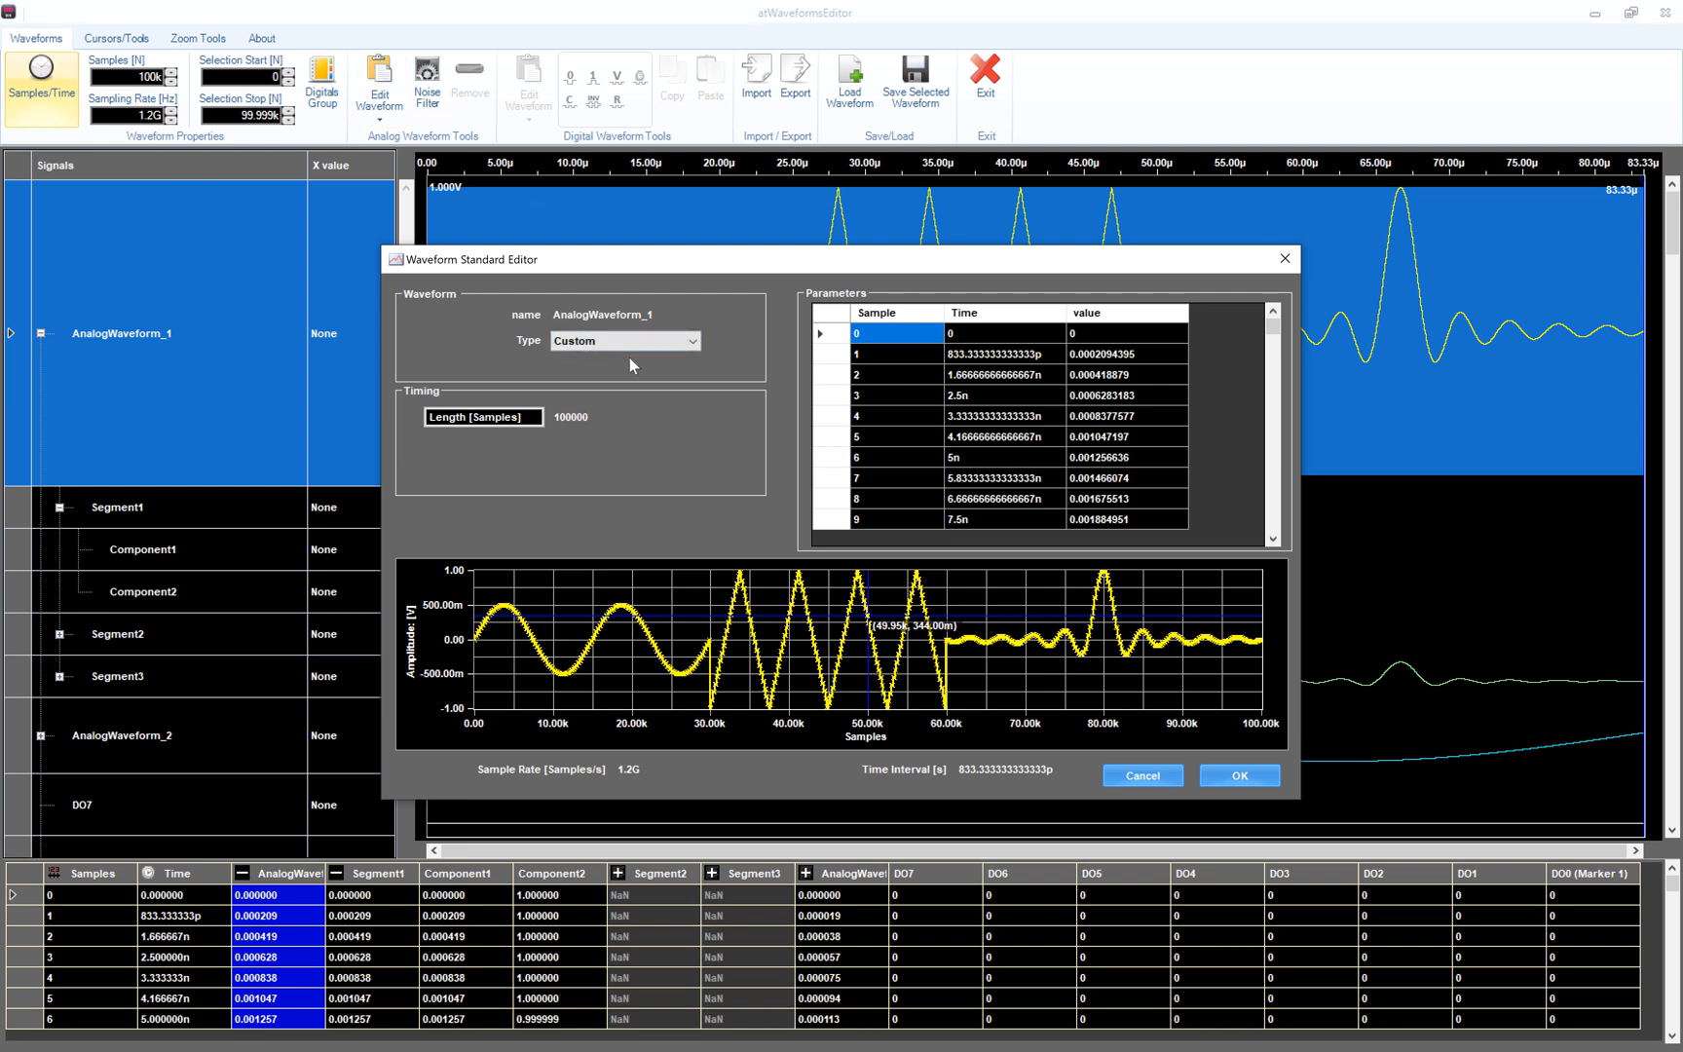
{"action": "left_click", "coordinate": [1205, 775]}
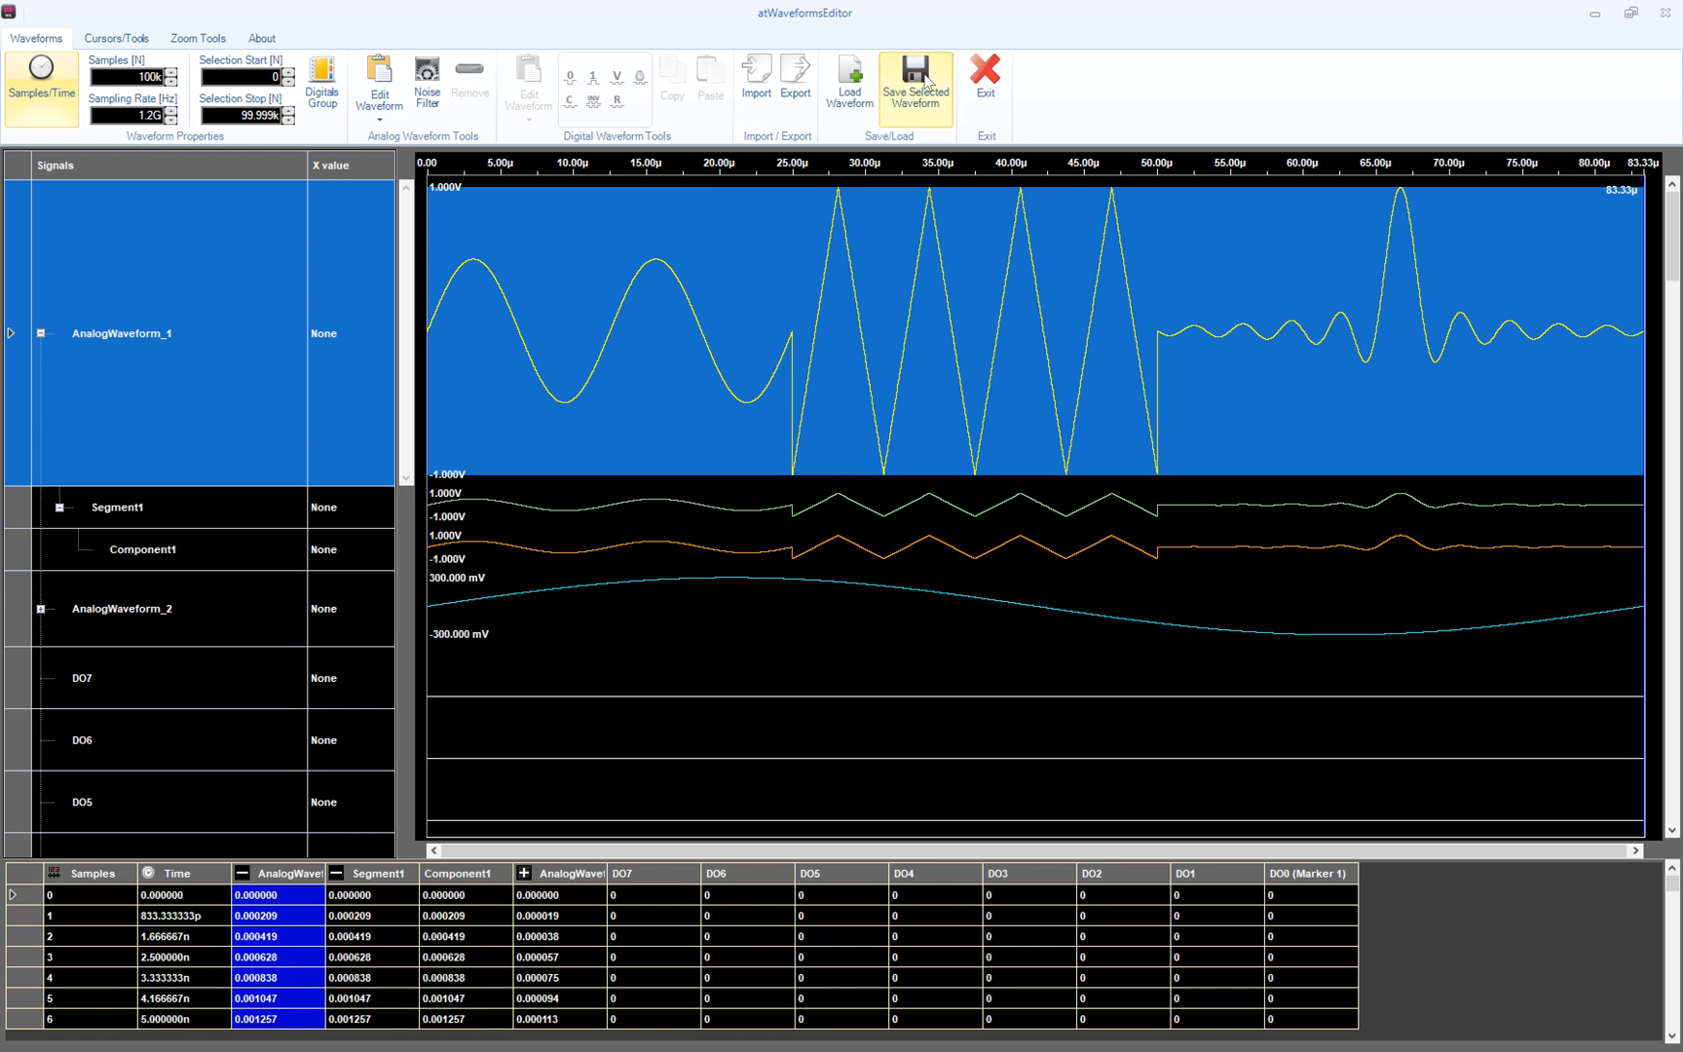
- Export AnalogWaveform_1 as Advanced_Waveform, described 'Advanced Waveform', to a zip on the Desktop
{"action": "left_click", "coordinate": [915, 83]}
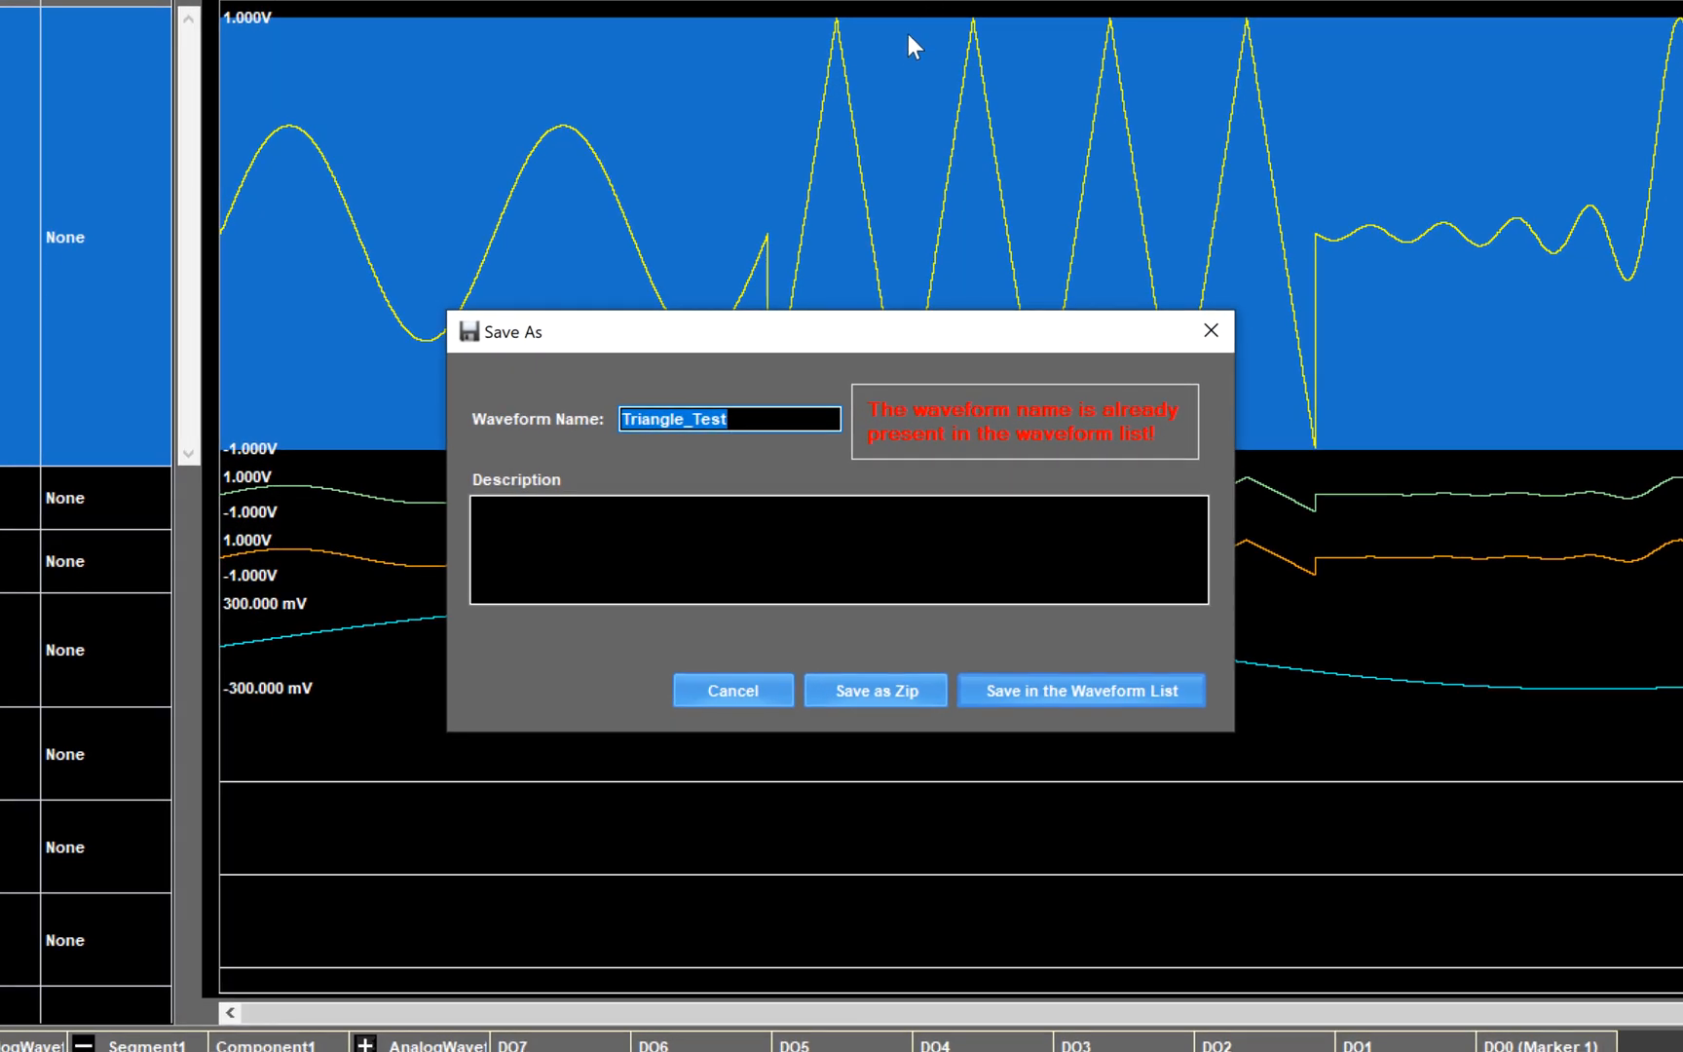
{"action": "key", "text": "BackSpace"}
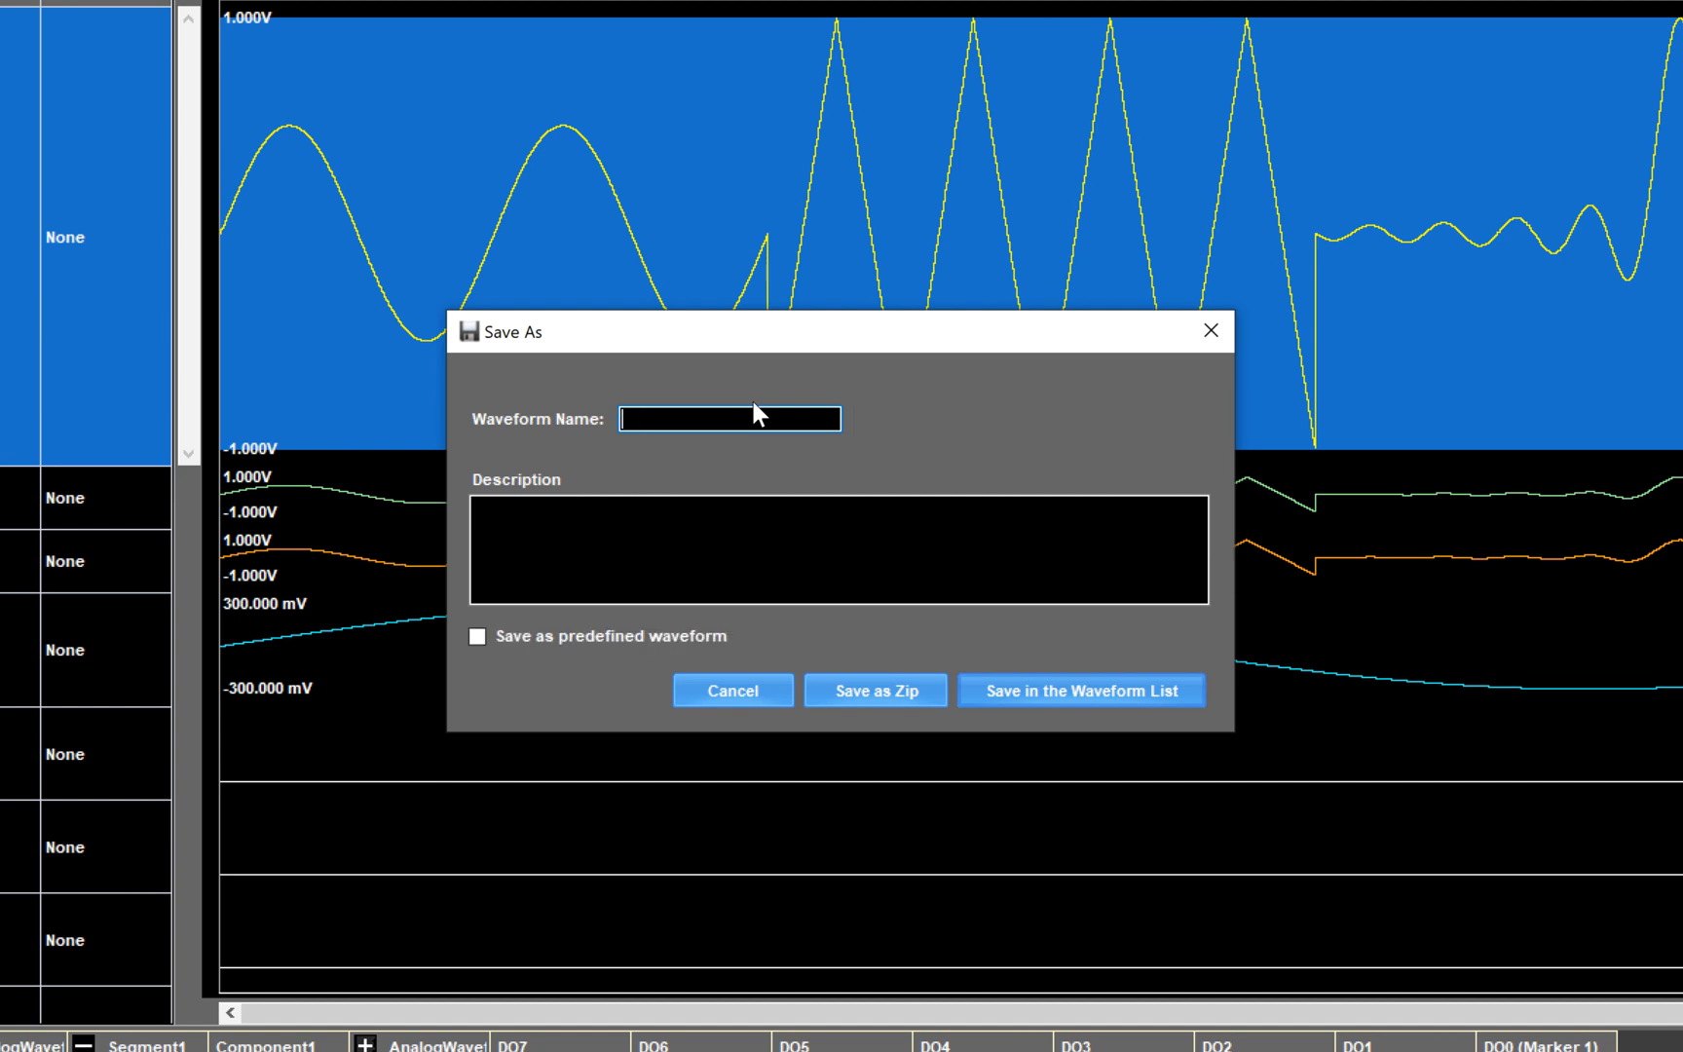
{"action": "type", "text": "Advanced_Waveform"}
{"action": "key", "text": "Tab"}
{"action": "type", "text": "A"}
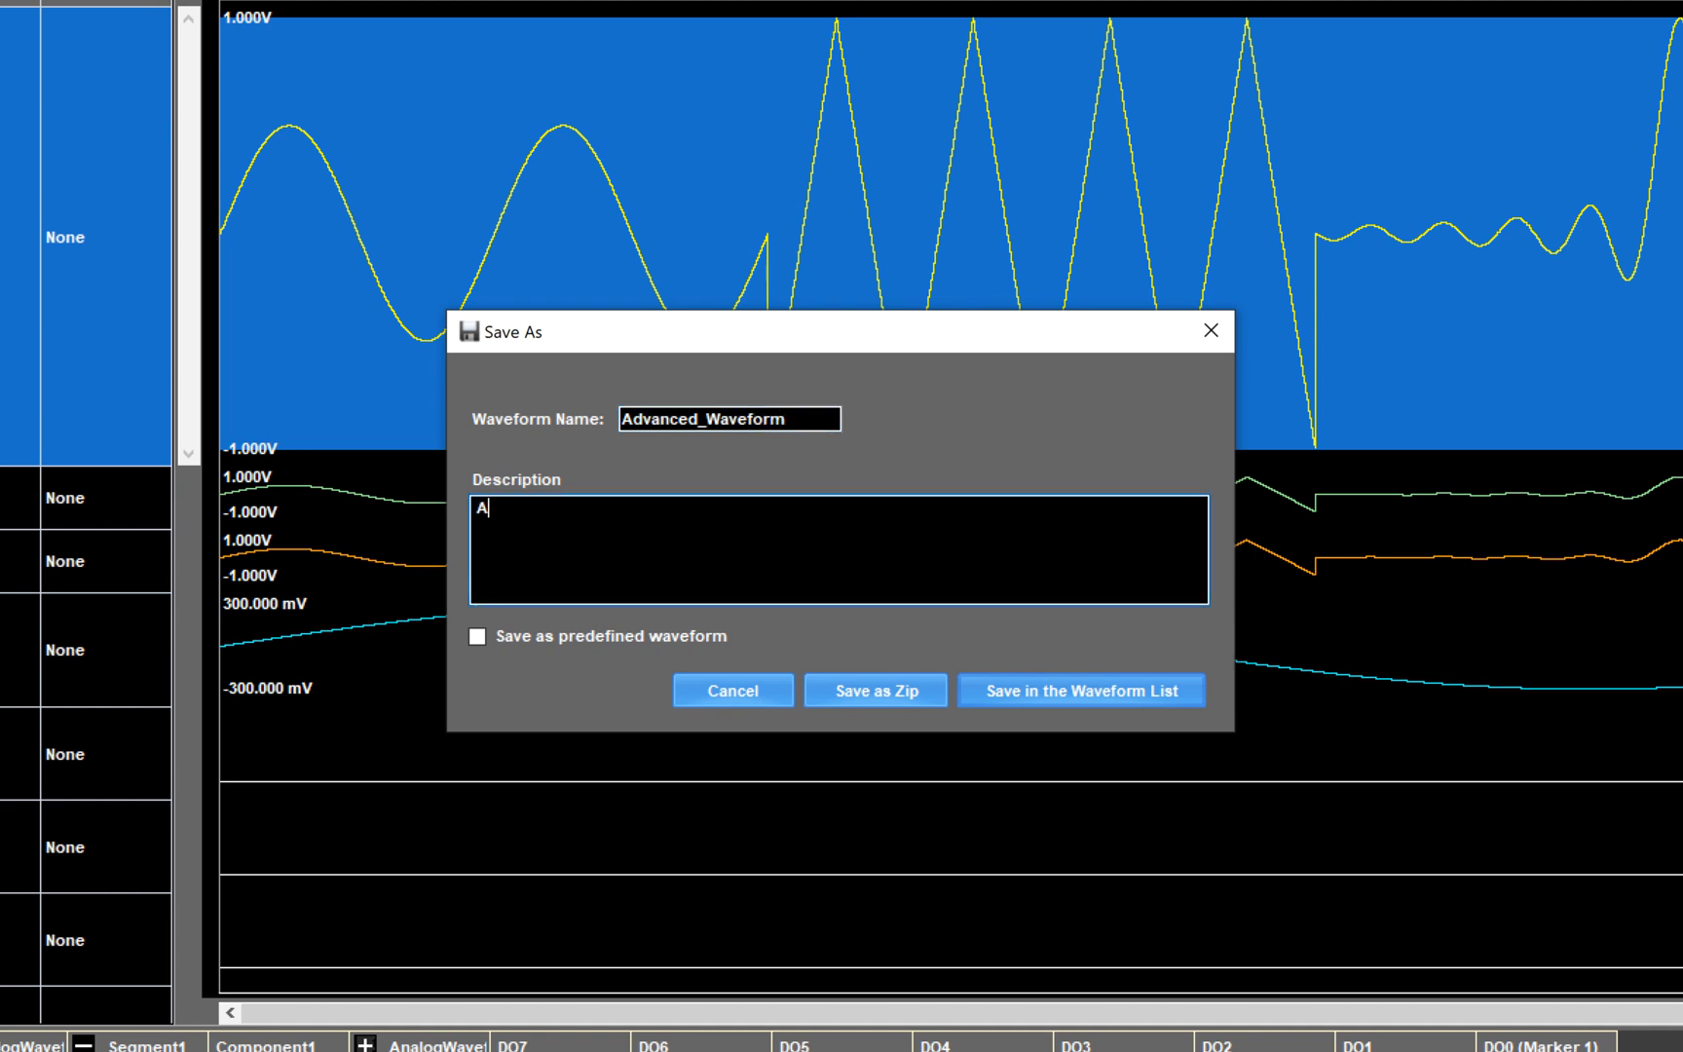
{"action": "type", "text": "dvanced Waveform"}
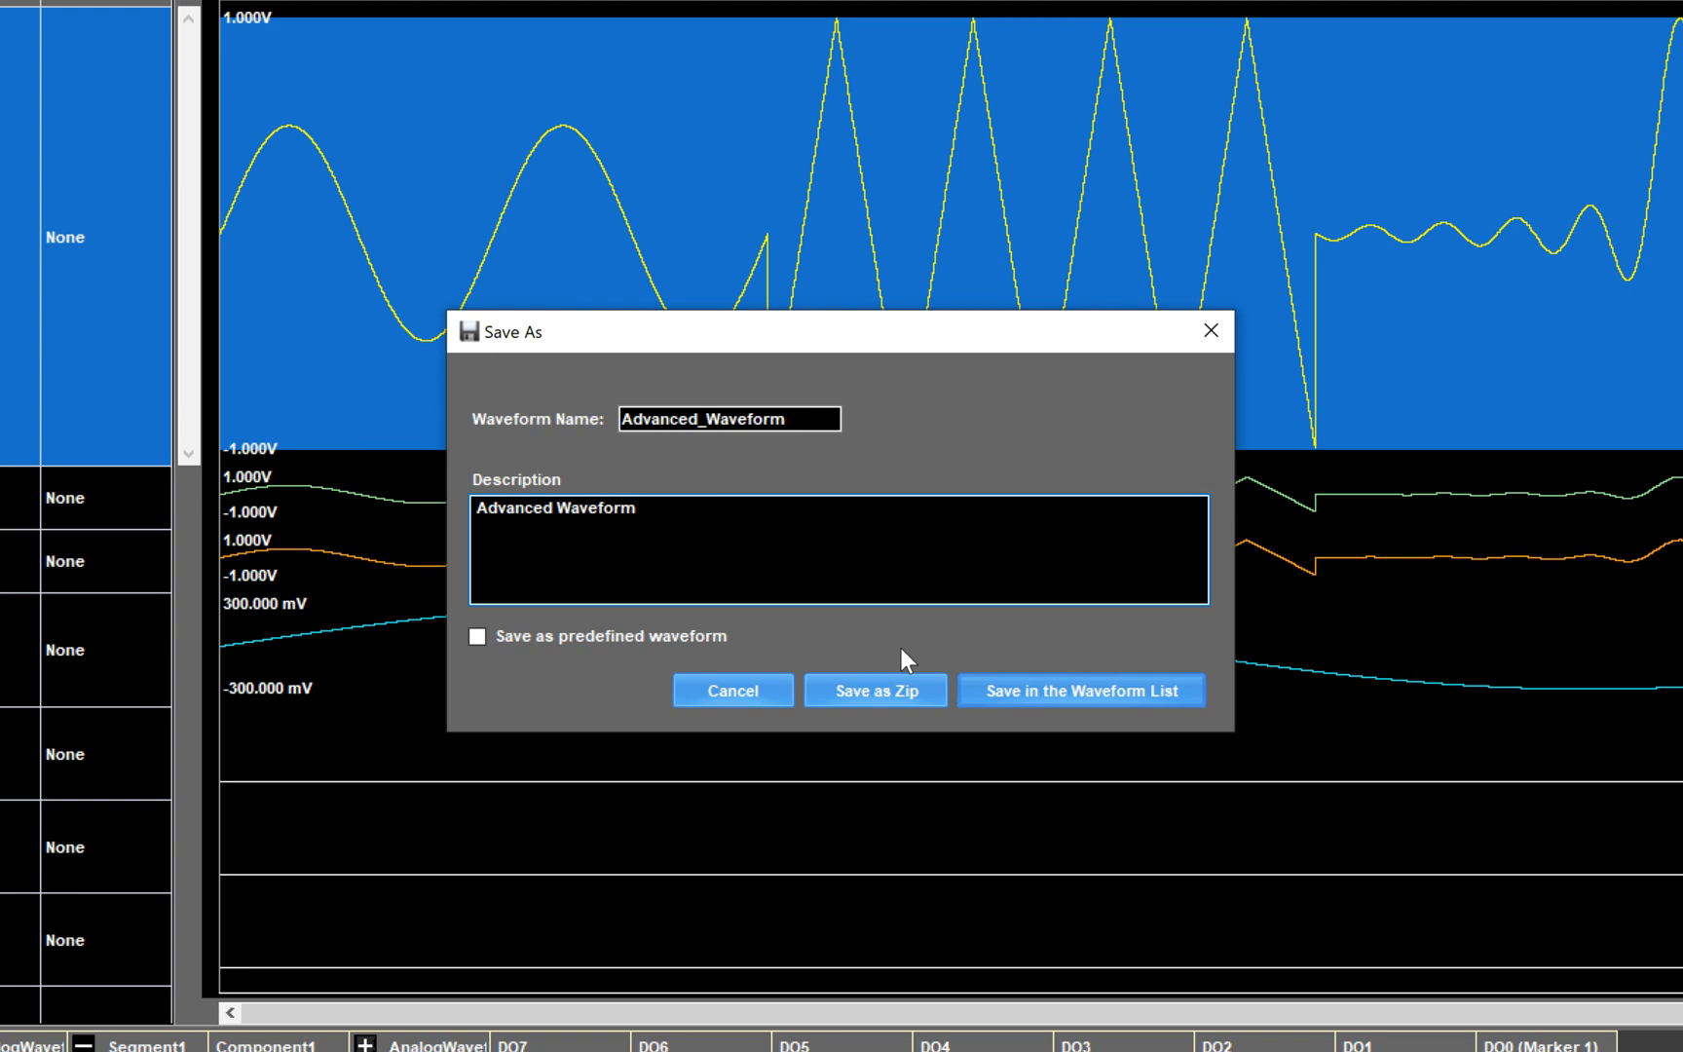
{"action": "left_click", "coordinate": [908, 685]}
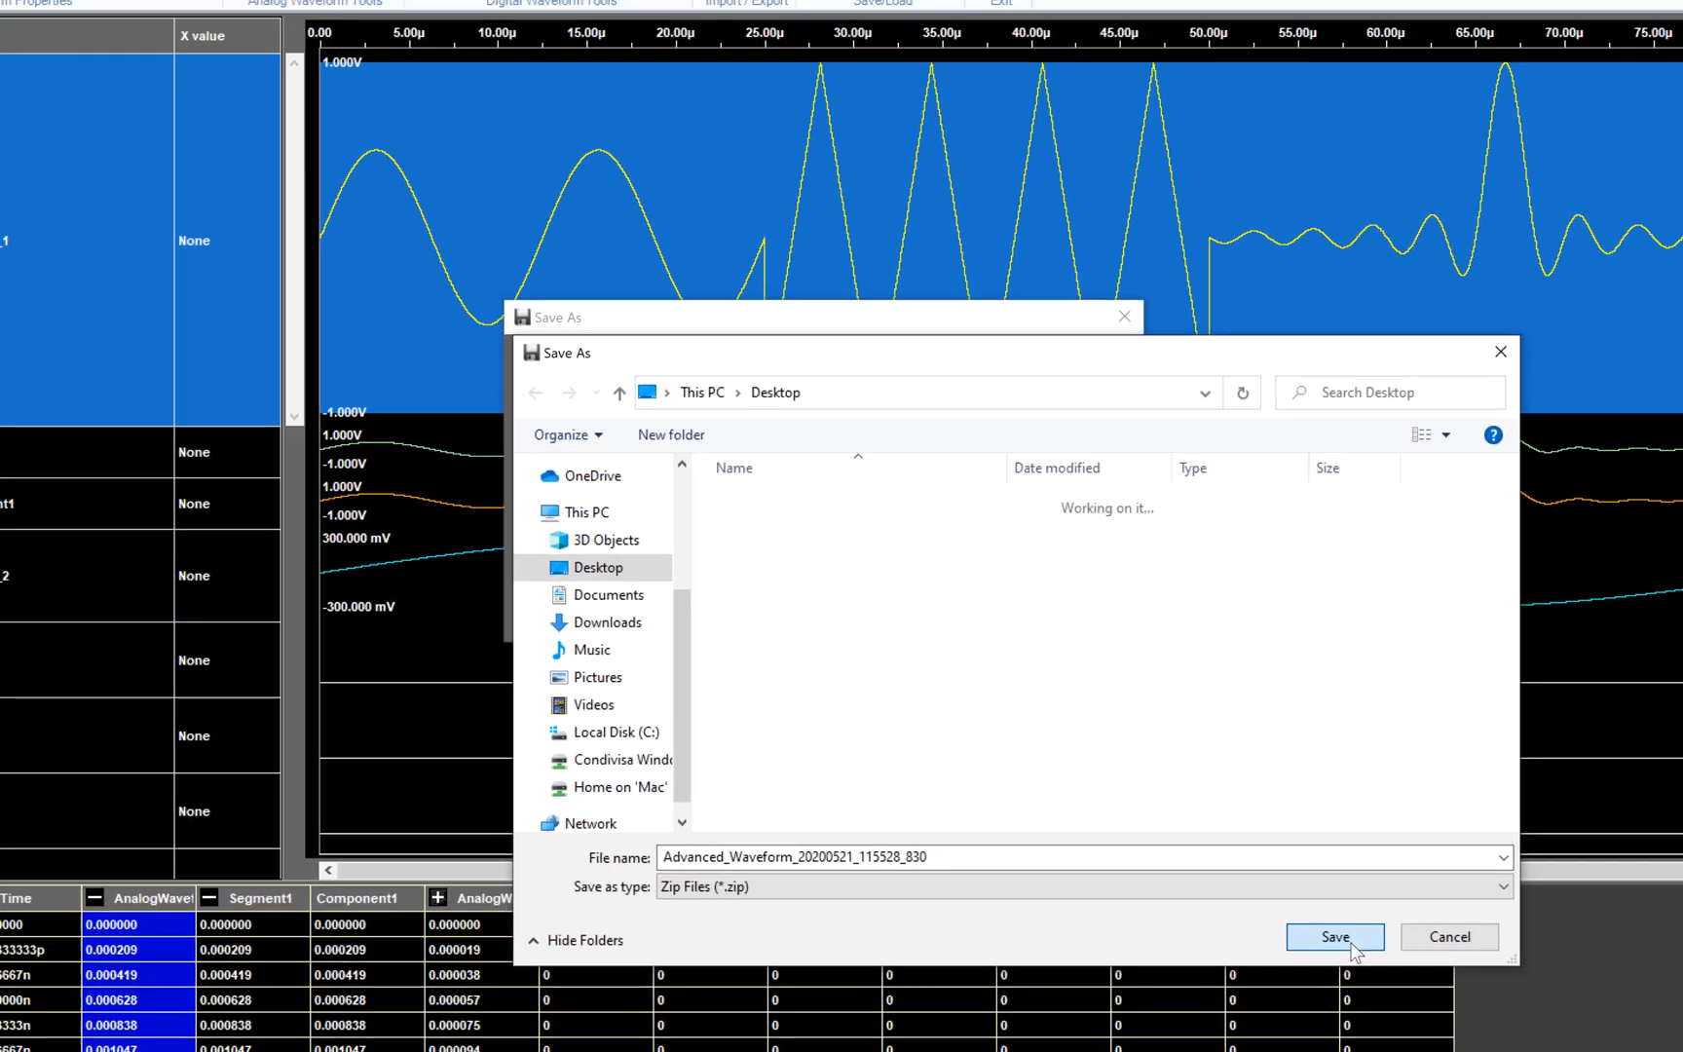
{"action": "left_click", "coordinate": [1450, 985]}
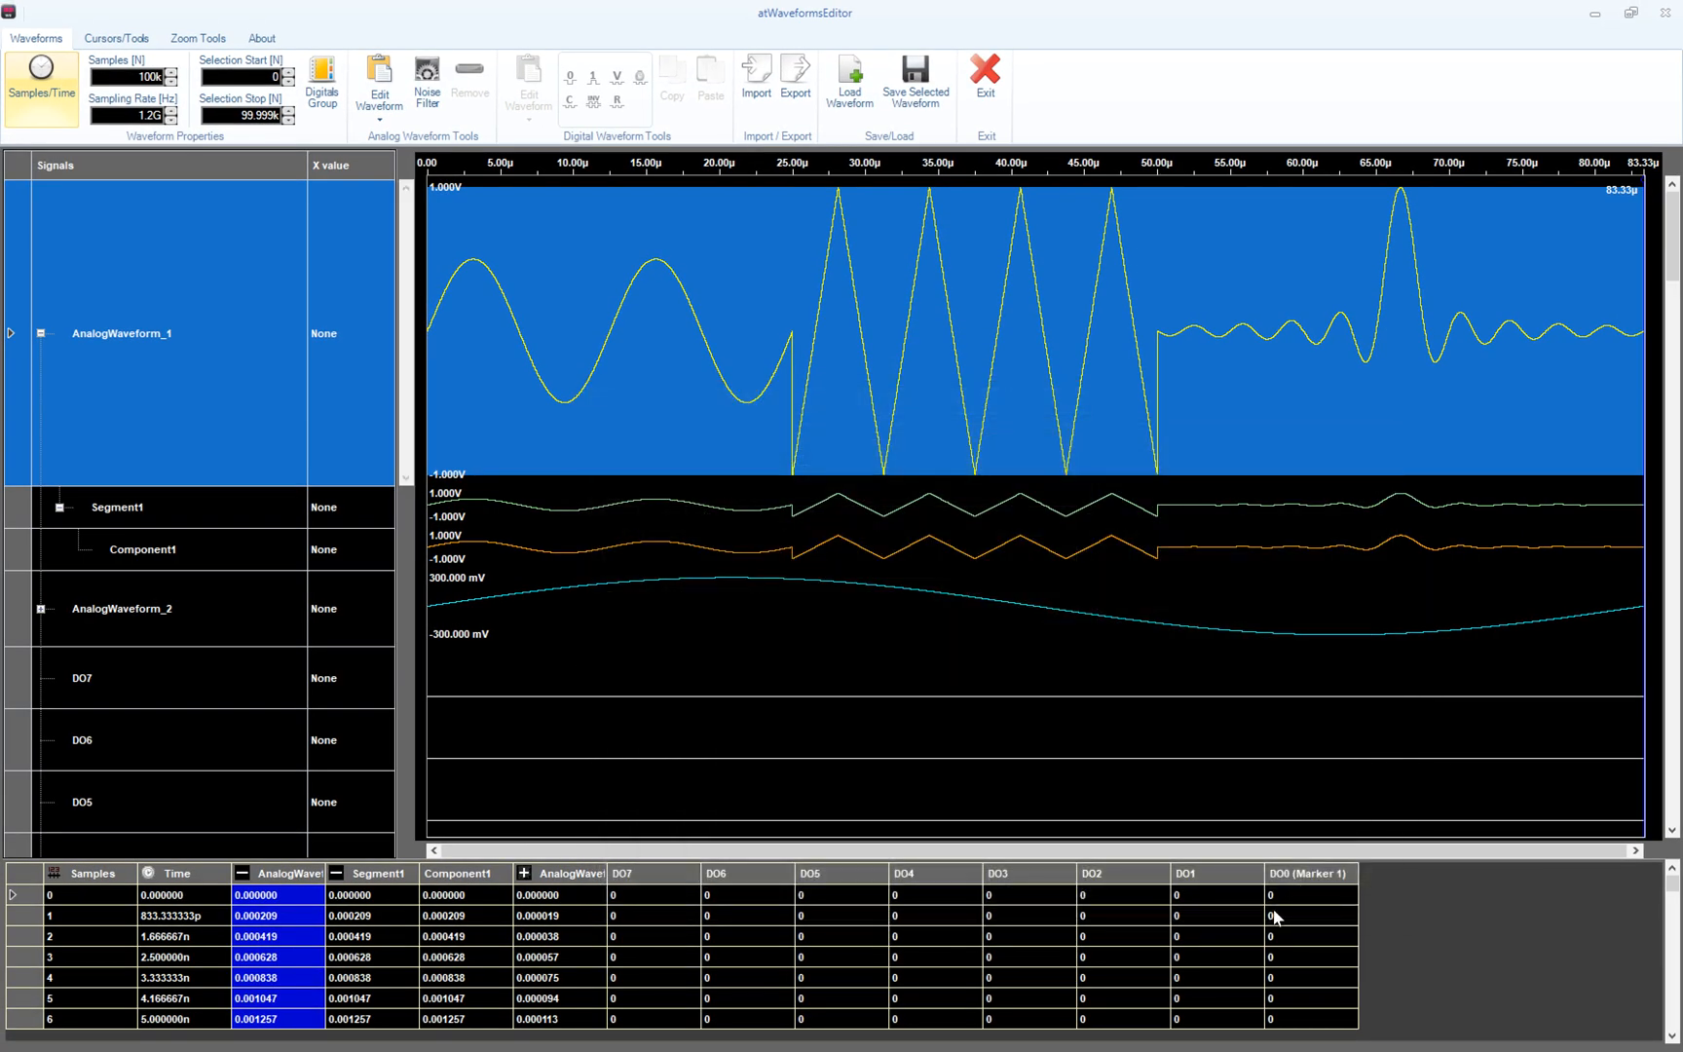
- Minimize the editor and open atTrueArbRider's waveform list from the More menu
{"action": "left_click", "coordinate": [1595, 15]}
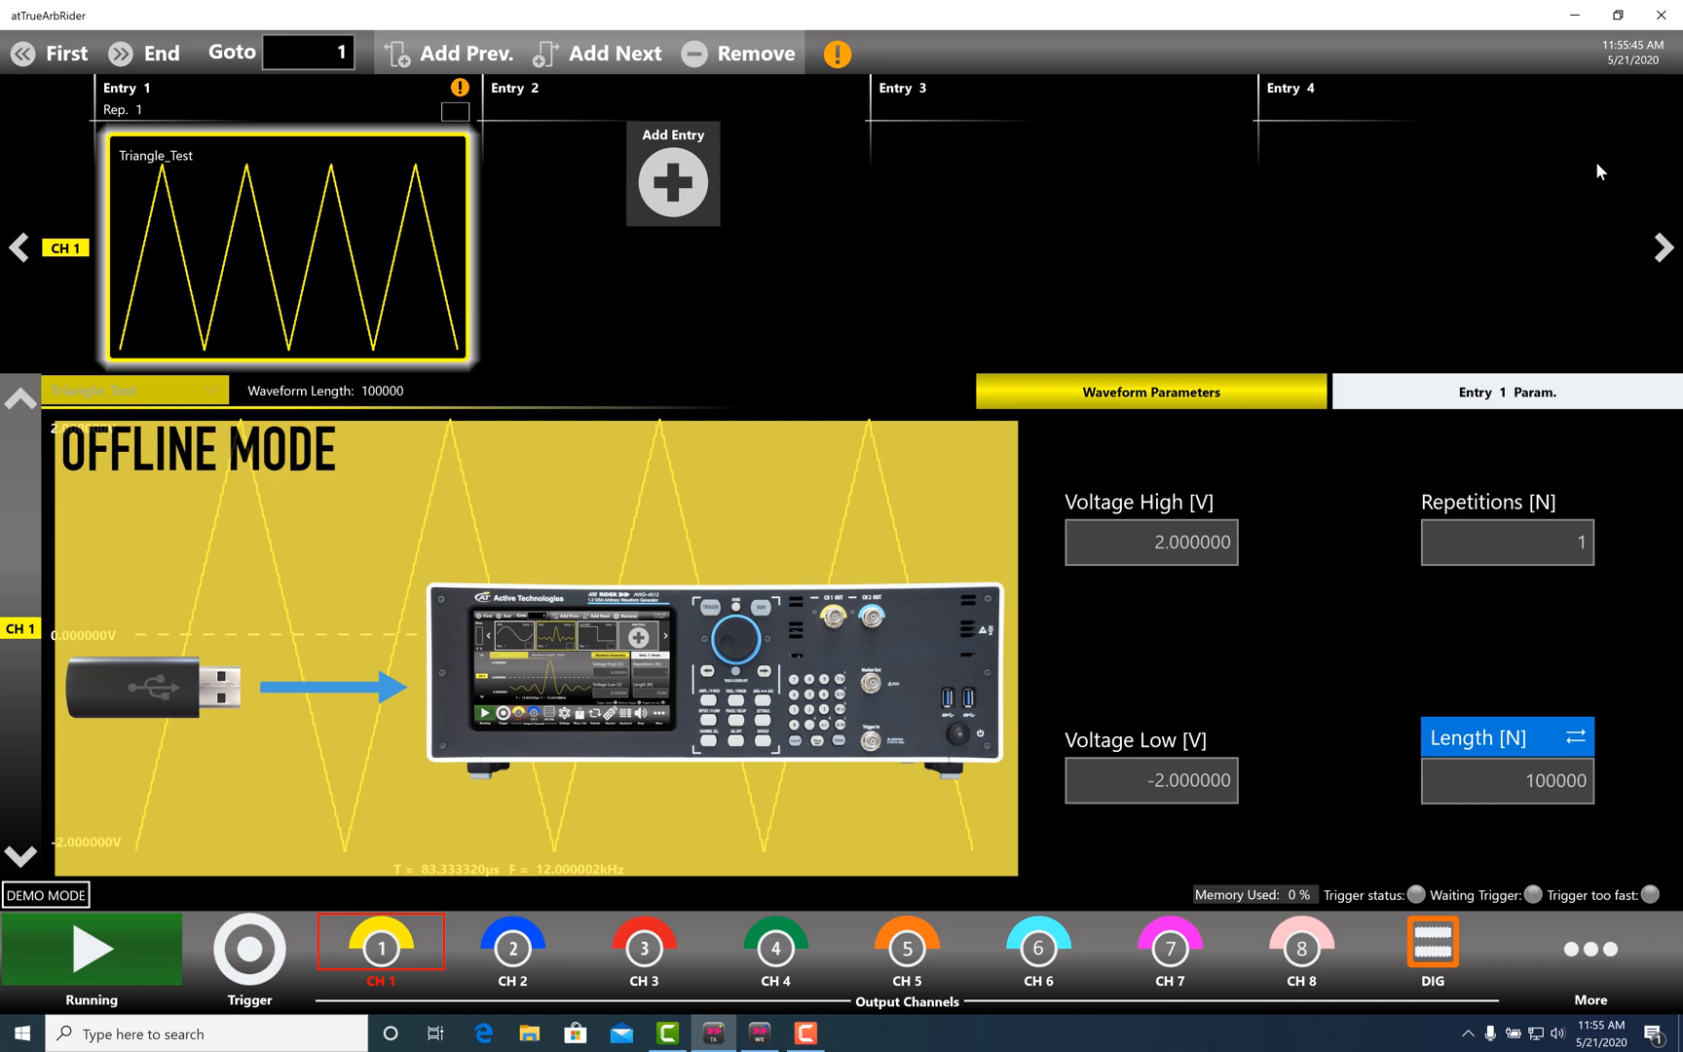
{"action": "left_click", "coordinate": [1595, 967]}
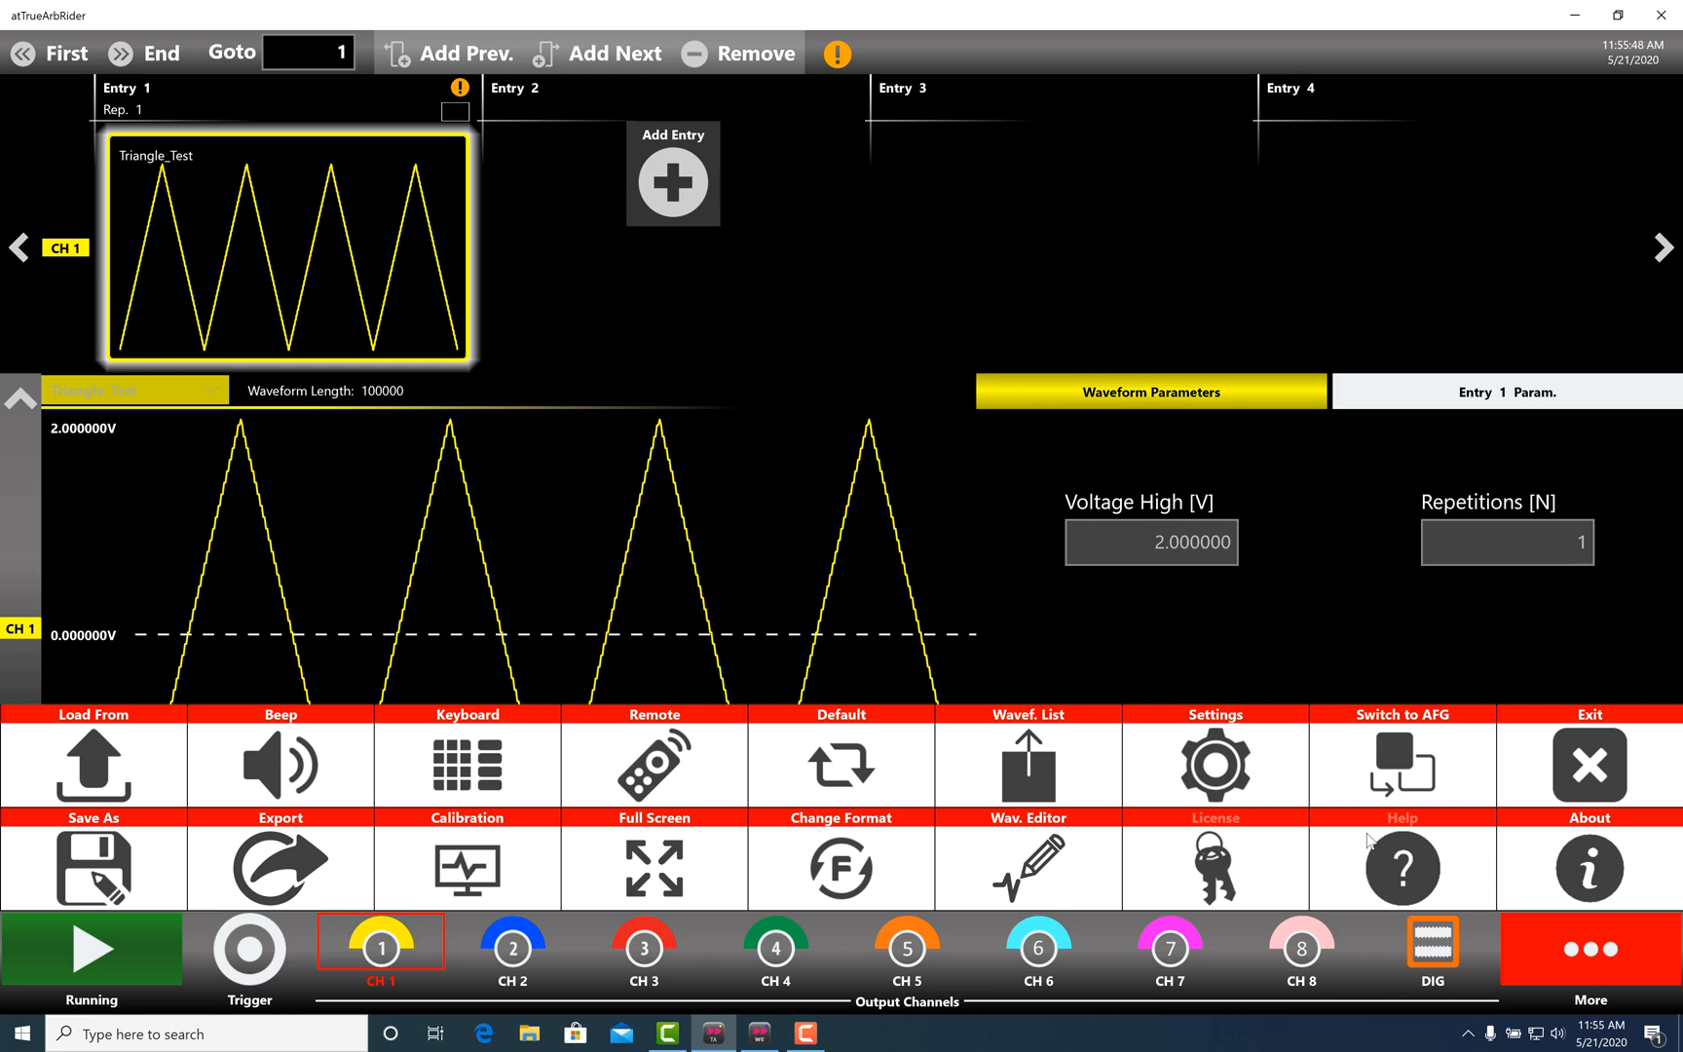
{"action": "left_click", "coordinate": [1013, 787]}
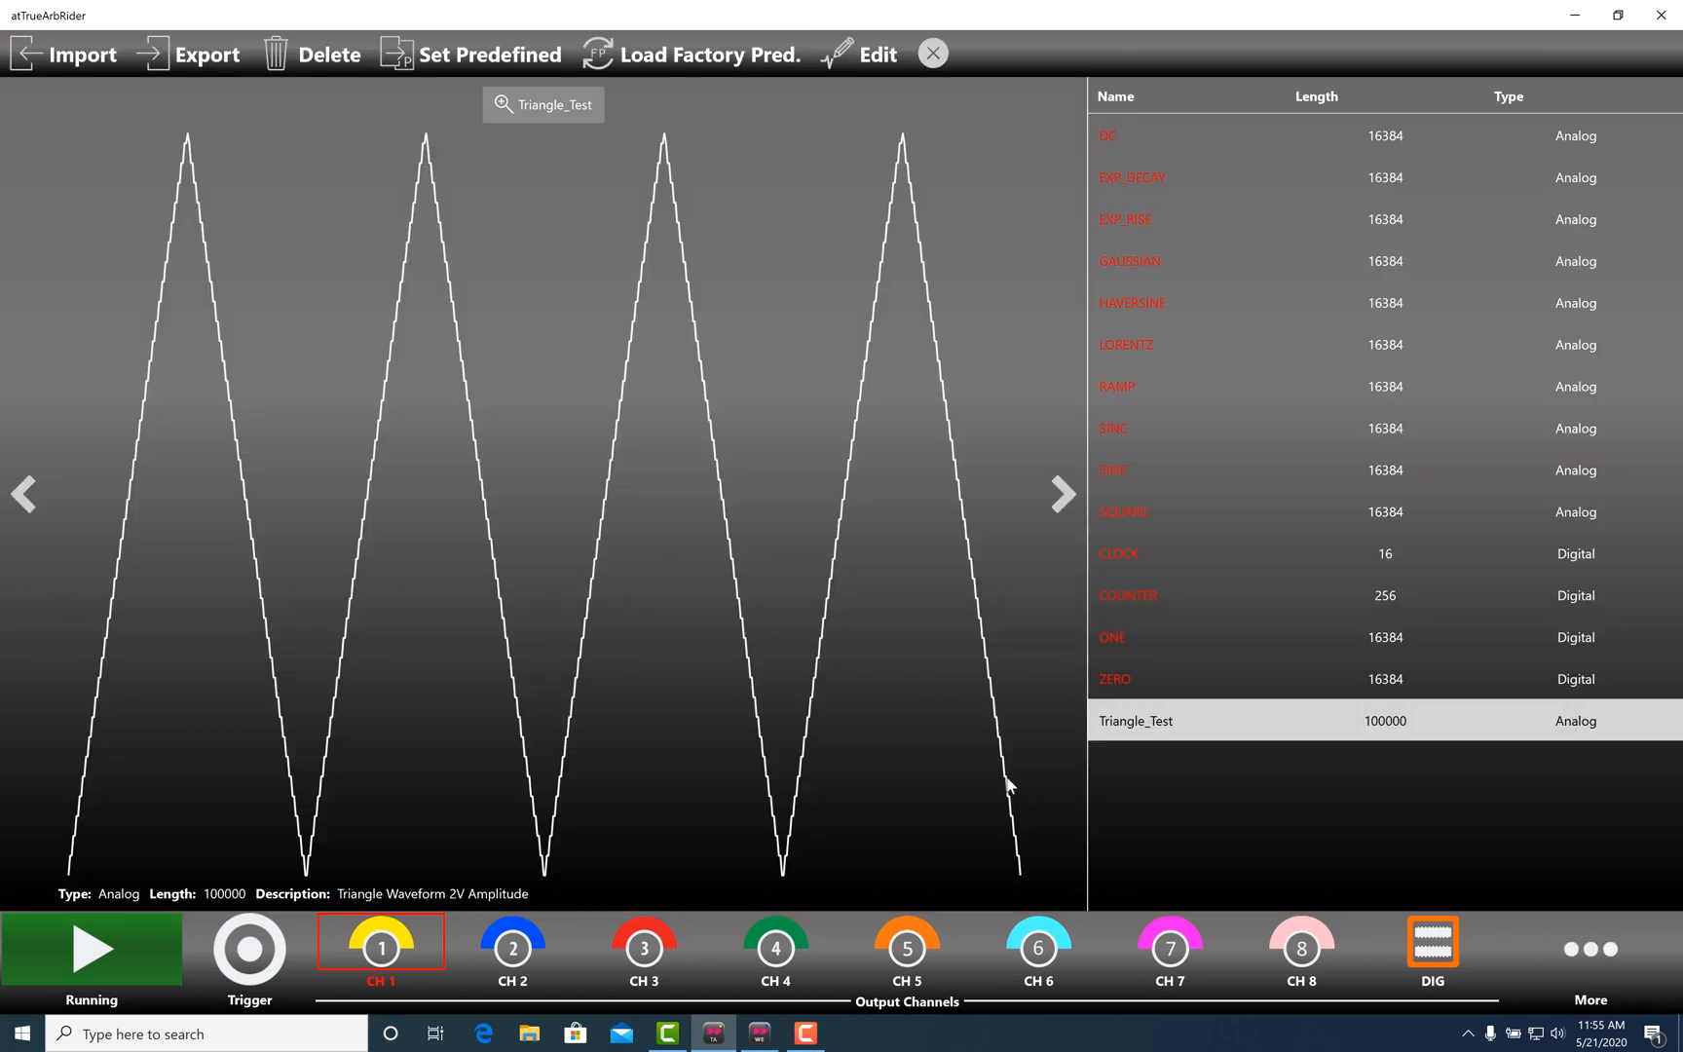
- Import the Advanced_Waveform zip from the Desktop and preview it in the list
{"action": "left_click", "coordinate": [104, 61]}
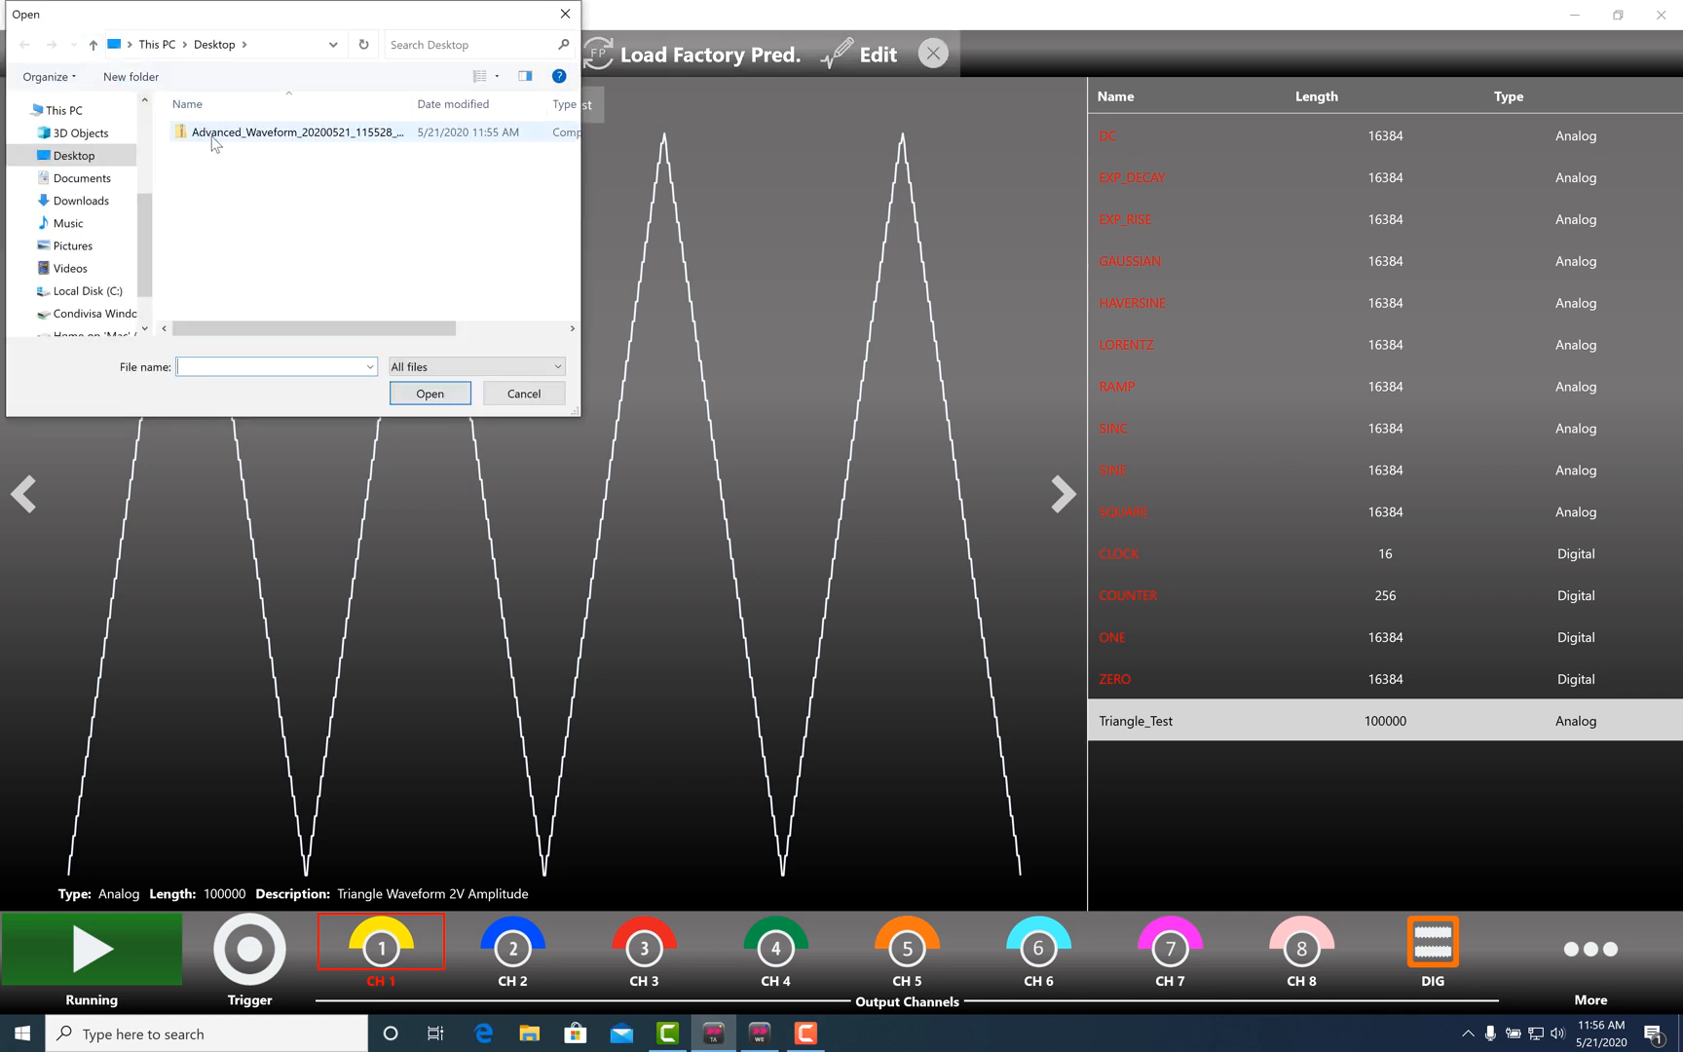
{"action": "left_click", "coordinate": [202, 132]}
{"action": "left_click", "coordinate": [429, 394]}
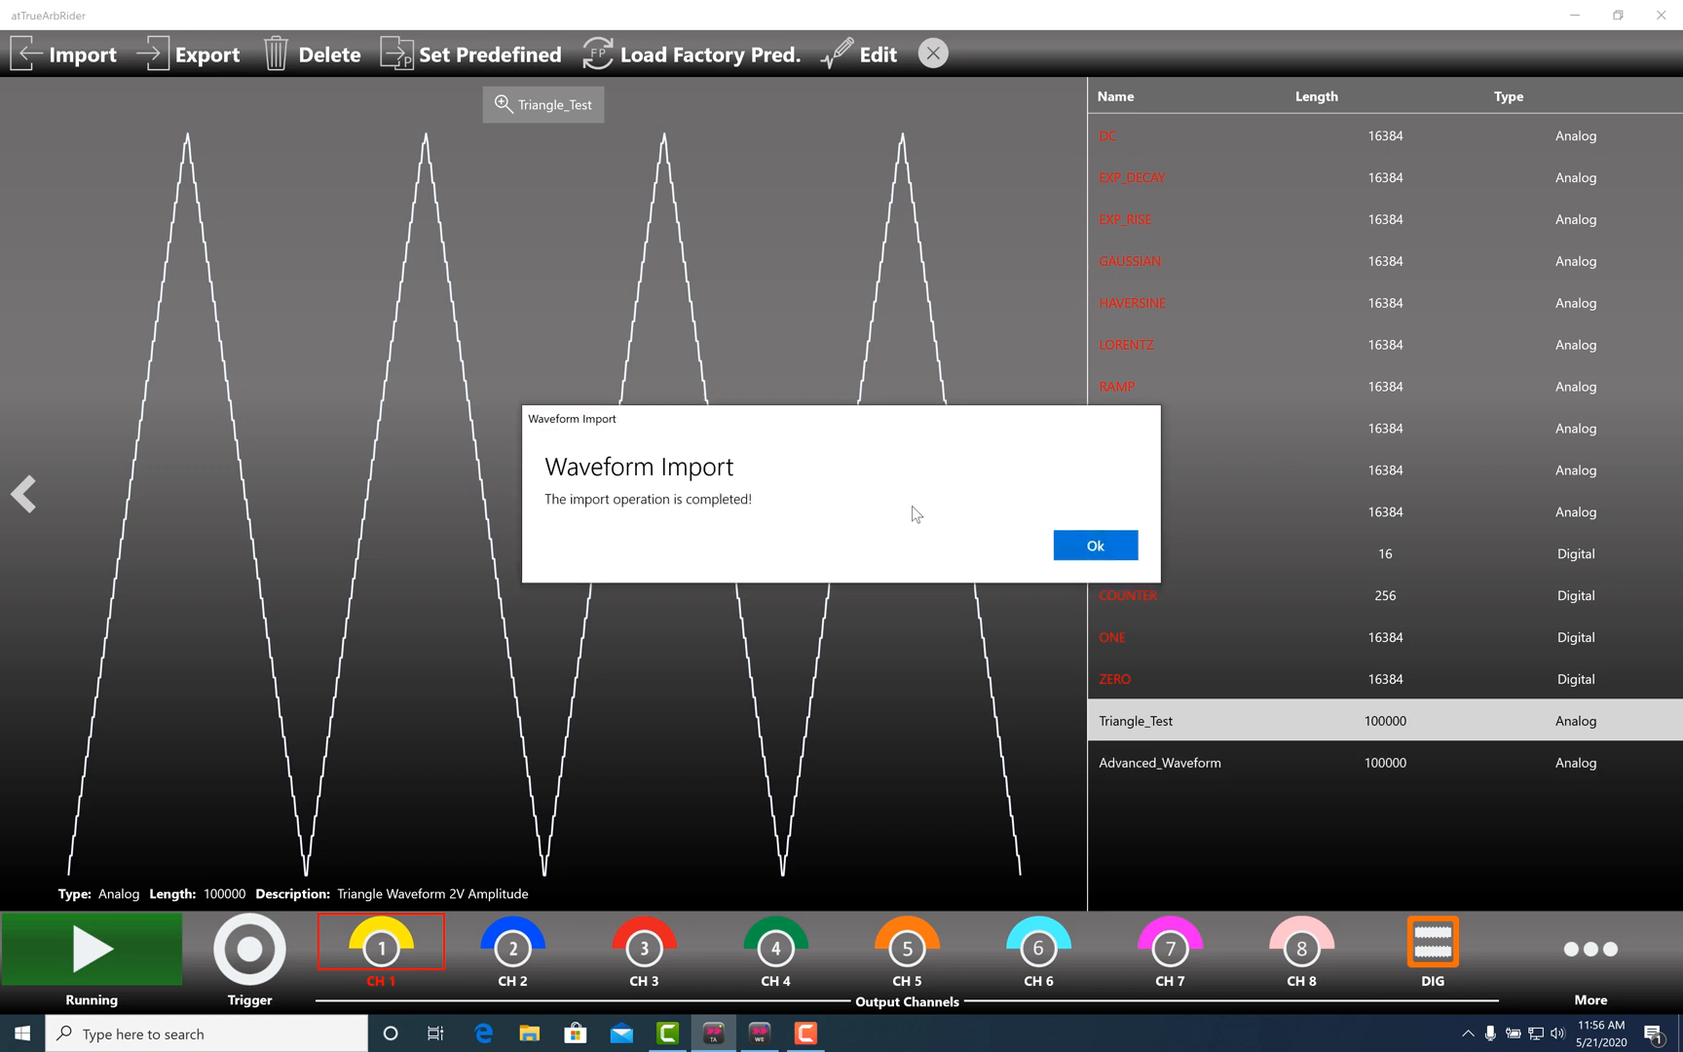
{"action": "left_click", "coordinate": [1093, 545]}
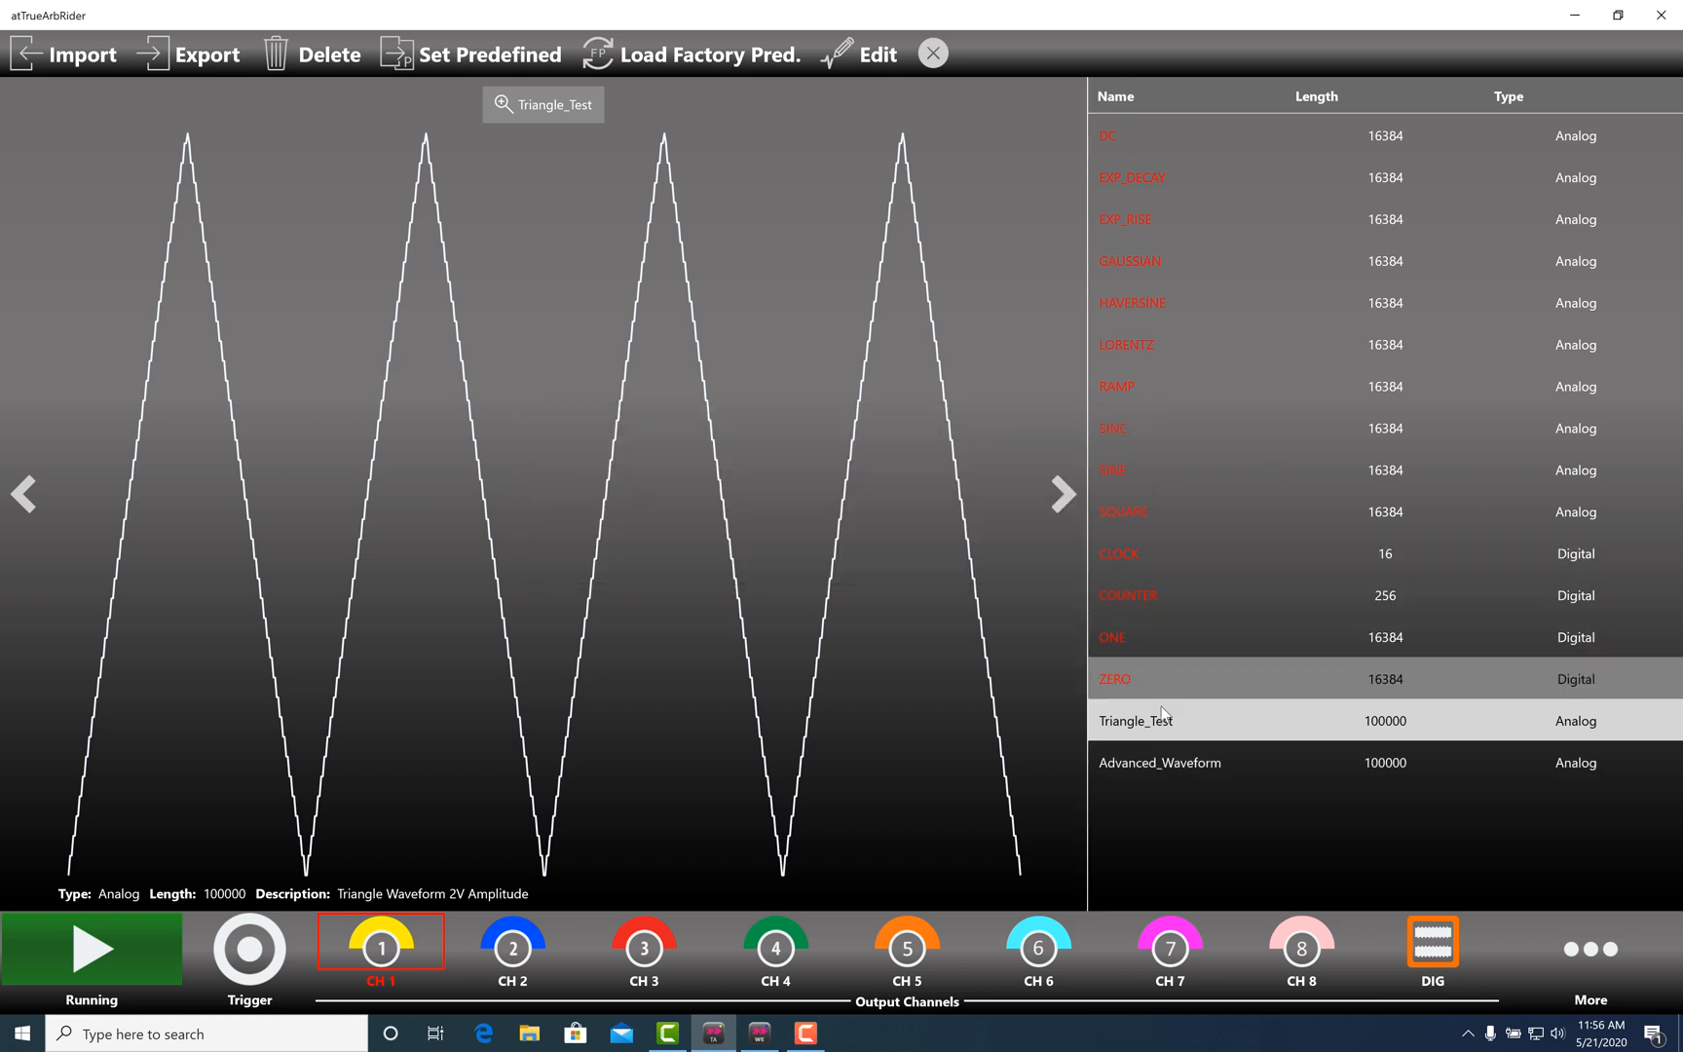
{"action": "left_click", "coordinate": [1176, 756]}
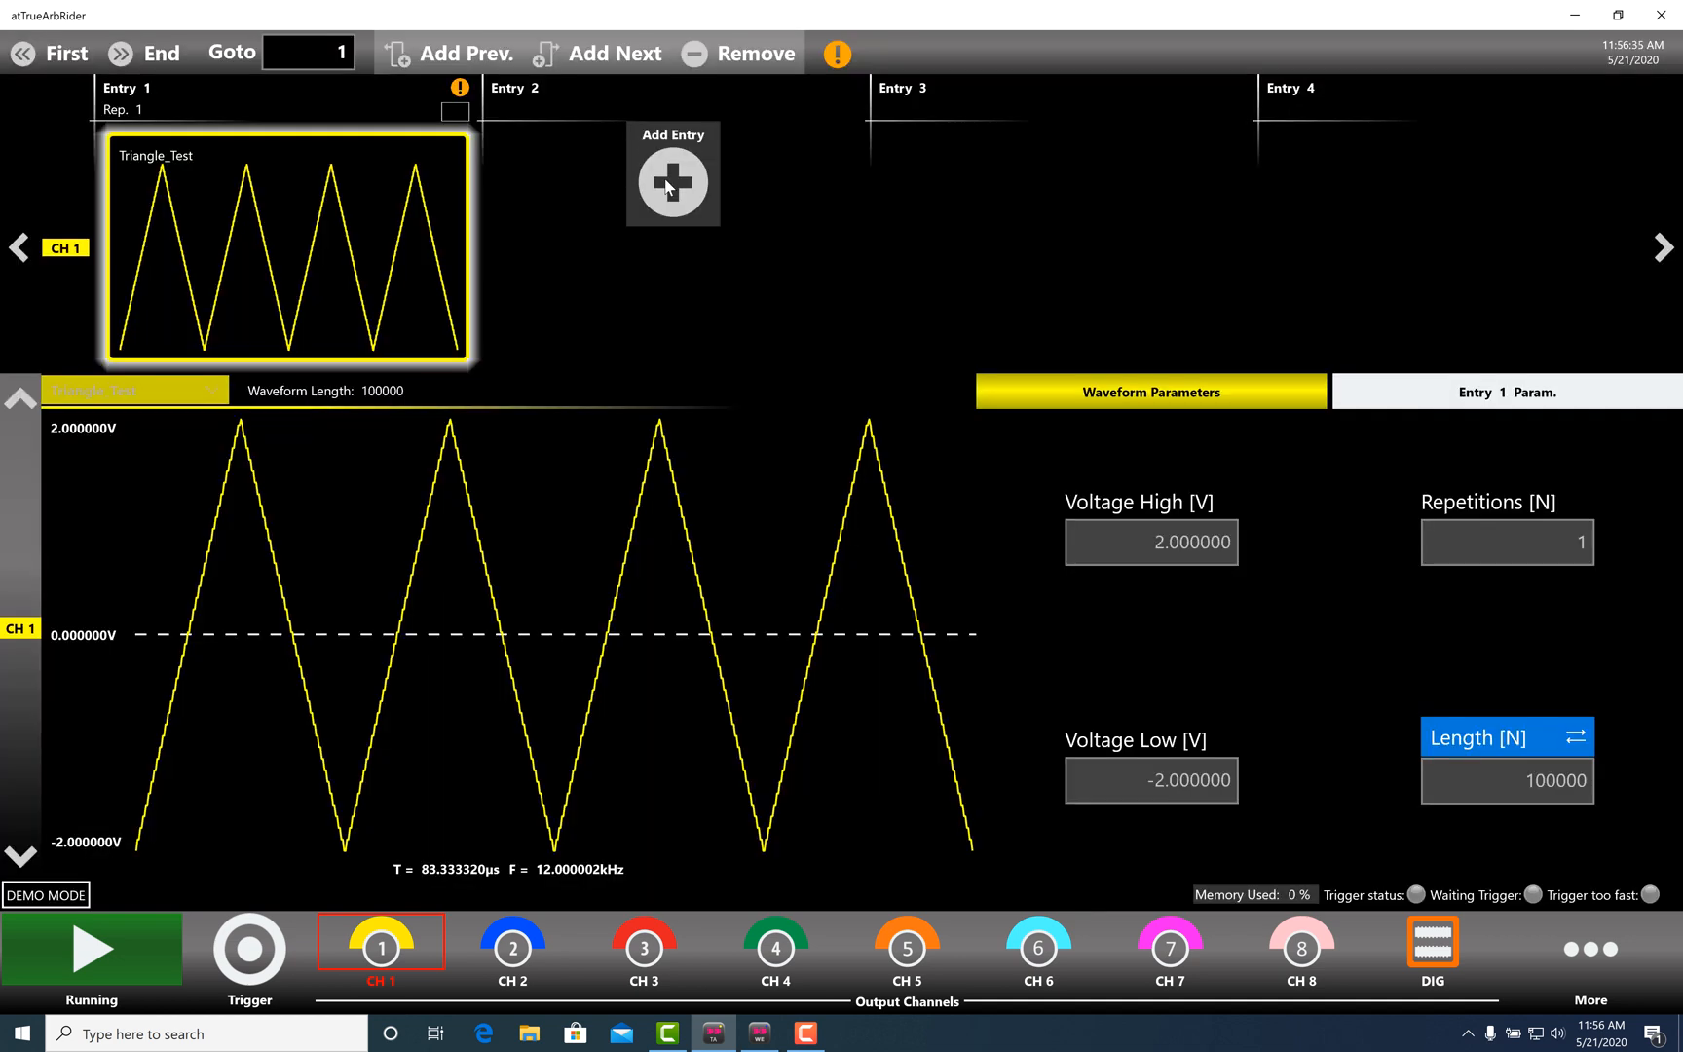
- Stop output, add CH 1 Entry 2 set to Advanced_Waveform, and restart the output
{"action": "left_click", "coordinate": [106, 978]}
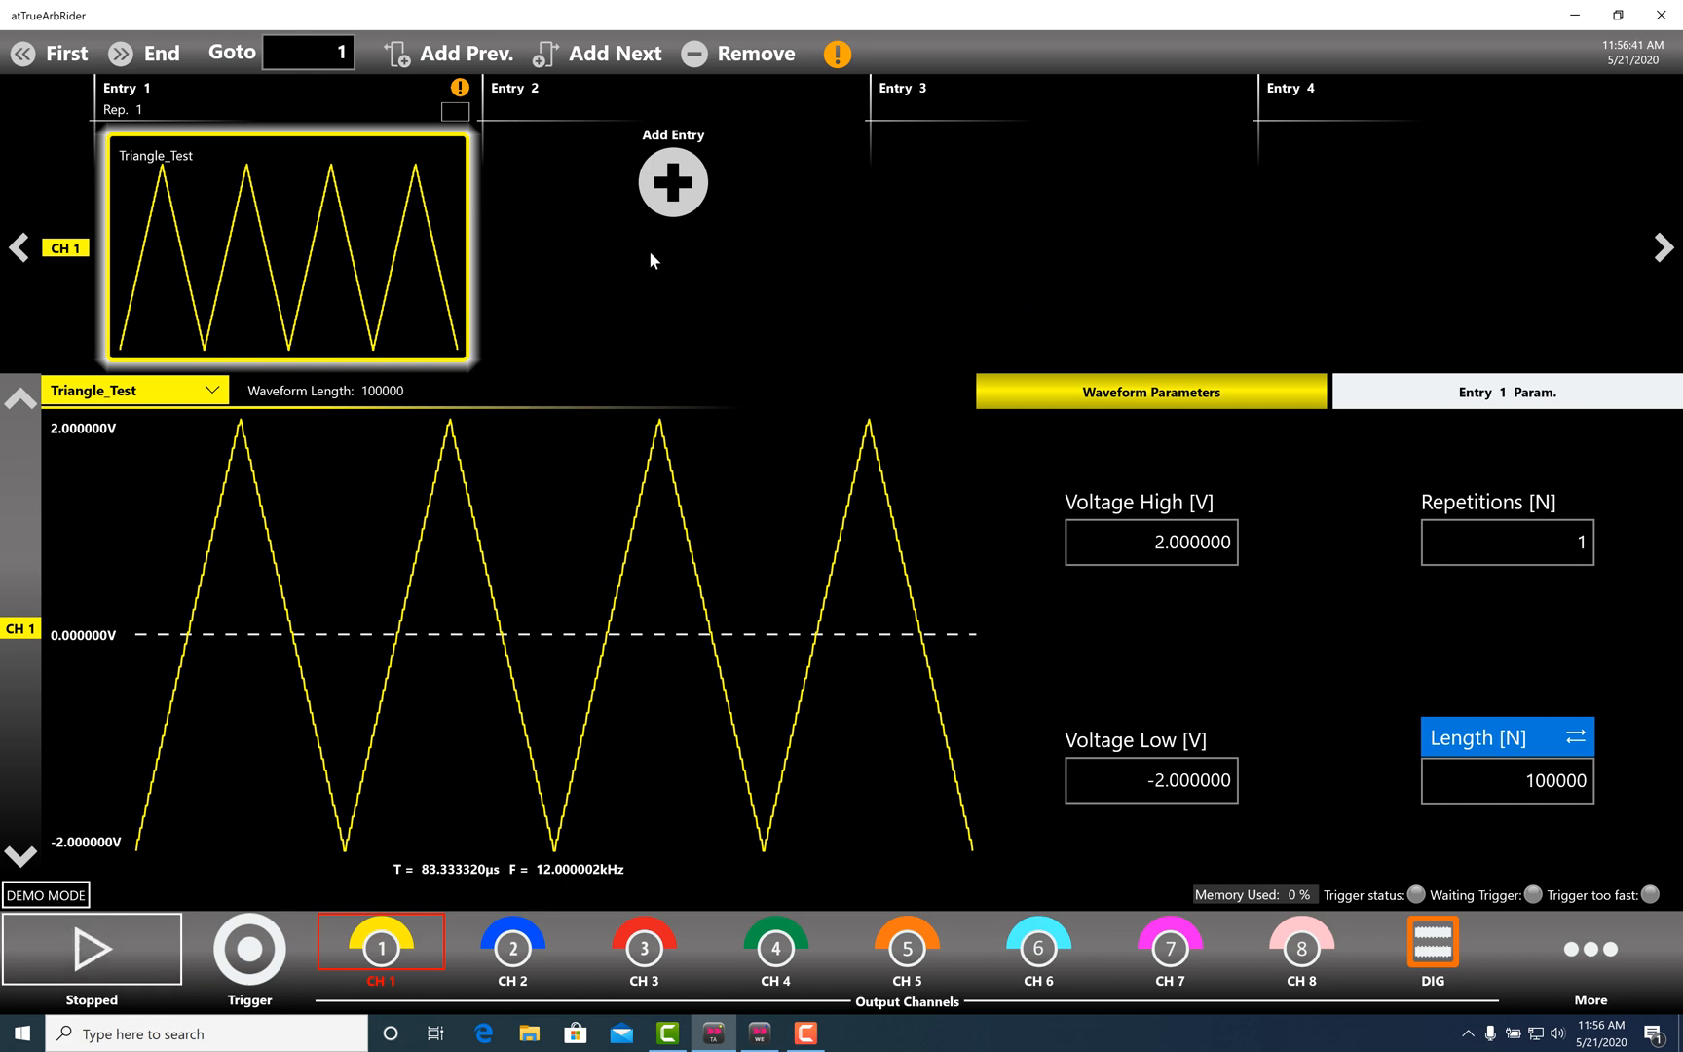
{"action": "left_click", "coordinate": [673, 185]}
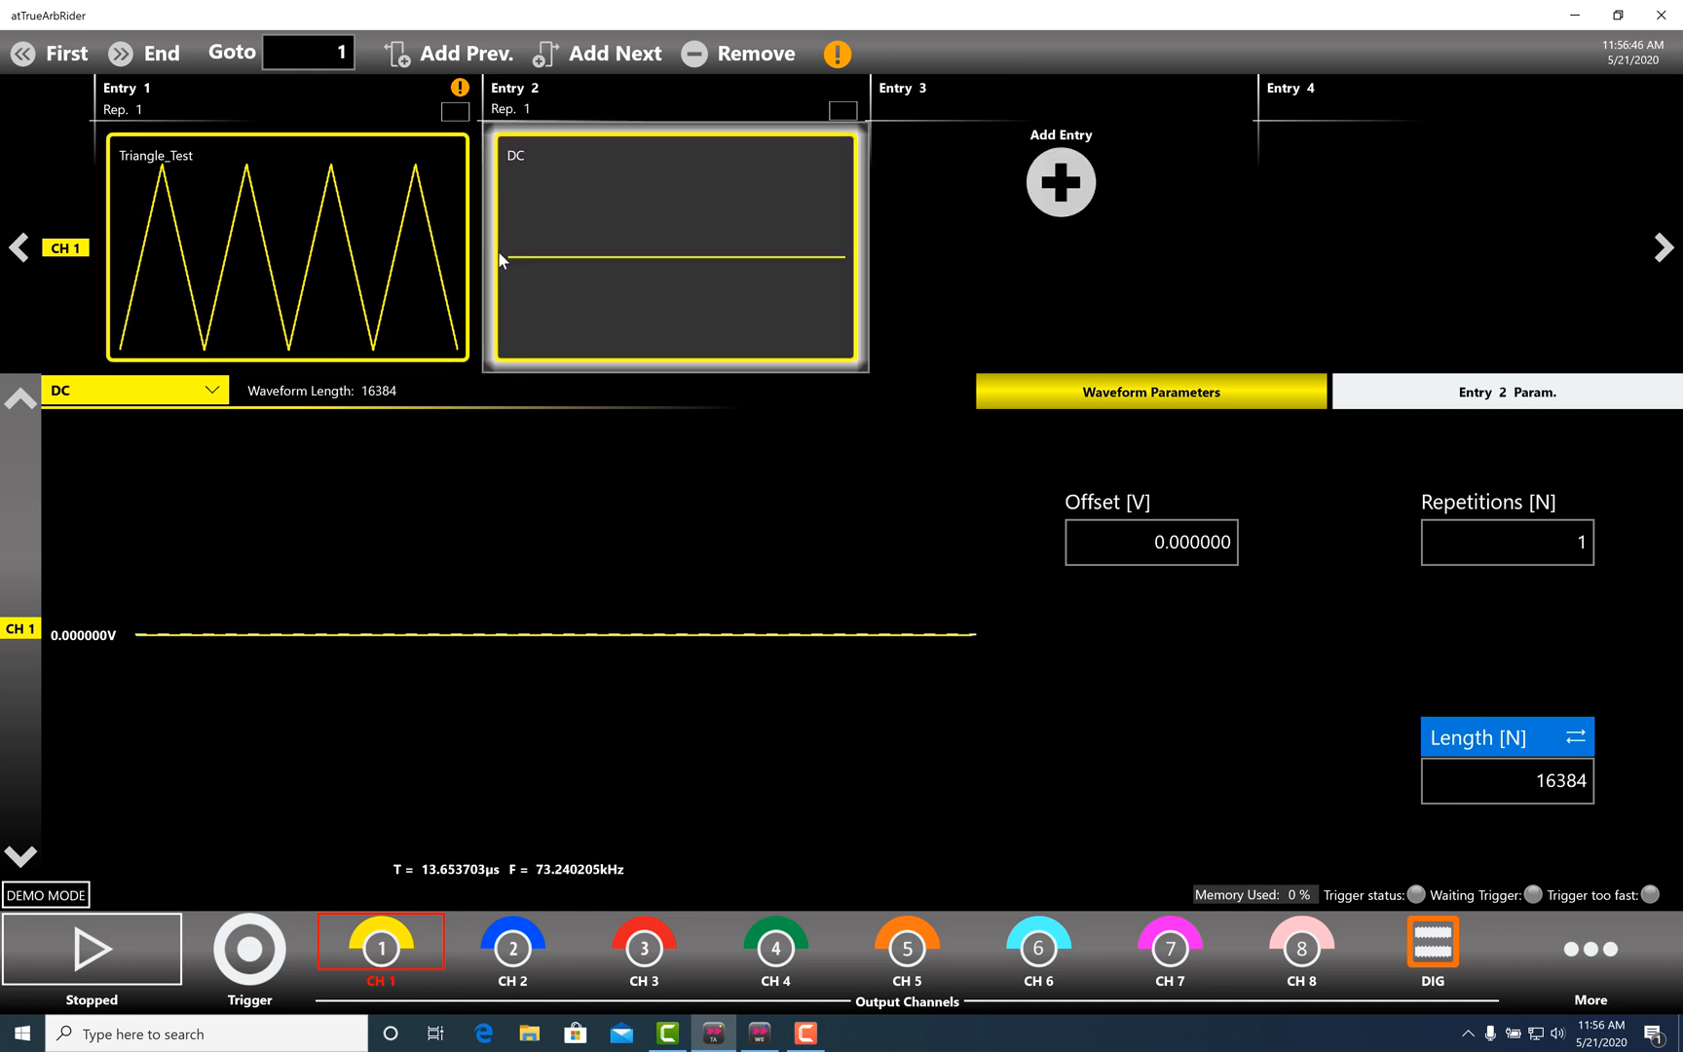
{"action": "left_click", "coordinate": [209, 392]}
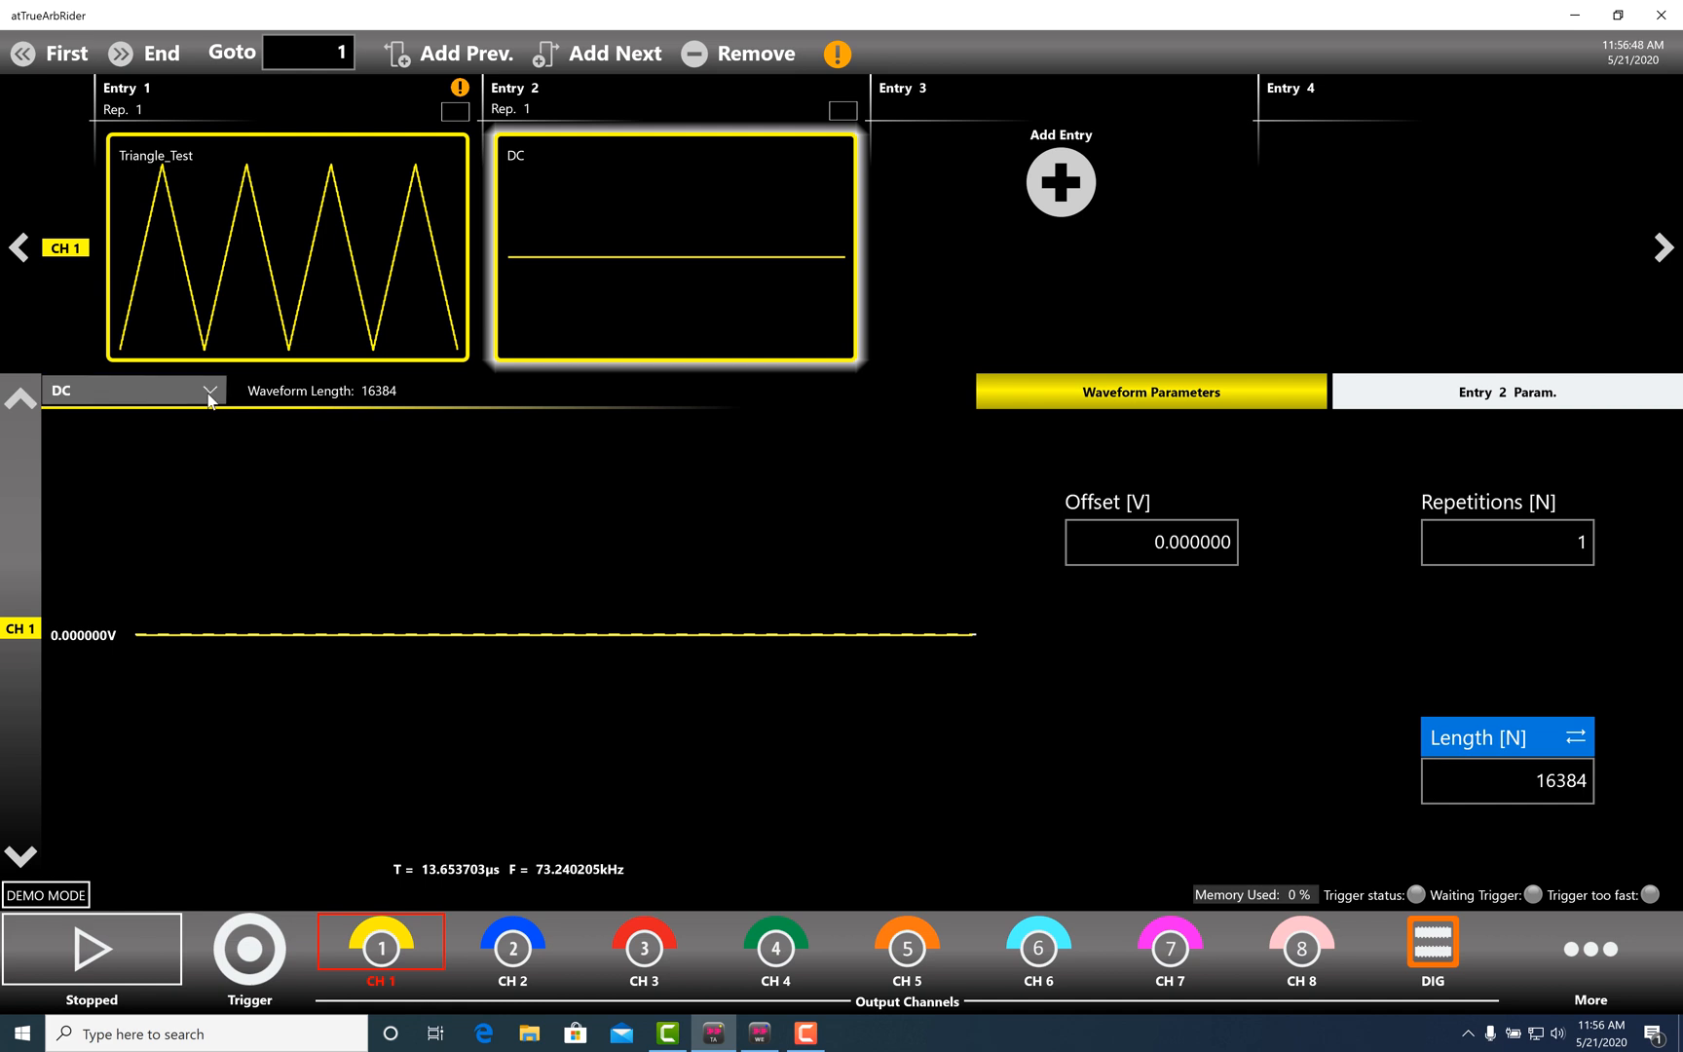
{"action": "scroll", "coordinate": [337, 446], "scroll_direction": "down", "scroll_amount": 1}
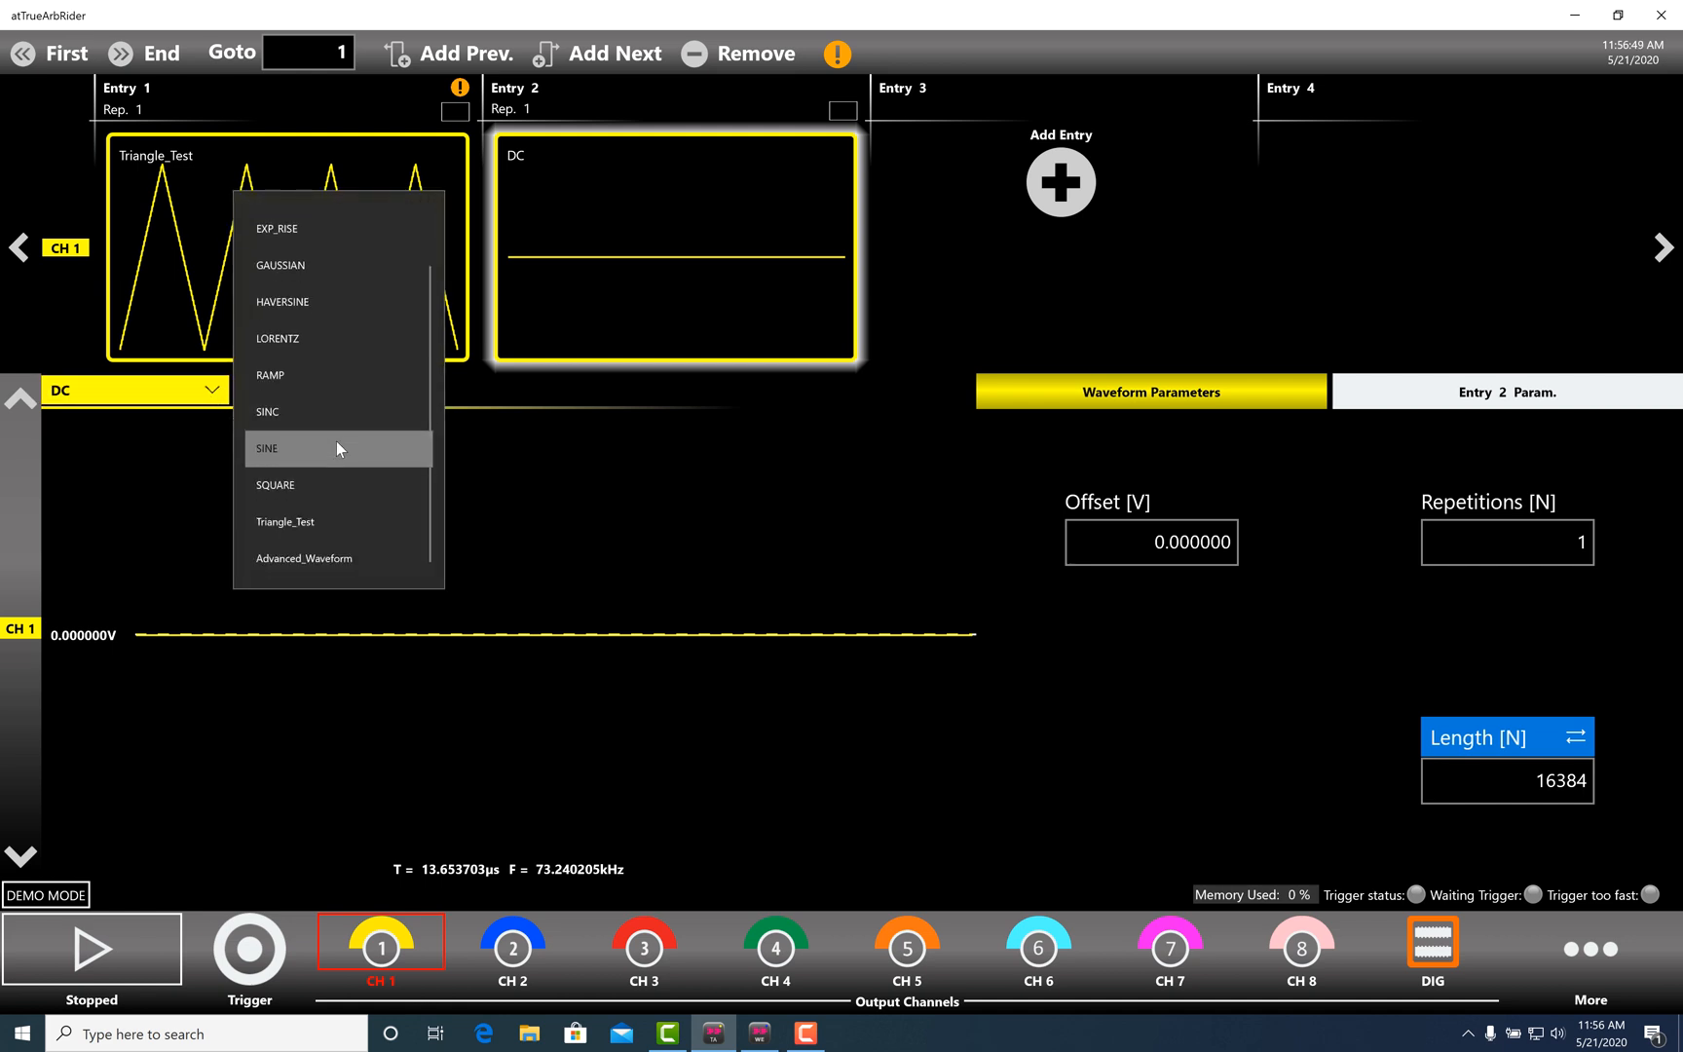
{"action": "left_click", "coordinate": [336, 560]}
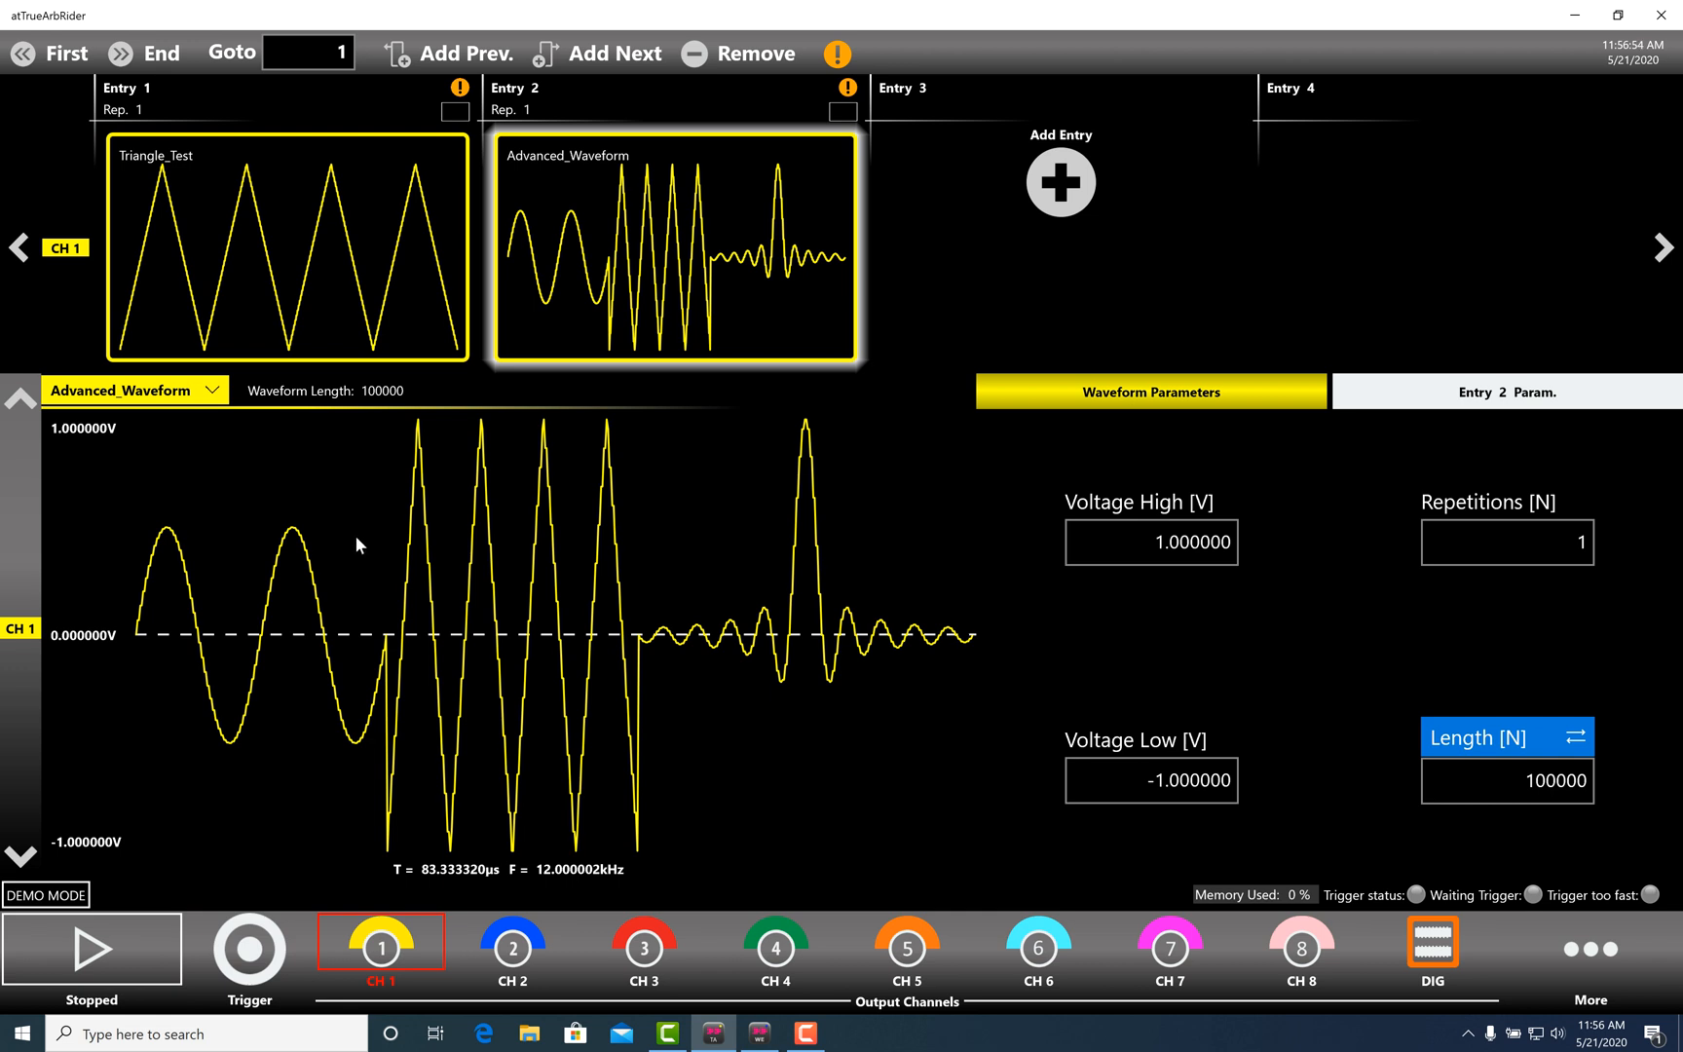
{"action": "left_click", "coordinate": [114, 942]}
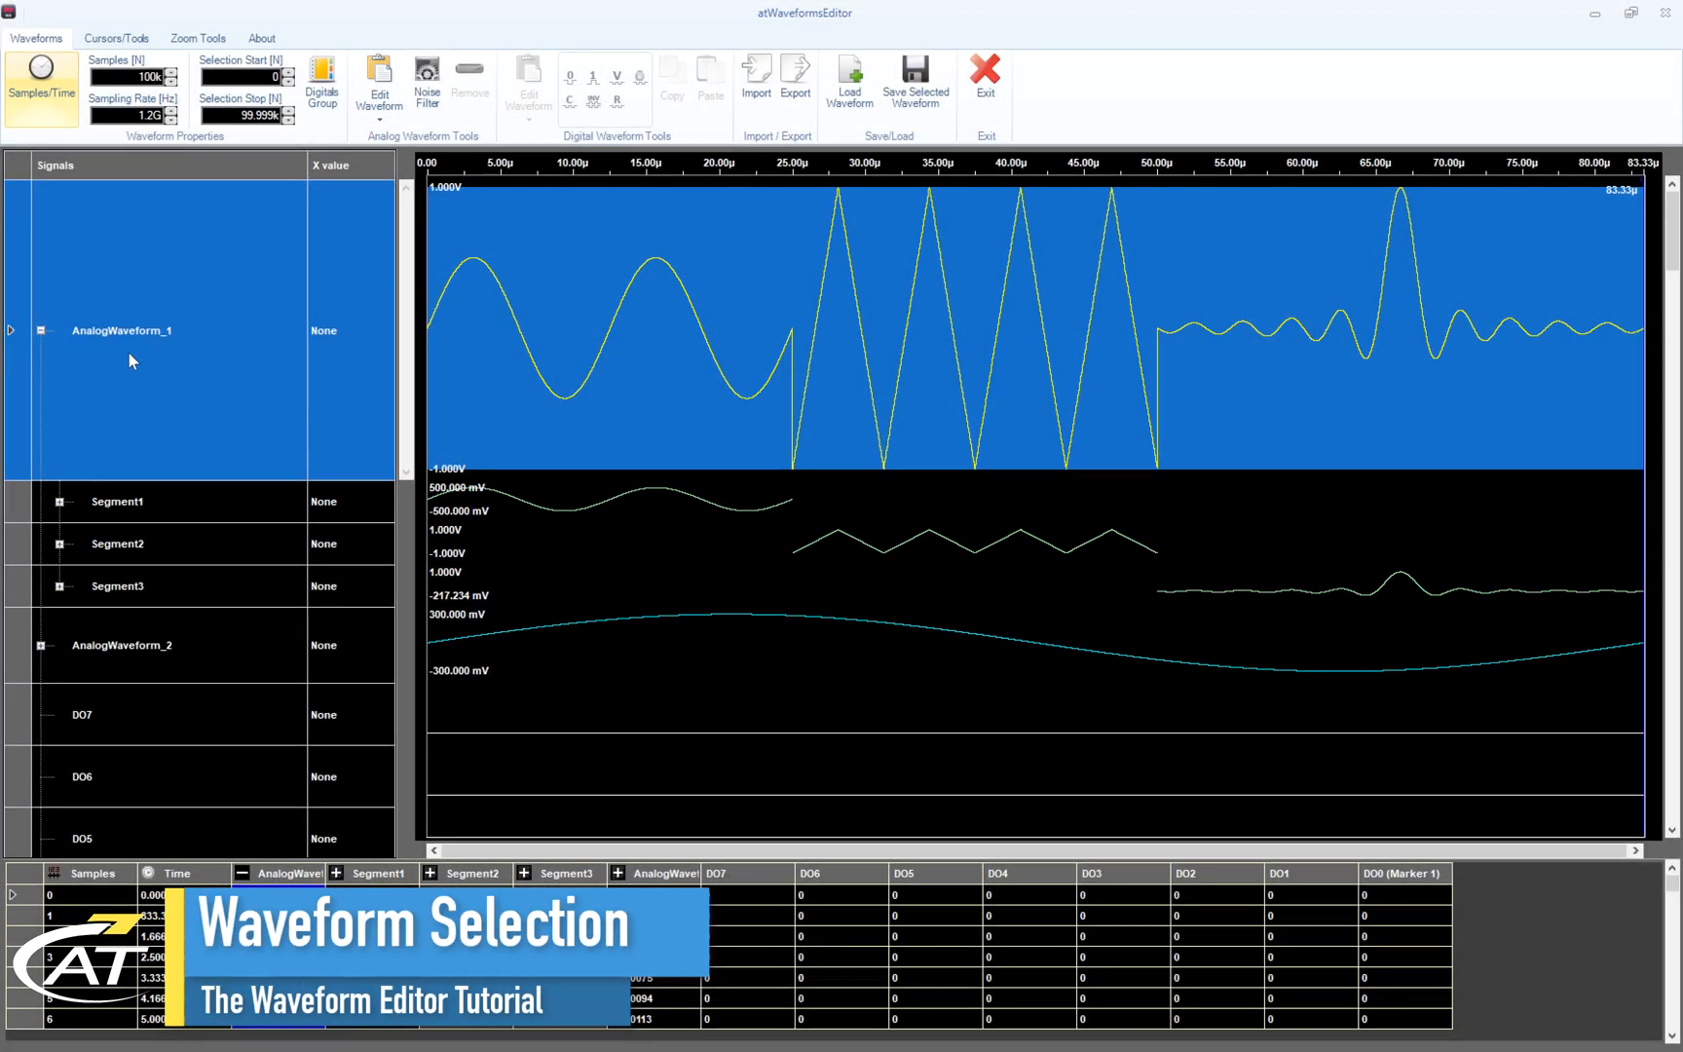
- Collapse AnalogWaveform_1's segment rows and select all of AnalogWaveform_2
{"action": "left_click", "coordinate": [41, 331]}
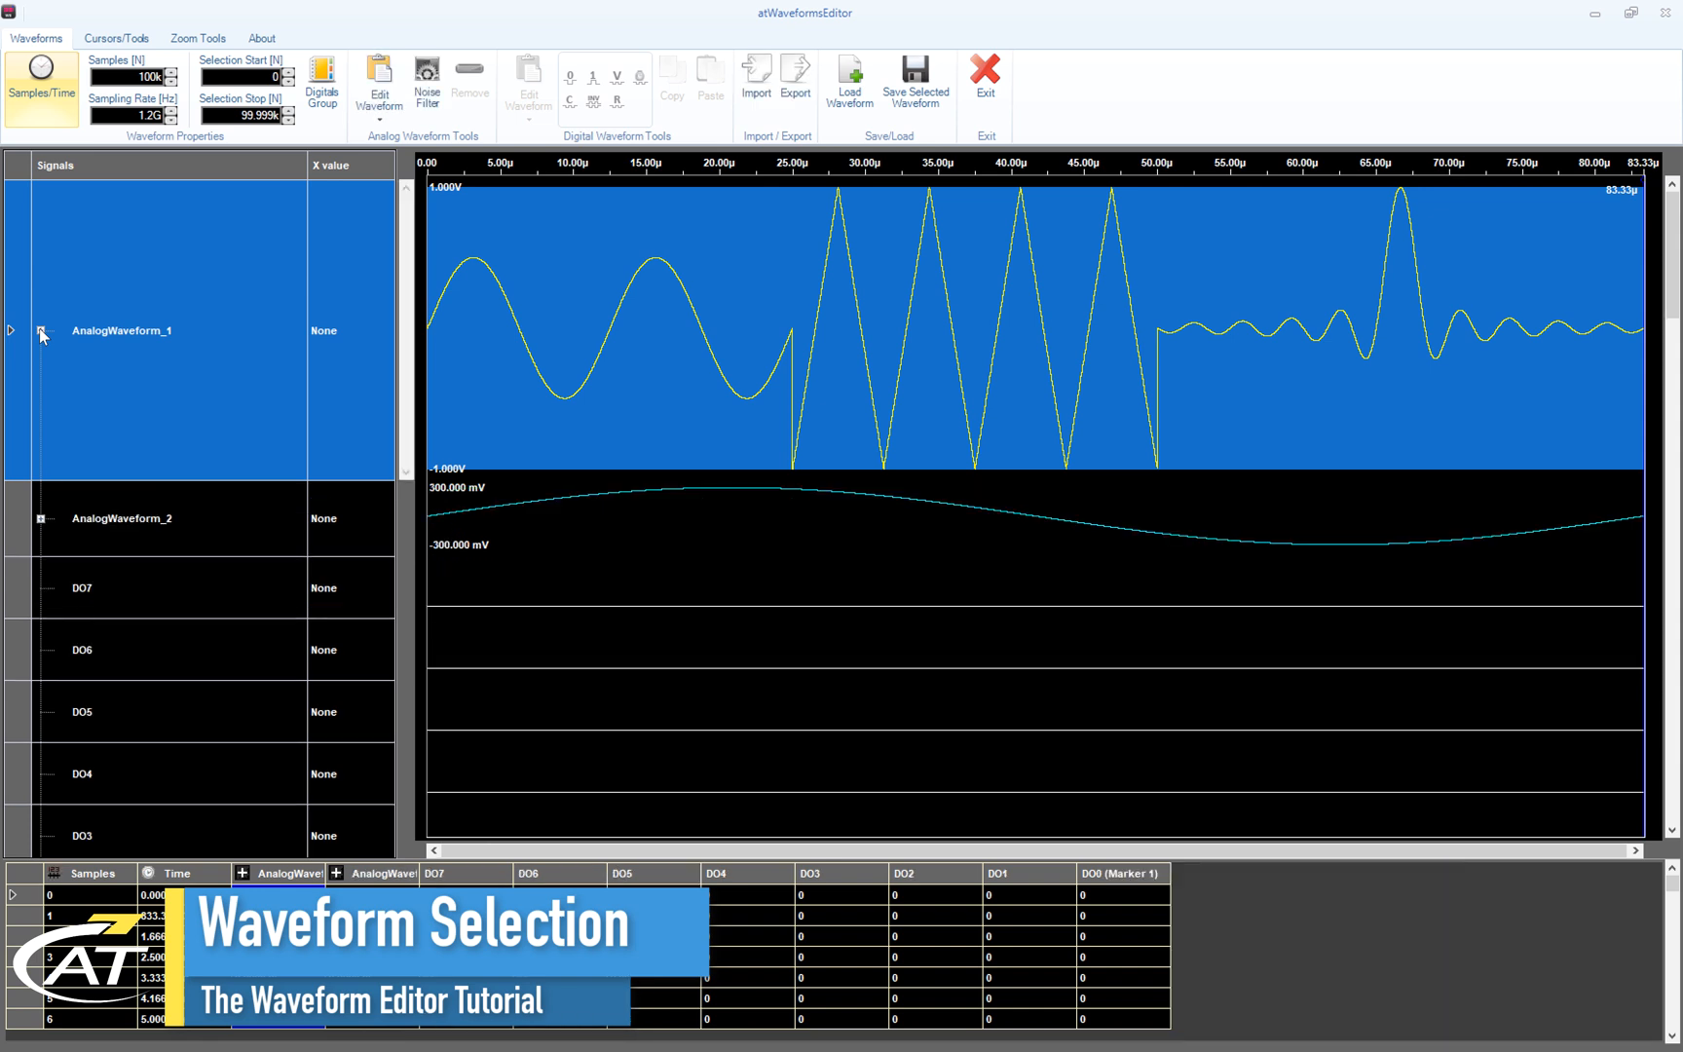
{"action": "left_click", "coordinate": [193, 531]}
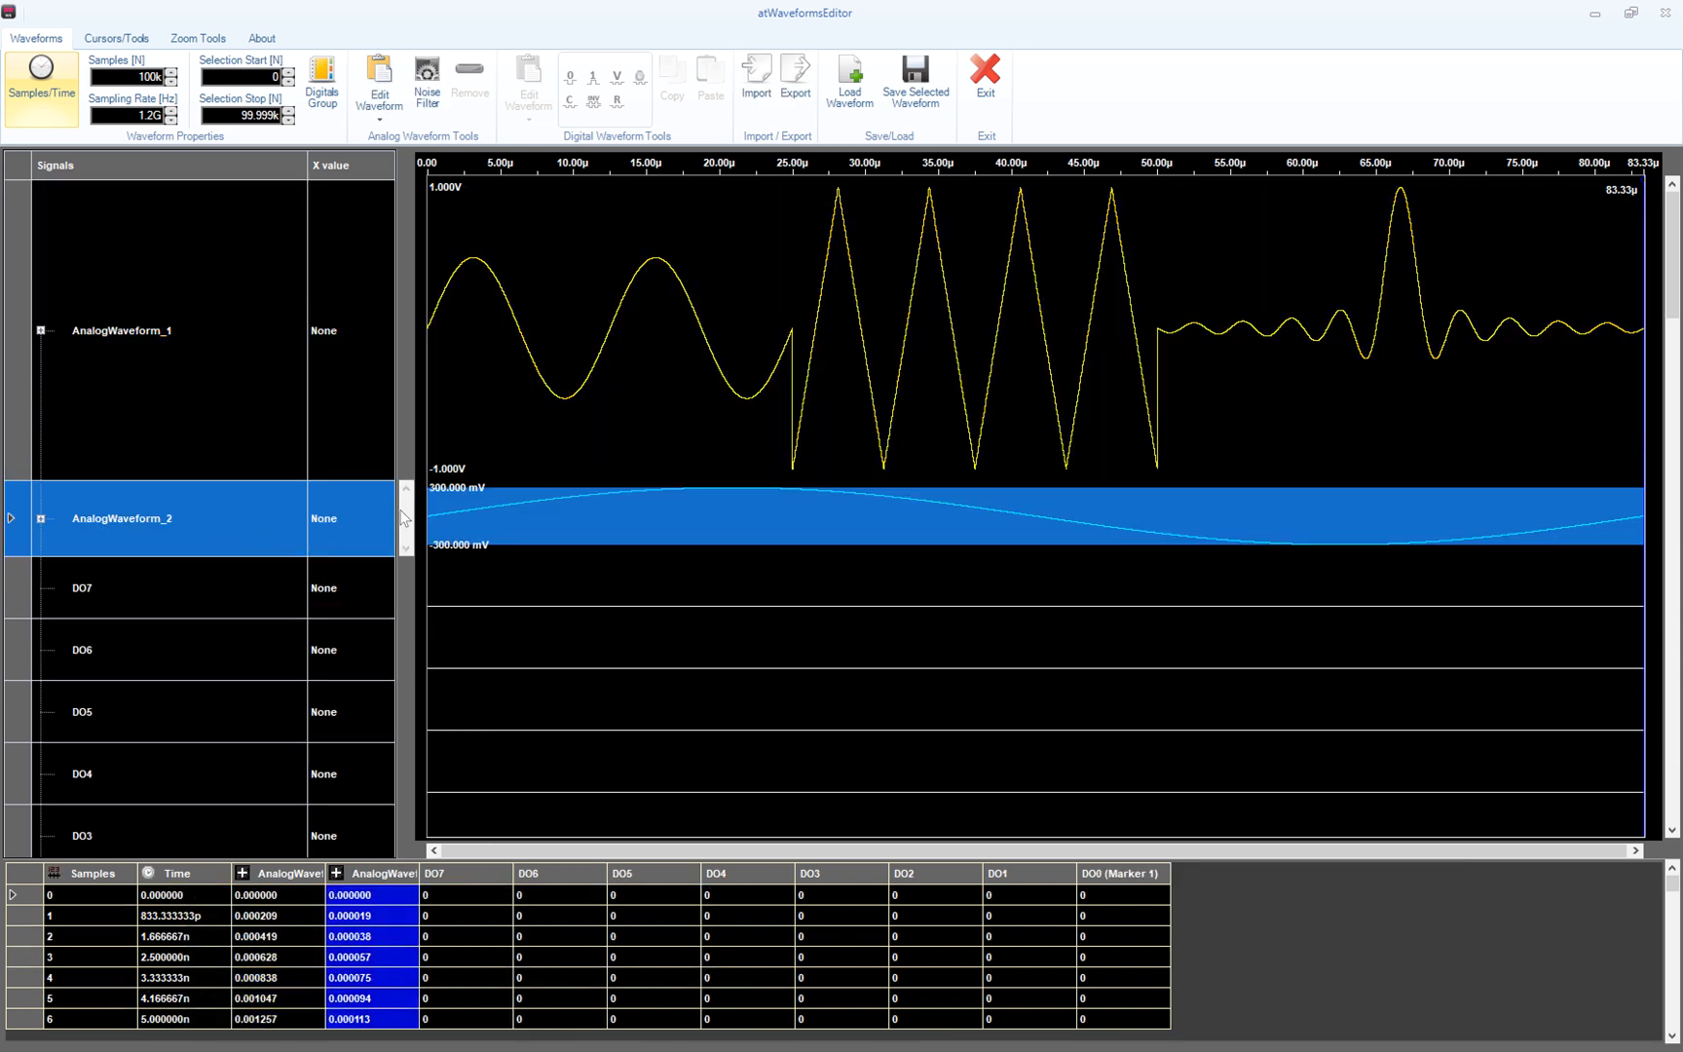
{"action": "left_click", "coordinate": [748, 277]}
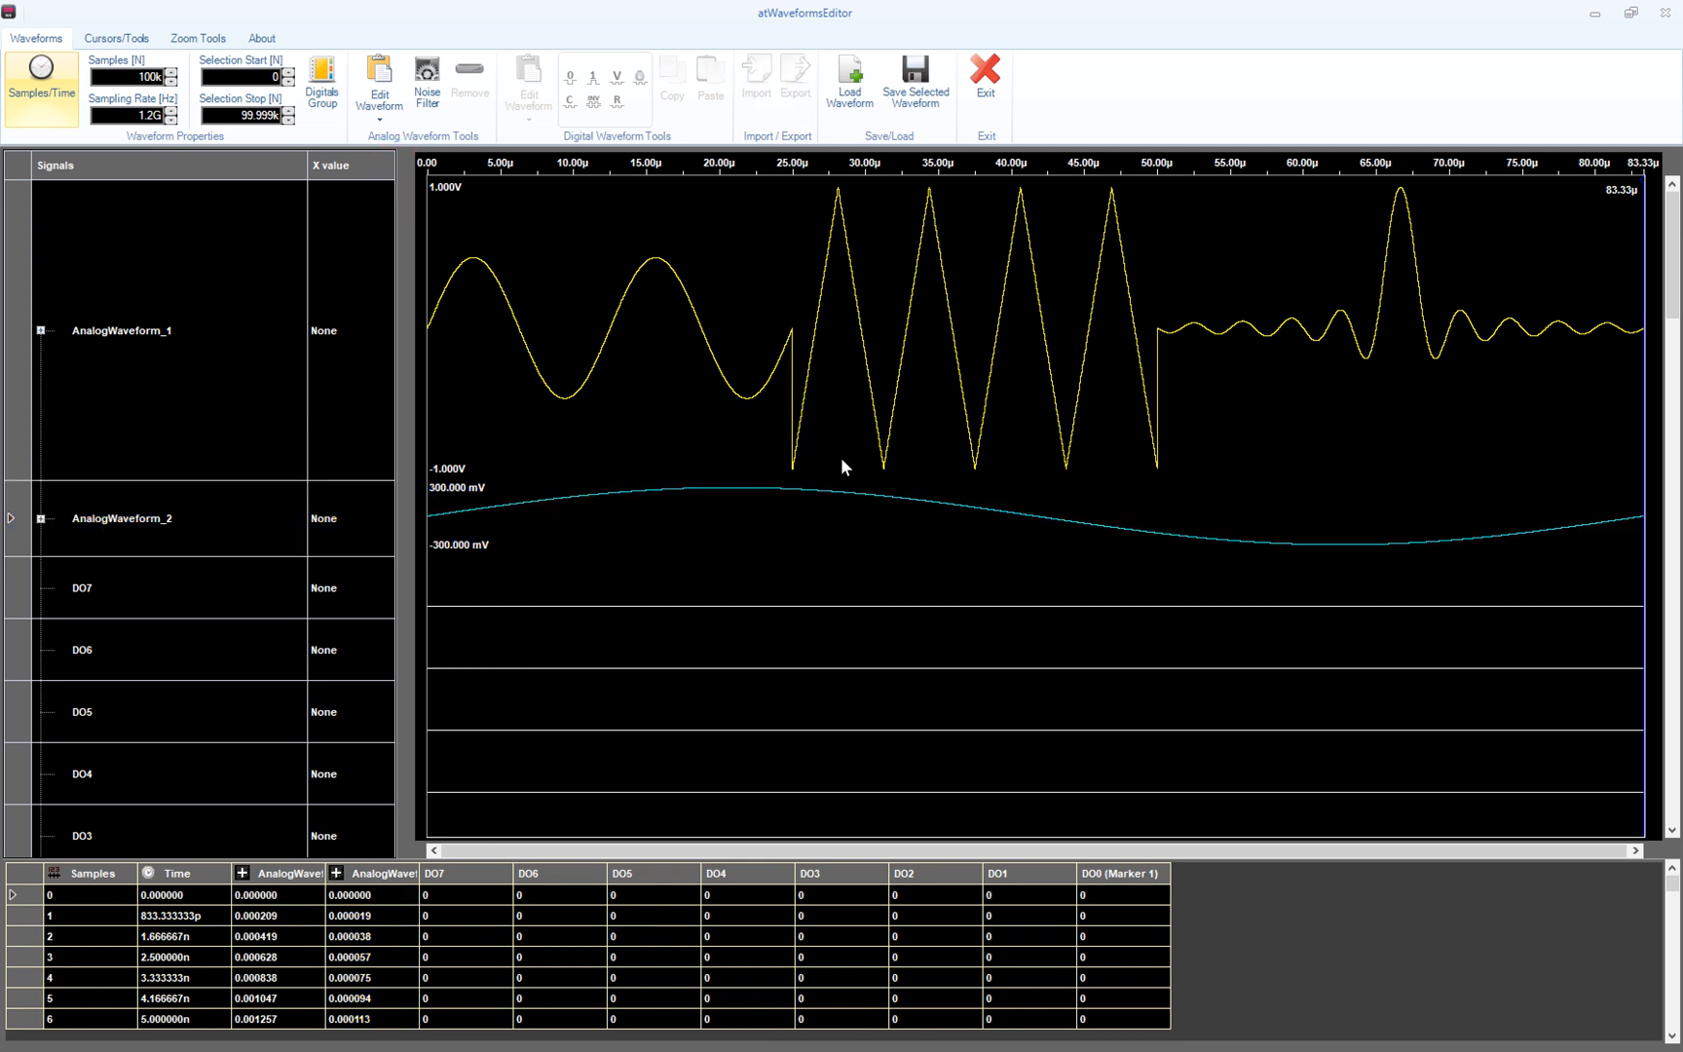
{"action": "left_click_drag", "start_coordinate": [749, 277], "coordinate": [841, 456]}
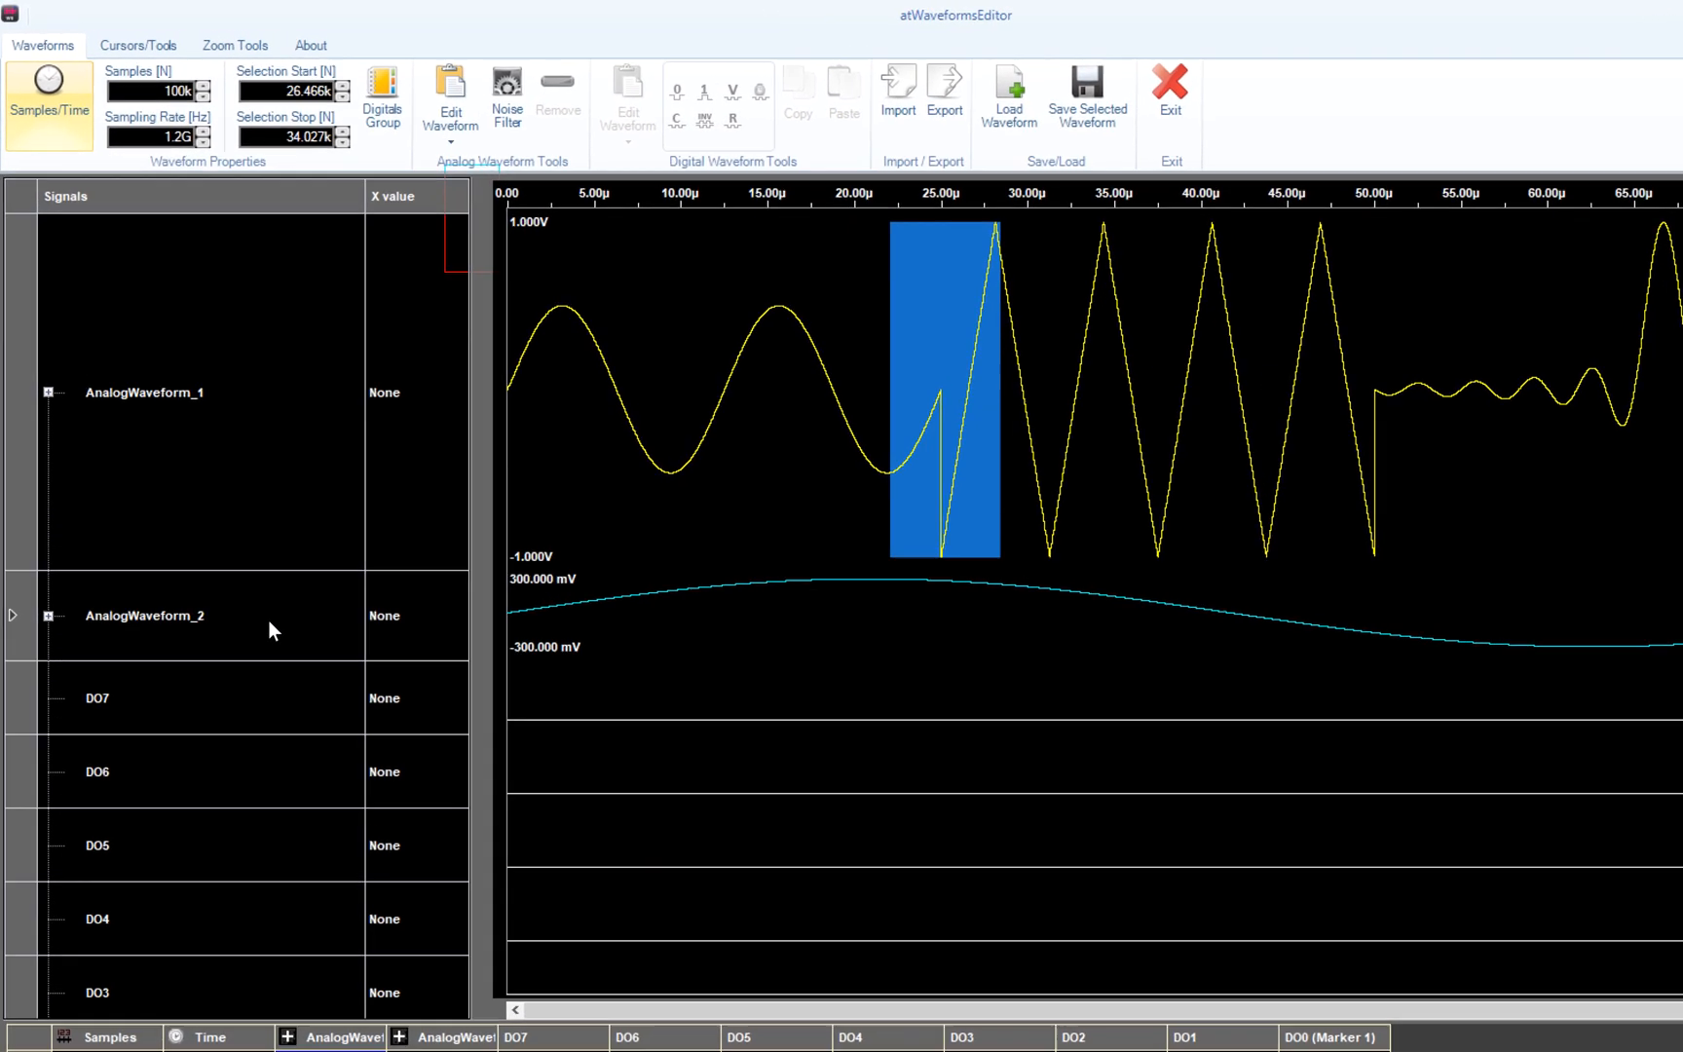
{"action": "left_click", "coordinate": [226, 523]}
- Set the selection start to sample 100 using the keypad
{"action": "left_click", "coordinate": [397, 122]}
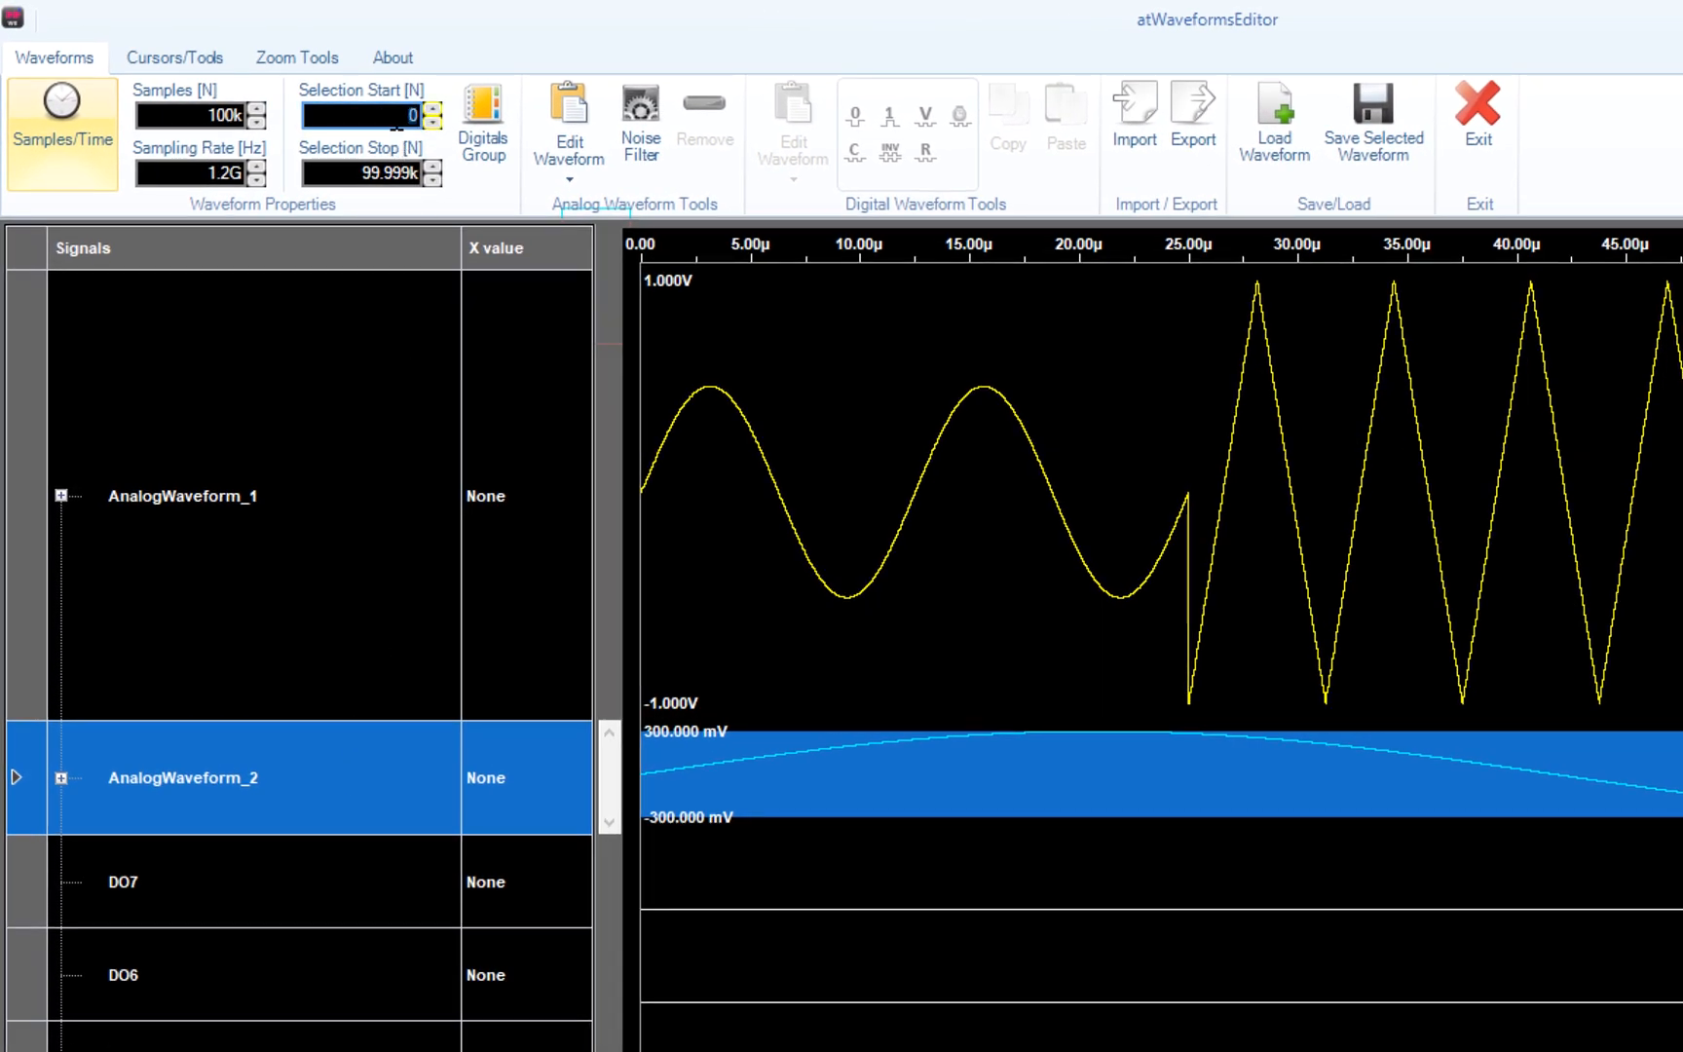
{"action": "left_click", "coordinate": [397, 122]}
{"action": "left_click", "coordinate": [545, 385]}
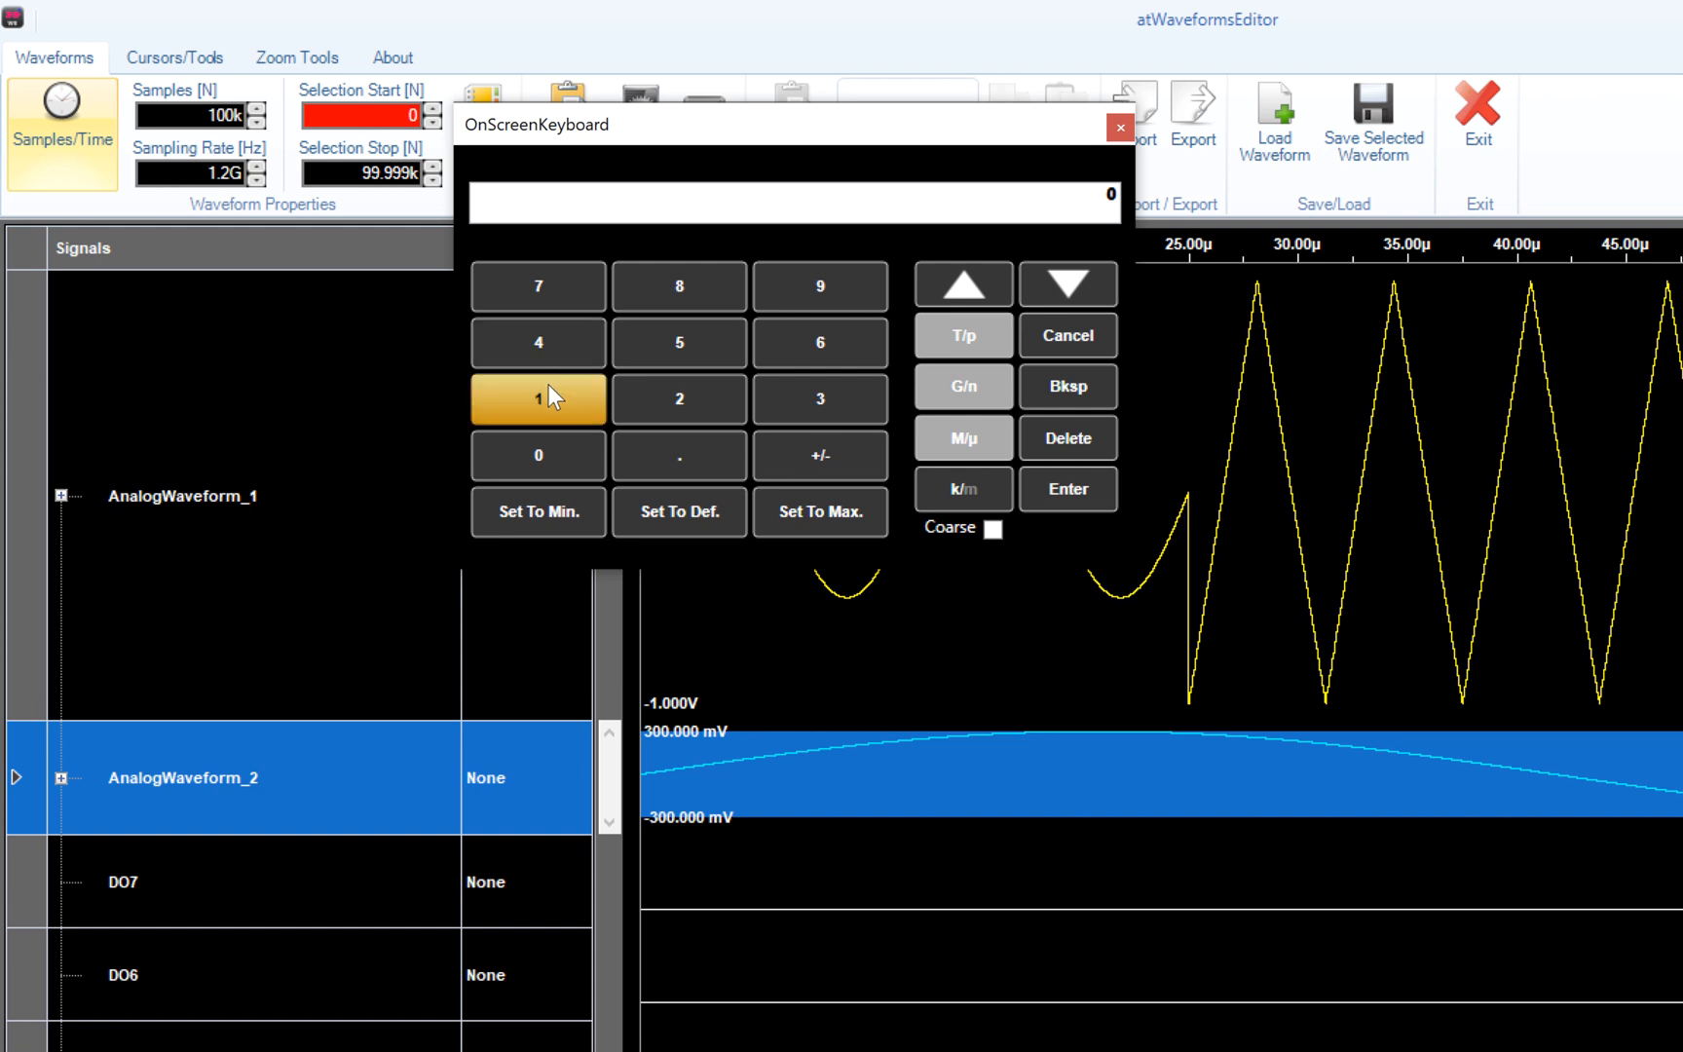
{"action": "left_click", "coordinate": [543, 454]}
{"action": "left_click", "coordinate": [544, 455]}
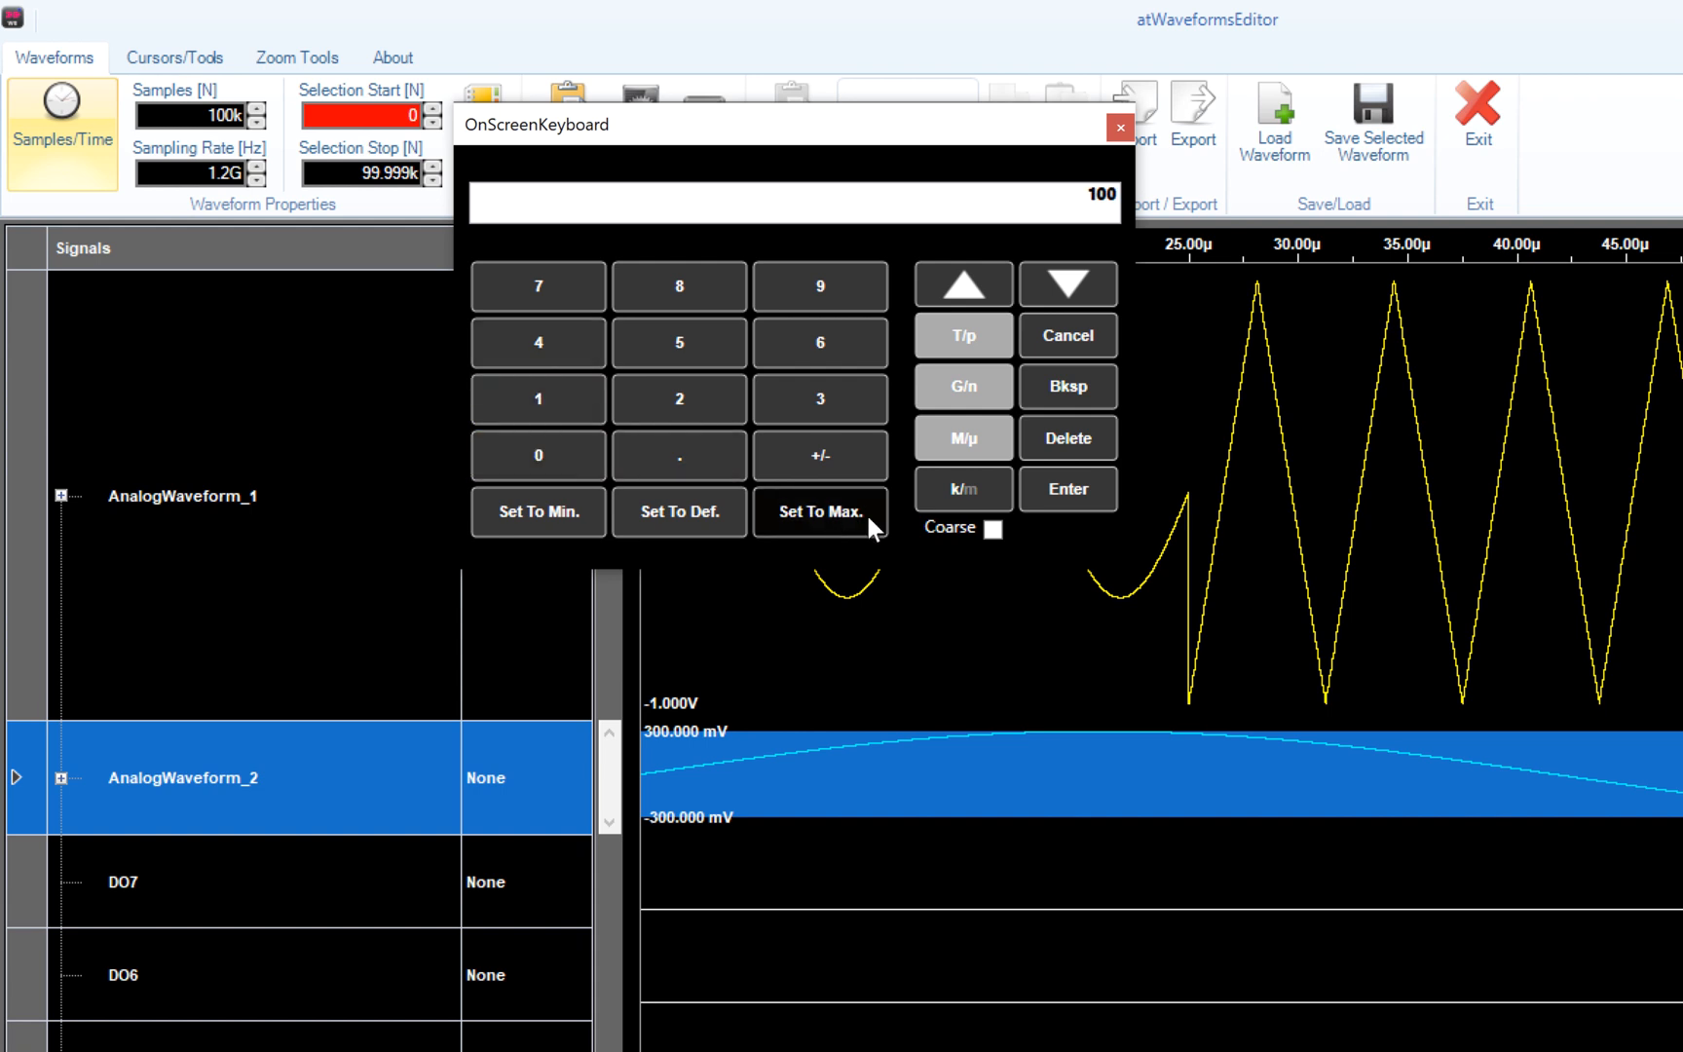
{"action": "left_click", "coordinate": [1055, 491]}
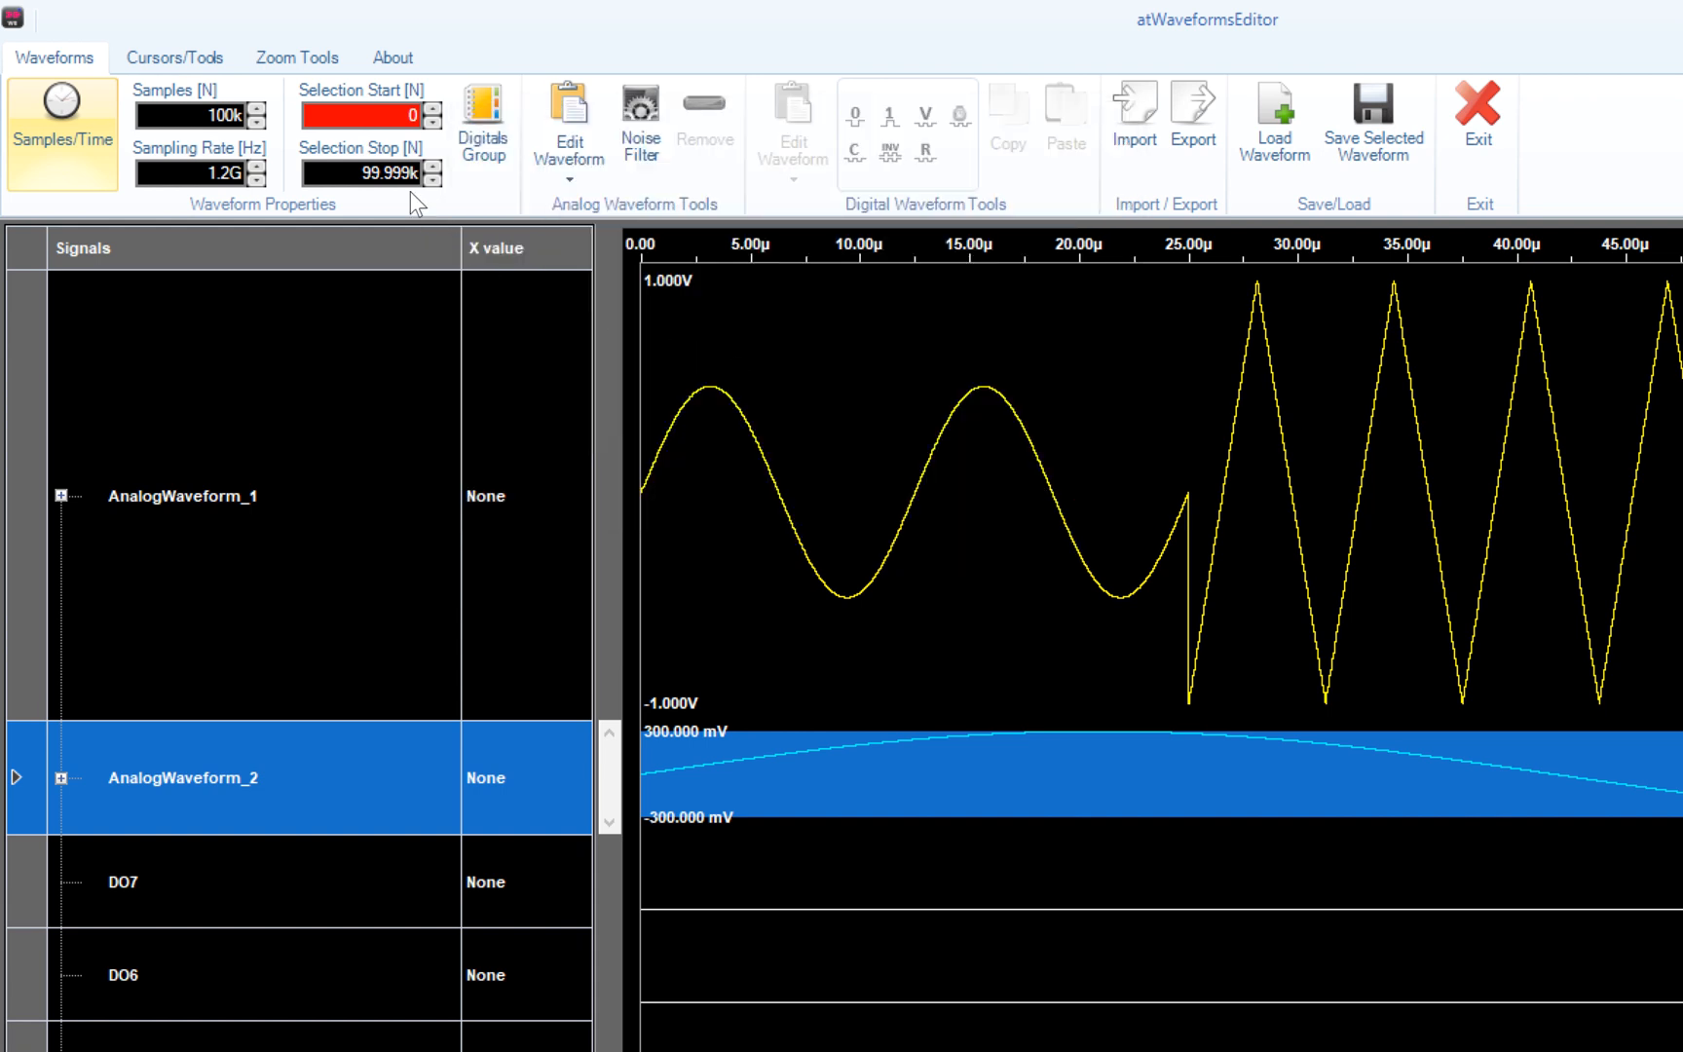
- Set the selection stop to sample 10000 using the keypad
{"action": "left_click", "coordinate": [394, 171]}
{"action": "left_click", "coordinate": [395, 171]}
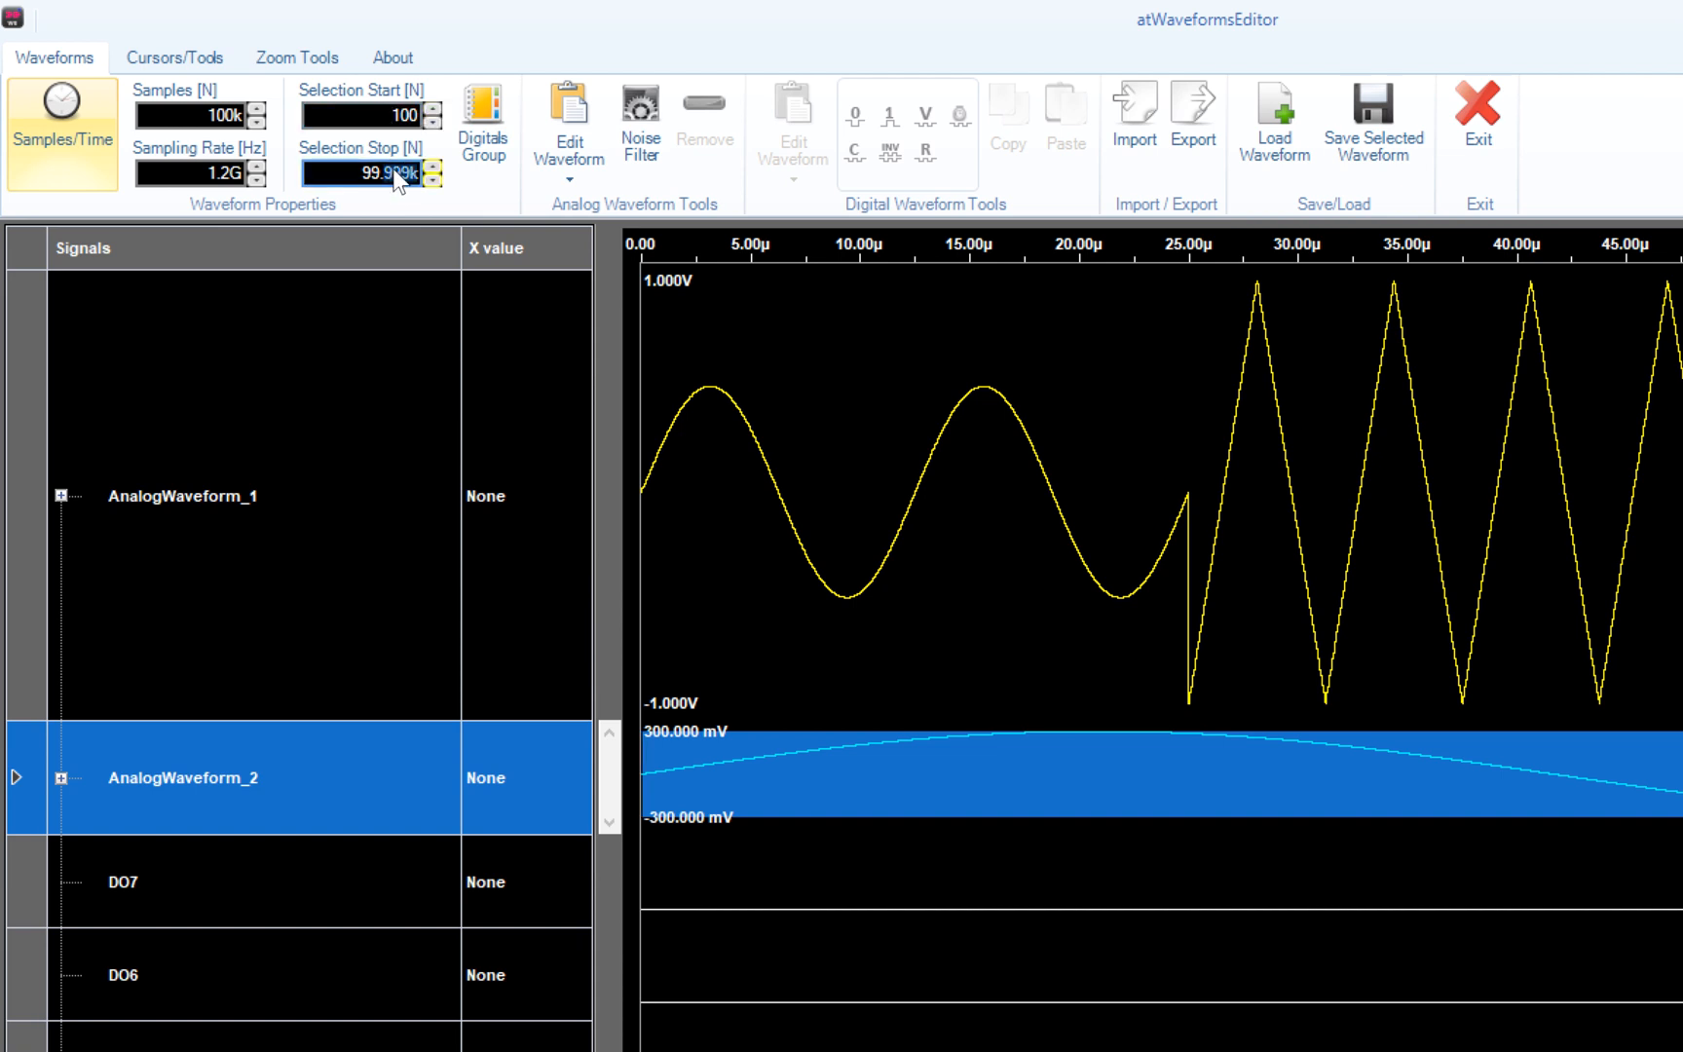
{"action": "left_click", "coordinate": [522, 464]}
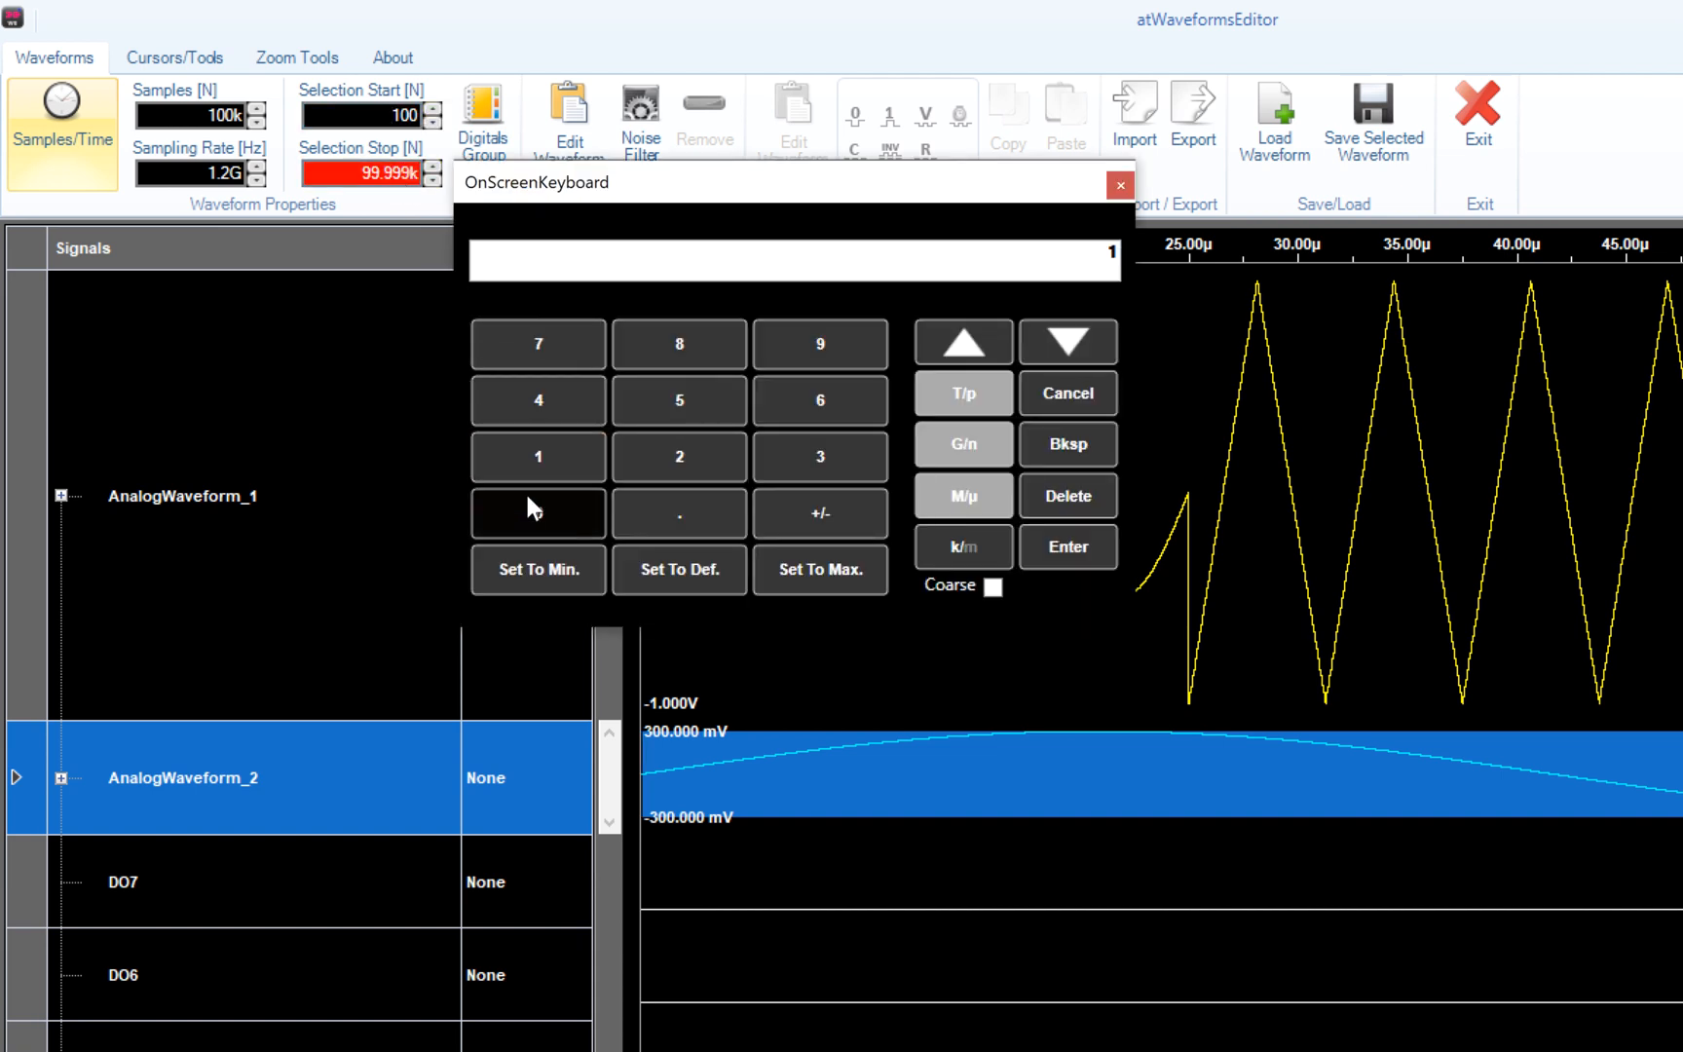
{"action": "left_click", "coordinate": [527, 516]}
{"action": "left_click", "coordinate": [527, 526]}
{"action": "left_click", "coordinate": [527, 521]}
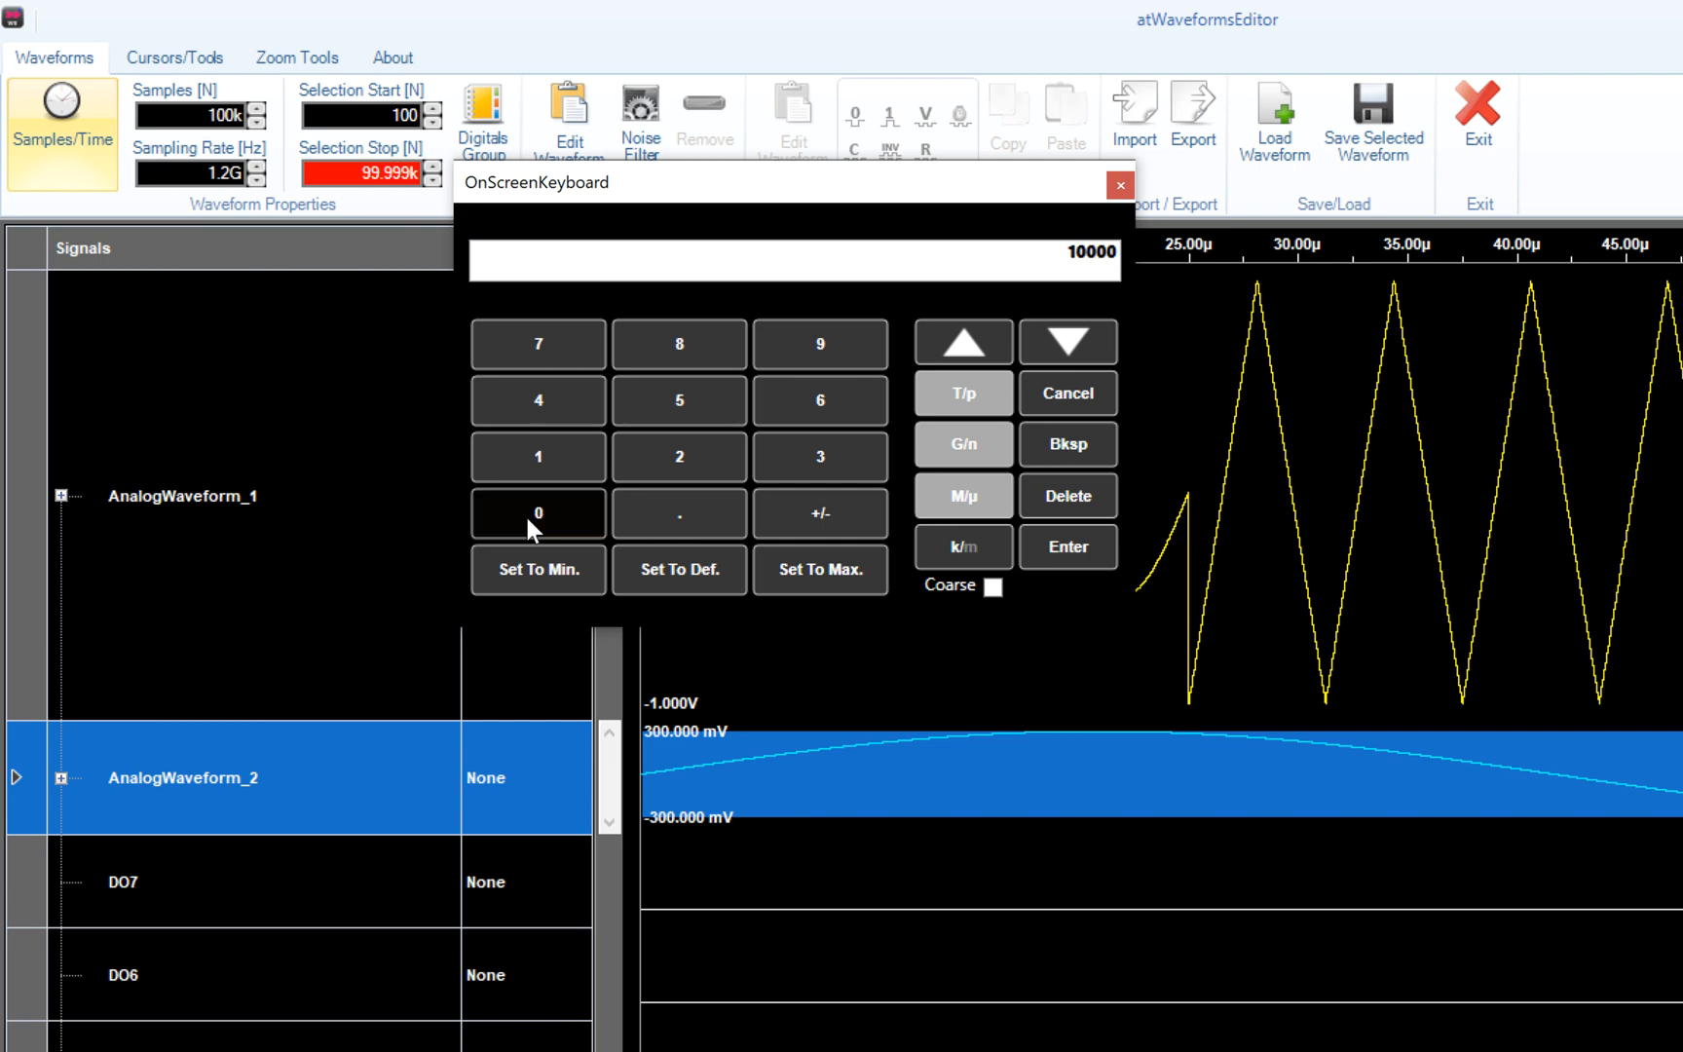
{"action": "left_click", "coordinate": [1044, 557]}
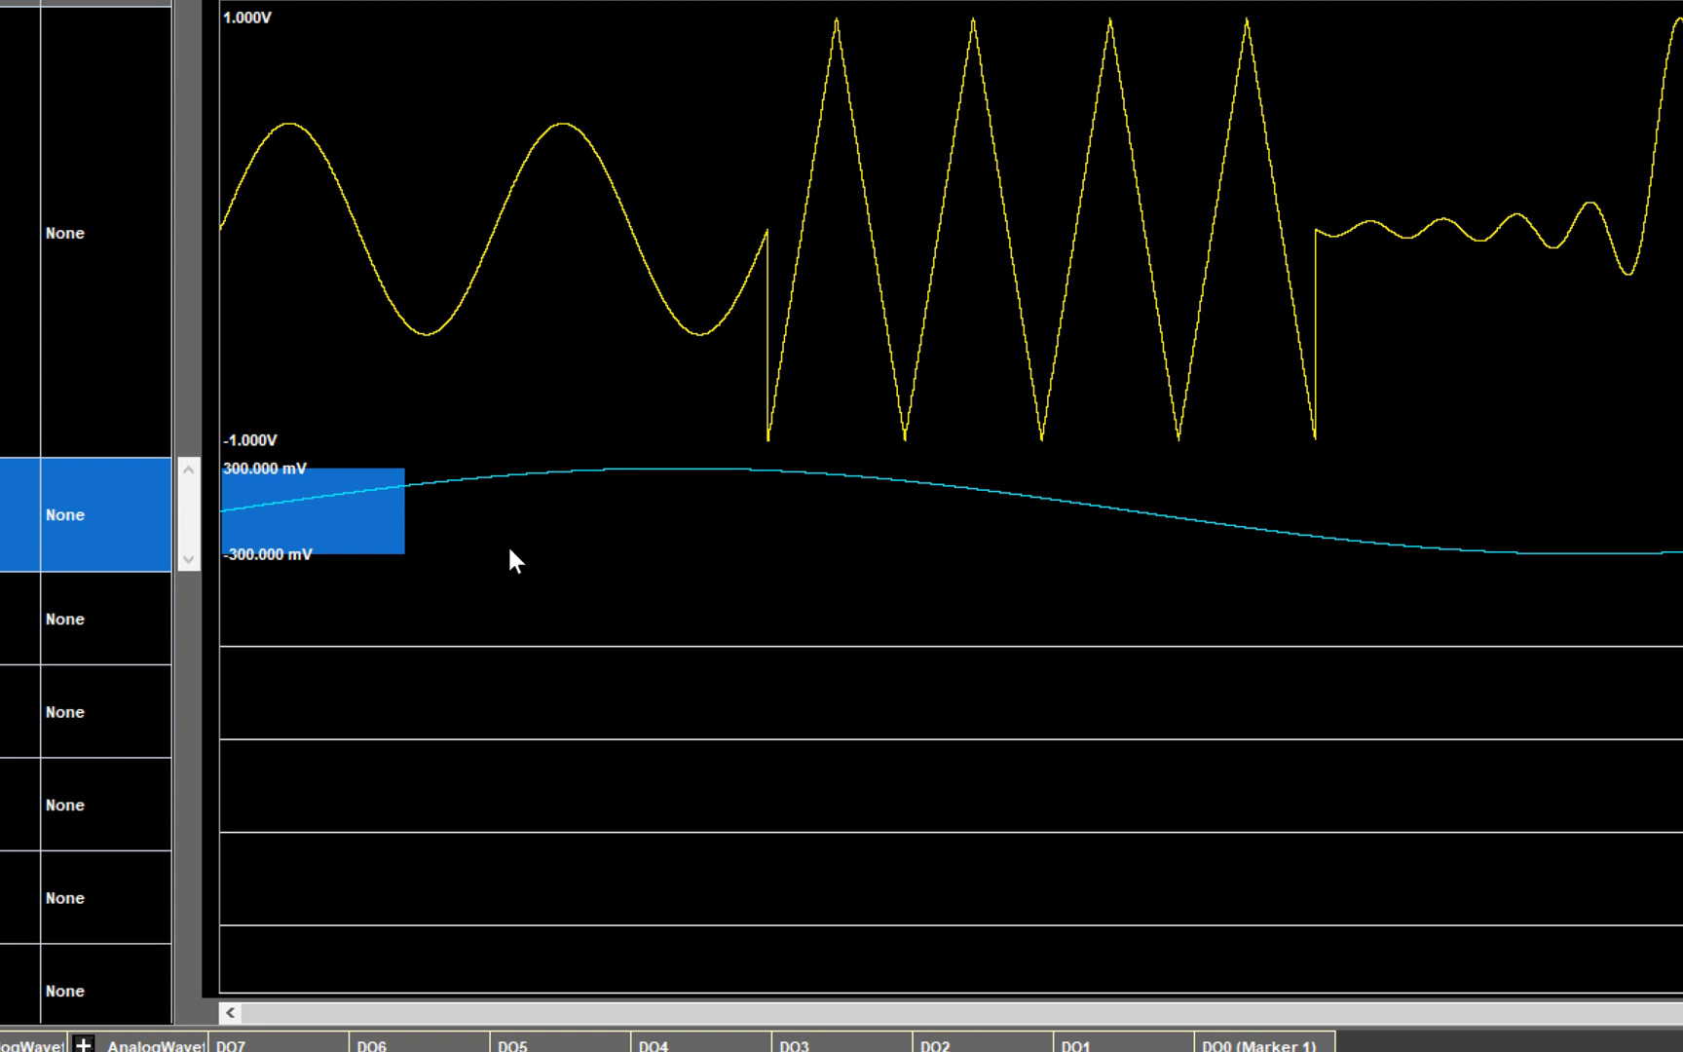
- Select a range on the DO6 digital channel and set its start to 50000
{"action": "left_click", "coordinate": [64, 620]}
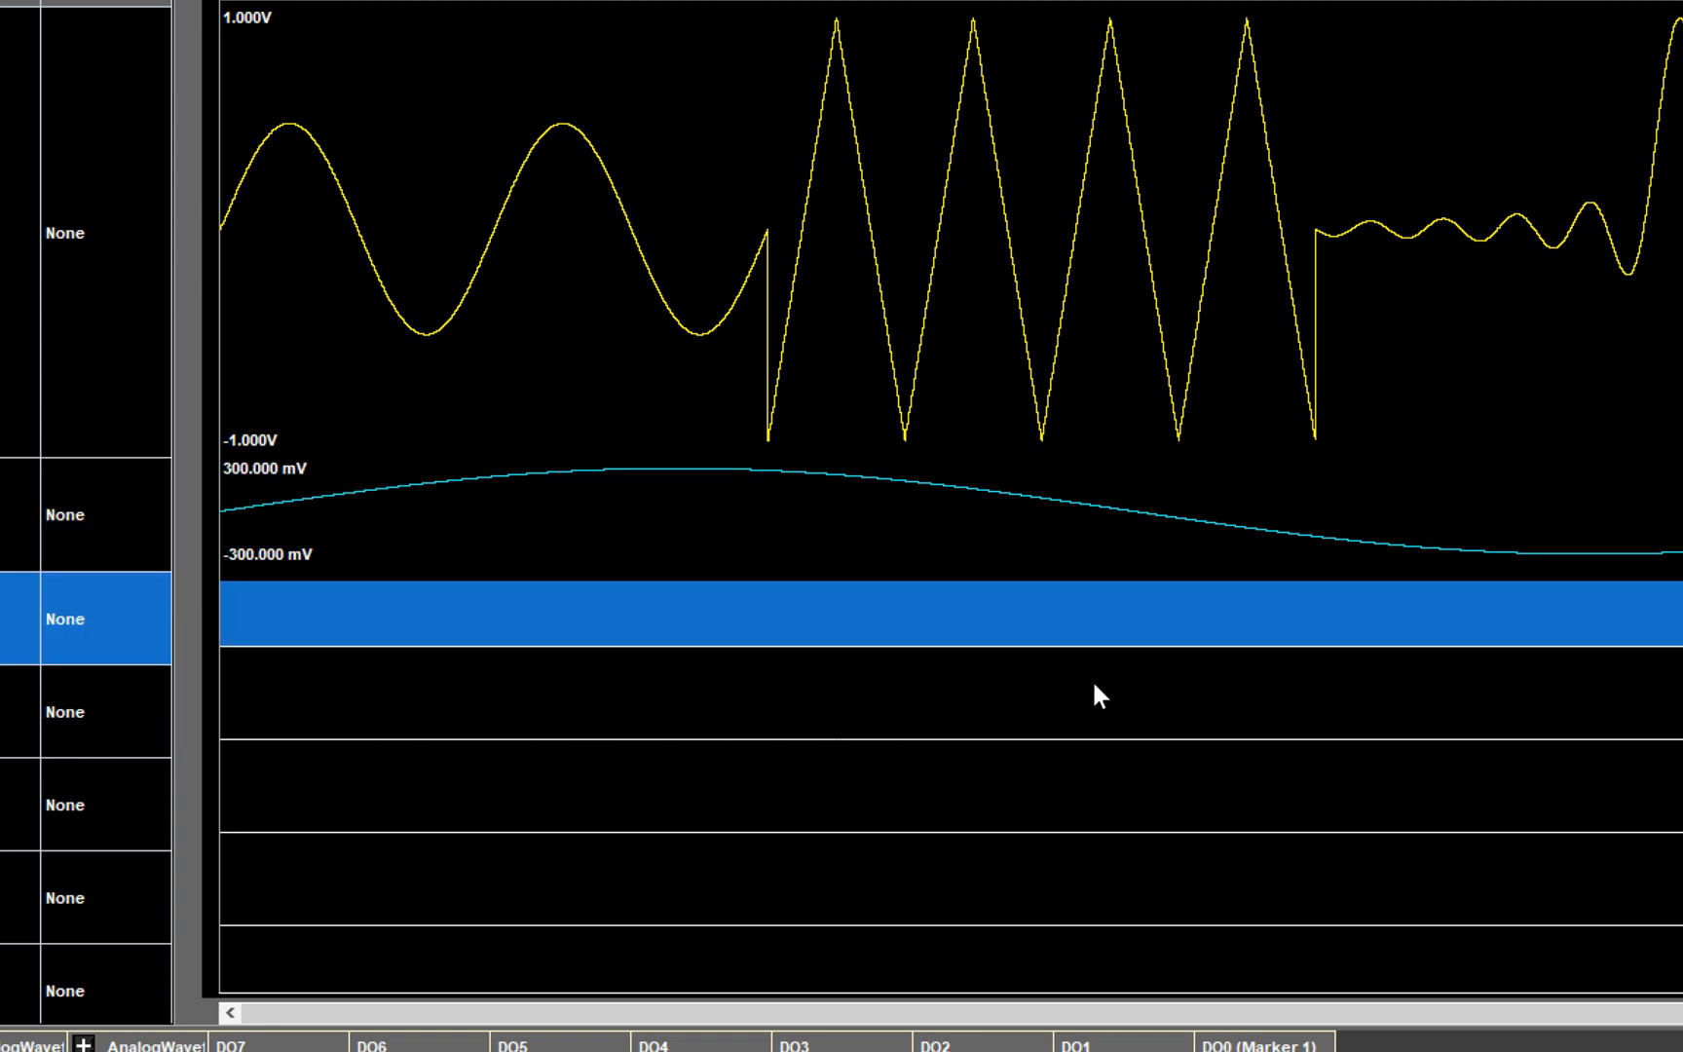
{"action": "left_click", "coordinate": [1148, 709]}
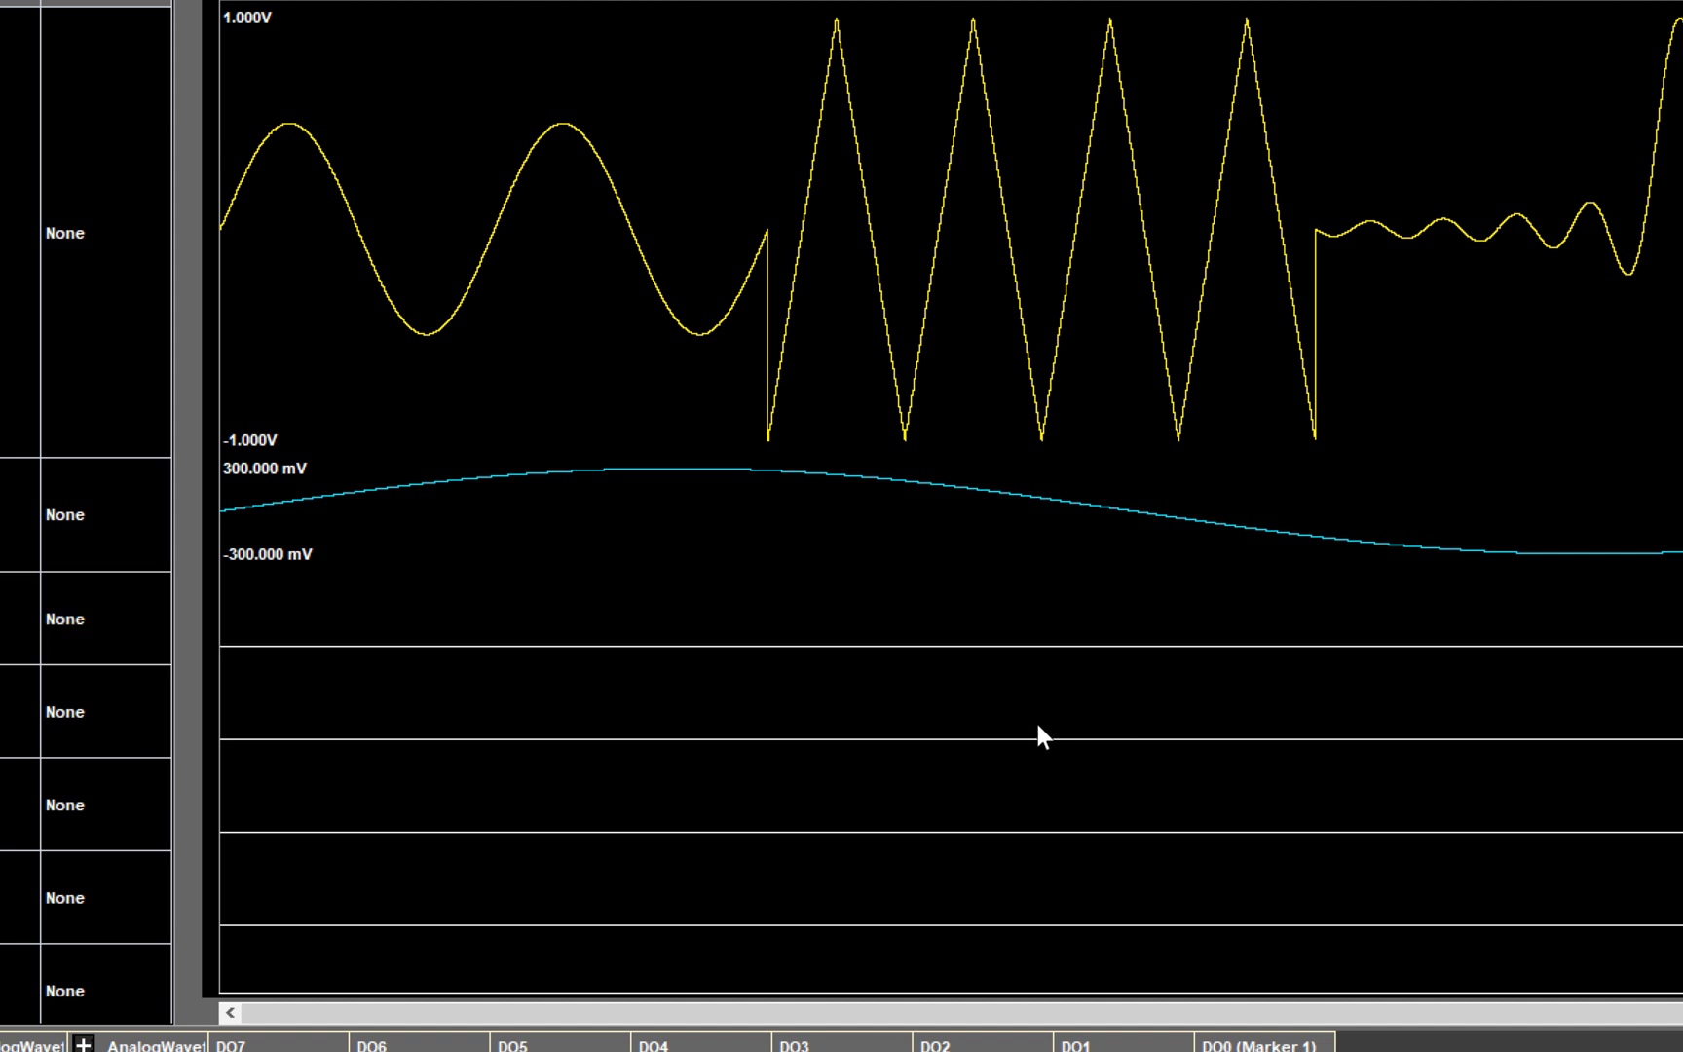
{"action": "left_click", "coordinate": [849, 730]}
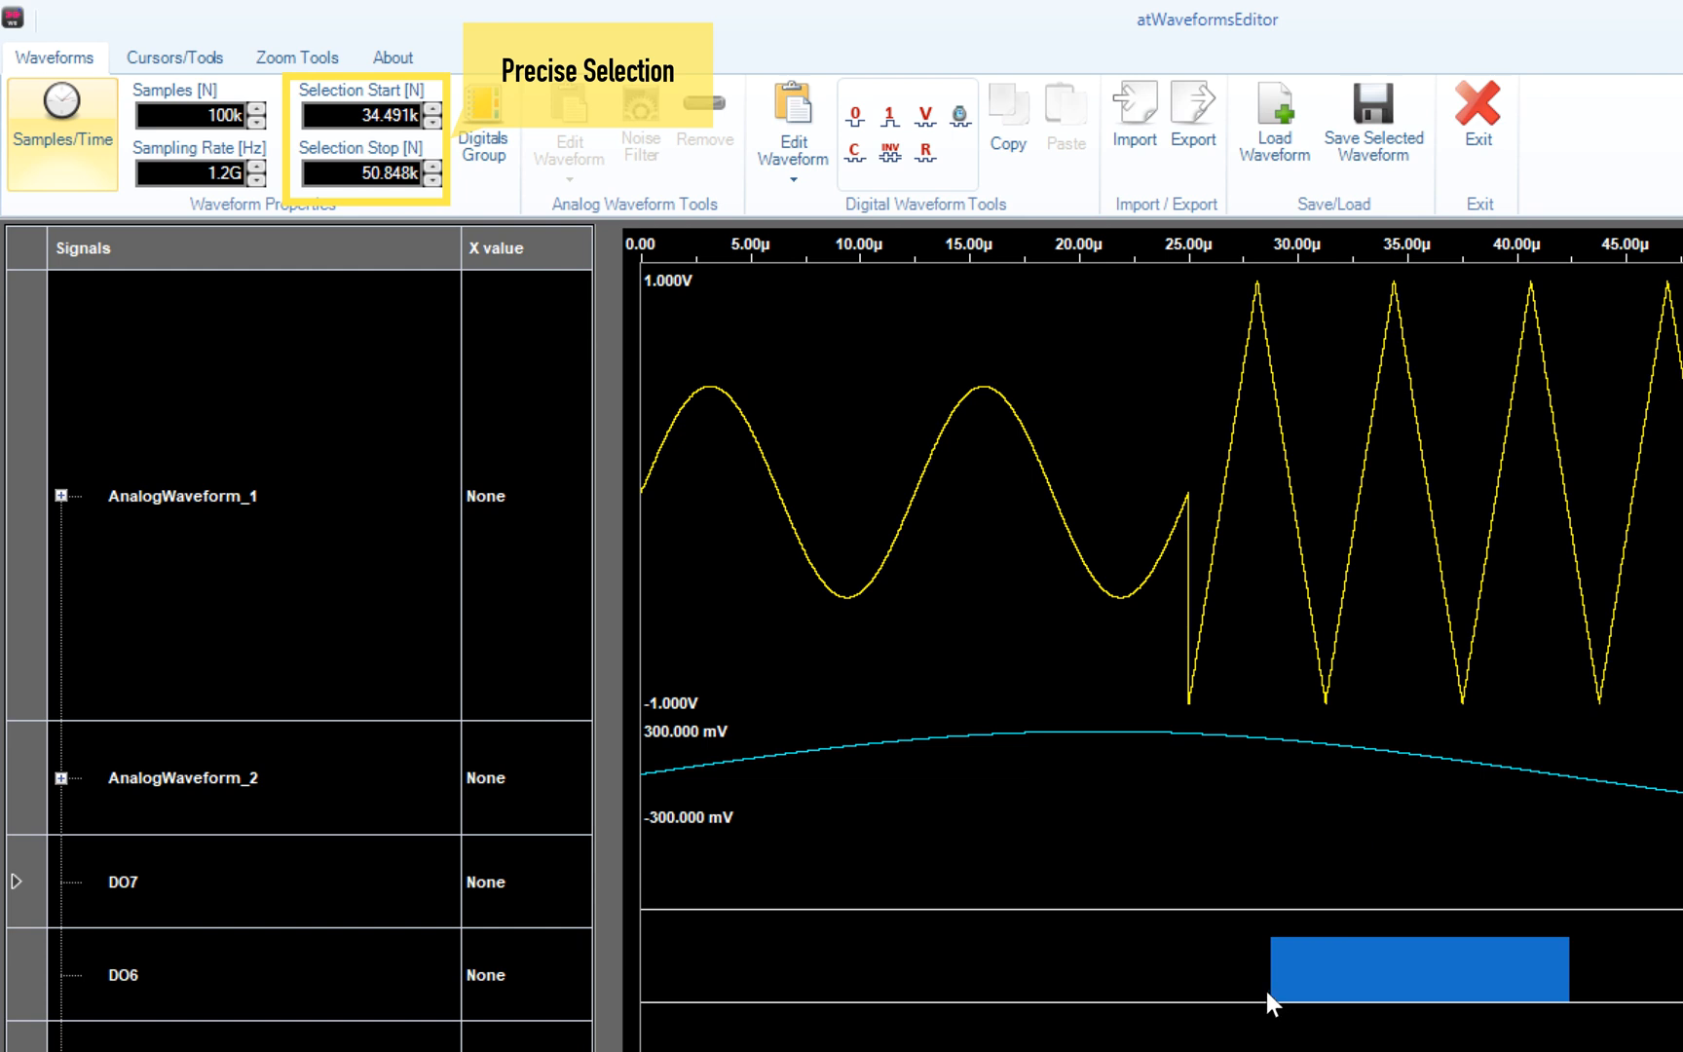
{"action": "left_click", "coordinate": [393, 117]}
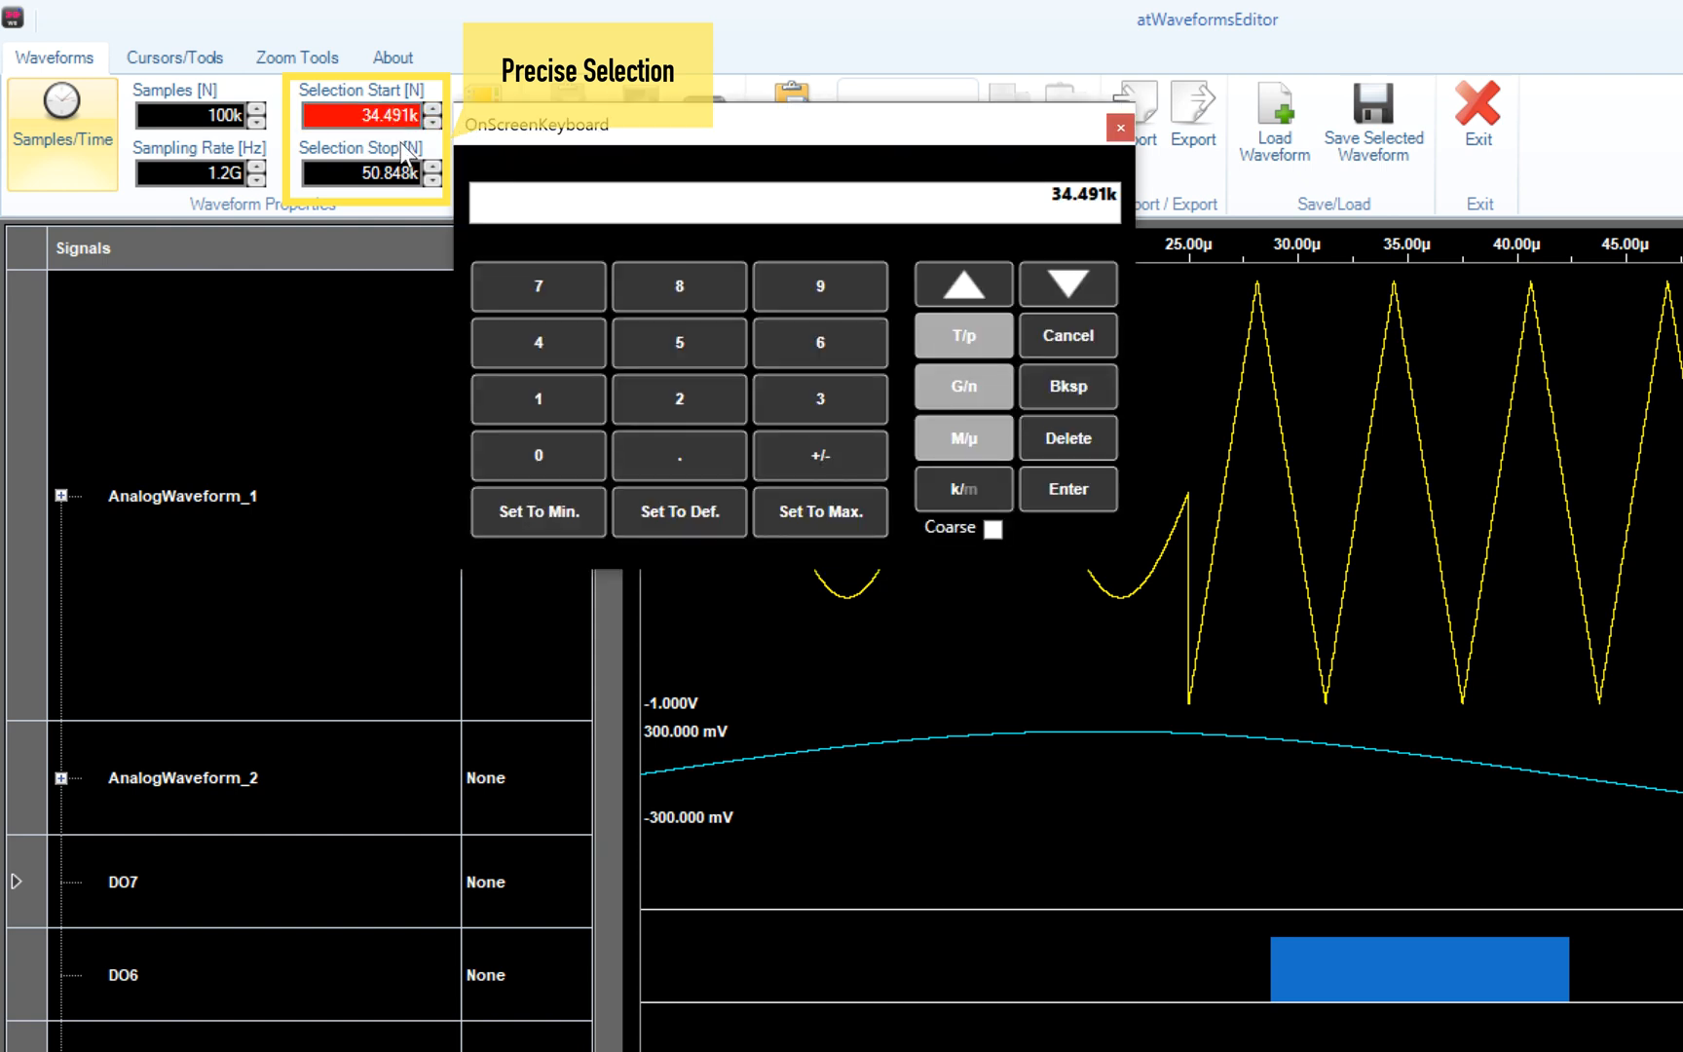
{"action": "left_click", "coordinate": [710, 347]}
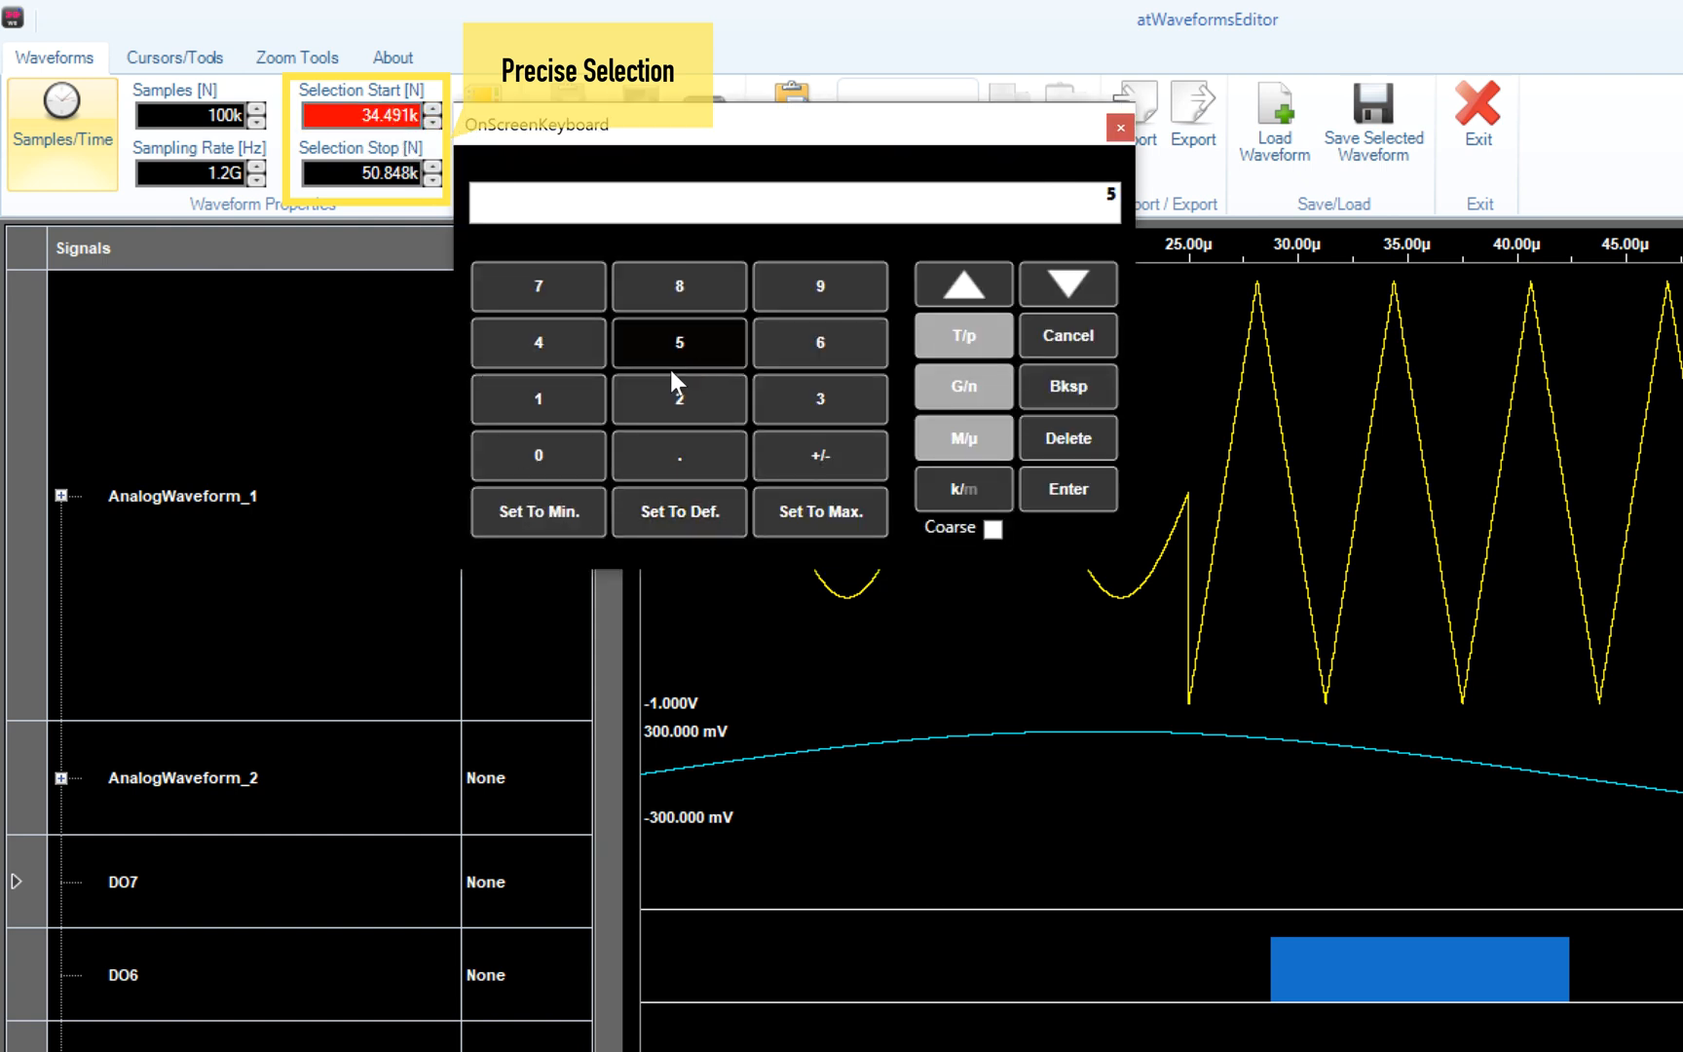
{"action": "left_click", "coordinate": [567, 443]}
{"action": "left_click", "coordinate": [567, 443]}
{"action": "left_click", "coordinate": [567, 443]}
{"action": "left_click", "coordinate": [567, 443]}
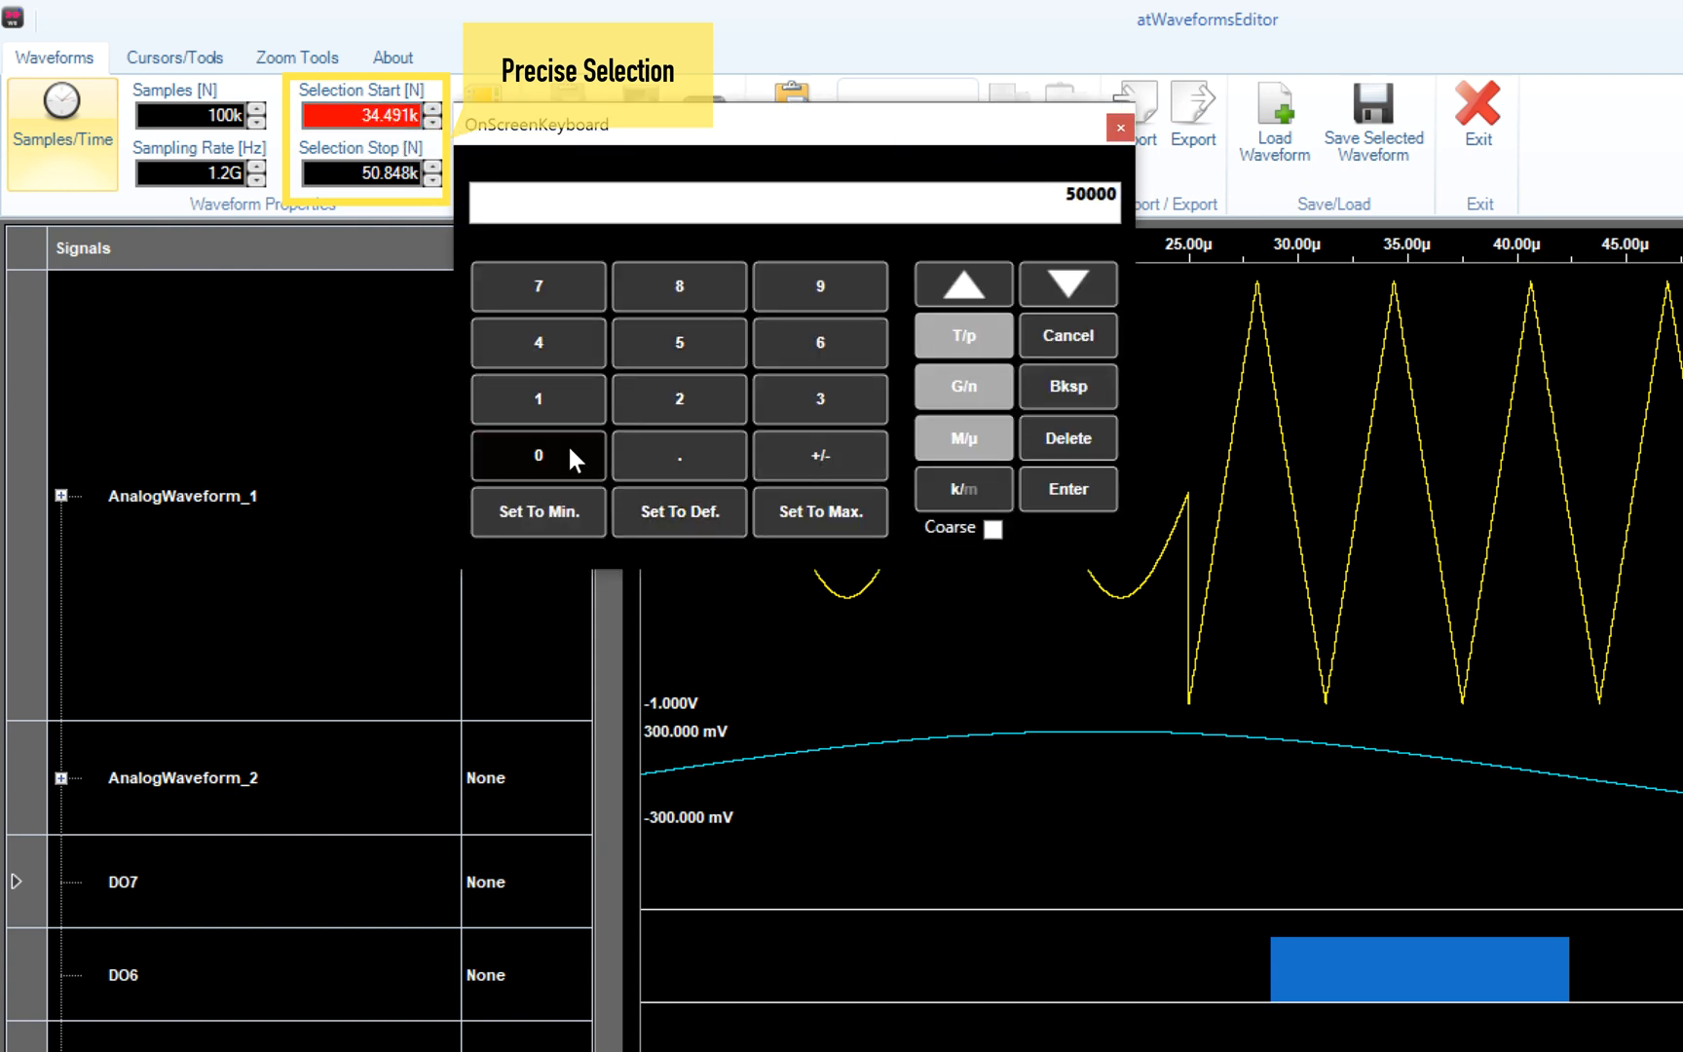
{"action": "left_click", "coordinate": [1083, 508]}
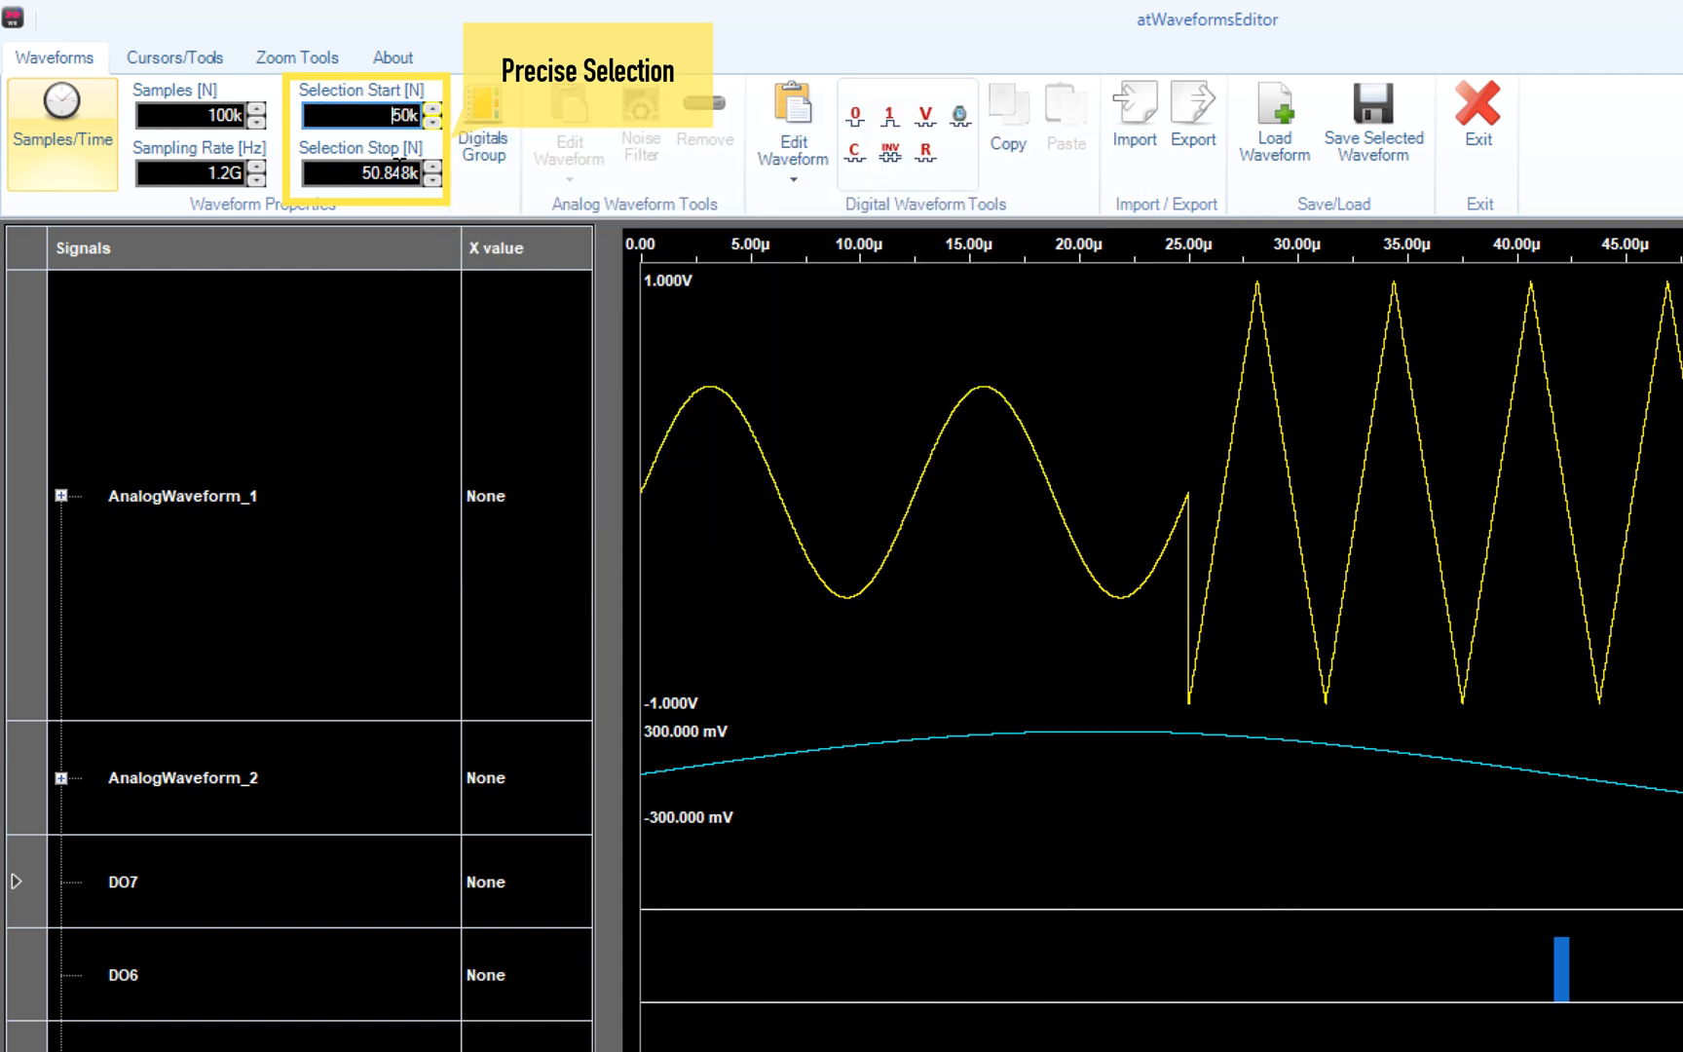
- Set the selection stop to sample 67000
{"action": "left_click", "coordinate": [399, 171]}
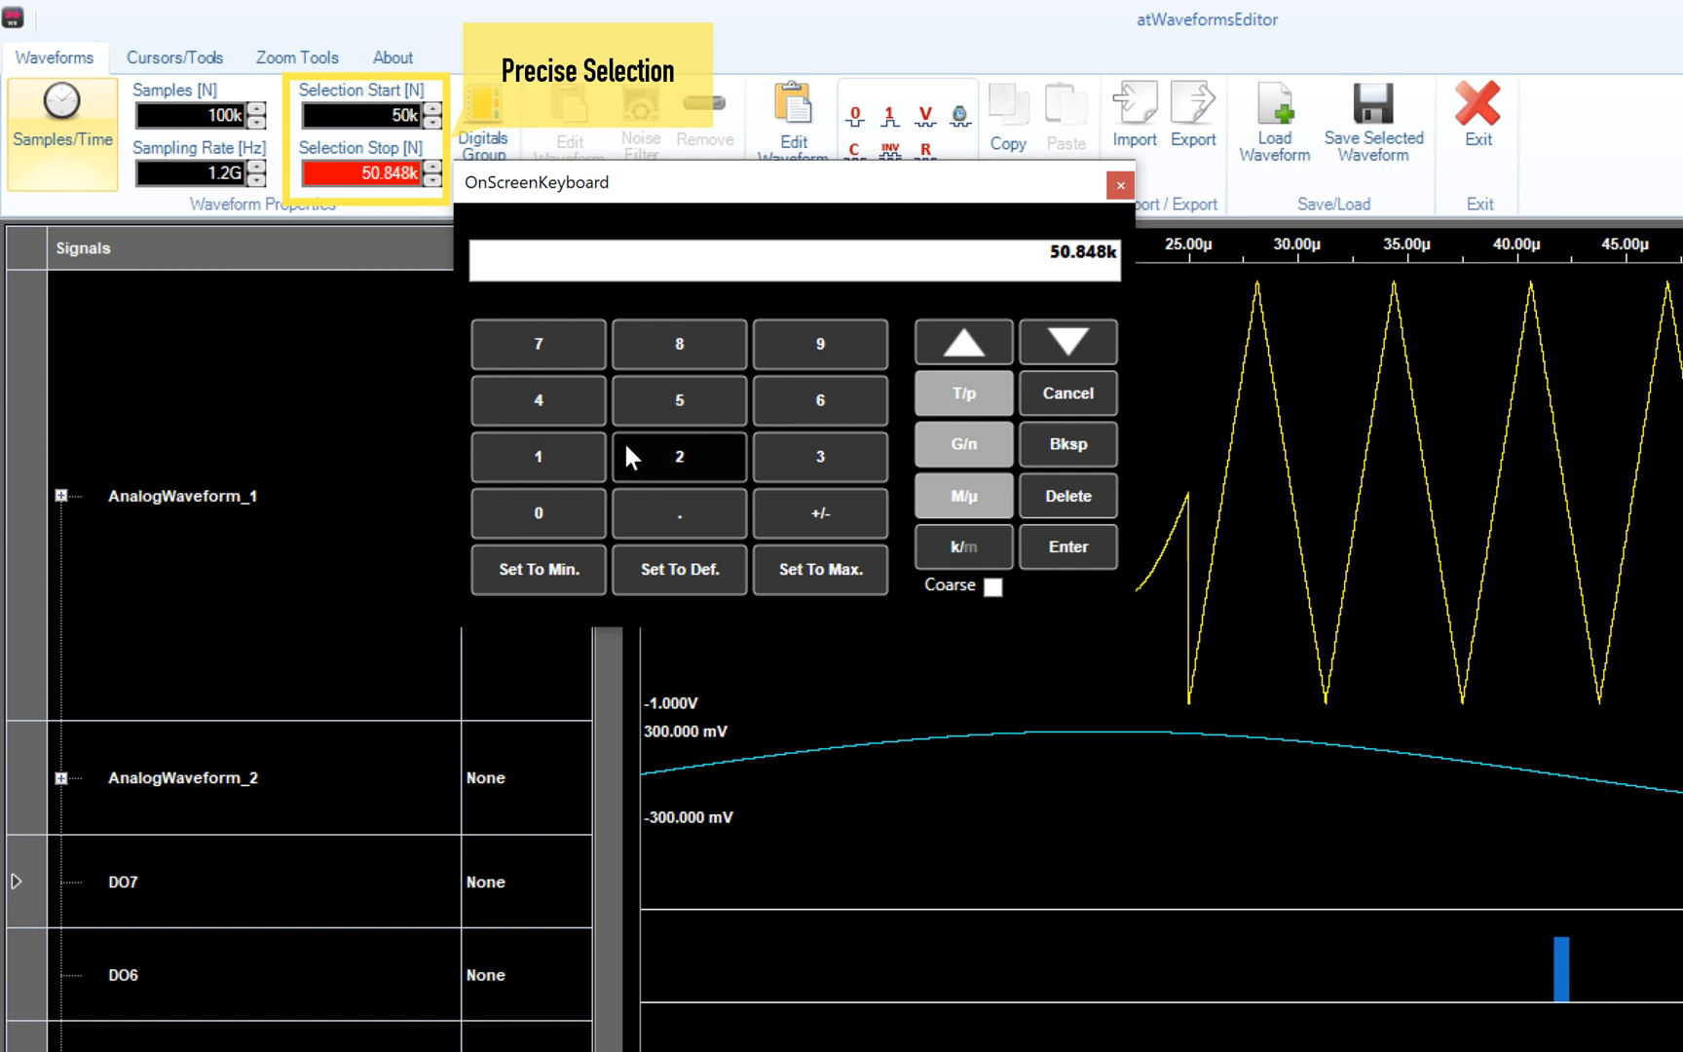
{"action": "left_click", "coordinate": [819, 399]}
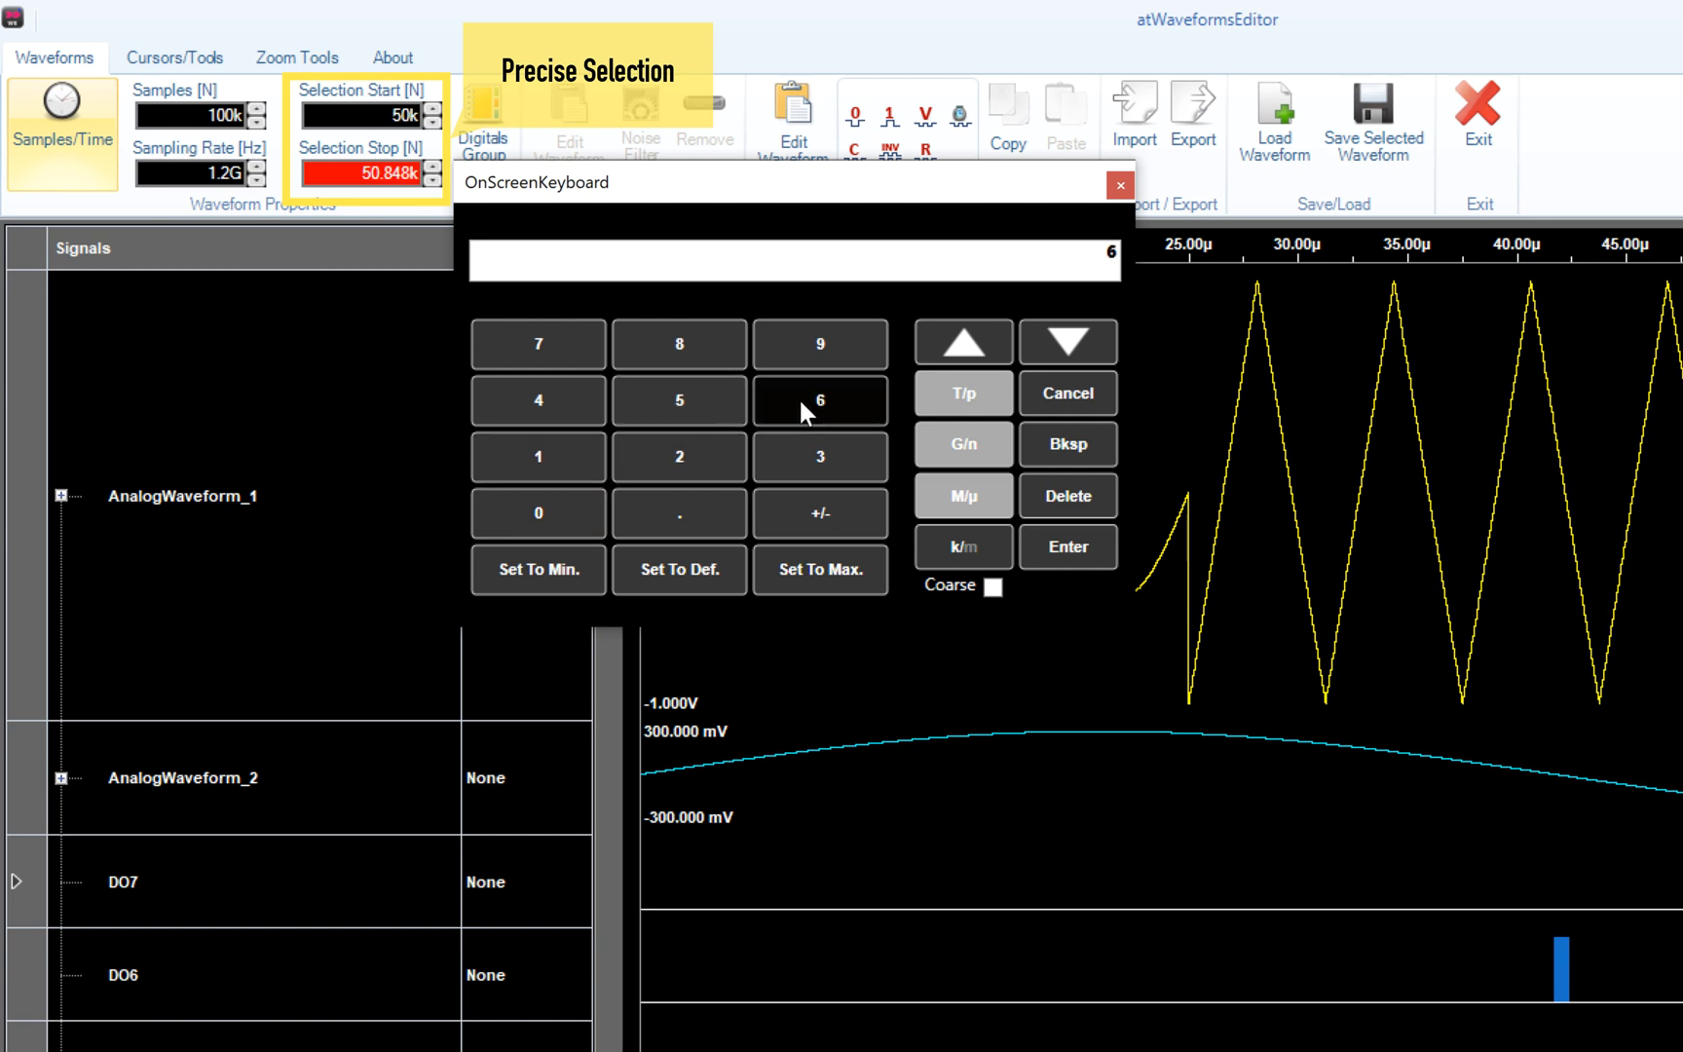
{"action": "left_click", "coordinate": [569, 341]}
{"action": "left_click", "coordinate": [541, 511]}
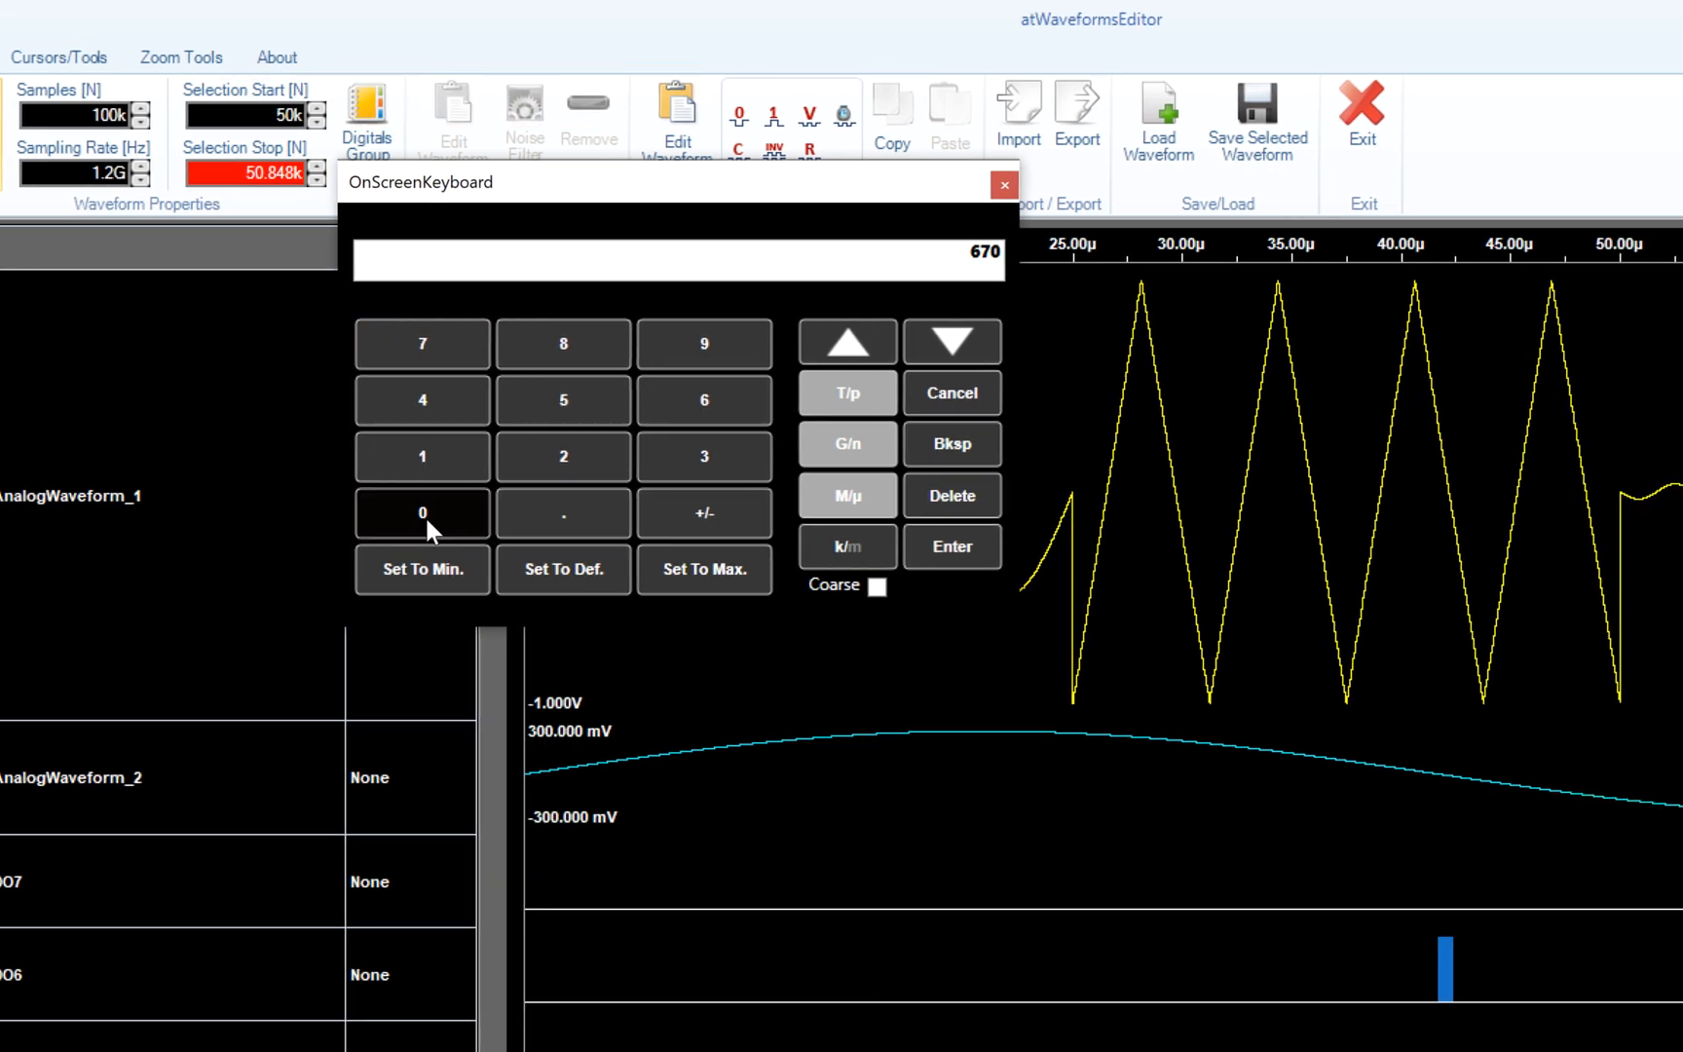
{"action": "left_click", "coordinate": [540, 512]}
{"action": "left_click", "coordinate": [541, 512]}
{"action": "left_click", "coordinate": [732, 551]}
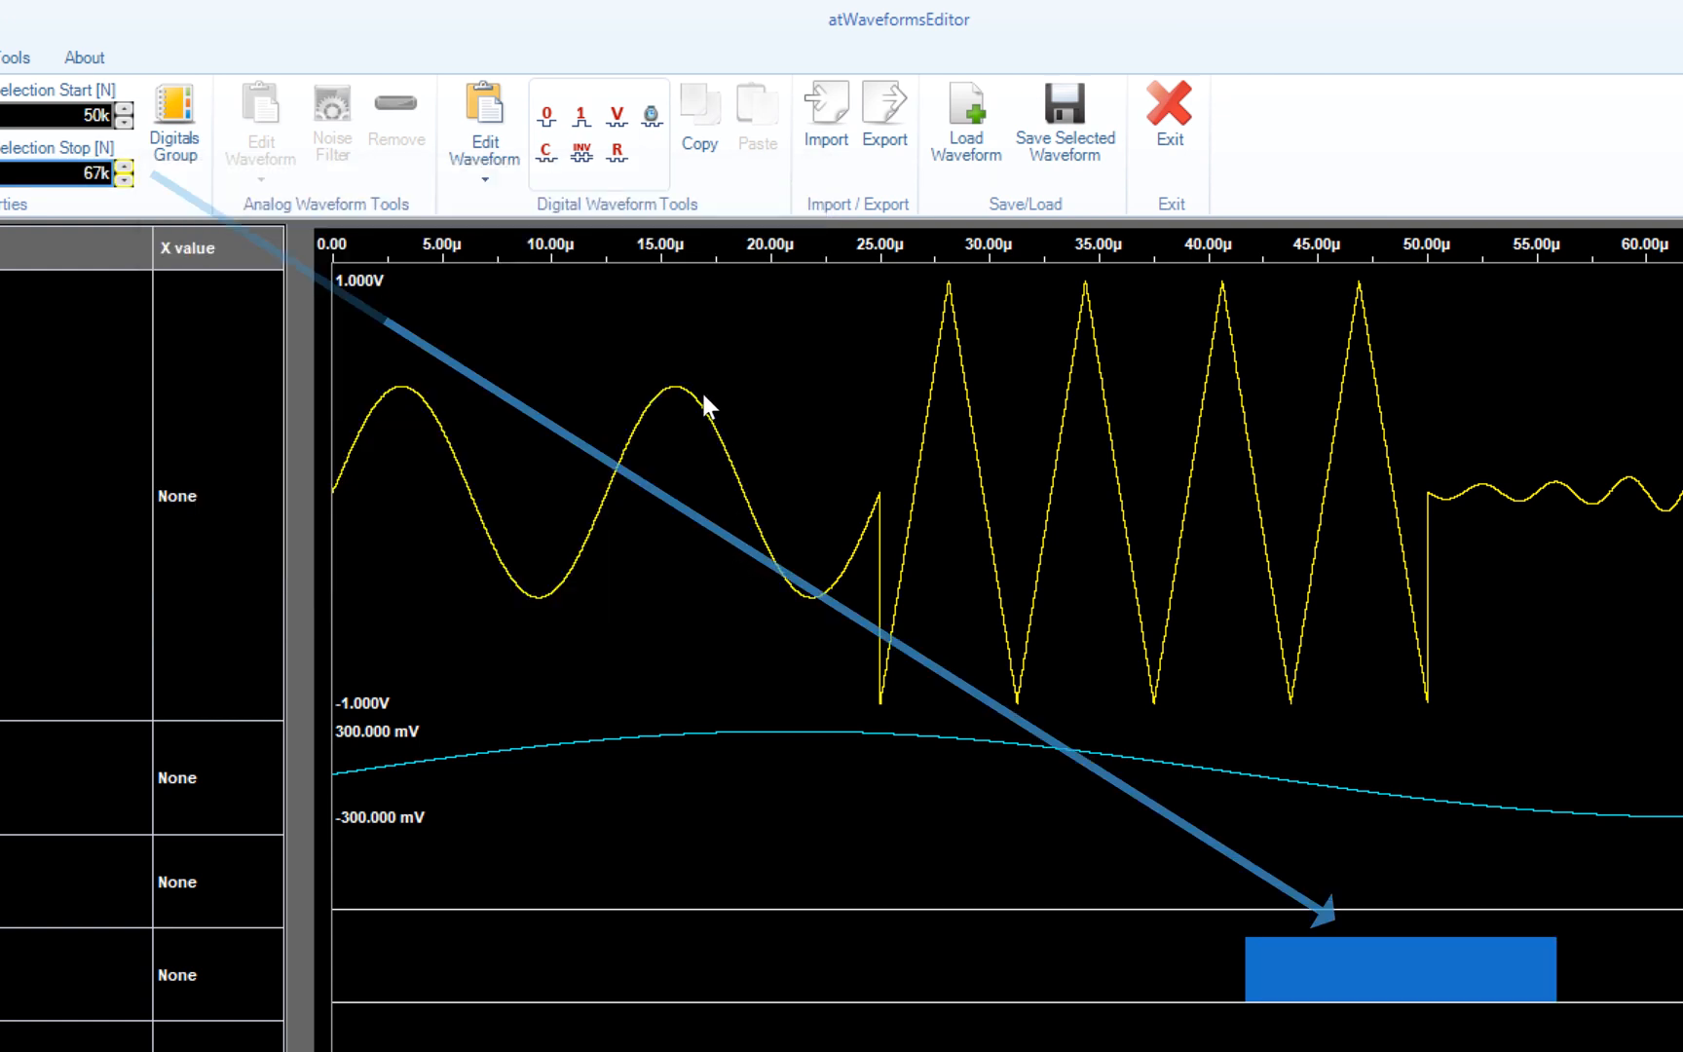
{"action": "left_click", "coordinate": [583, 124]}
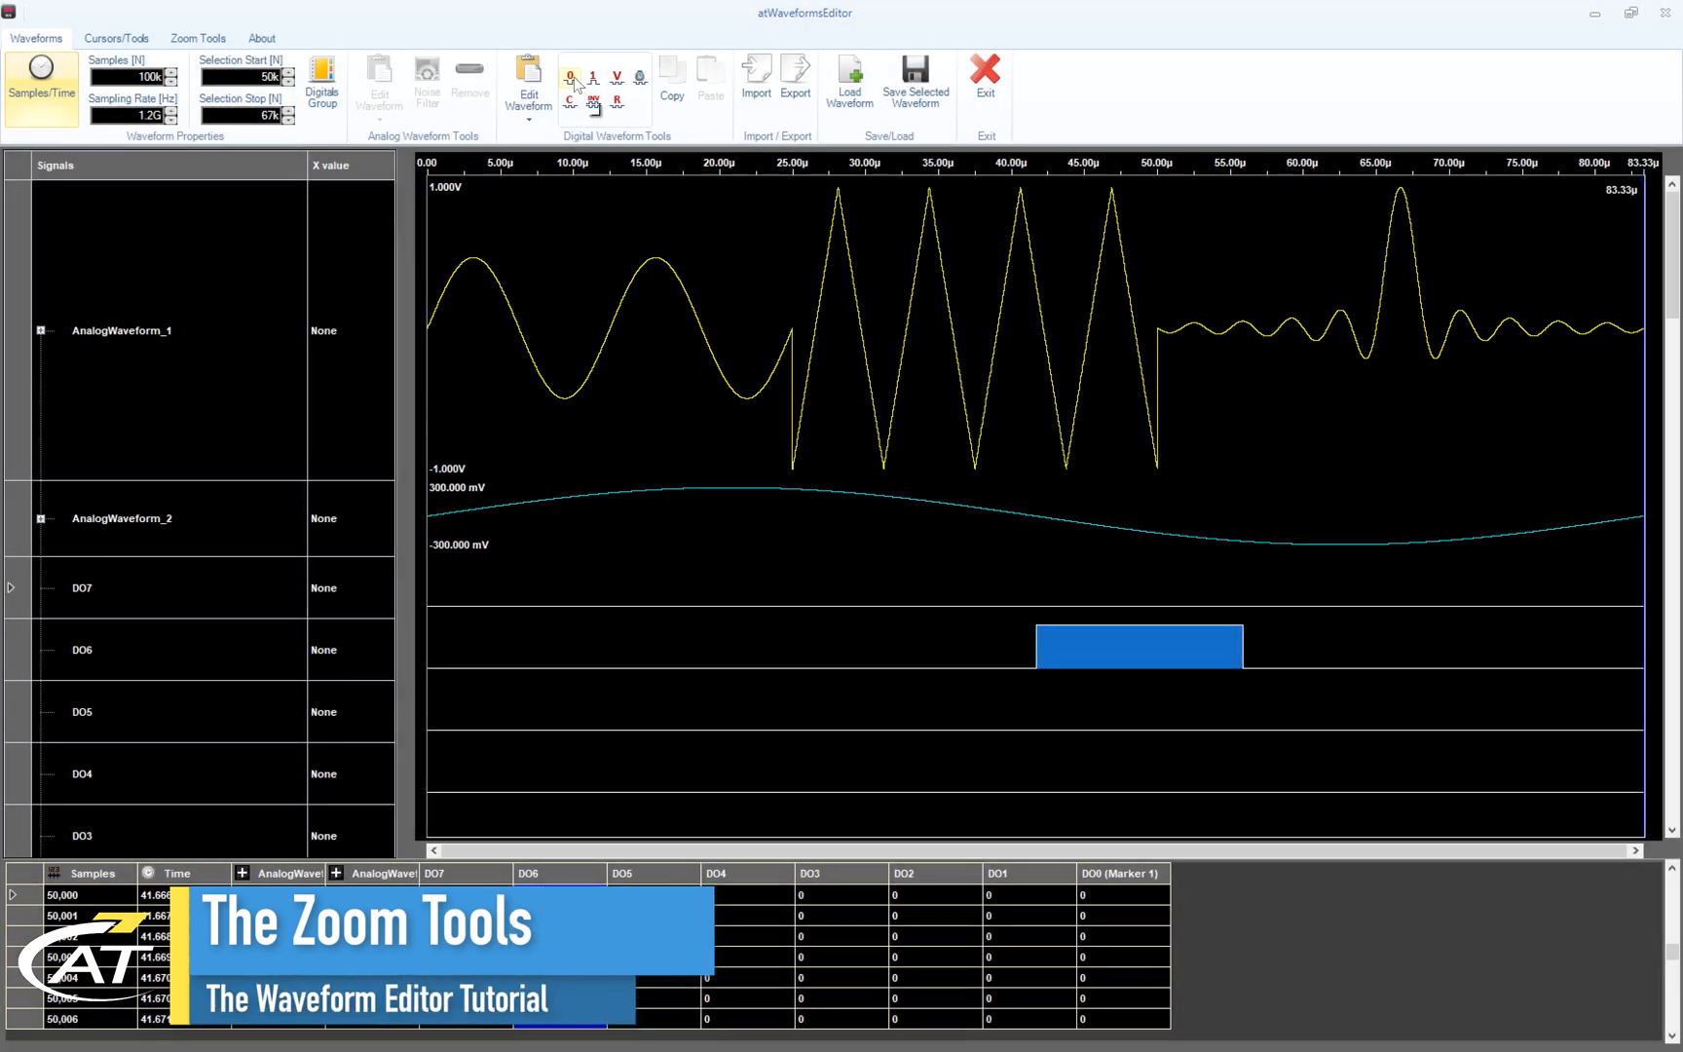
- Select all of AnalogWaveform_1 and show the Zoom Tools ribbon
{"action": "left_click", "coordinate": [574, 79]}
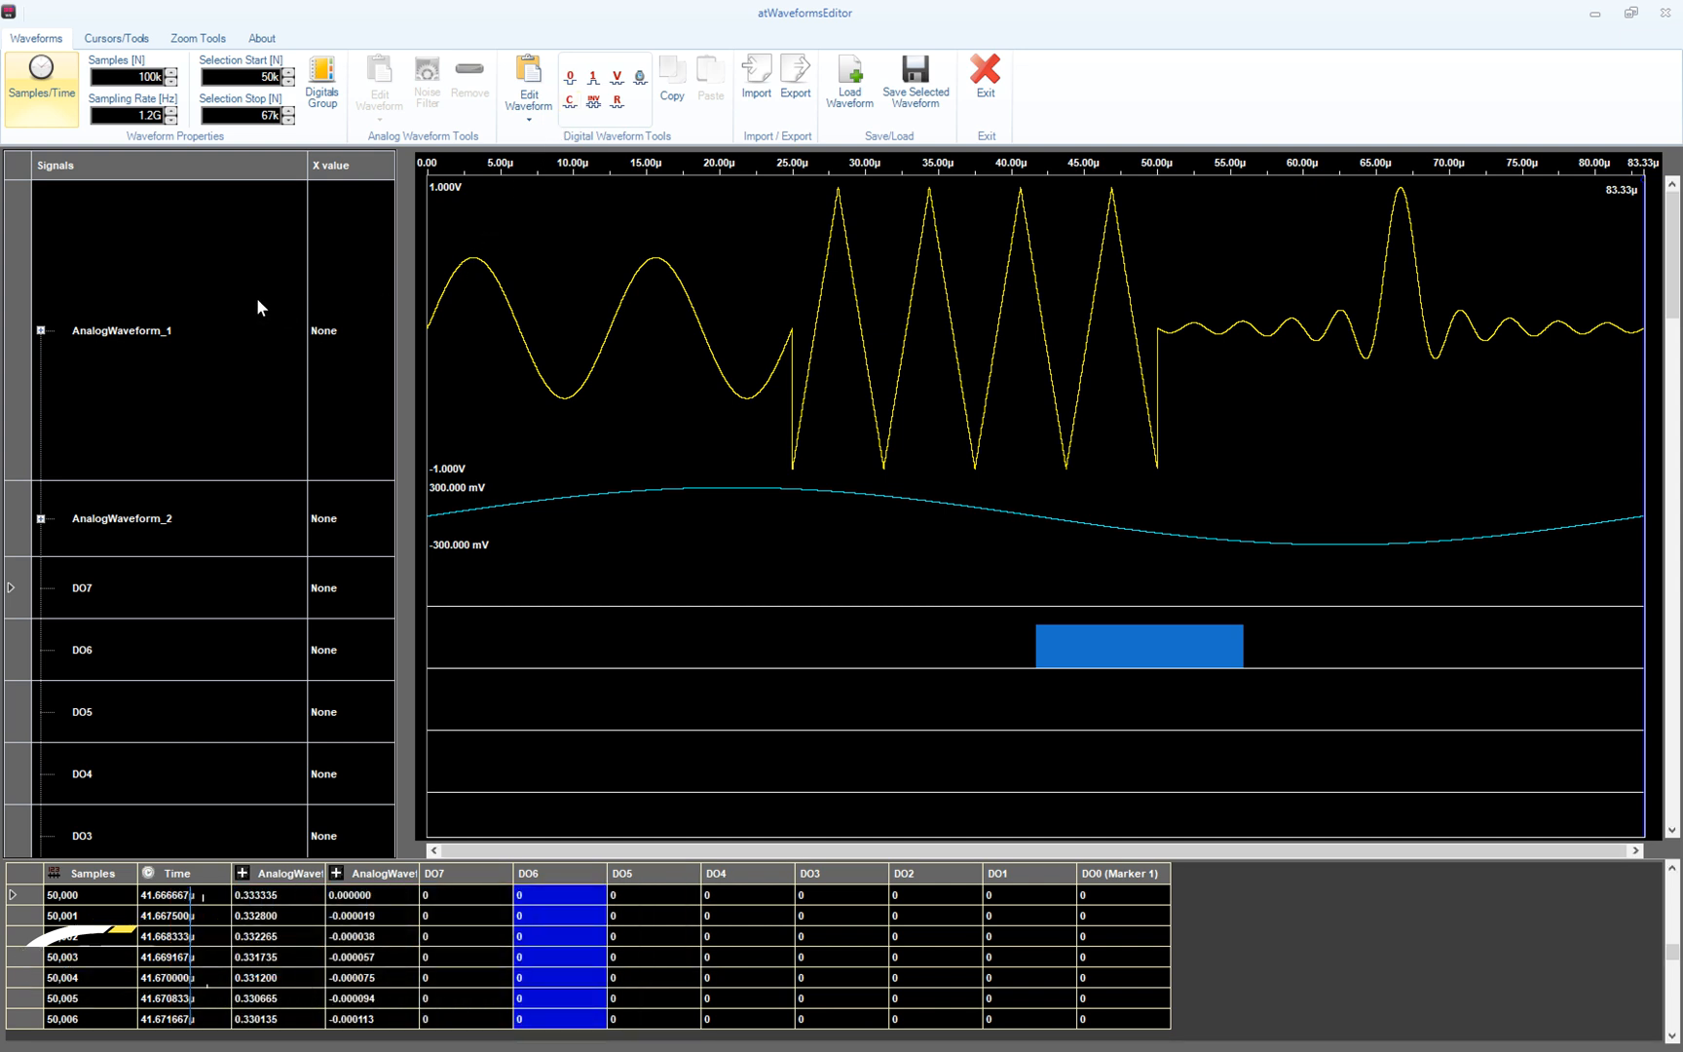
{"action": "left_click", "coordinate": [258, 300]}
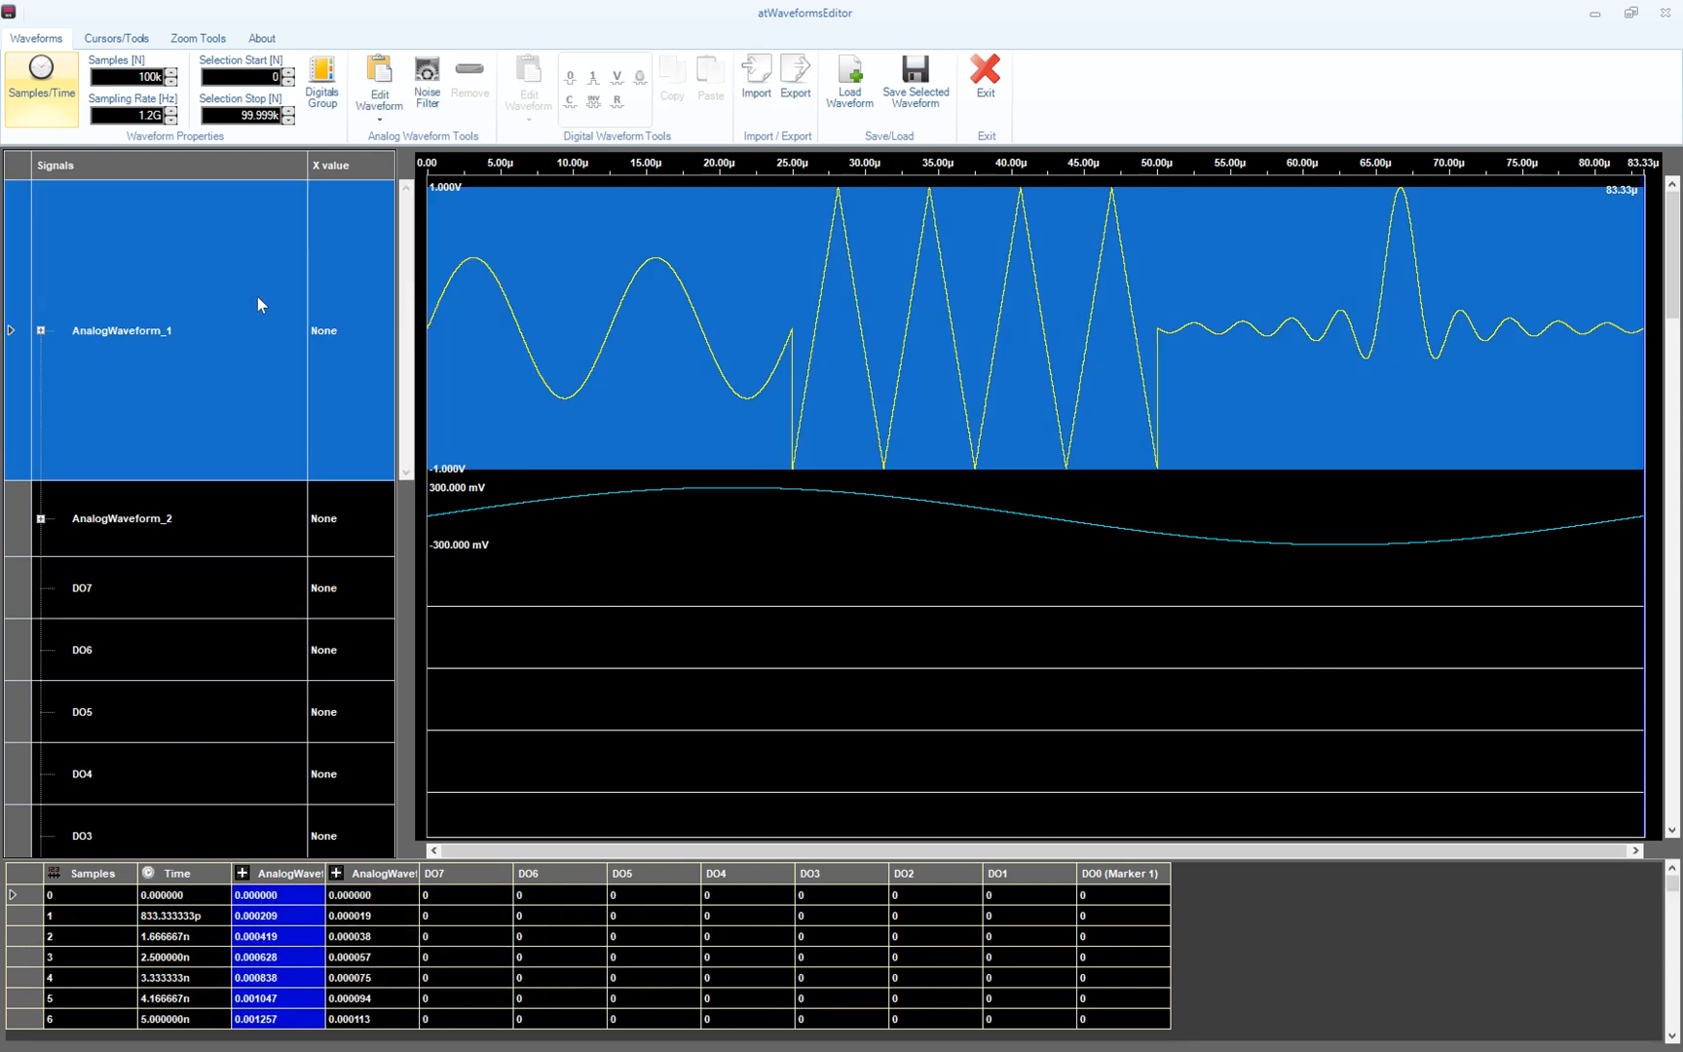
{"action": "left_click", "coordinate": [199, 39]}
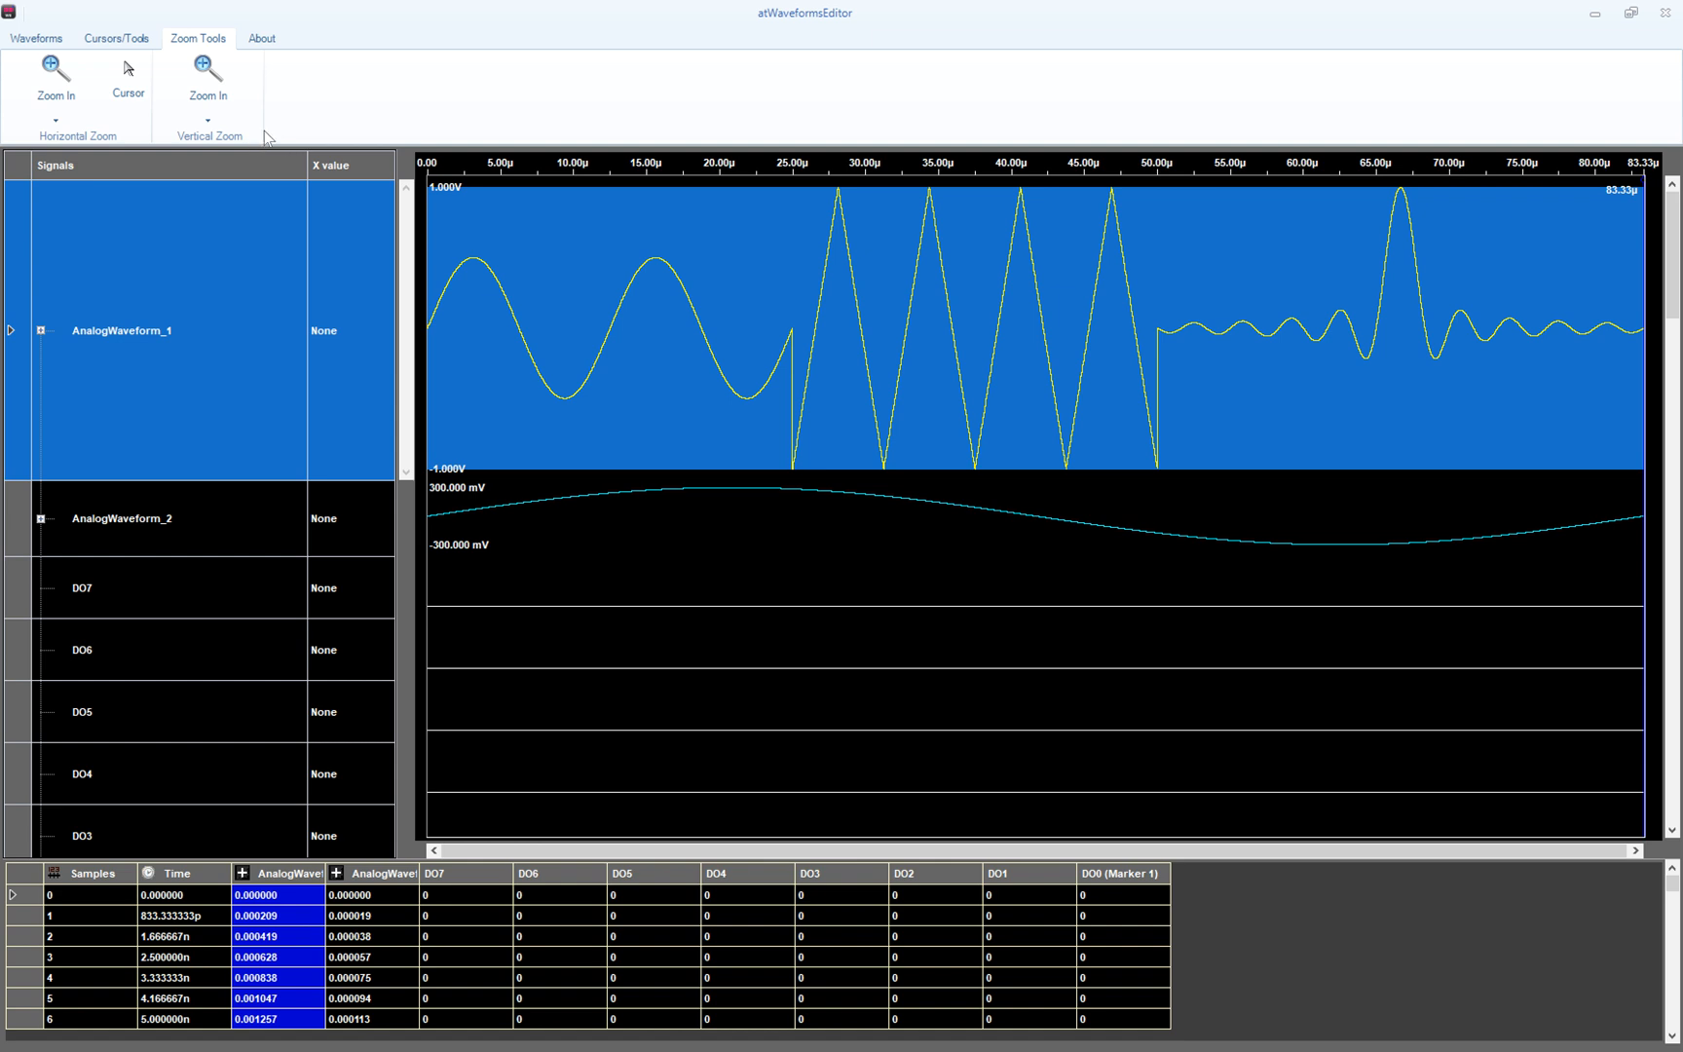
- Step the horizontal time-axis zoom in and back out
{"action": "left_click", "coordinate": [67, 79]}
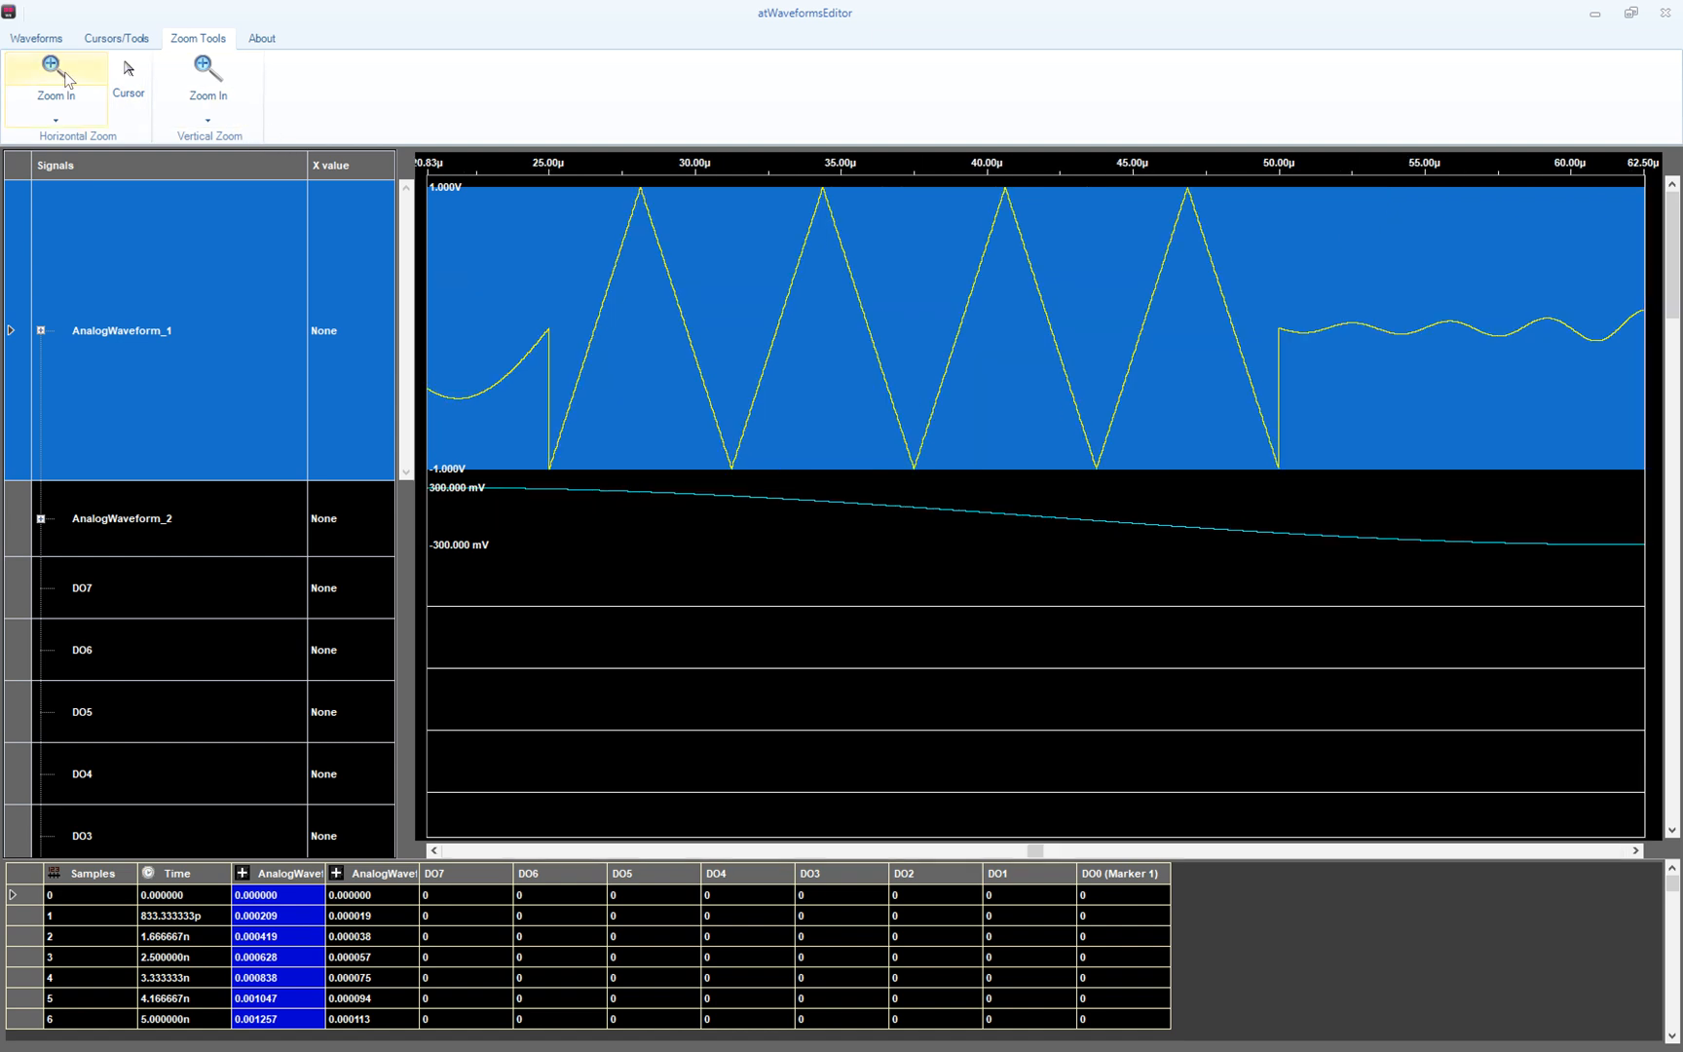
{"action": "left_click", "coordinate": [67, 79]}
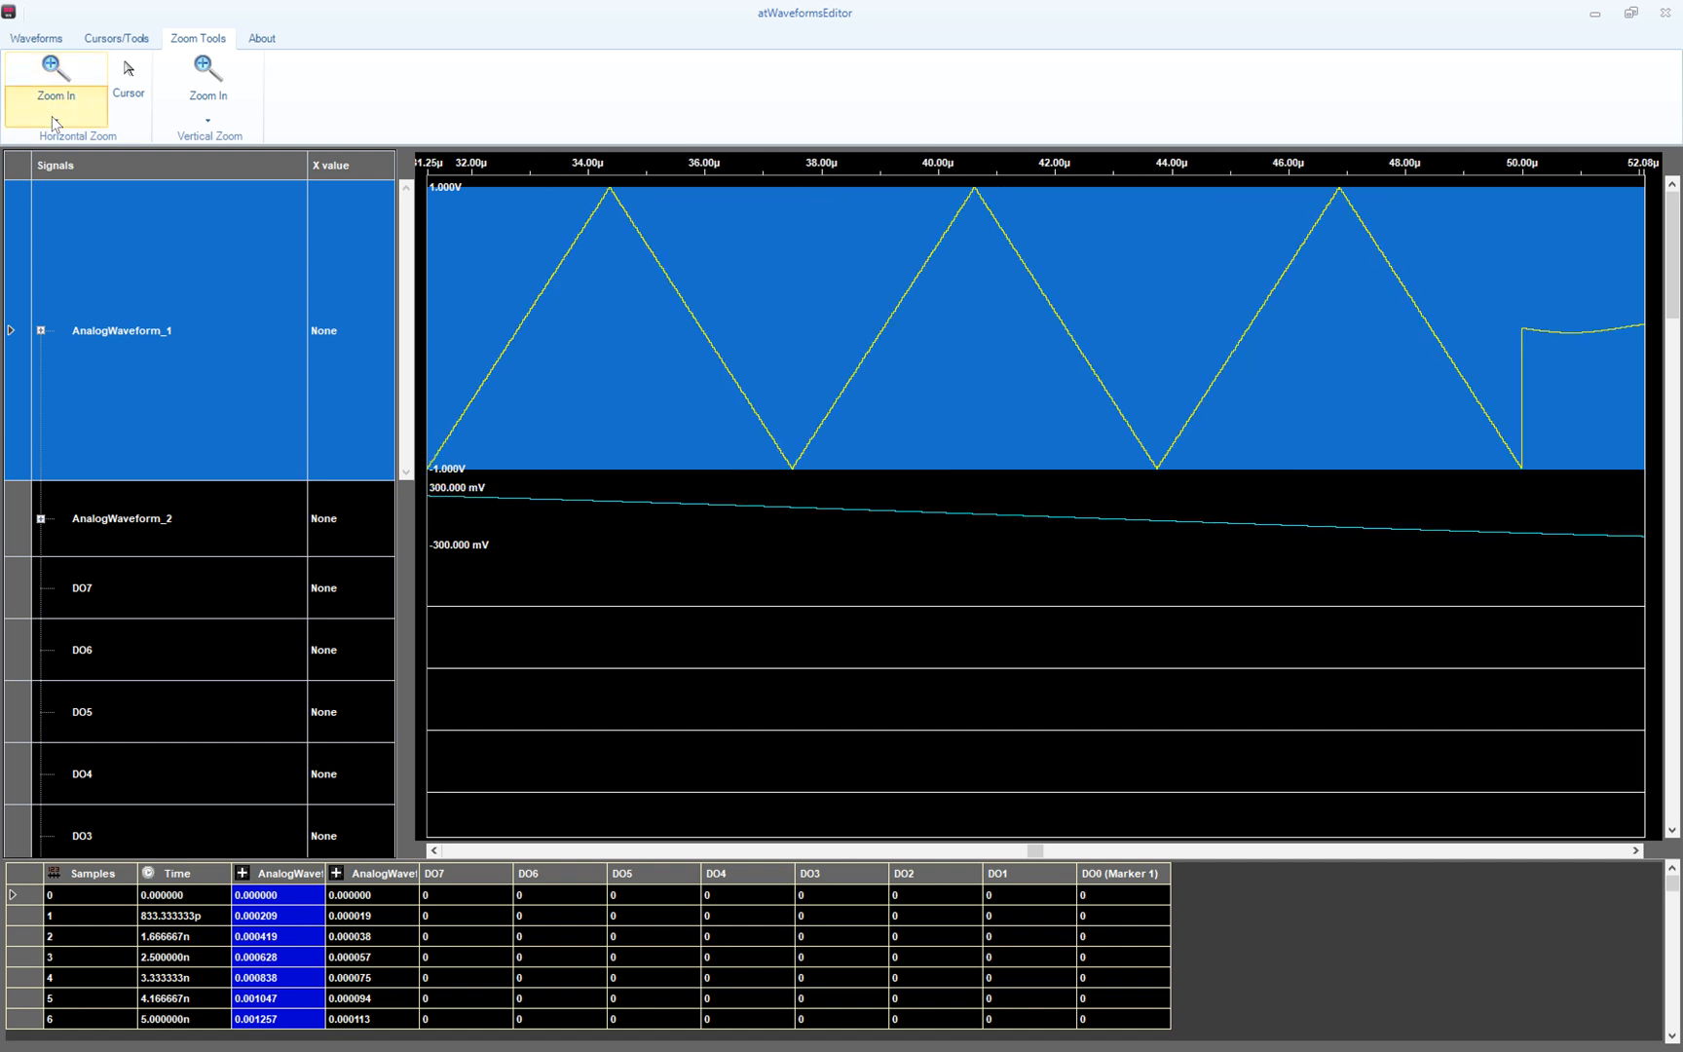
{"action": "left_click", "coordinate": [54, 118]}
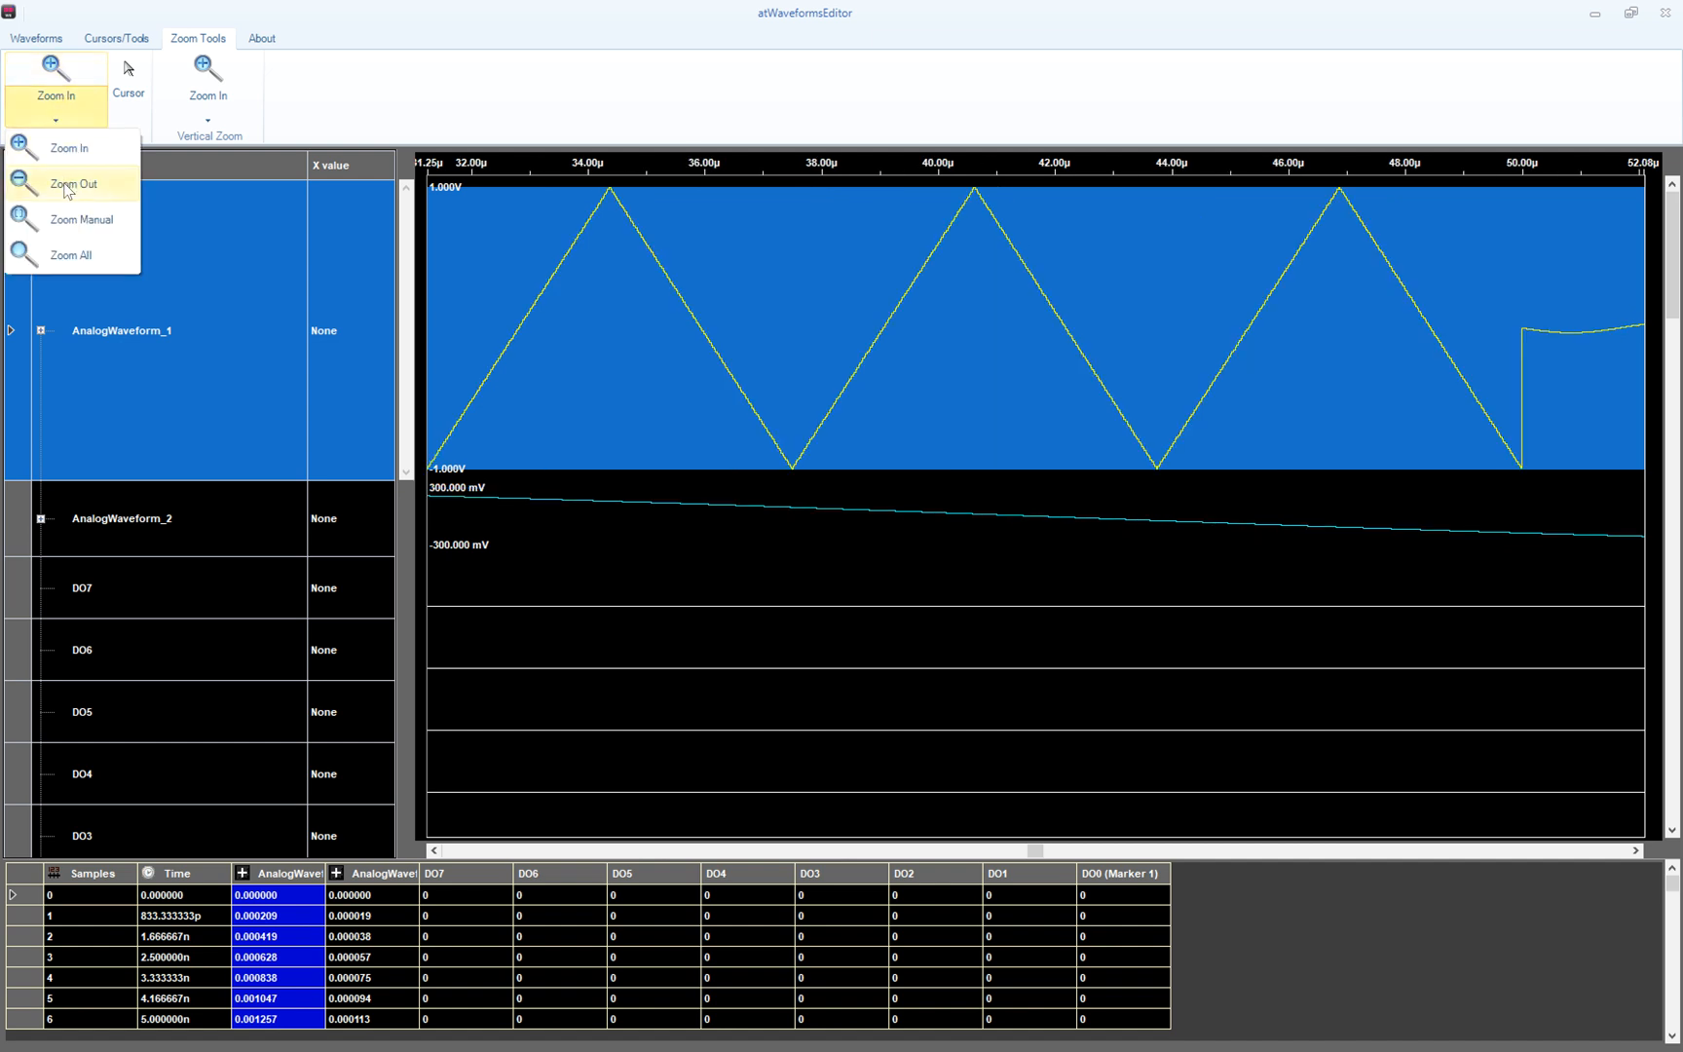
{"action": "left_click", "coordinate": [67, 185]}
{"action": "left_click", "coordinate": [68, 77]}
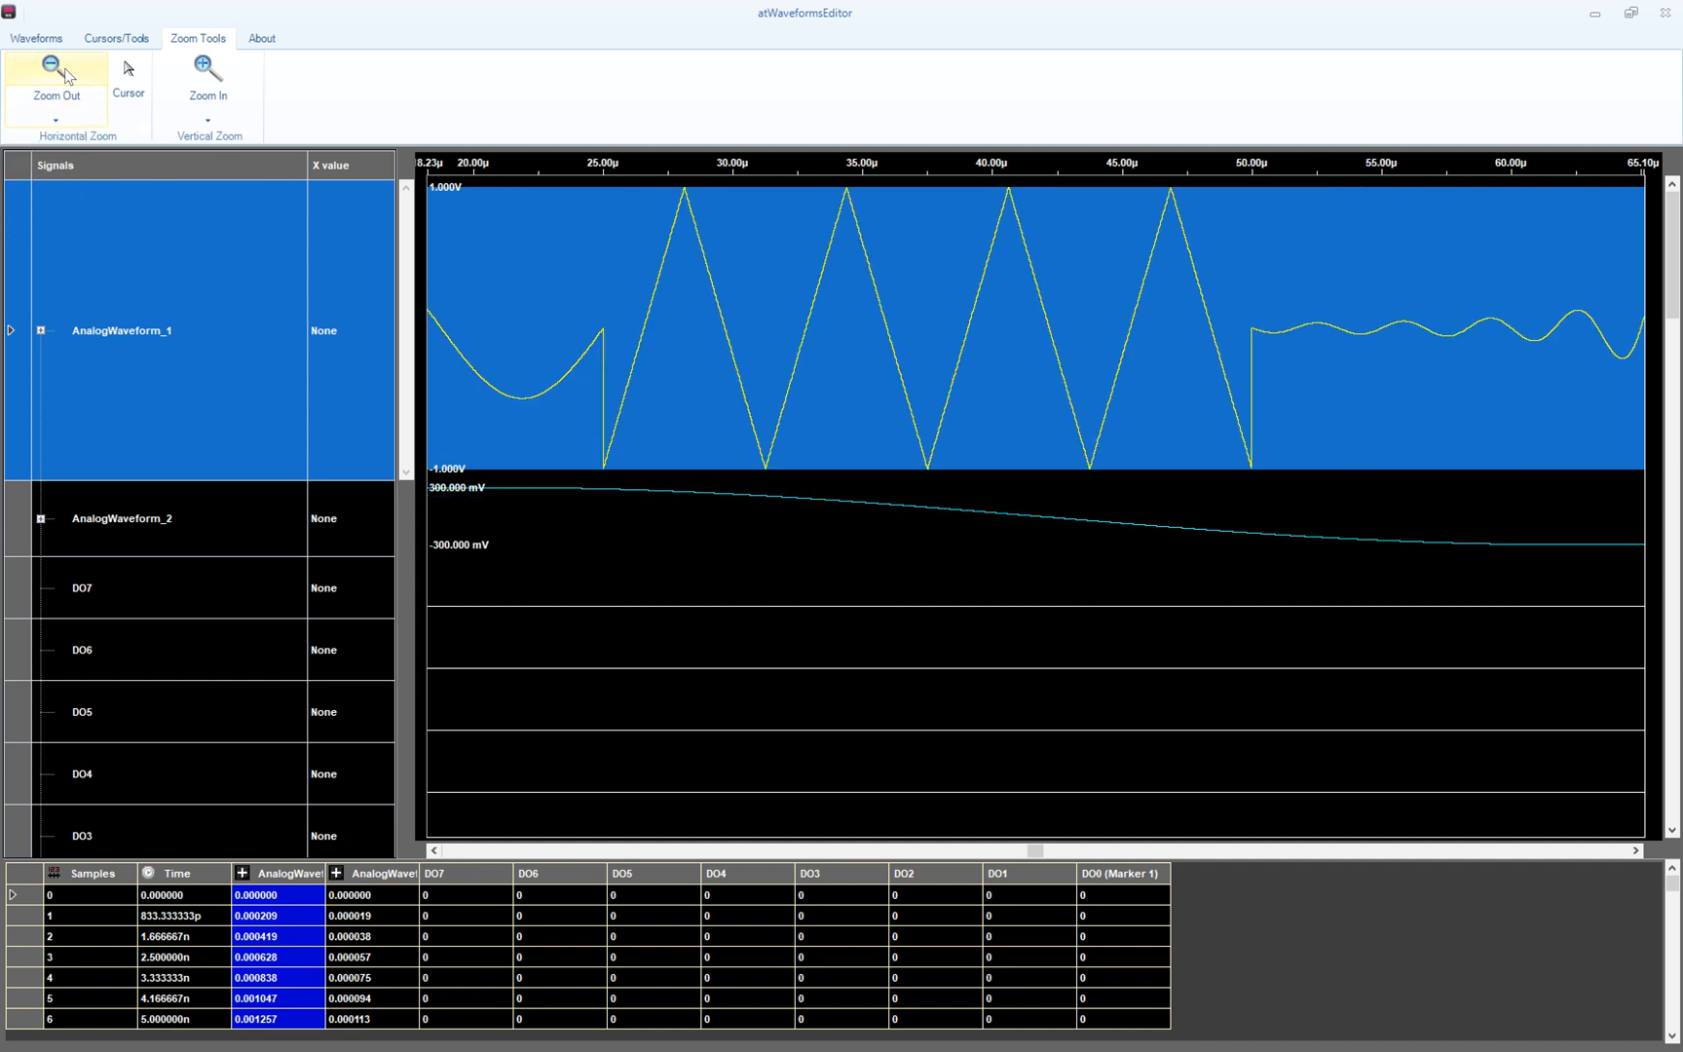
{"action": "left_click", "coordinate": [67, 77]}
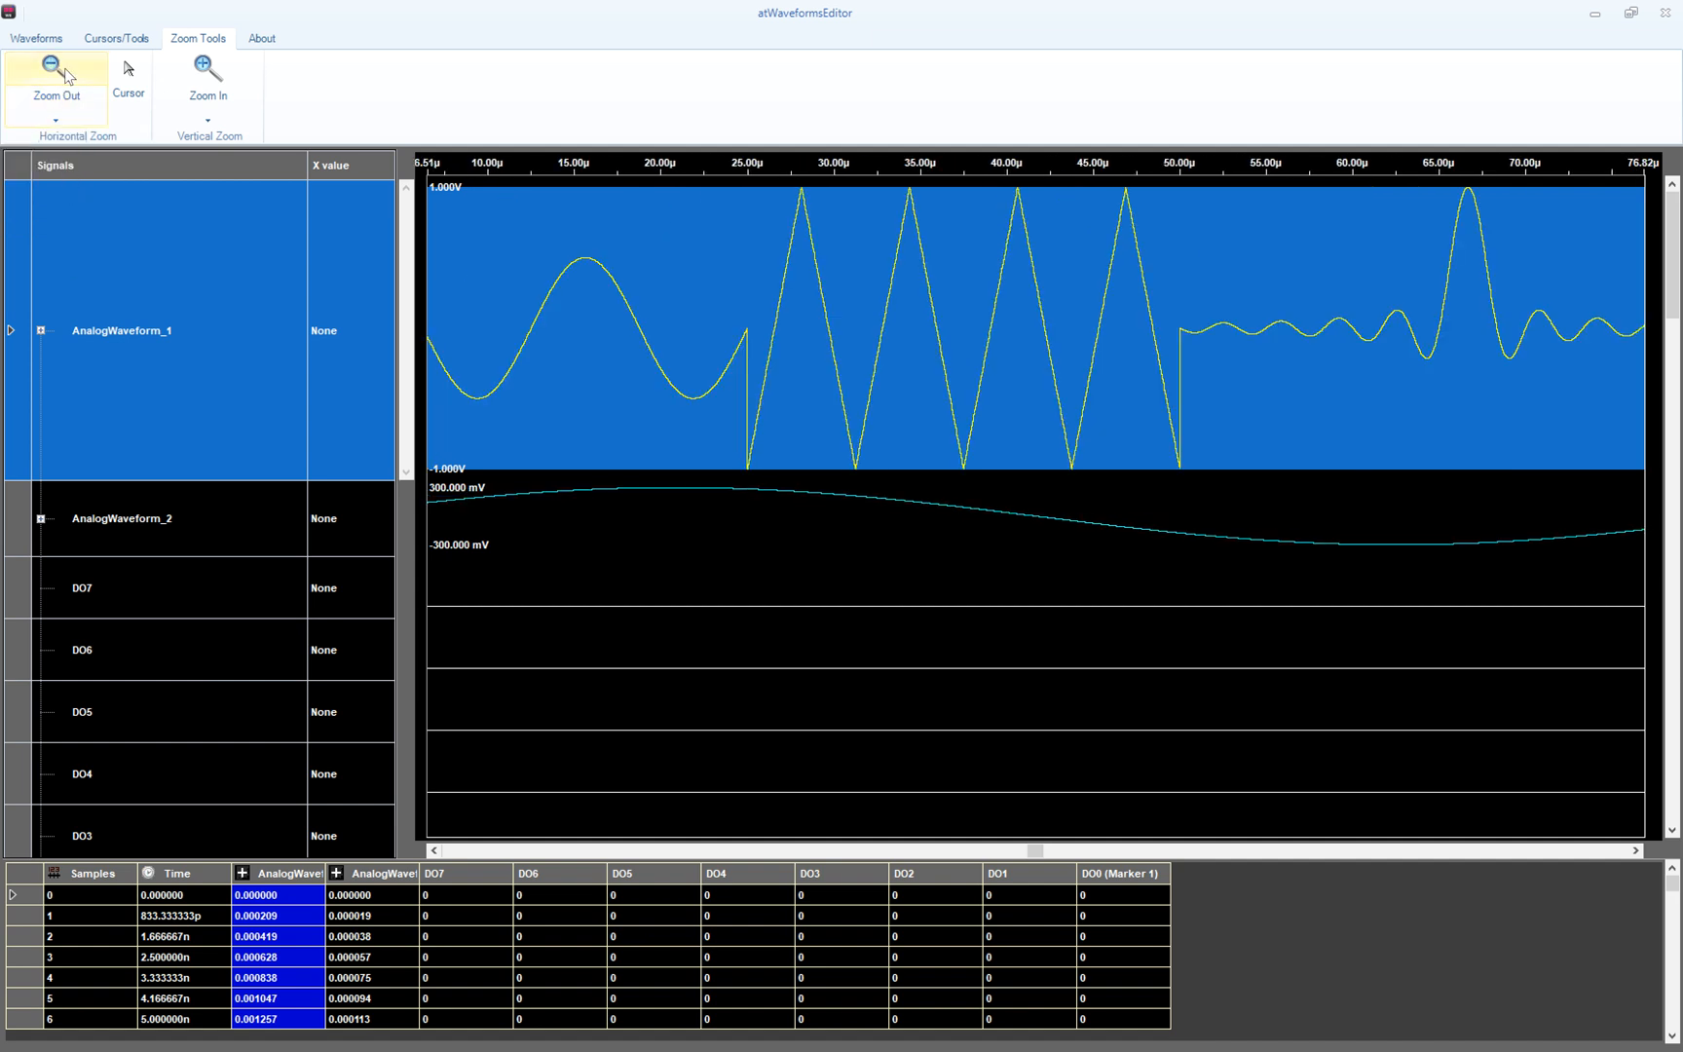
- Manually zoom into the jump around 25 µs, then restore Zoom All
{"action": "left_click", "coordinate": [57, 118]}
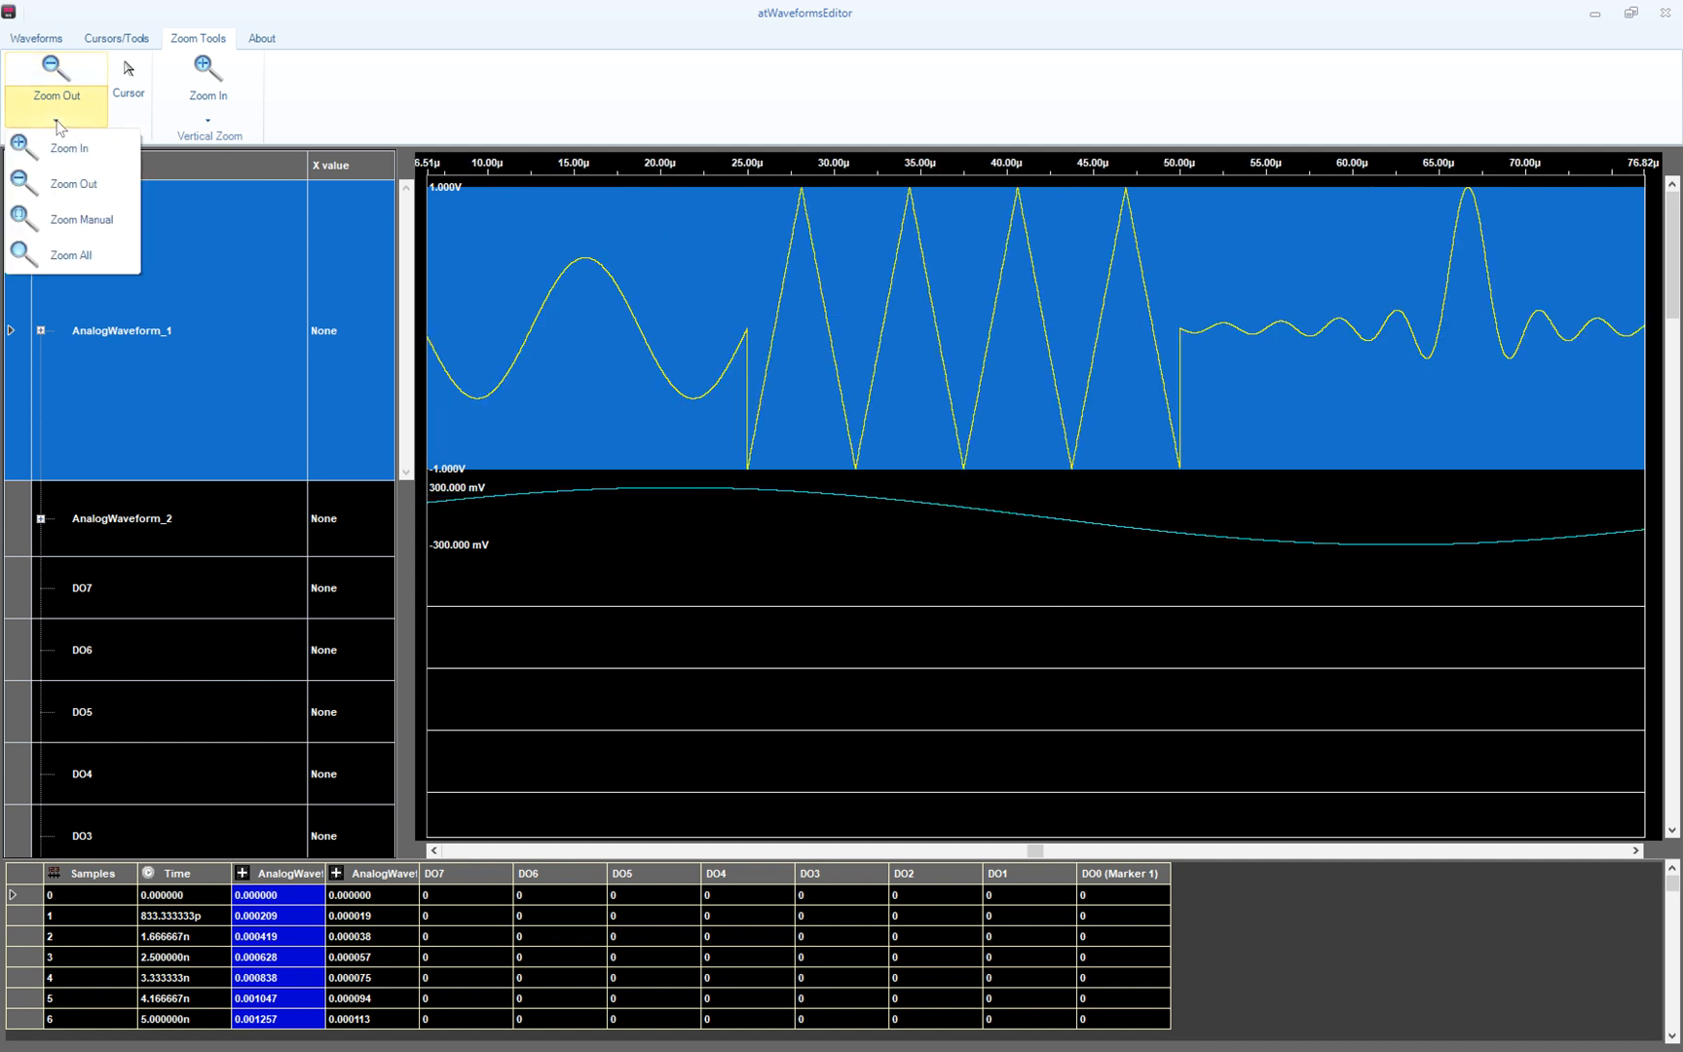
{"action": "left_click", "coordinate": [76, 222]}
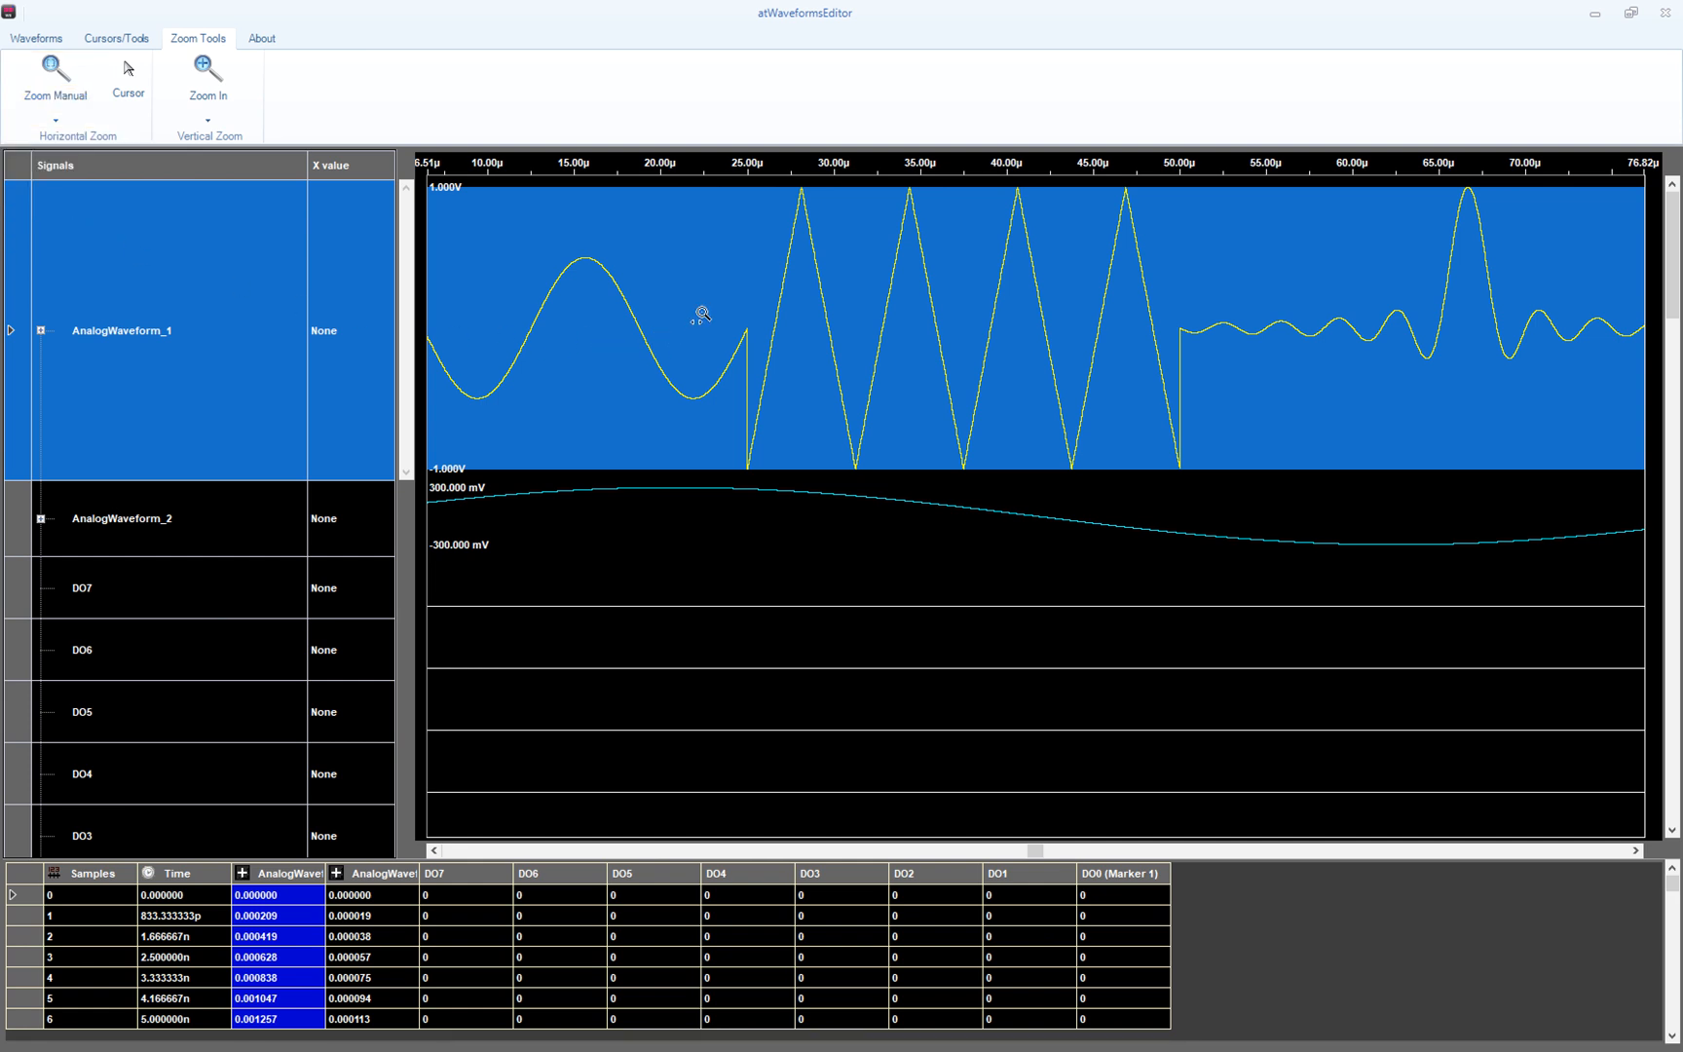
{"action": "left_click_drag", "start_coordinate": [714, 318], "coordinate": [781, 348]}
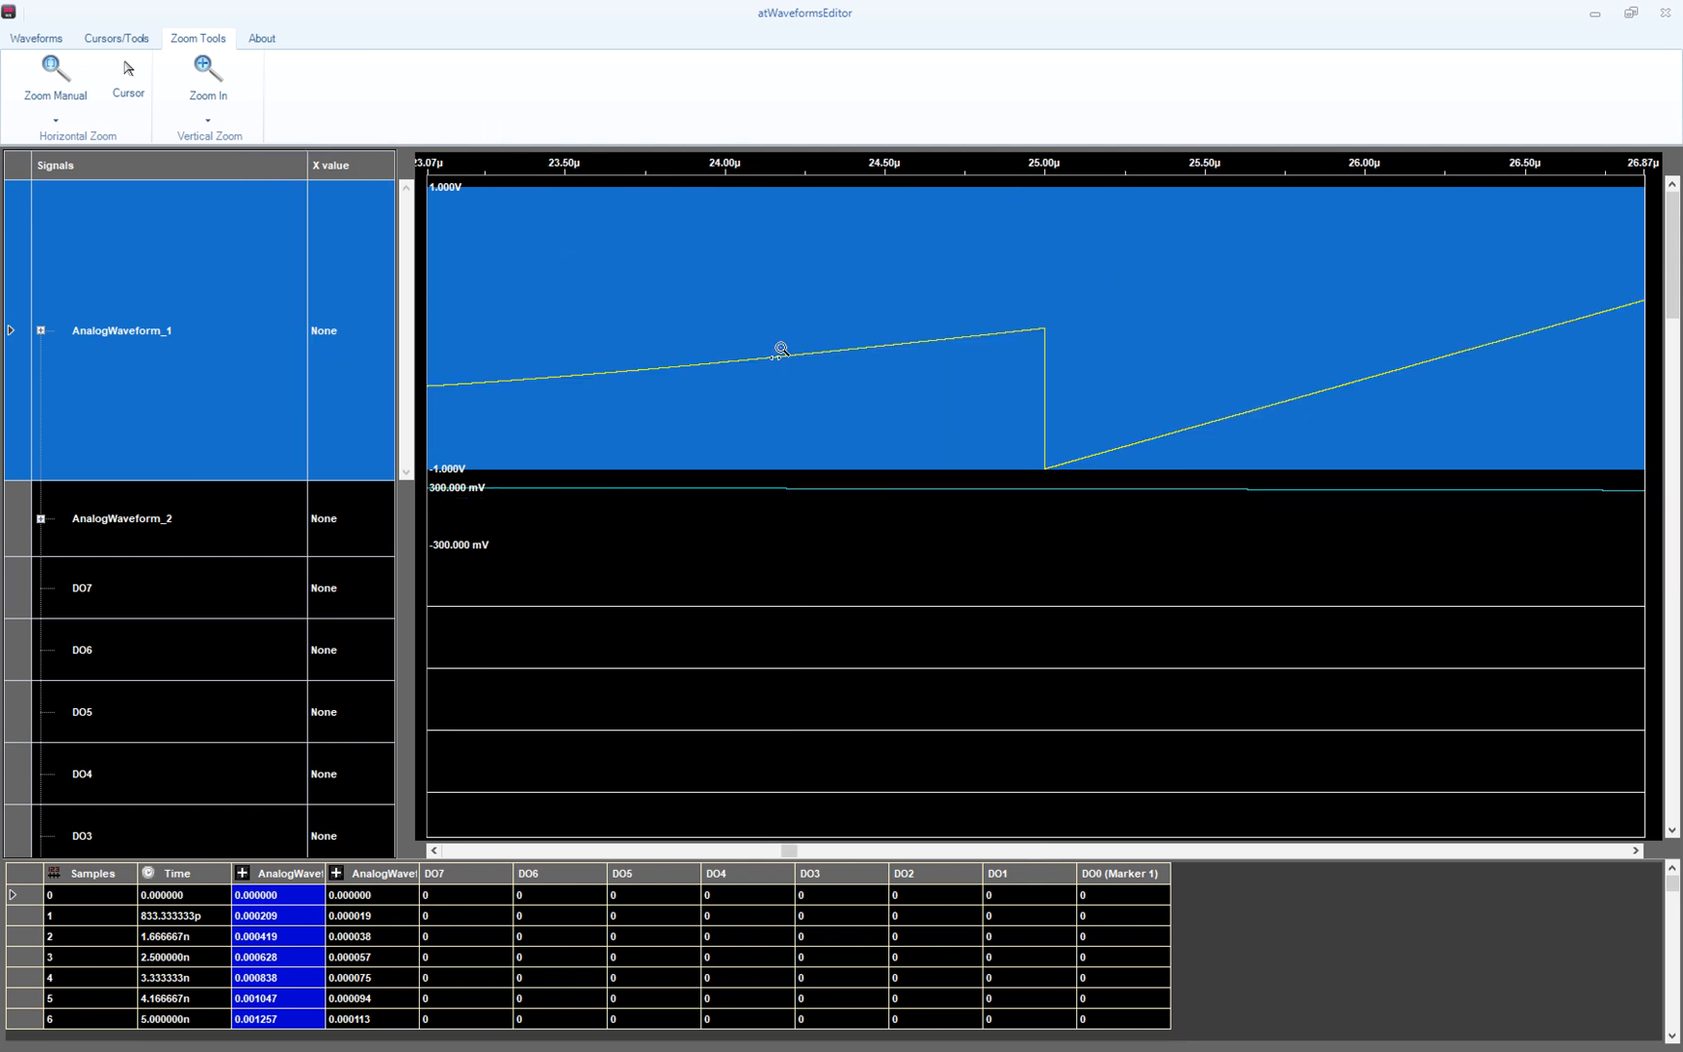
{"action": "left_click", "coordinate": [61, 117]}
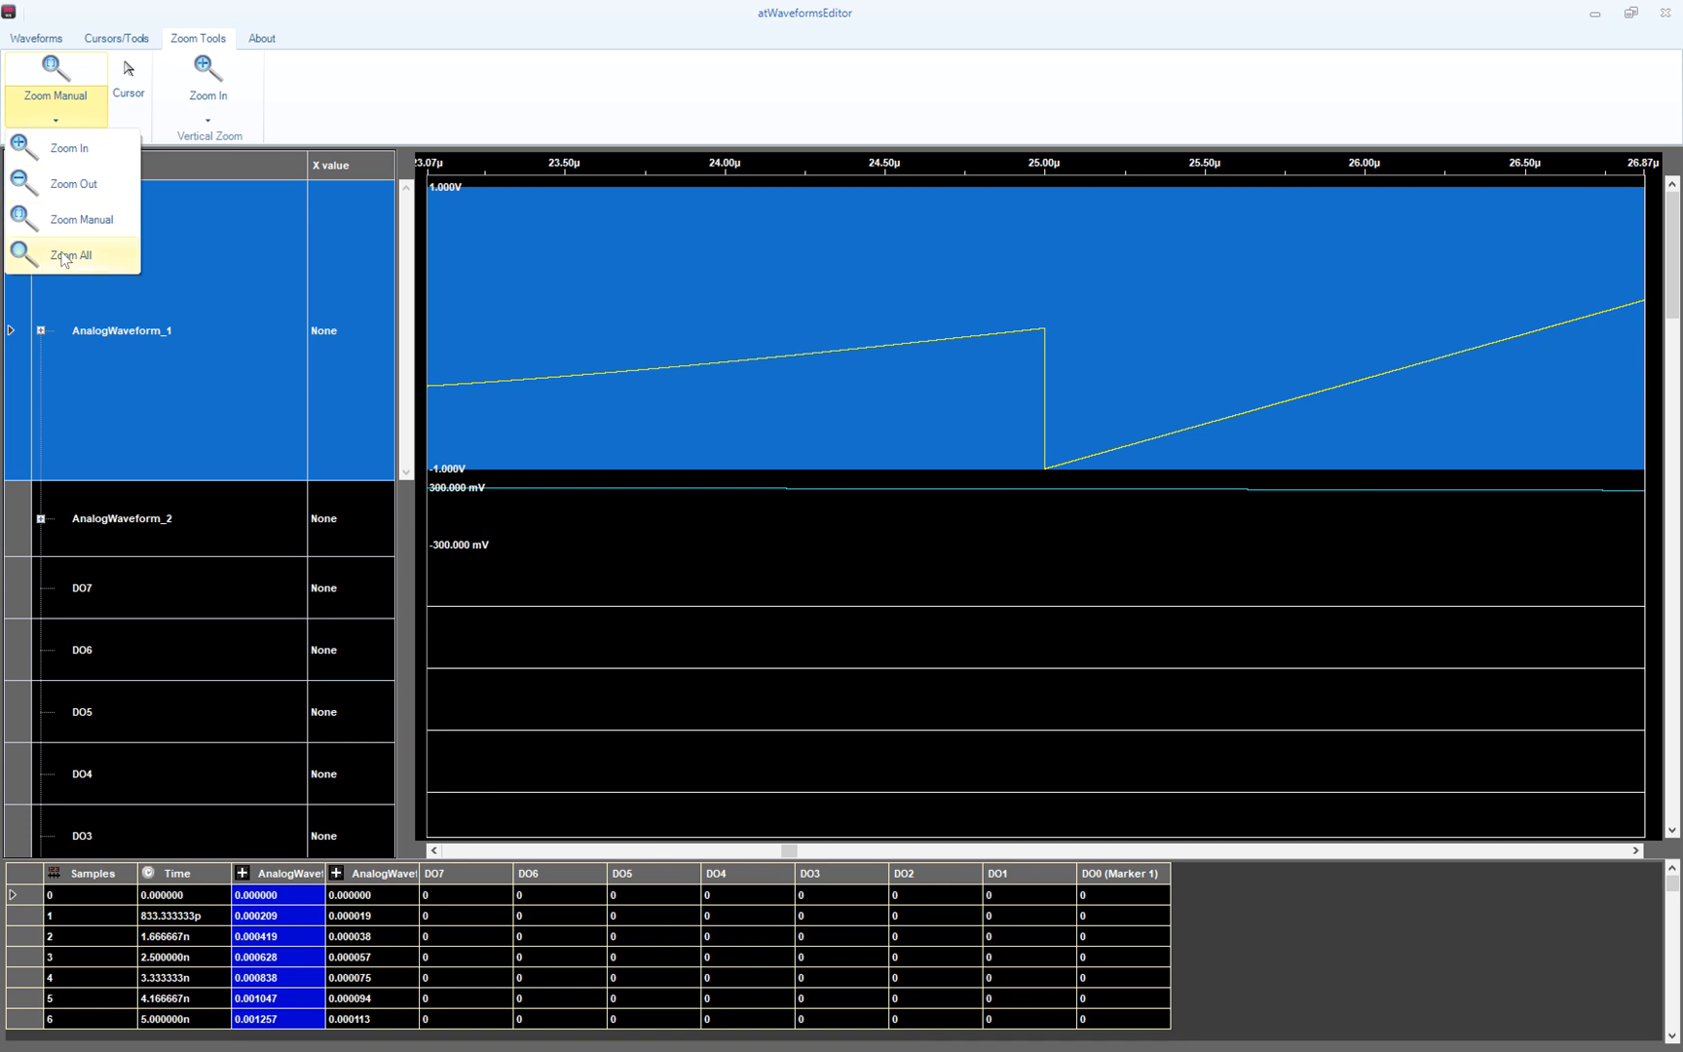
{"action": "left_click", "coordinate": [63, 258]}
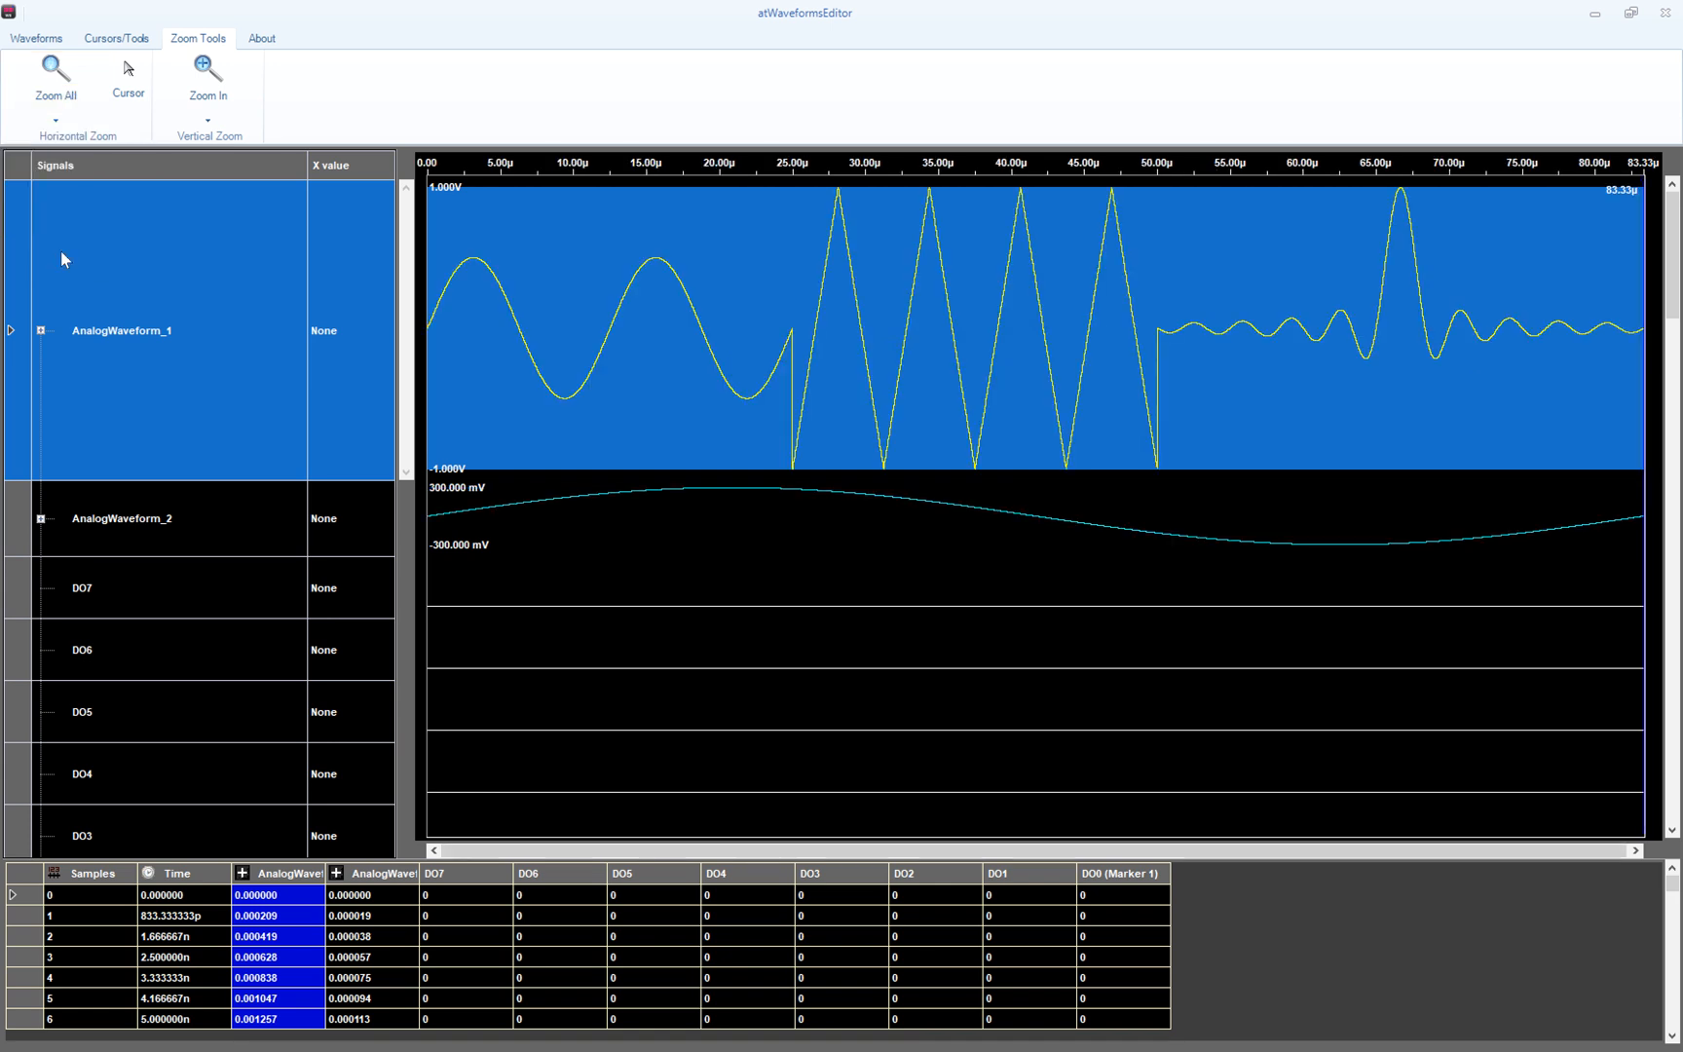
- Zoom AnalogWaveform_1's amplitude in vertically six steps
{"action": "left_click", "coordinate": [207, 76]}
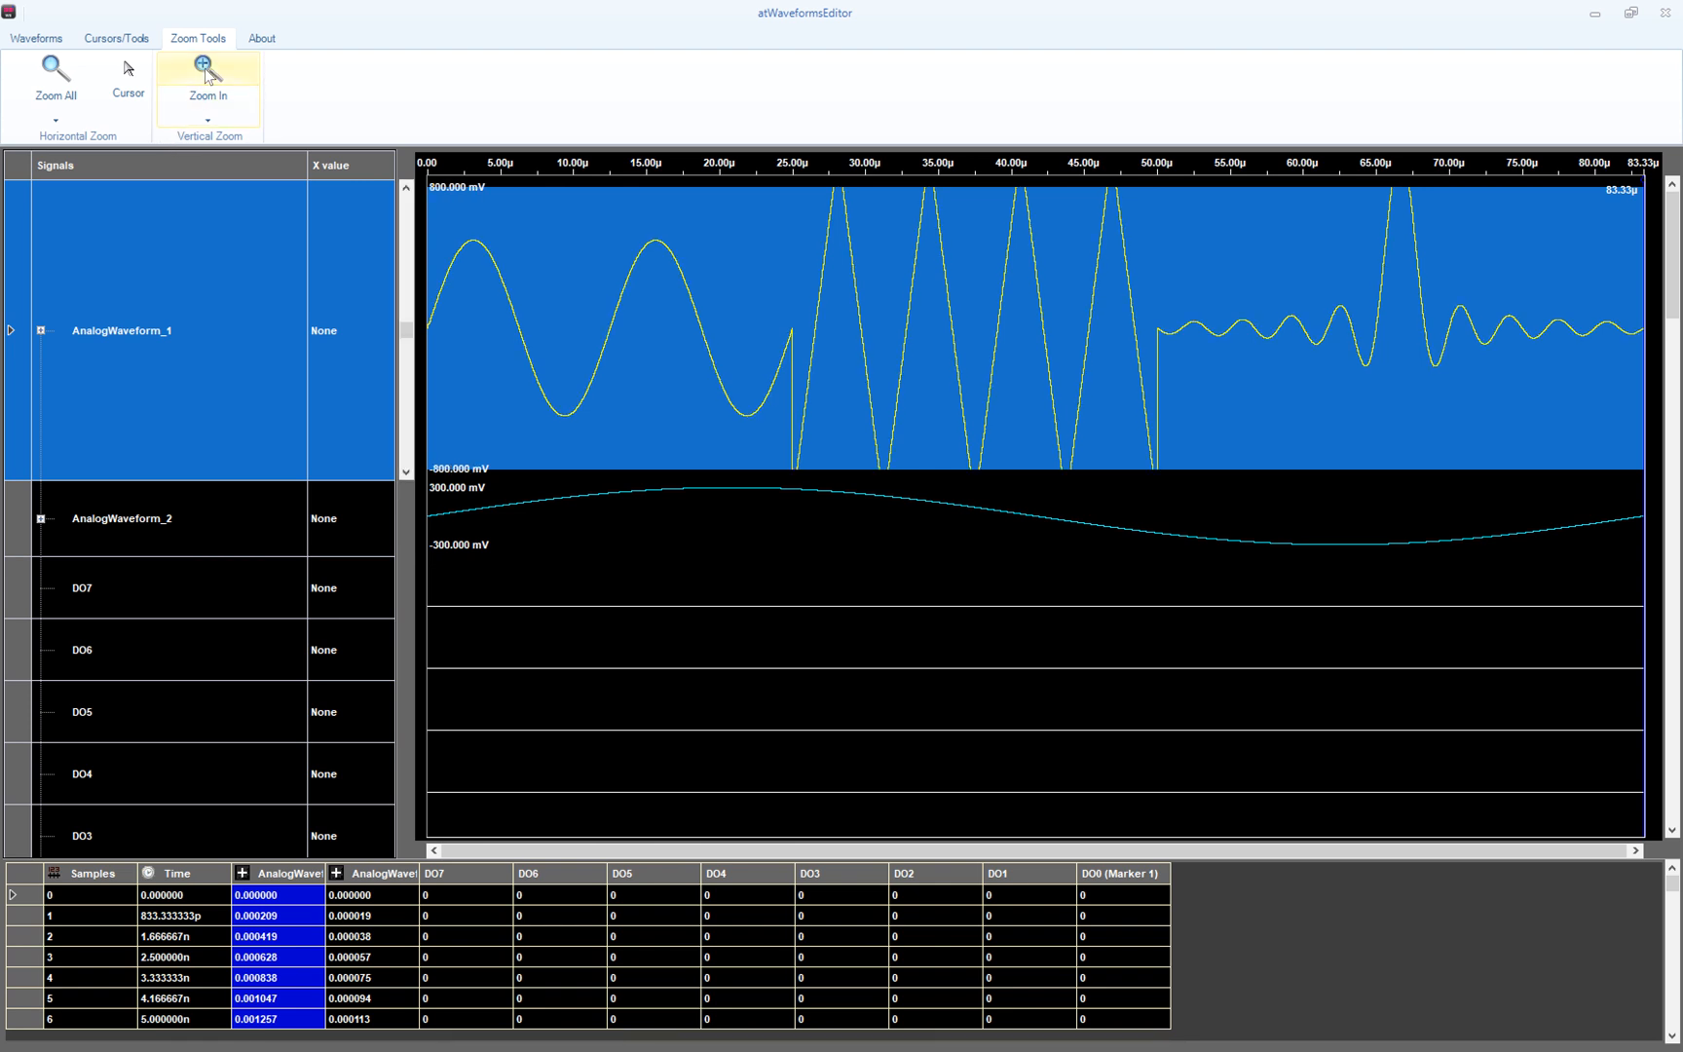
{"action": "left_click", "coordinate": [207, 76]}
{"action": "left_click", "coordinate": [206, 76]}
{"action": "left_click", "coordinate": [206, 76]}
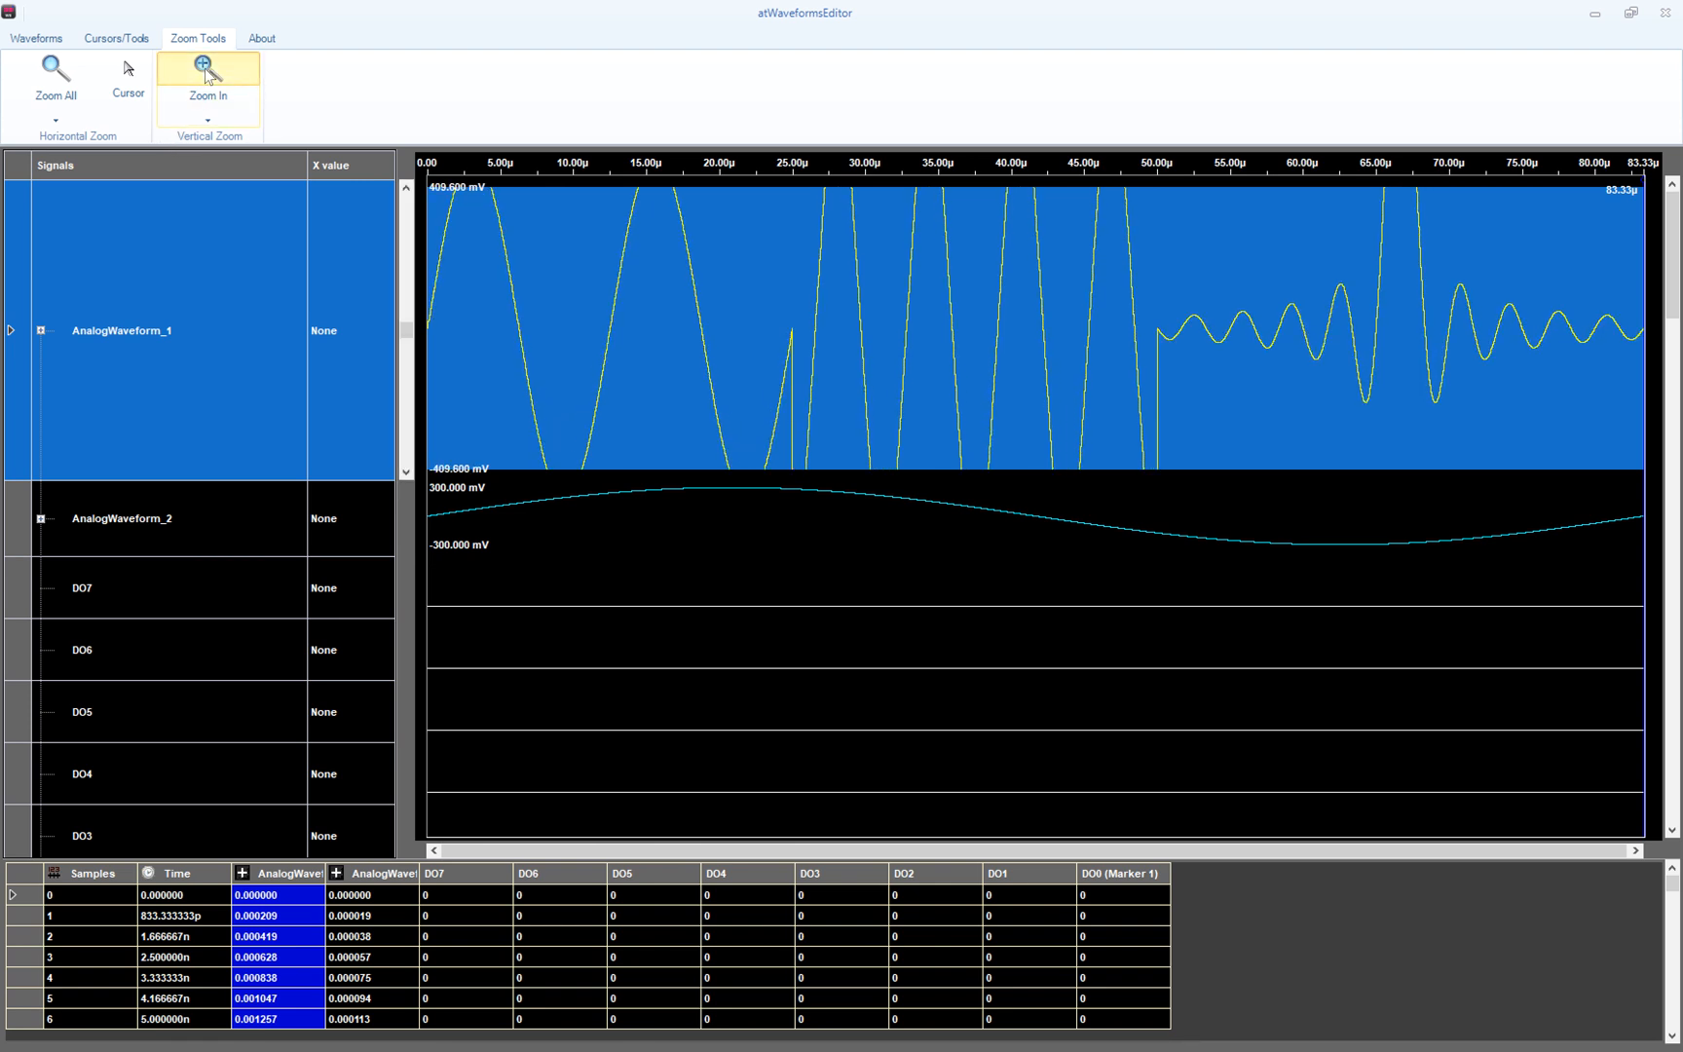
{"action": "left_click", "coordinate": [206, 76]}
{"action": "left_click", "coordinate": [207, 76]}
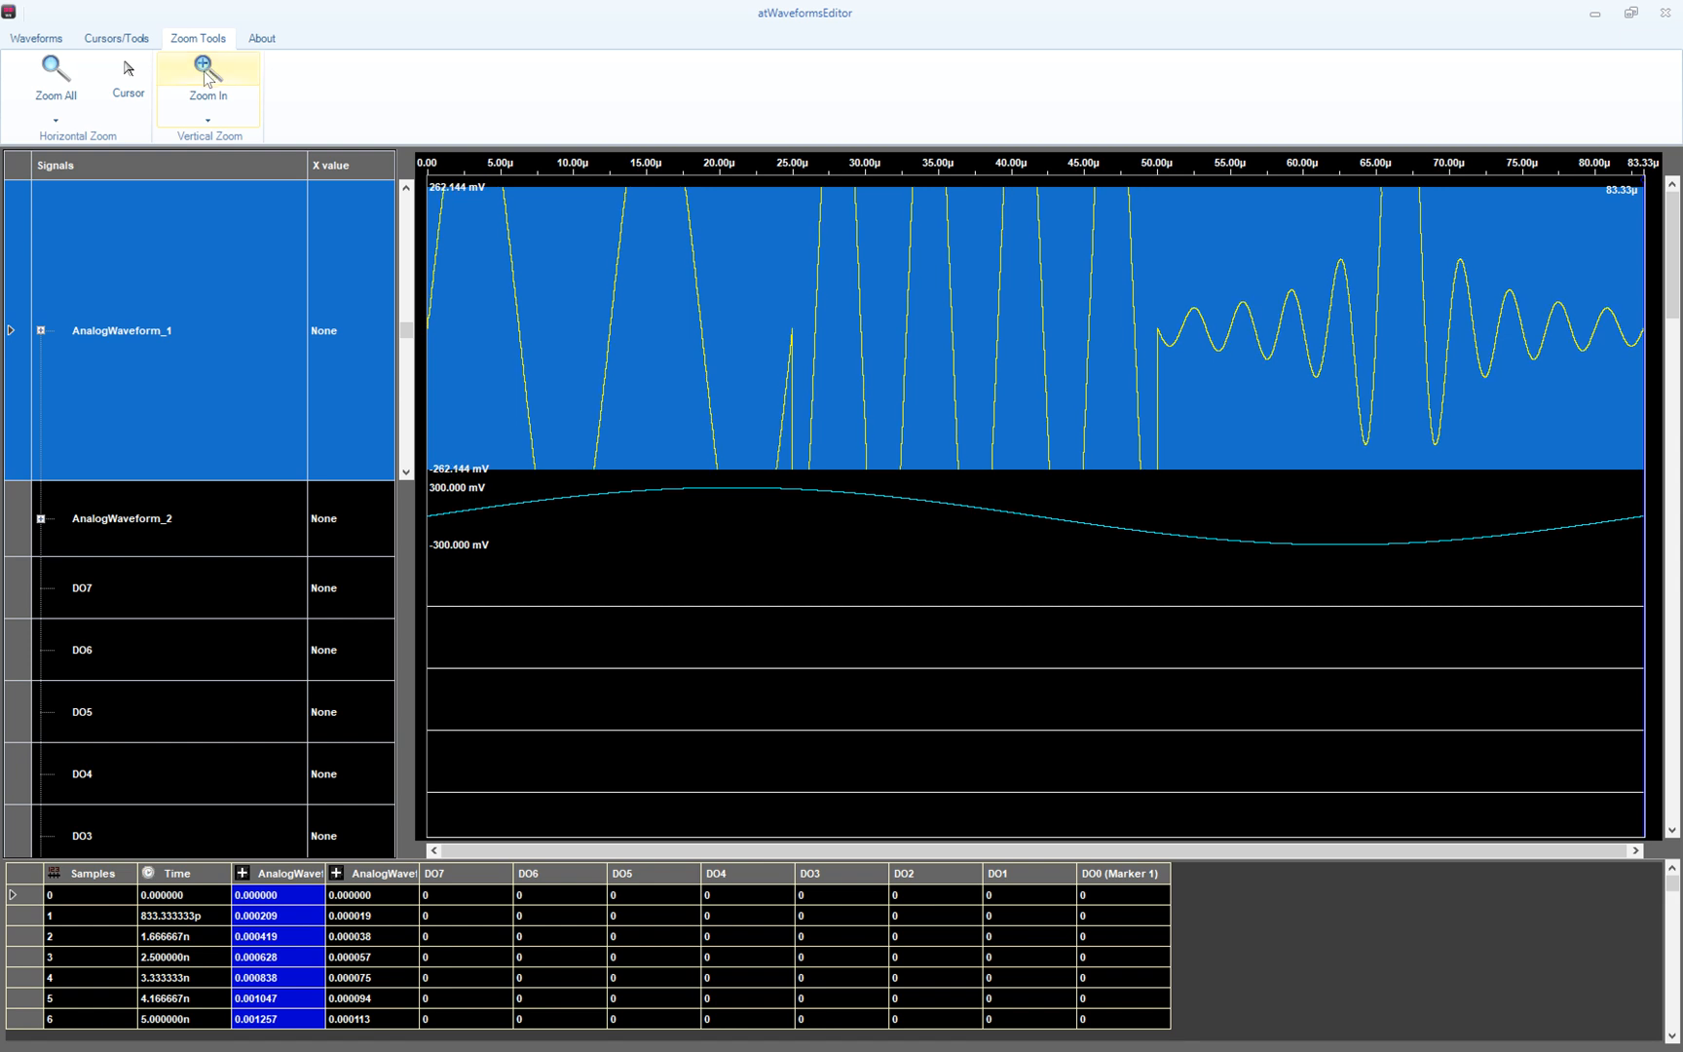
- Zoom the amplitude back out, then Zoom Fit it to ±1.000 V
{"action": "left_click", "coordinate": [206, 121]}
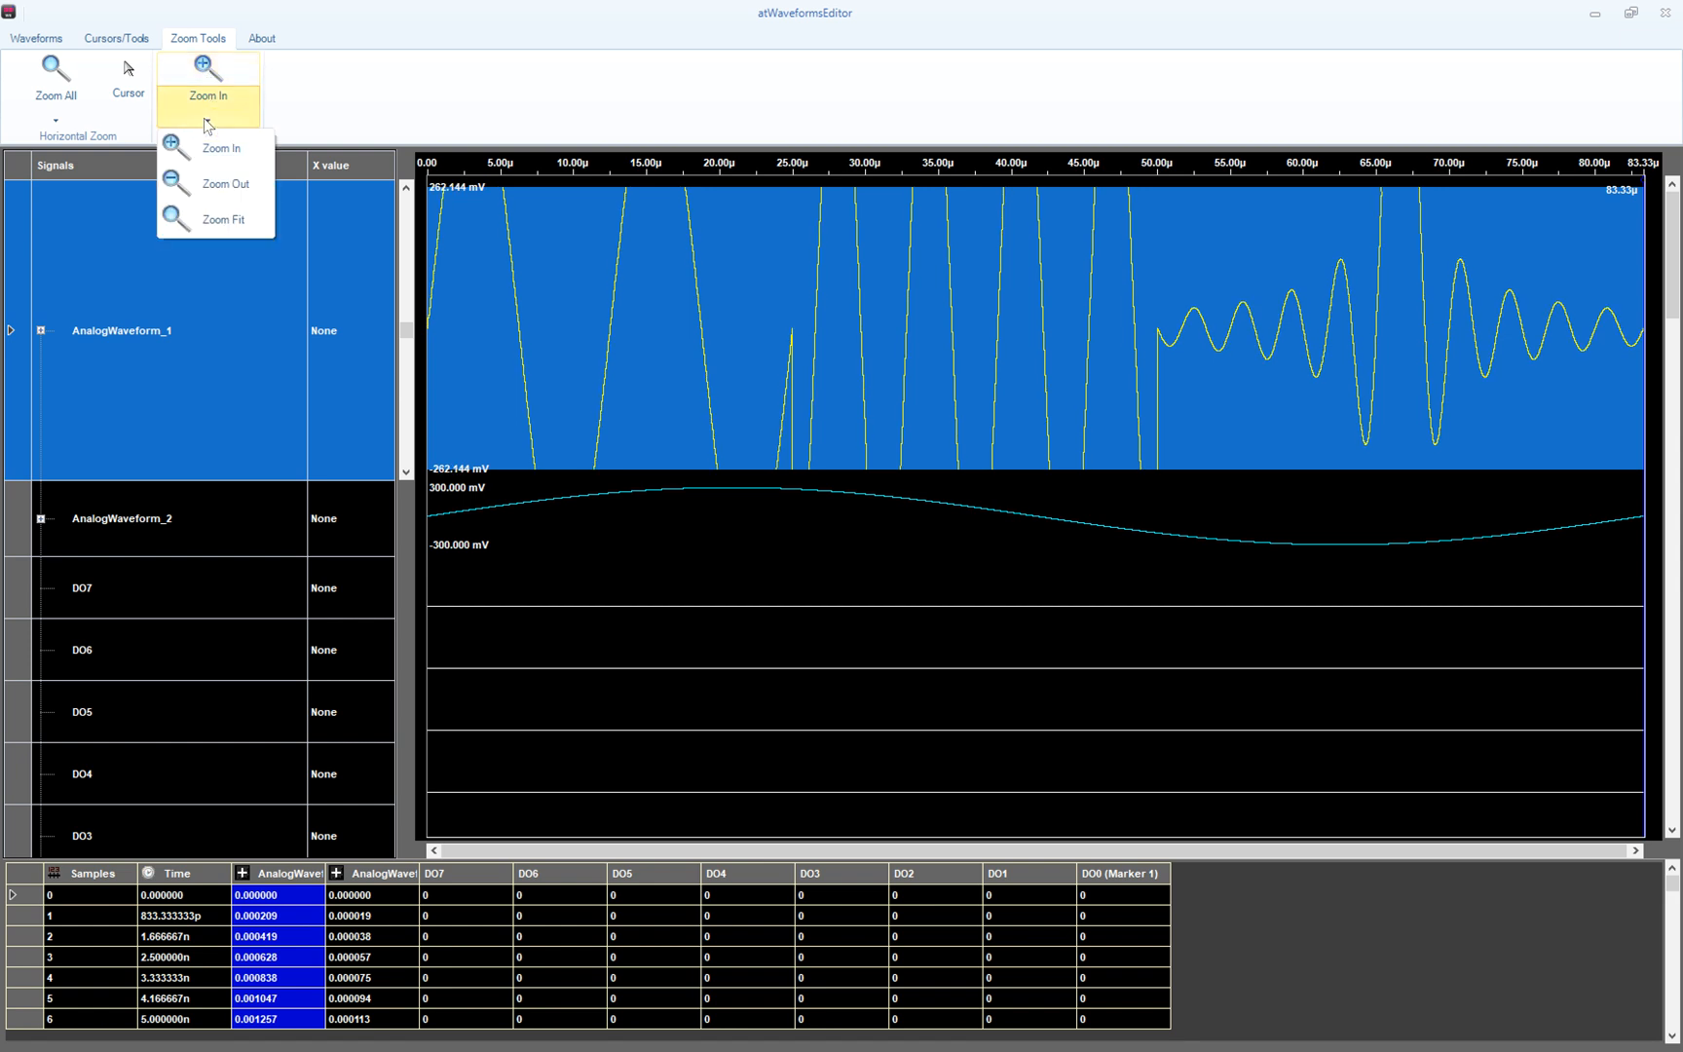
{"action": "left_click", "coordinate": [209, 189]}
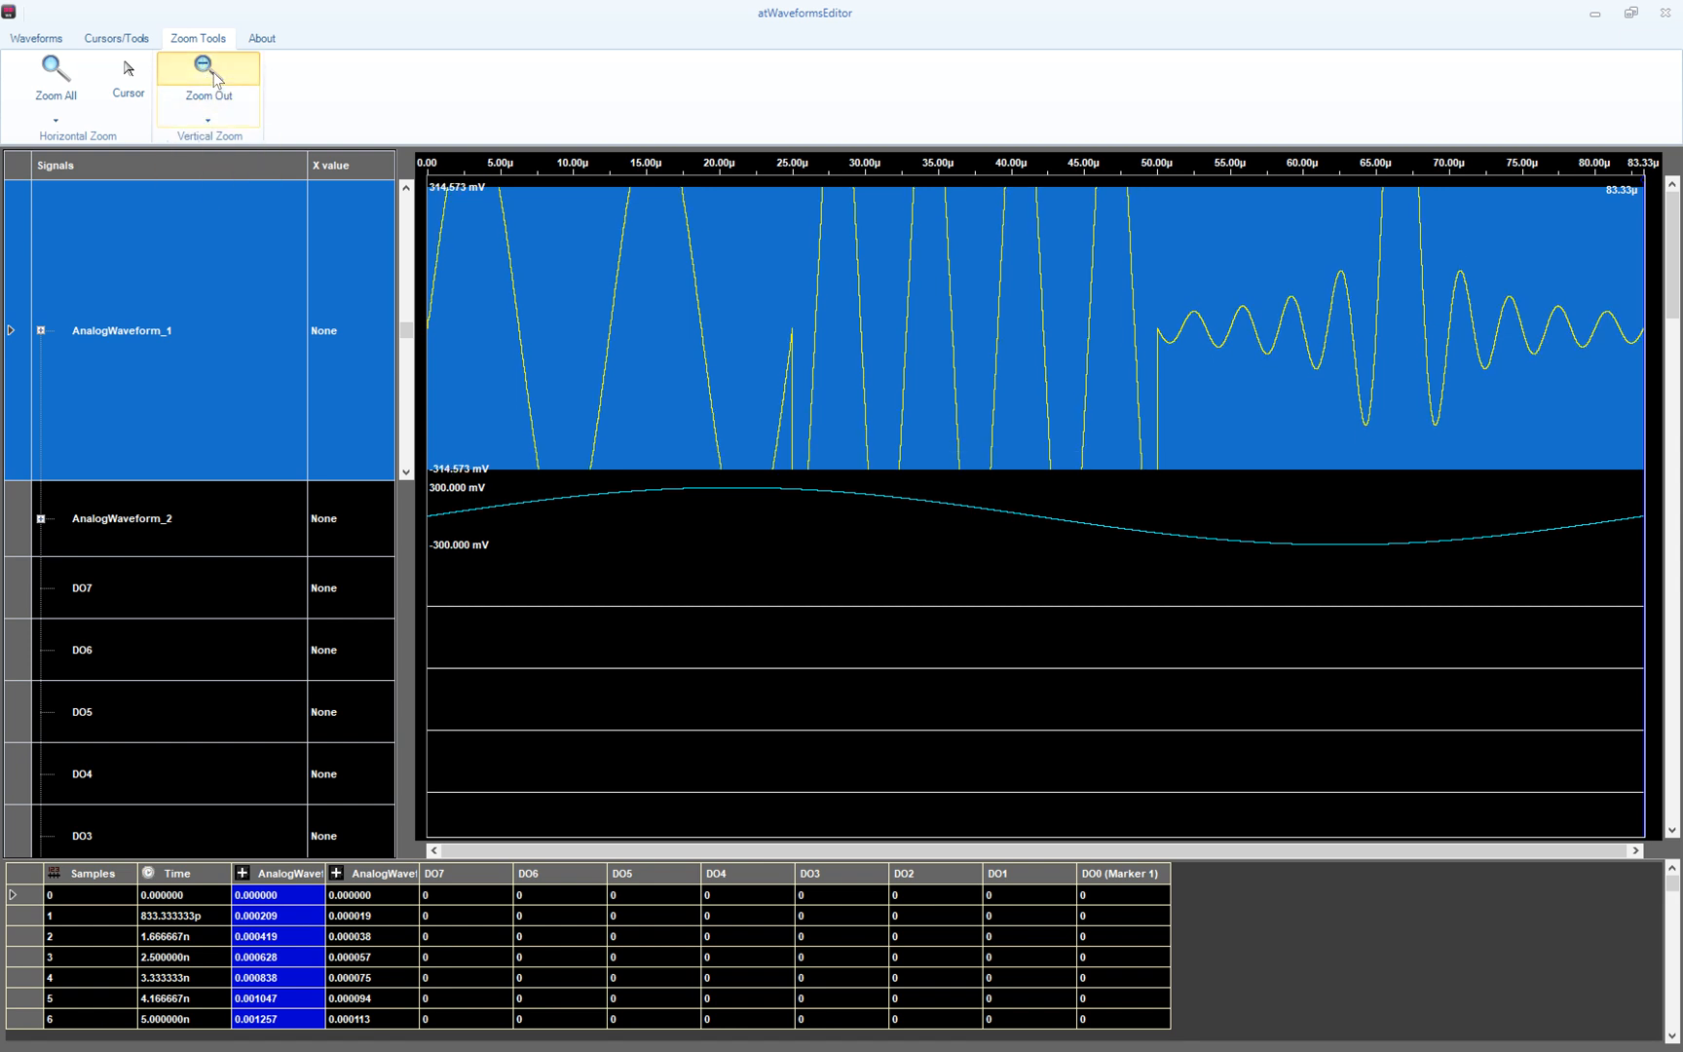
{"action": "left_click", "coordinate": [214, 78]}
{"action": "left_click", "coordinate": [217, 80]}
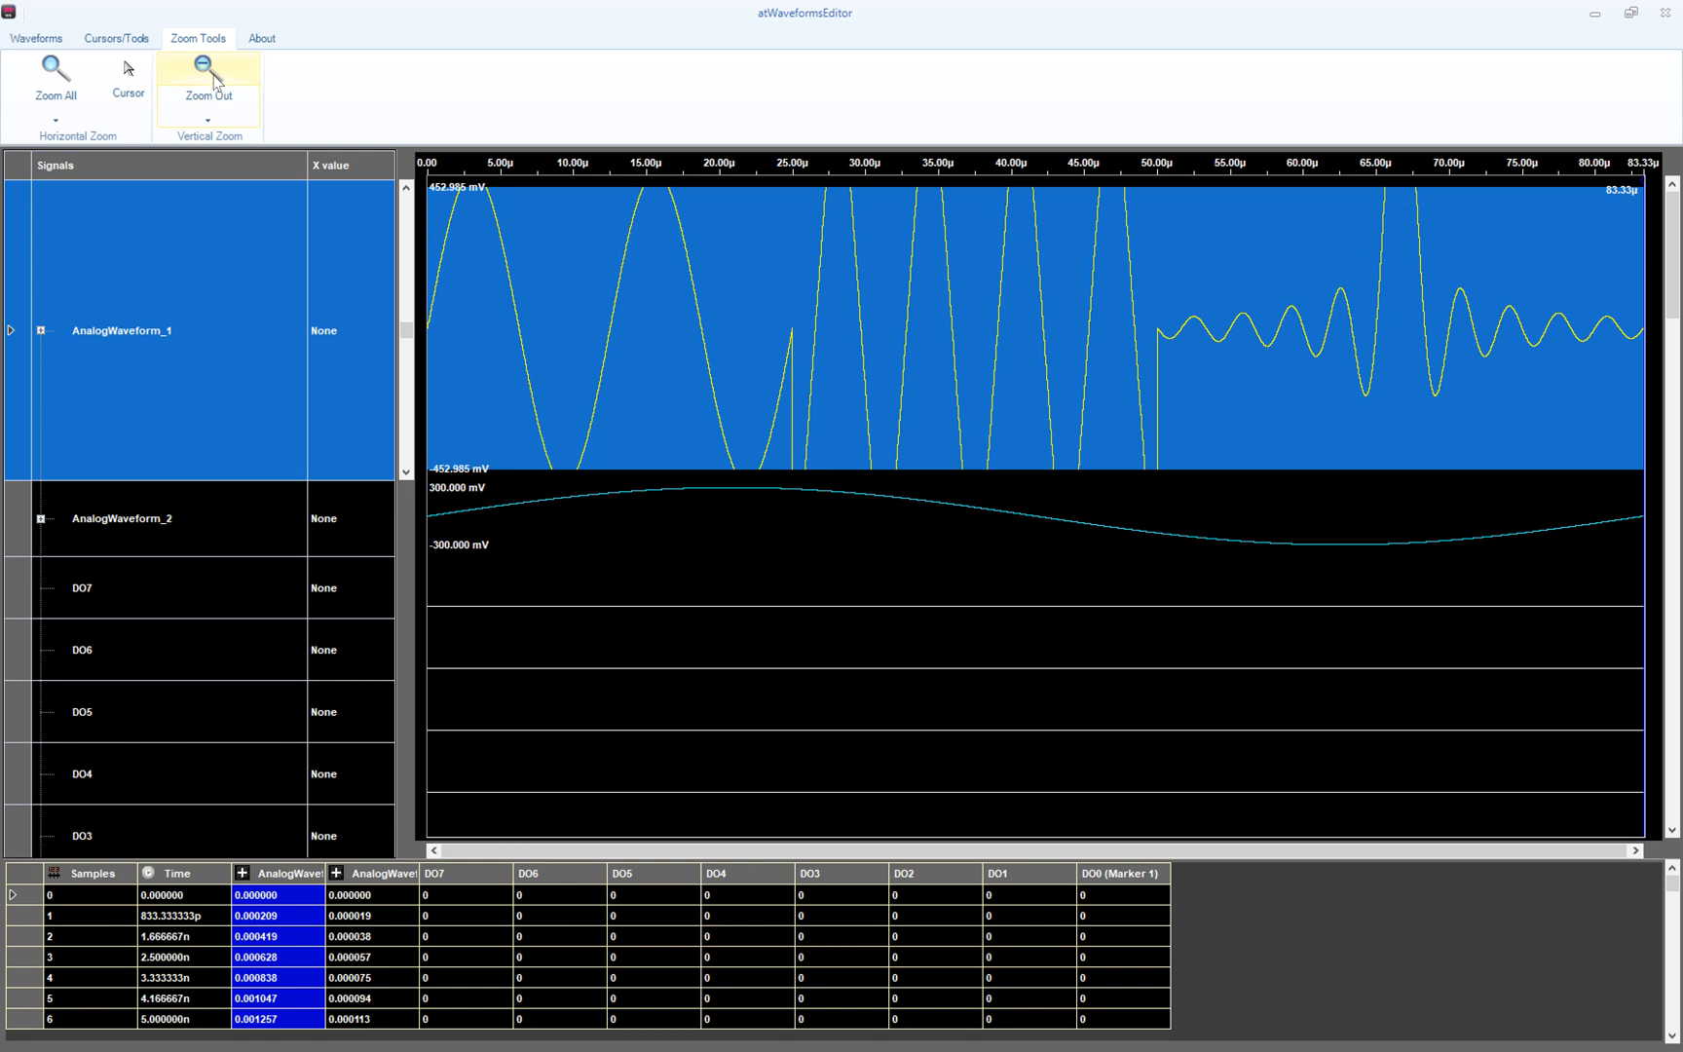
{"action": "left_click", "coordinate": [205, 120]}
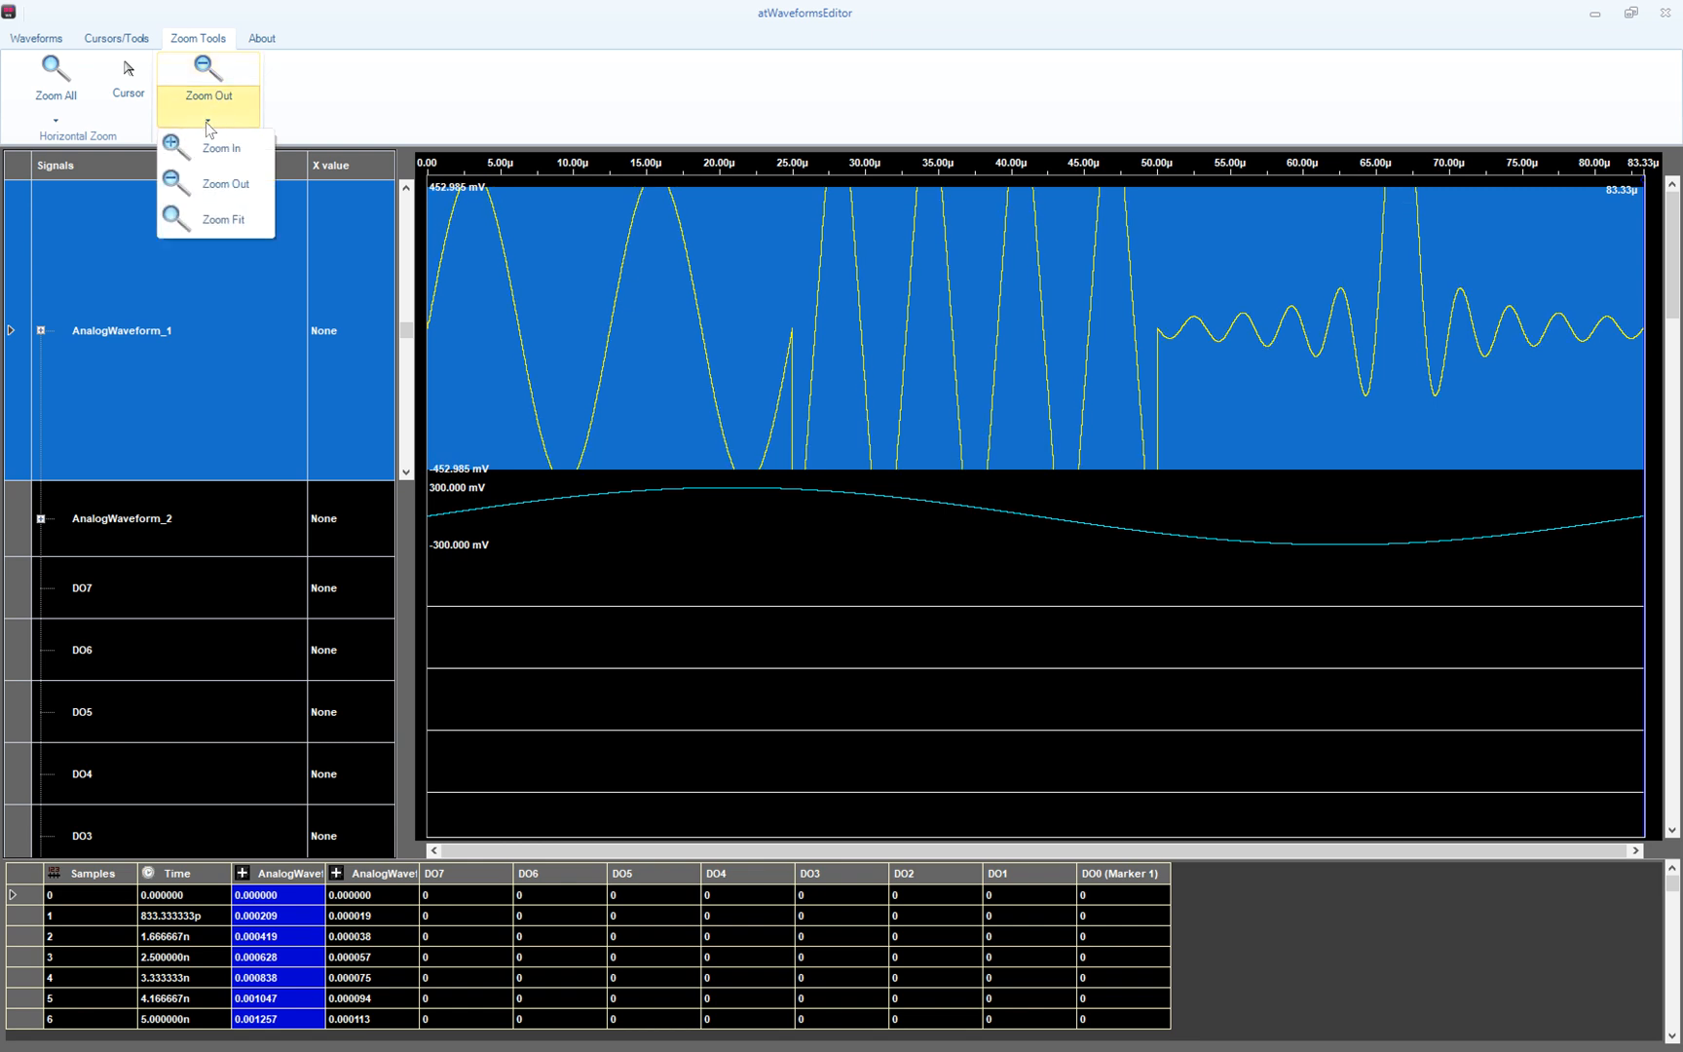
{"action": "left_click", "coordinate": [214, 220]}
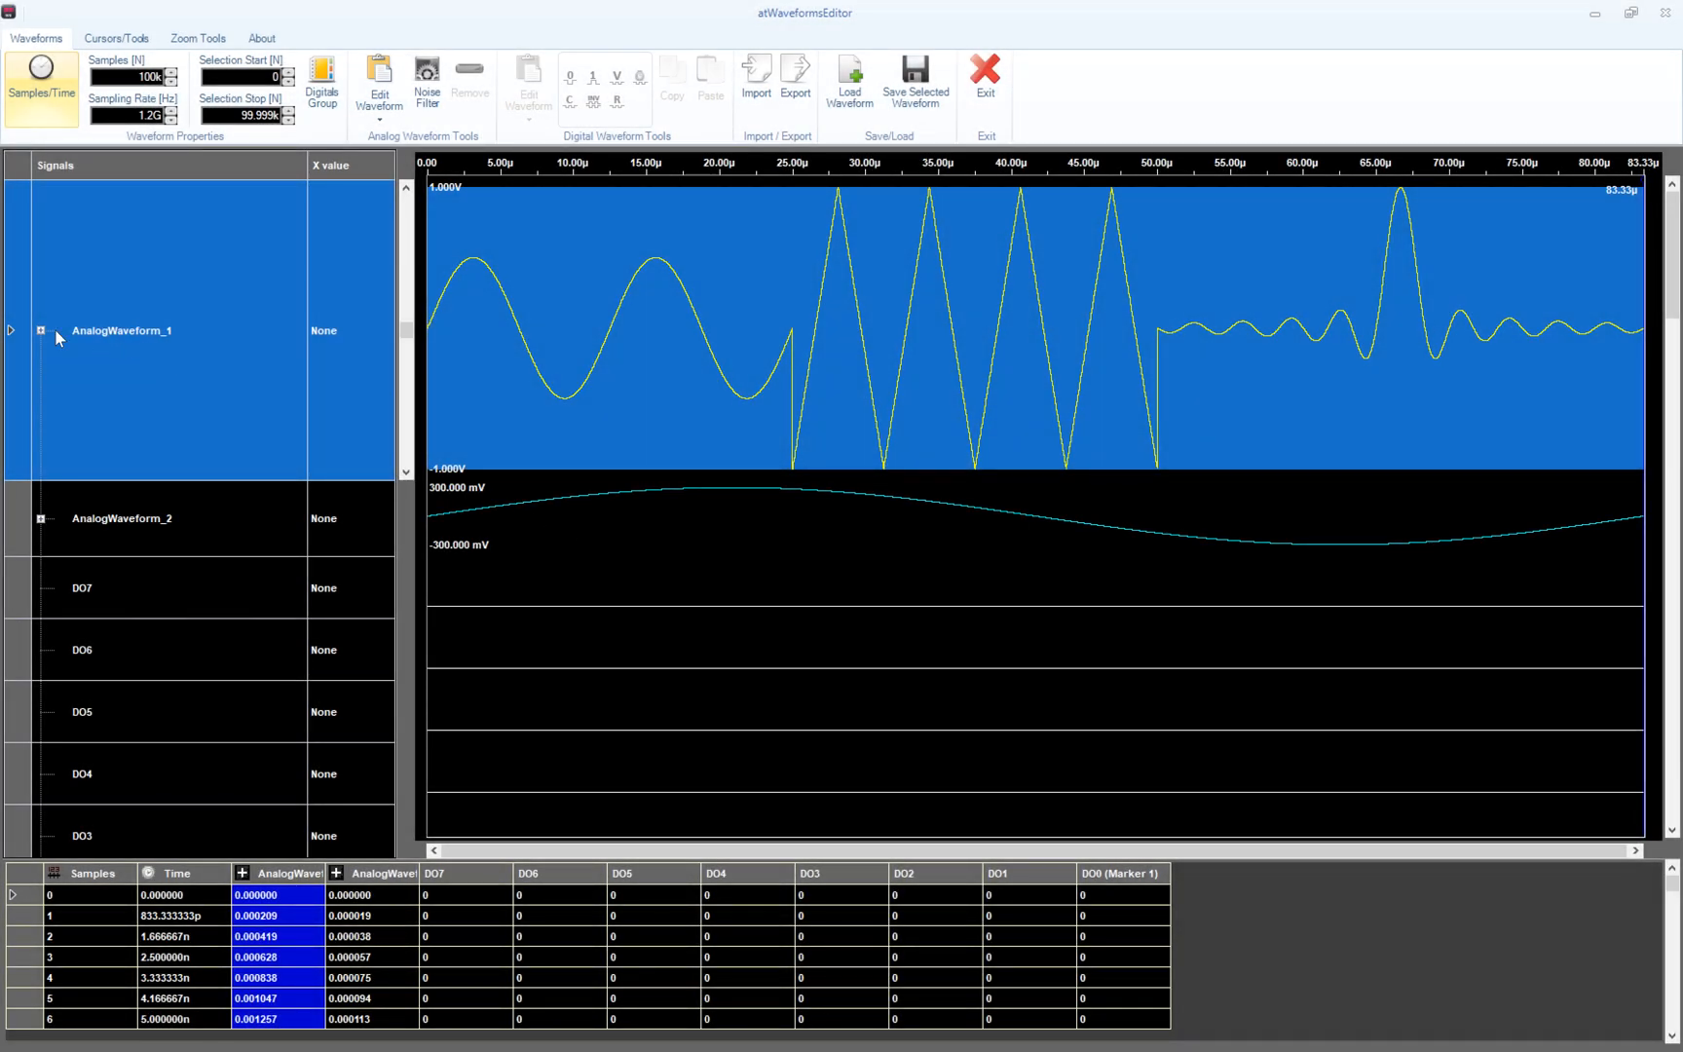
- Expand AnalogWaveform_1 and remove its Segment3
{"action": "left_click", "coordinate": [40, 330]}
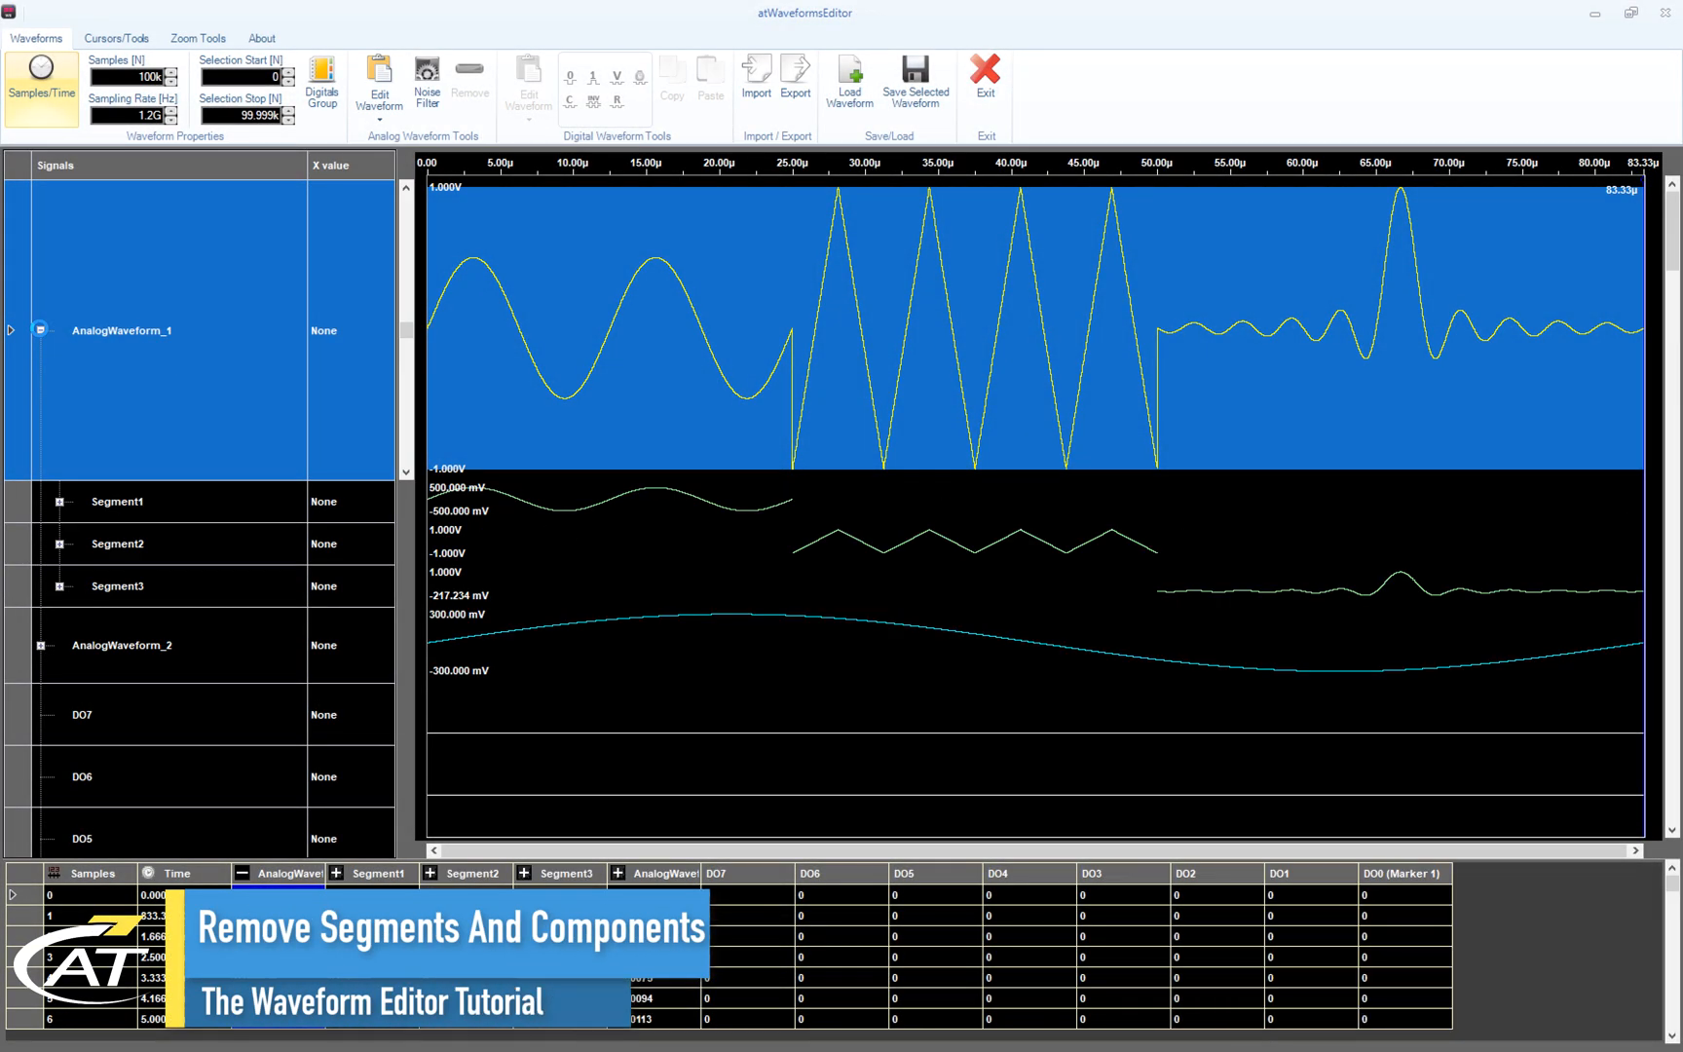
{"action": "left_click", "coordinate": [189, 595]}
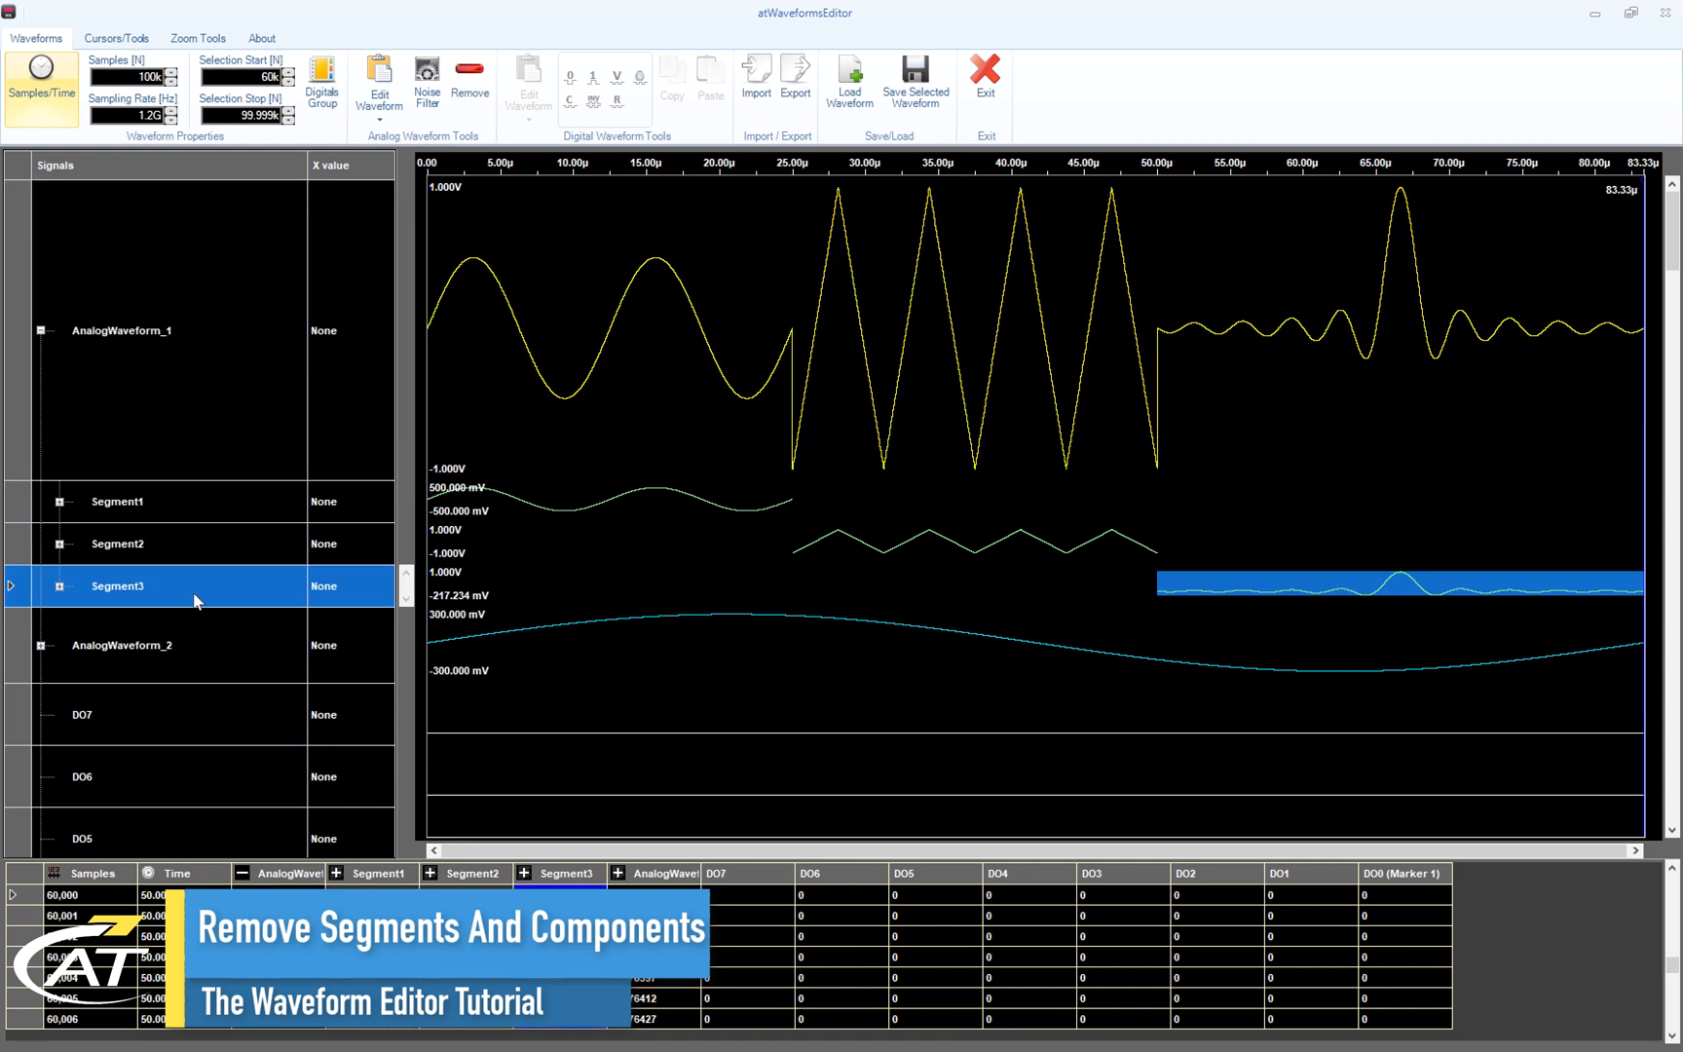
{"action": "left_click", "coordinate": [470, 78]}
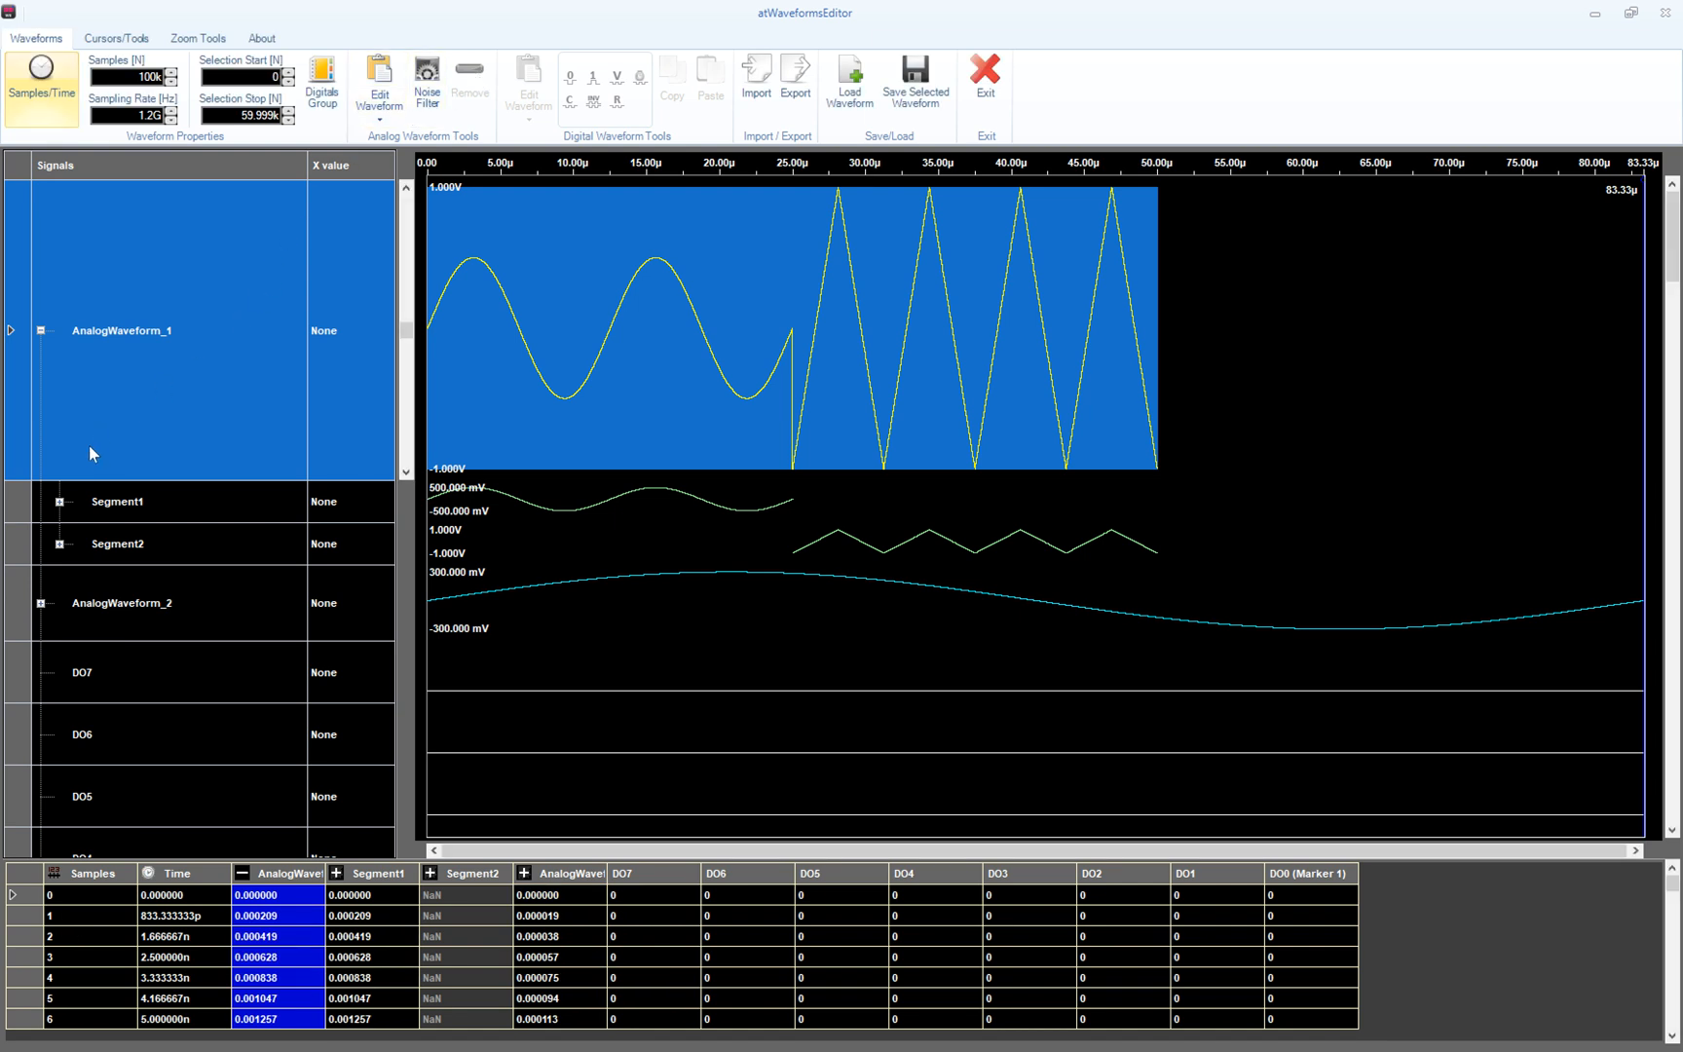
- Remove Component2 from Segment1
{"action": "left_click", "coordinate": [59, 501]}
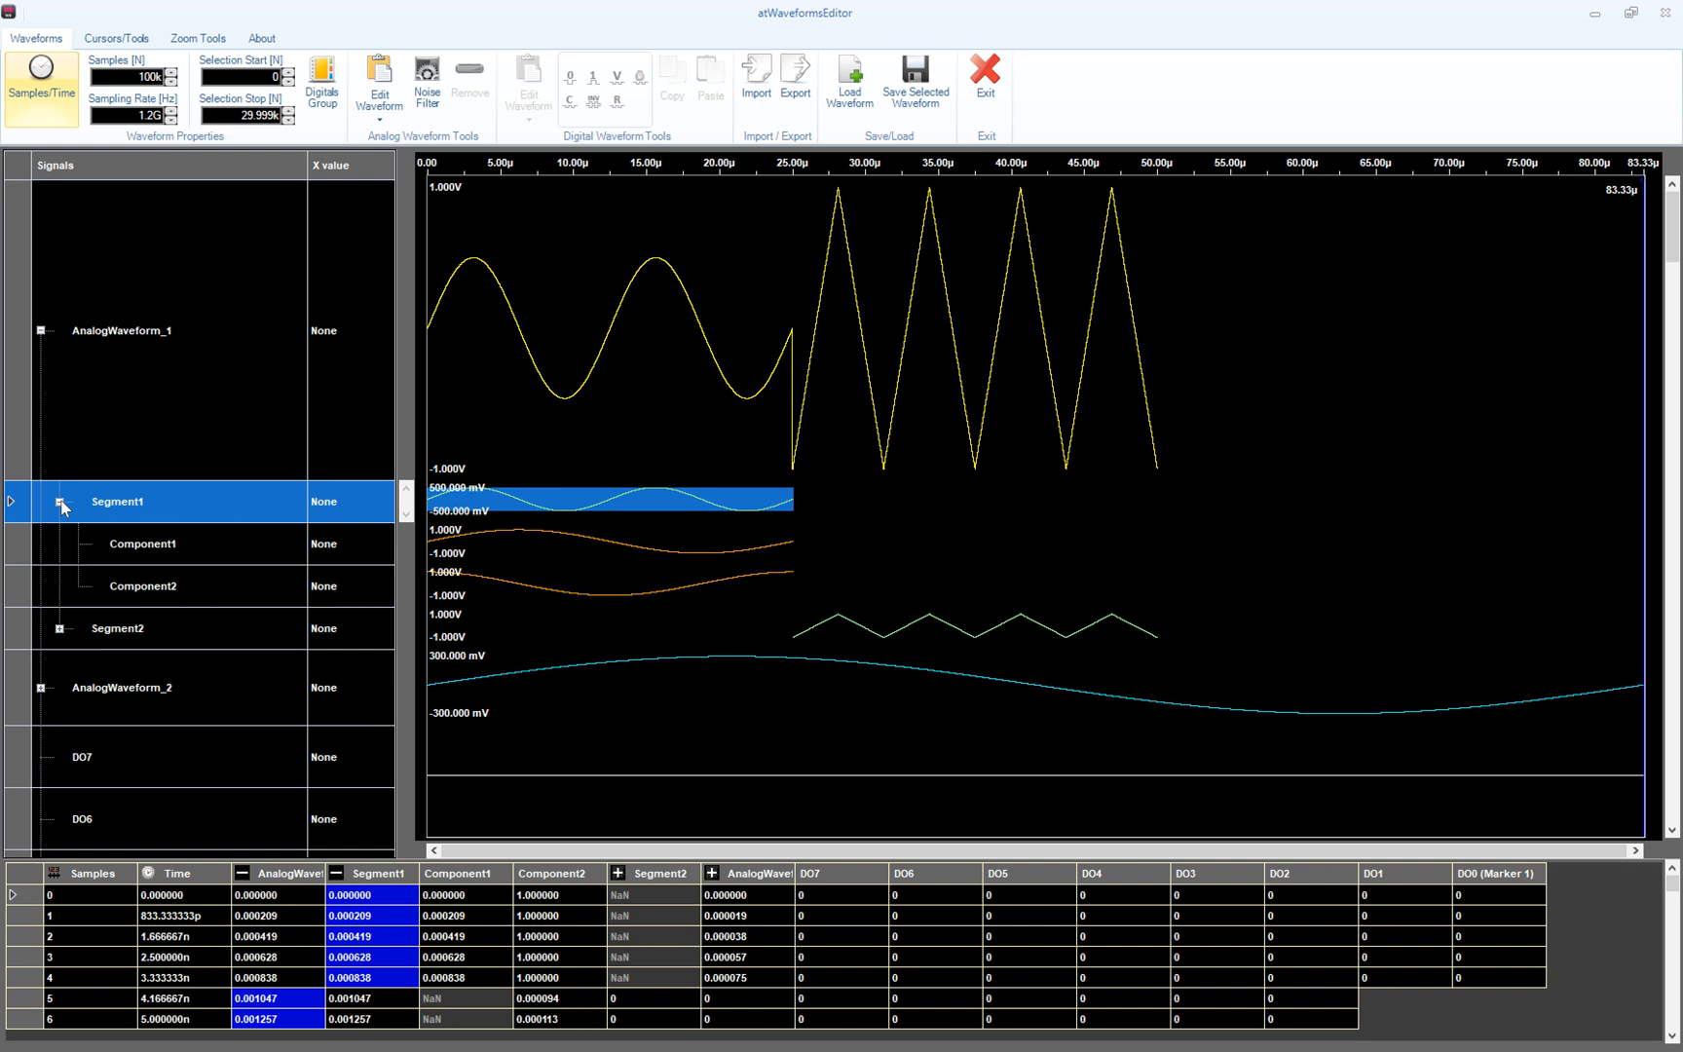
{"action": "left_click", "coordinate": [137, 585]}
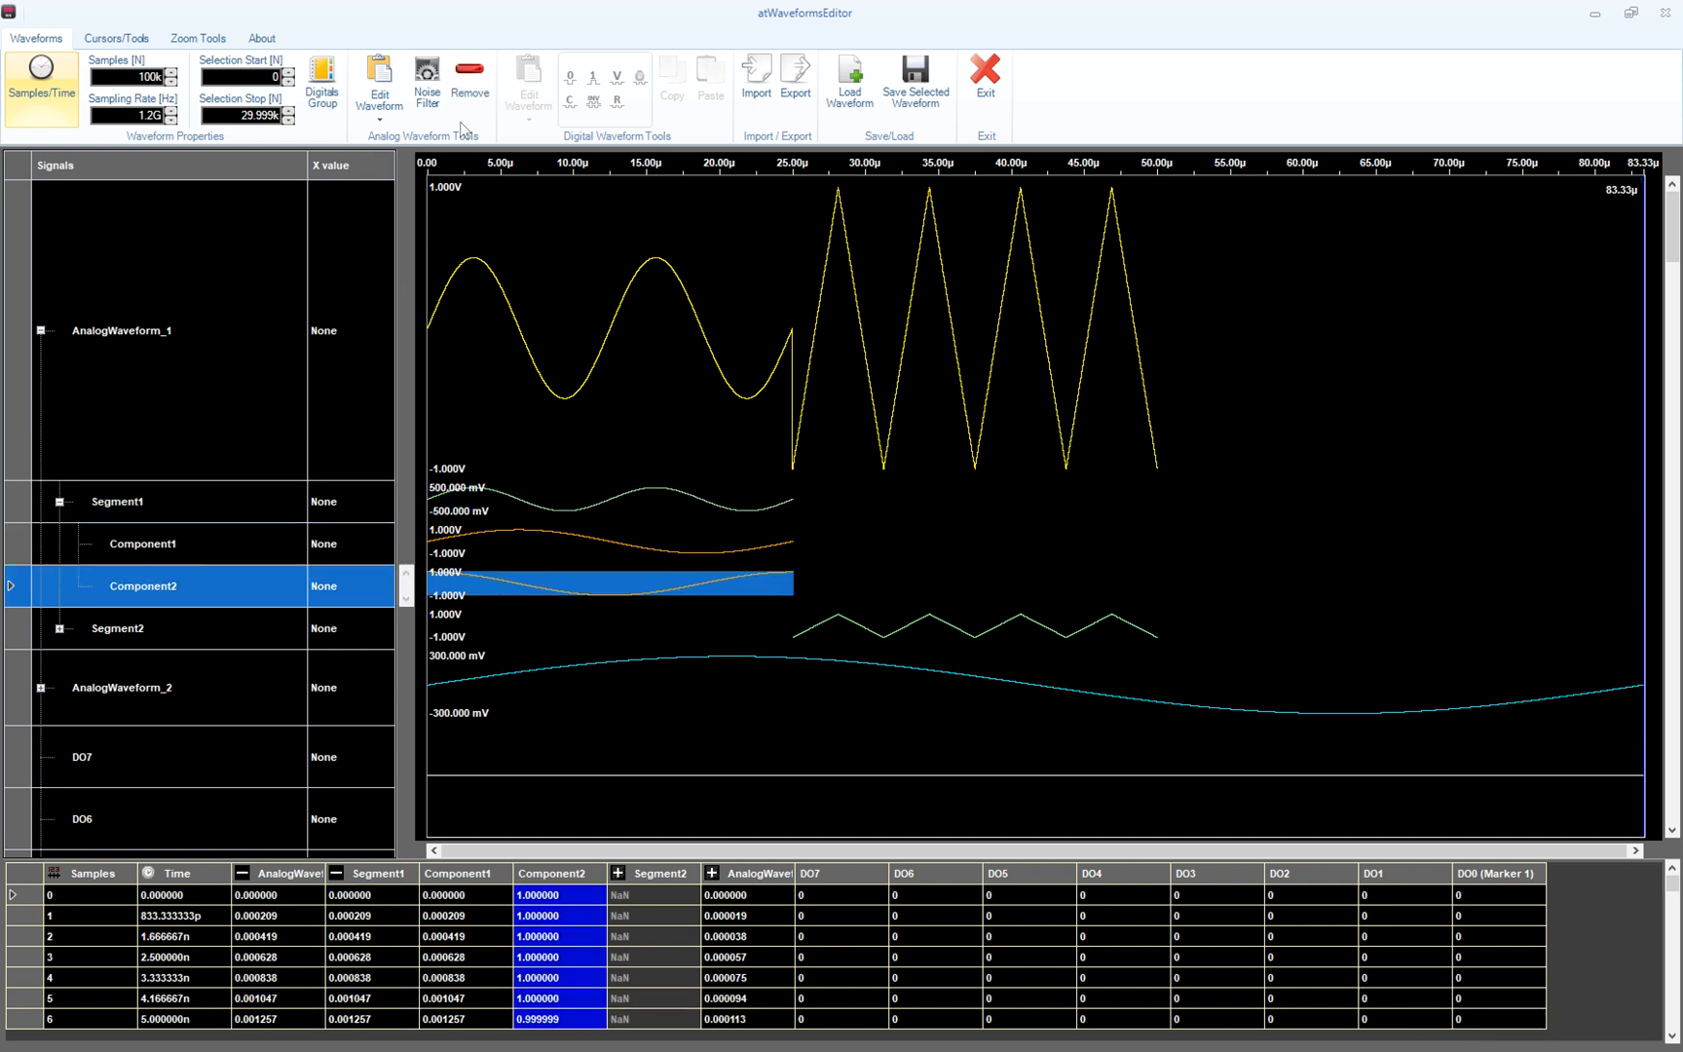
{"action": "left_click", "coordinate": [472, 73]}
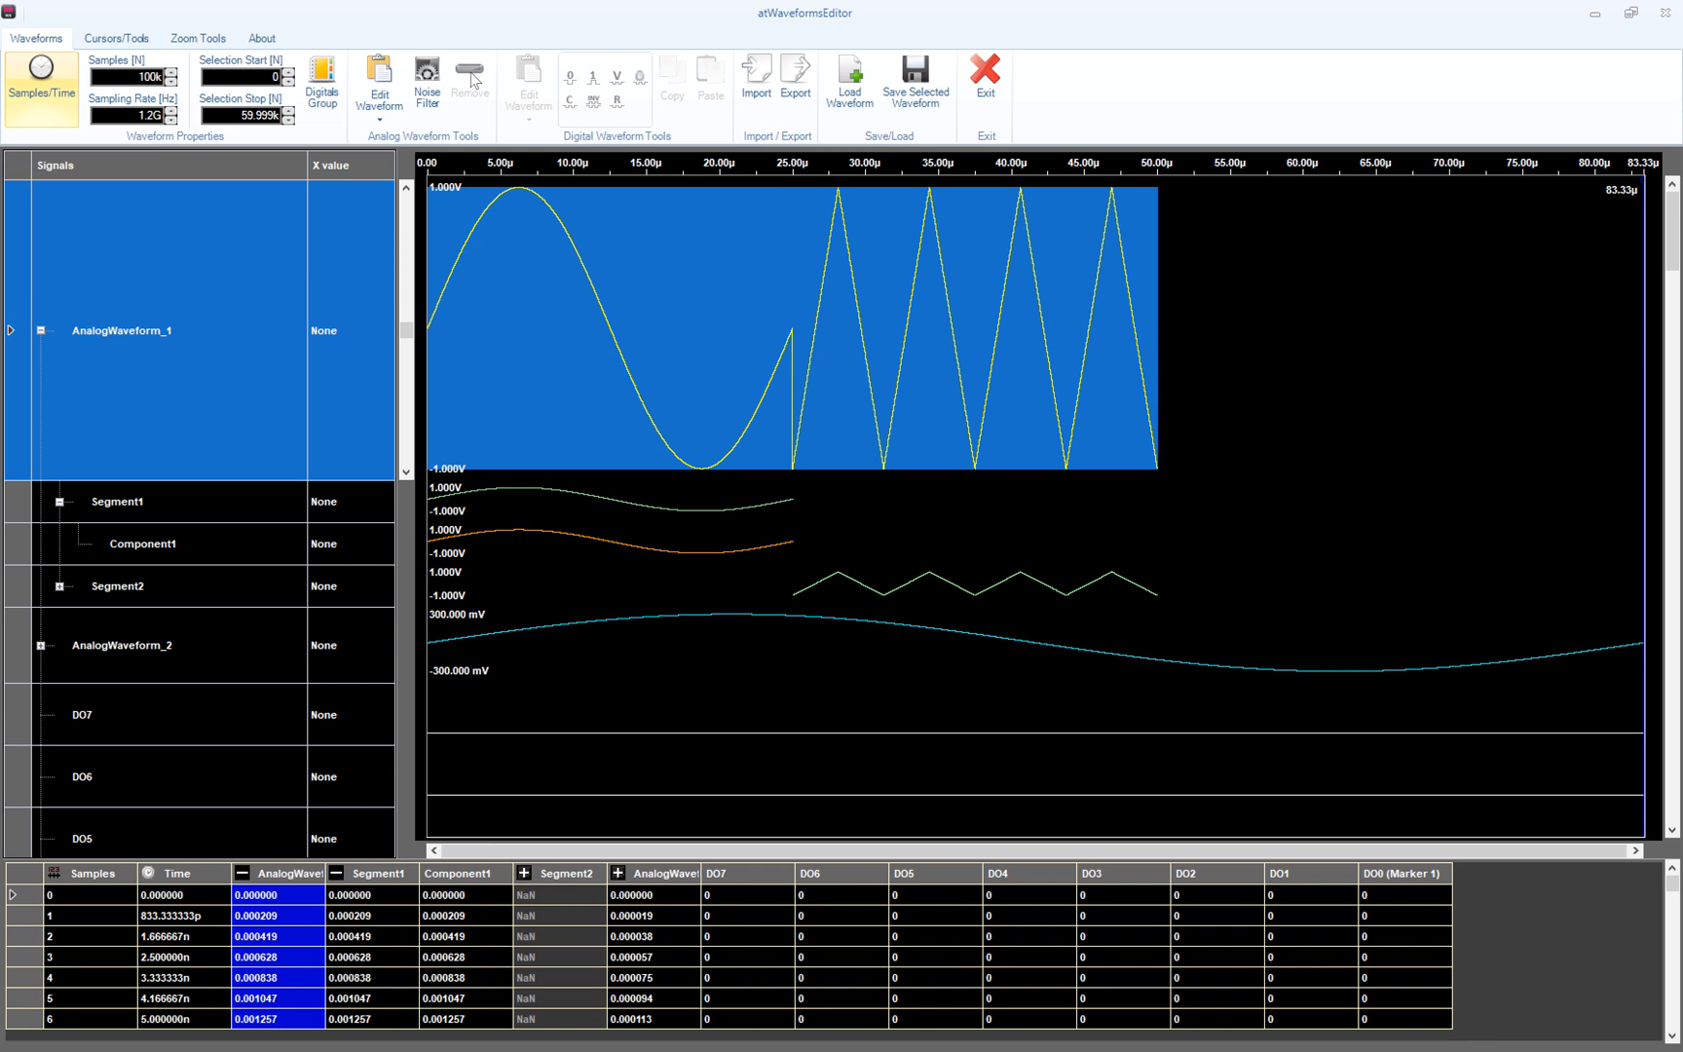
- Collapse AnalogWaveform_1's segments and select its range from about 19.5 to 28.6 µs
{"action": "left_click", "coordinate": [41, 331]}
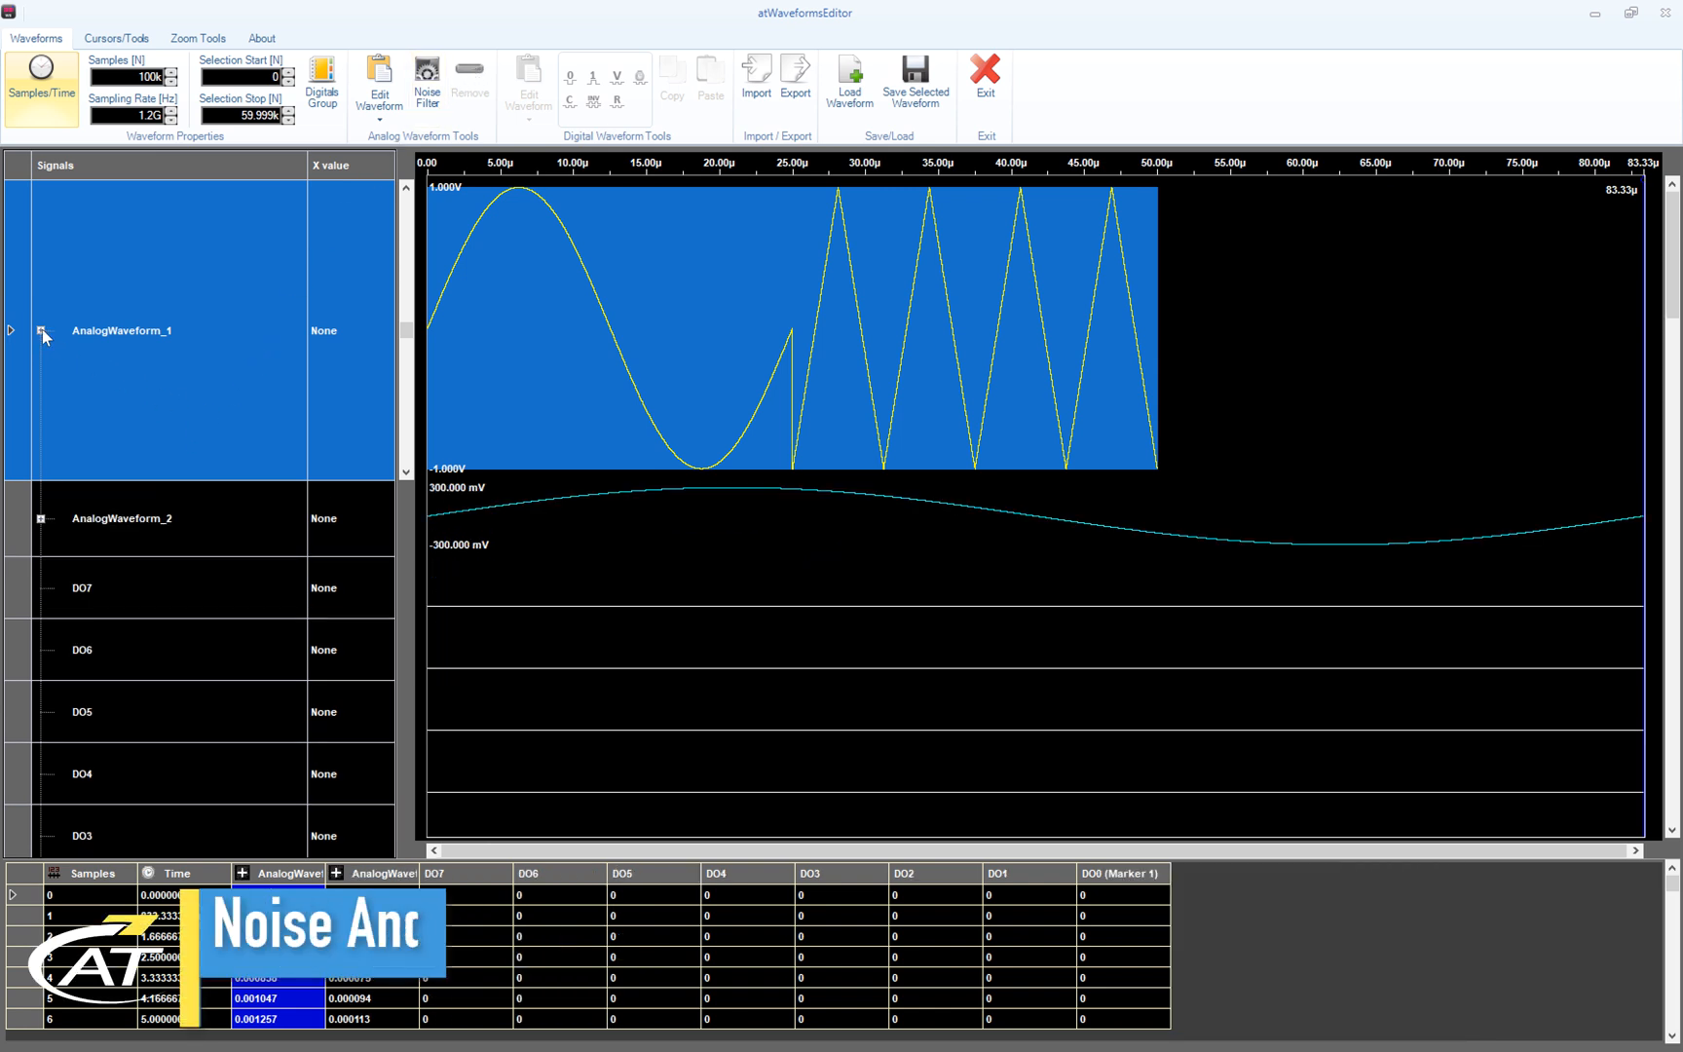
{"action": "left_click", "coordinate": [713, 329]}
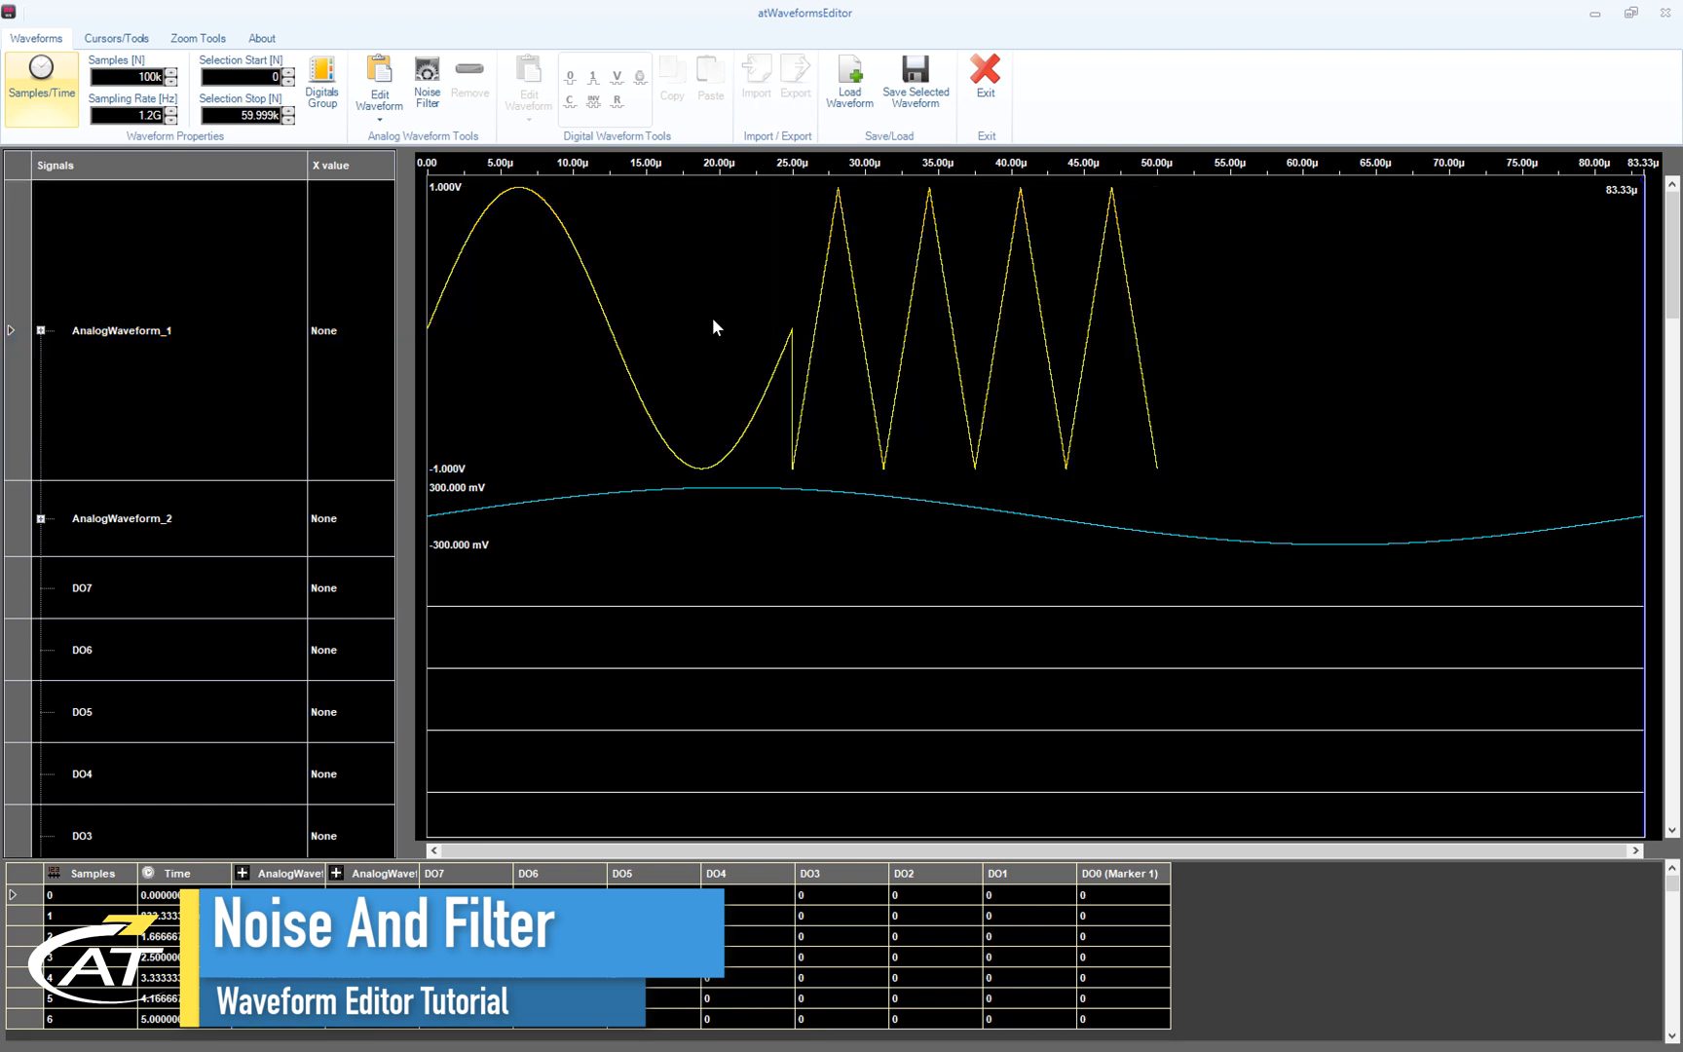
{"action": "left_click_drag", "start_coordinate": [815, 425], "coordinate": [845, 453]}
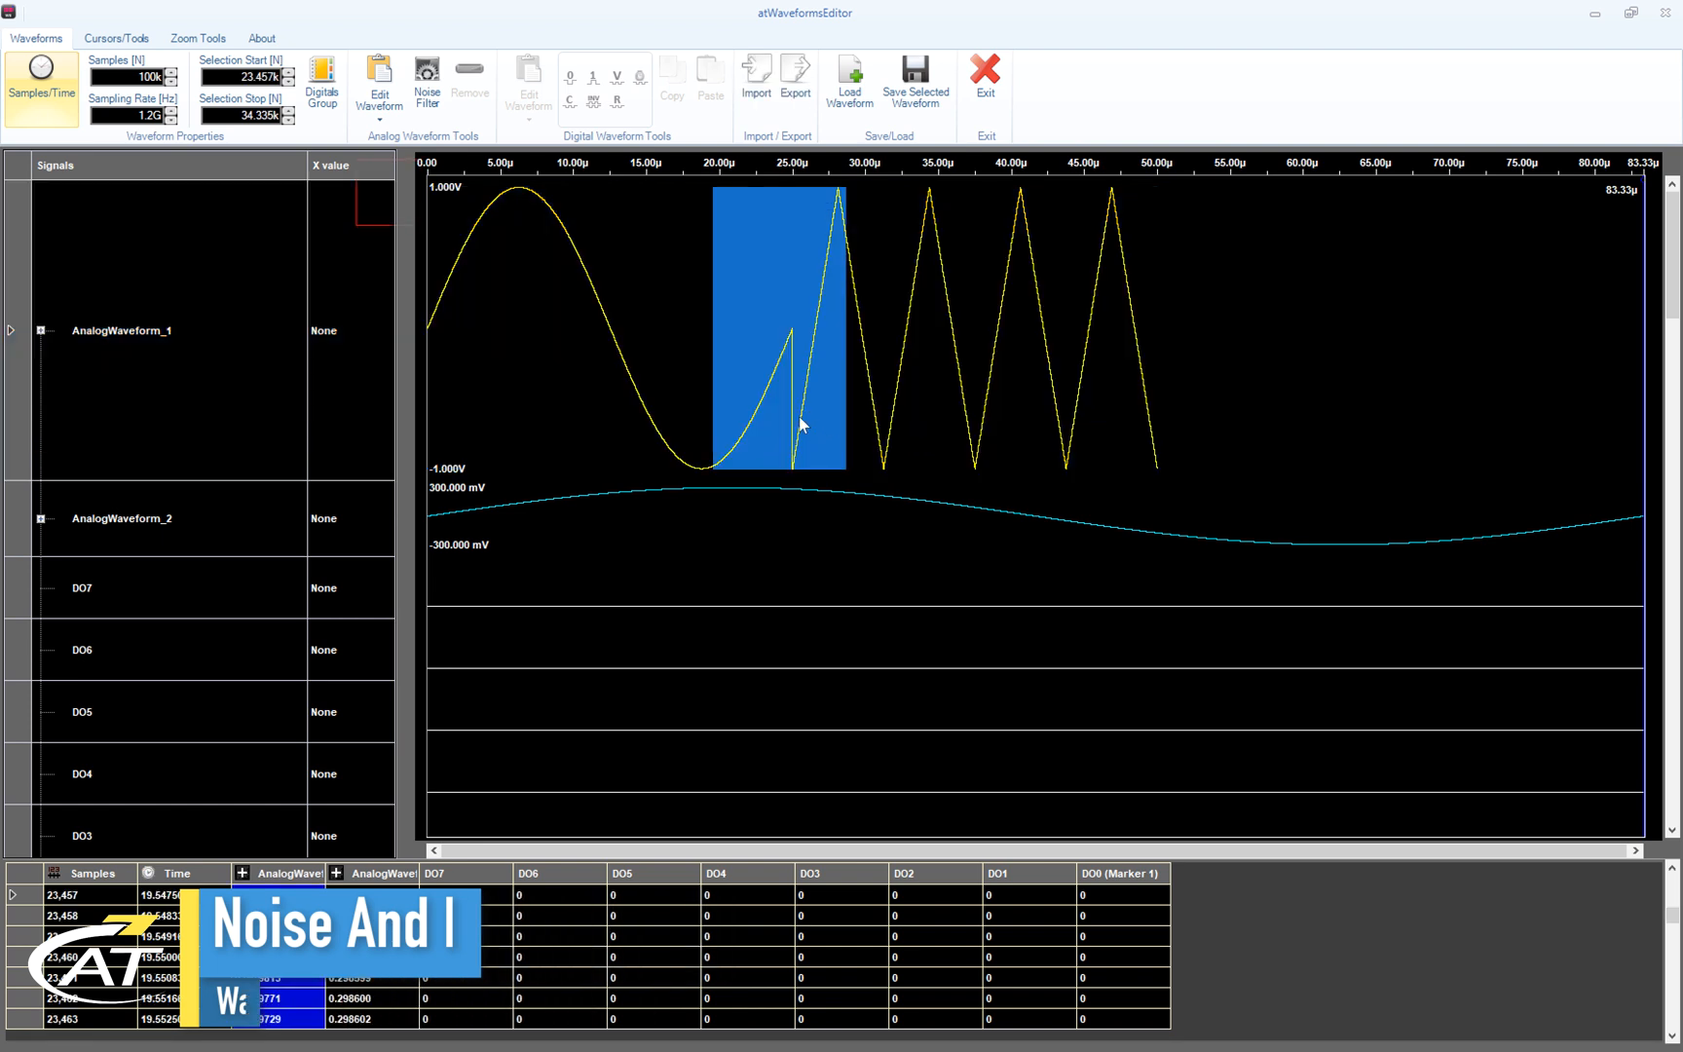
- Apply Gaussian noise with 0.2 standard deviation to that range, then select AnalogWaveform_2
{"action": "left_click", "coordinate": [429, 75]}
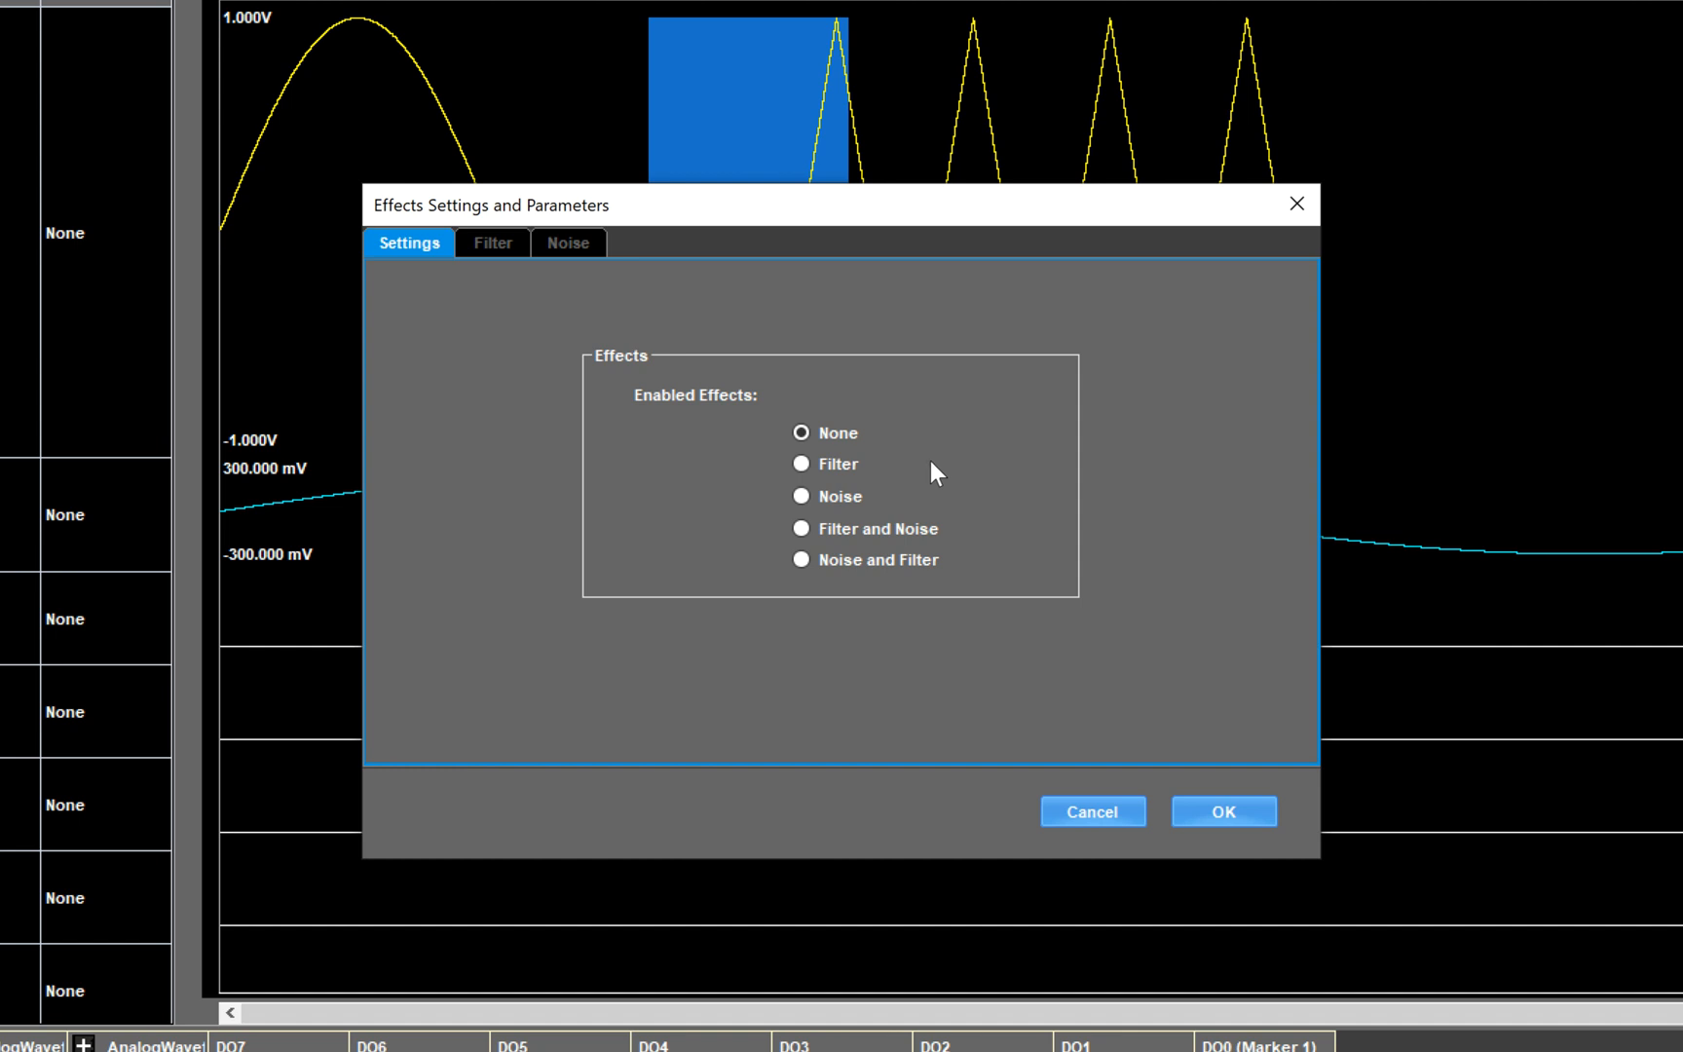
{"action": "left_click", "coordinate": [856, 496]}
{"action": "left_click", "coordinate": [567, 248]}
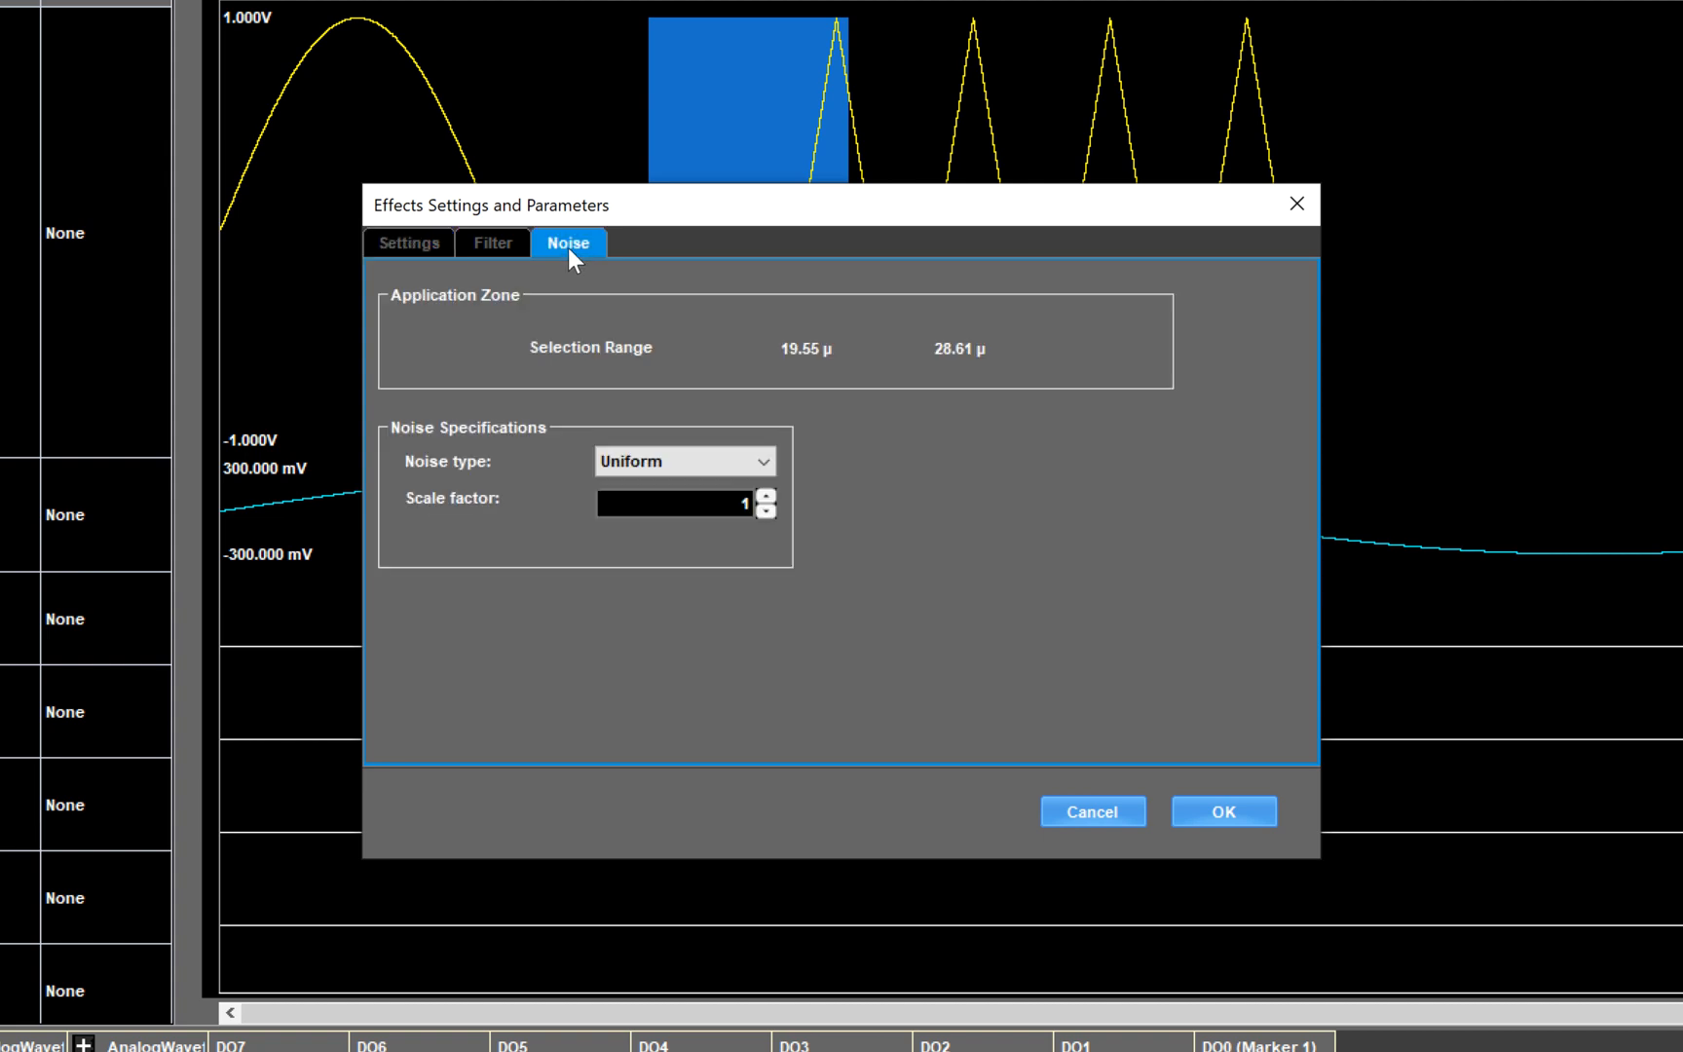
{"action": "left_click", "coordinate": [737, 458]}
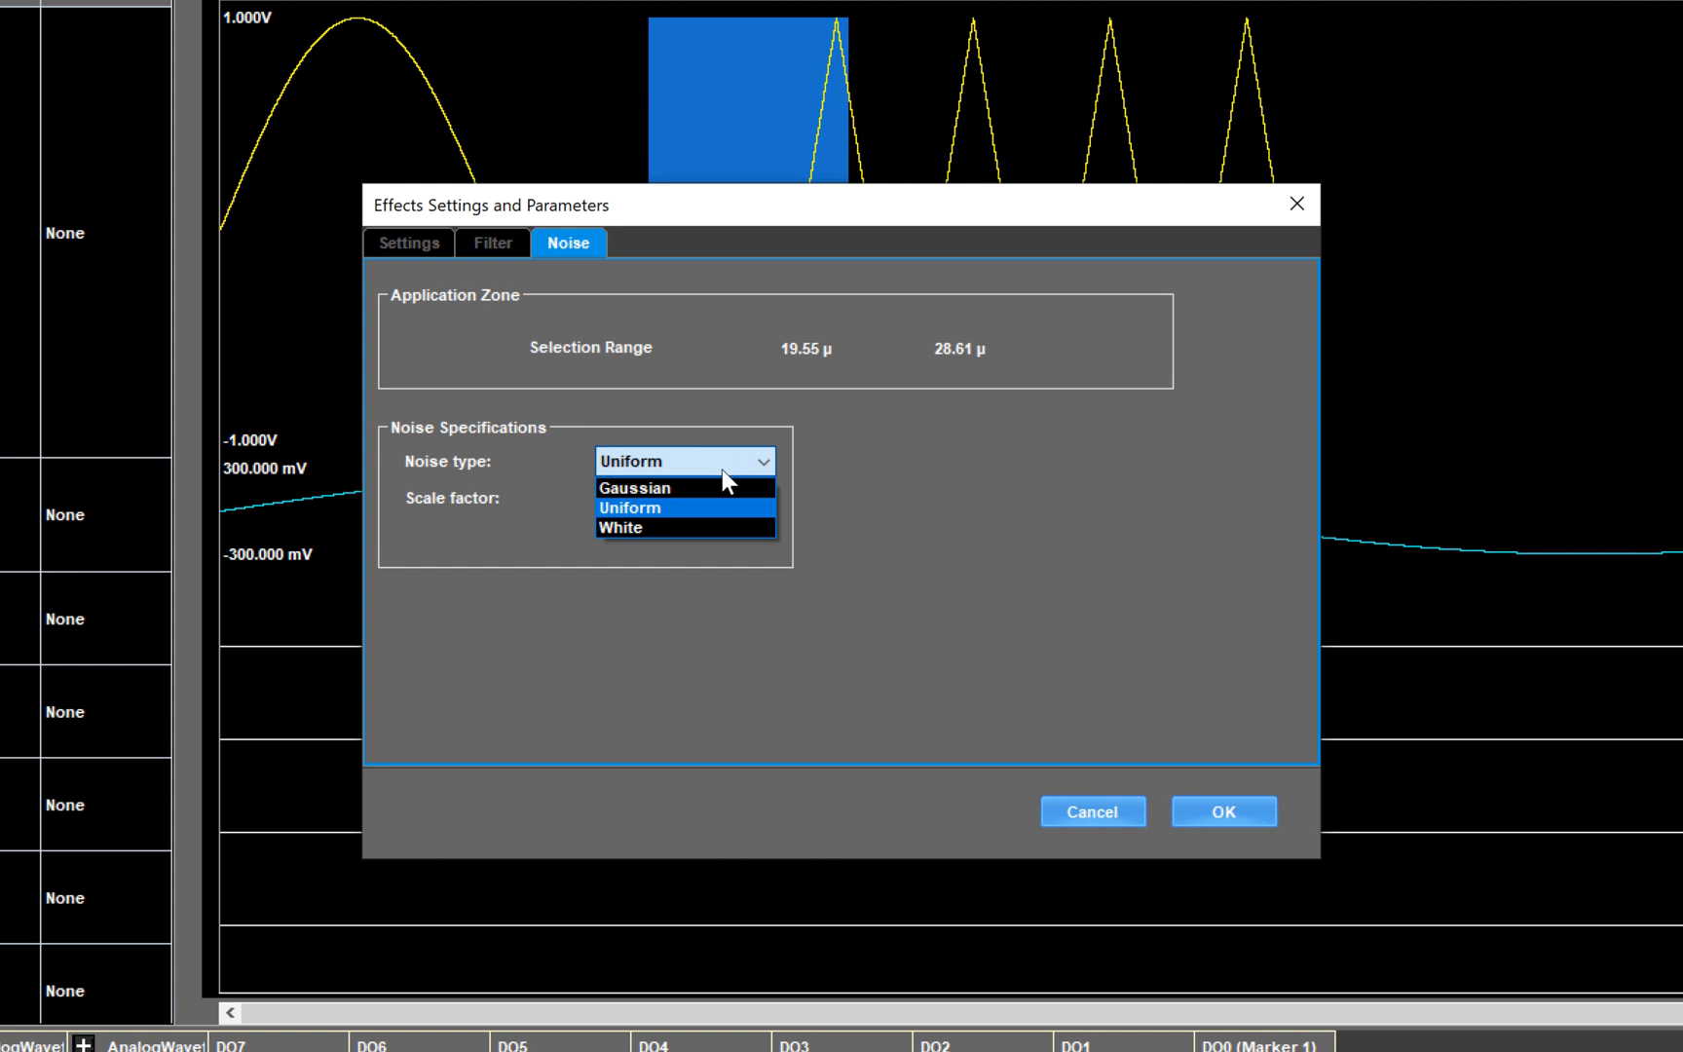
{"action": "left_click", "coordinate": [716, 484]}
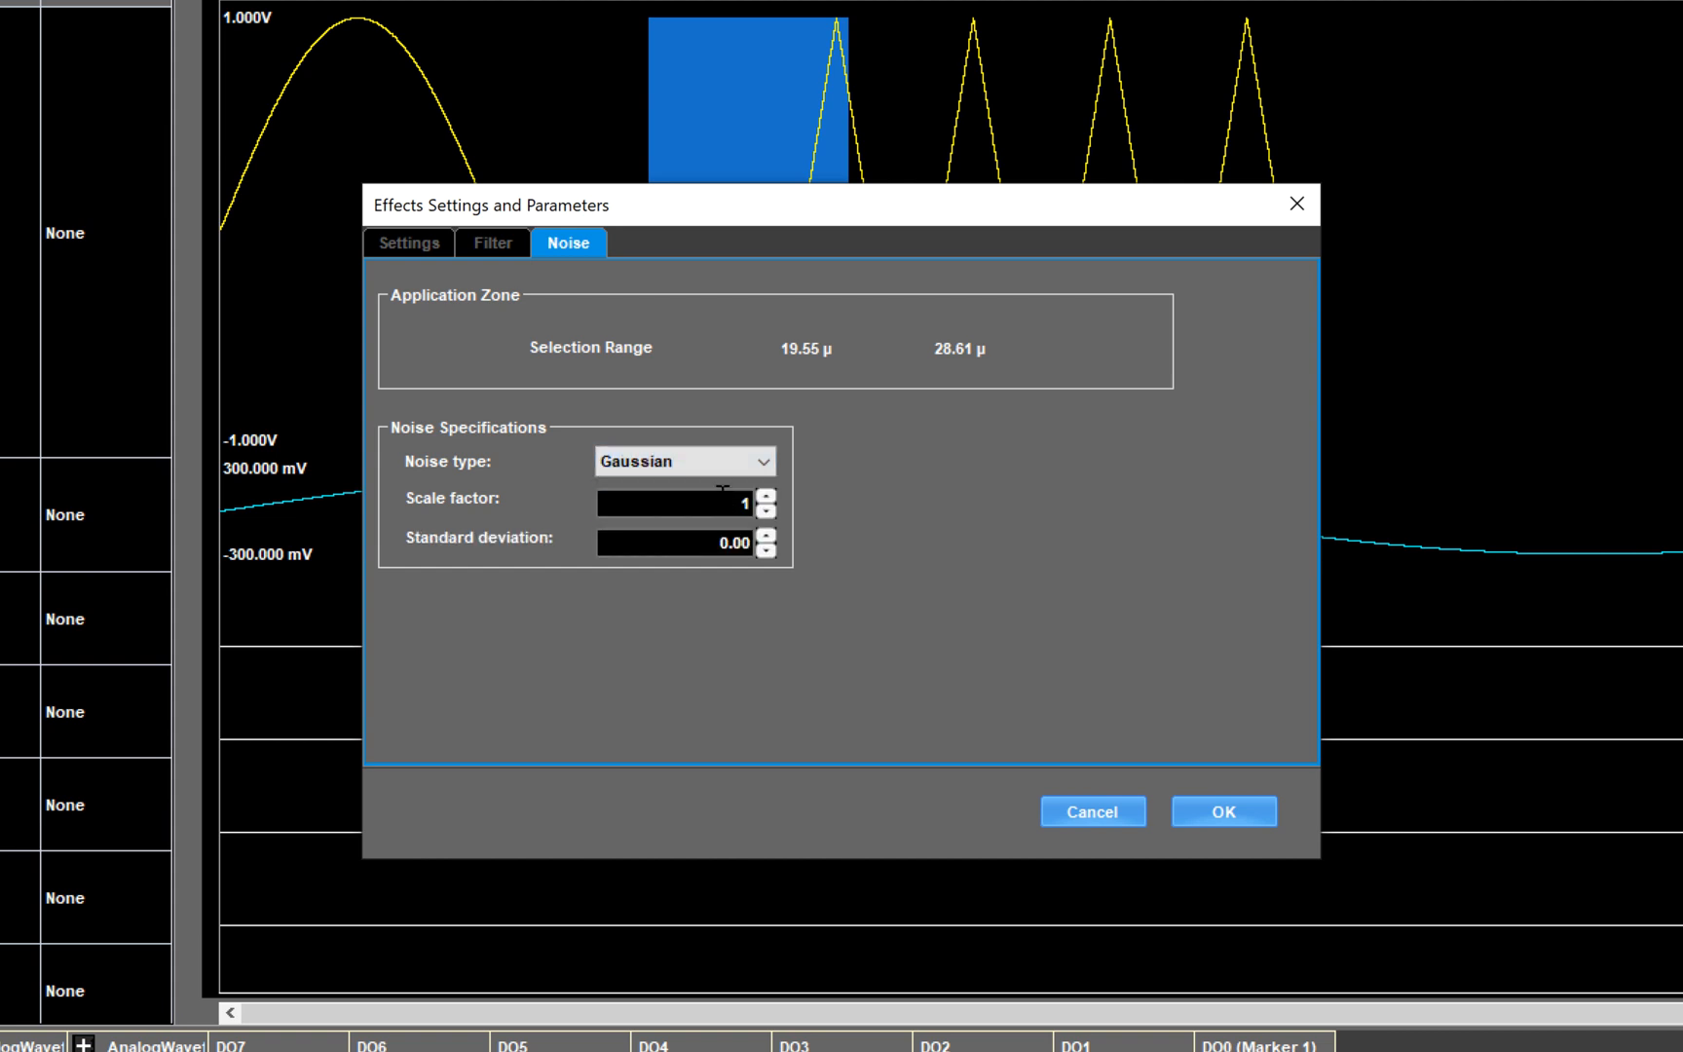
{"action": "left_click", "coordinate": [736, 542]}
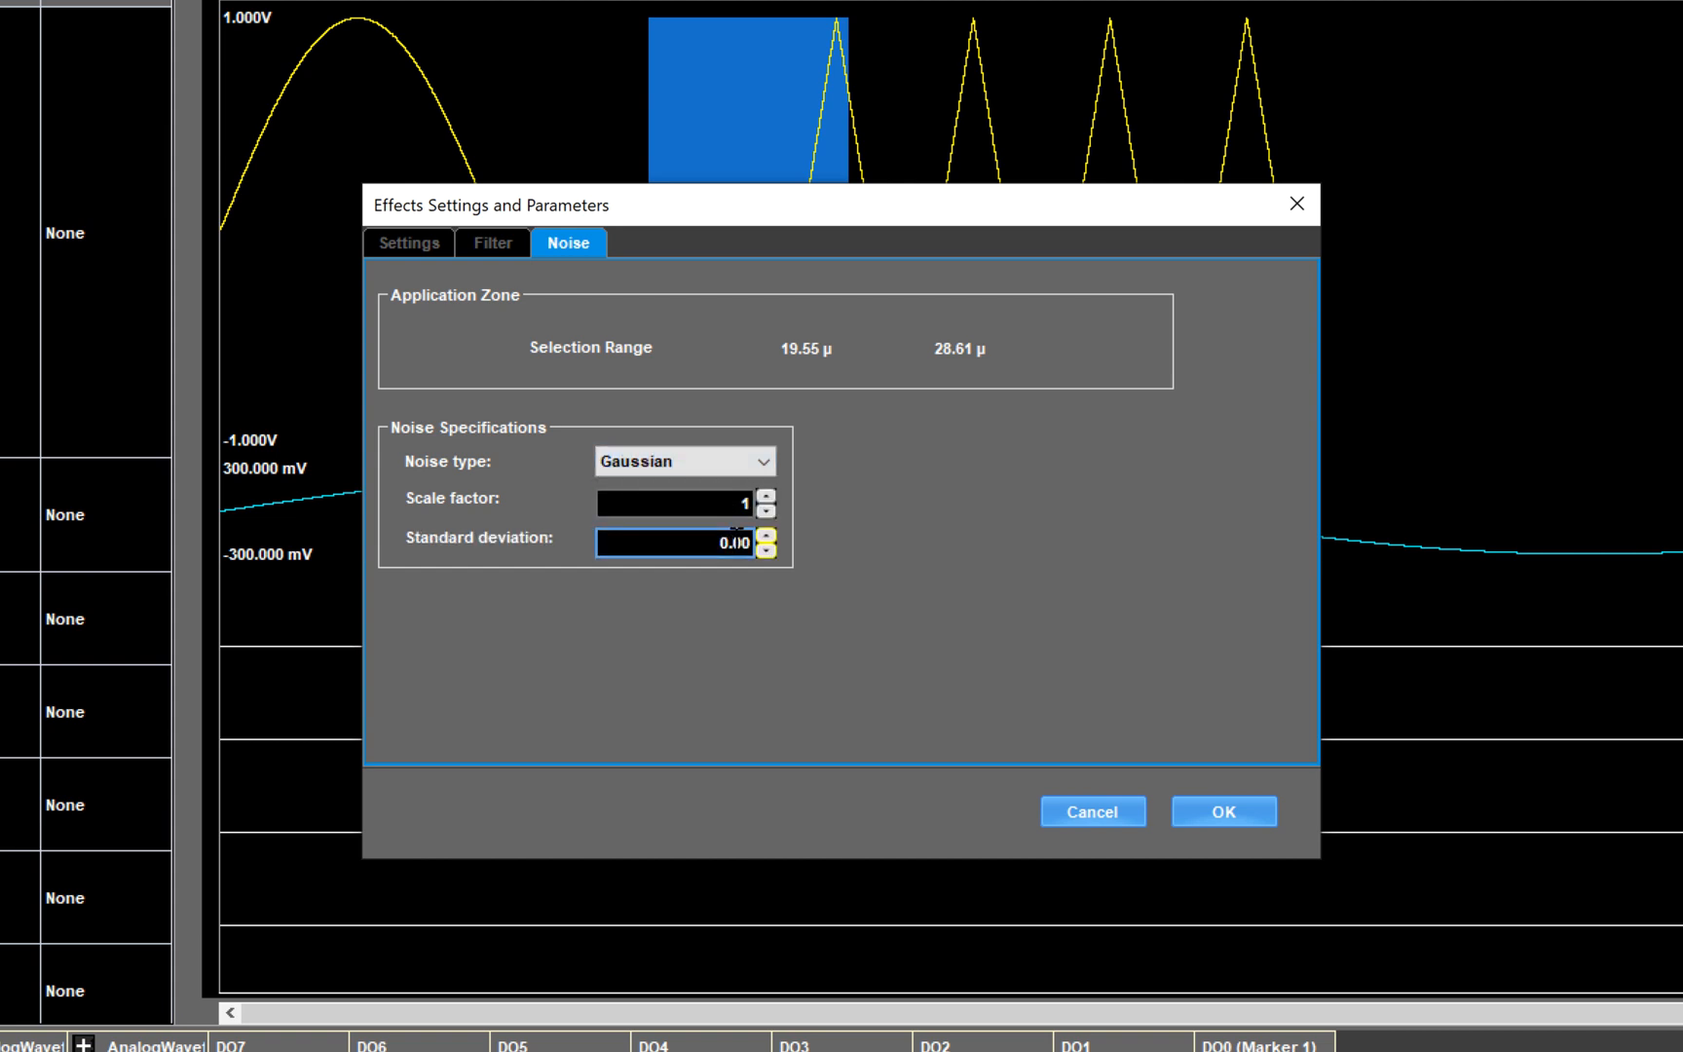
{"action": "left_click", "coordinate": [735, 542]}
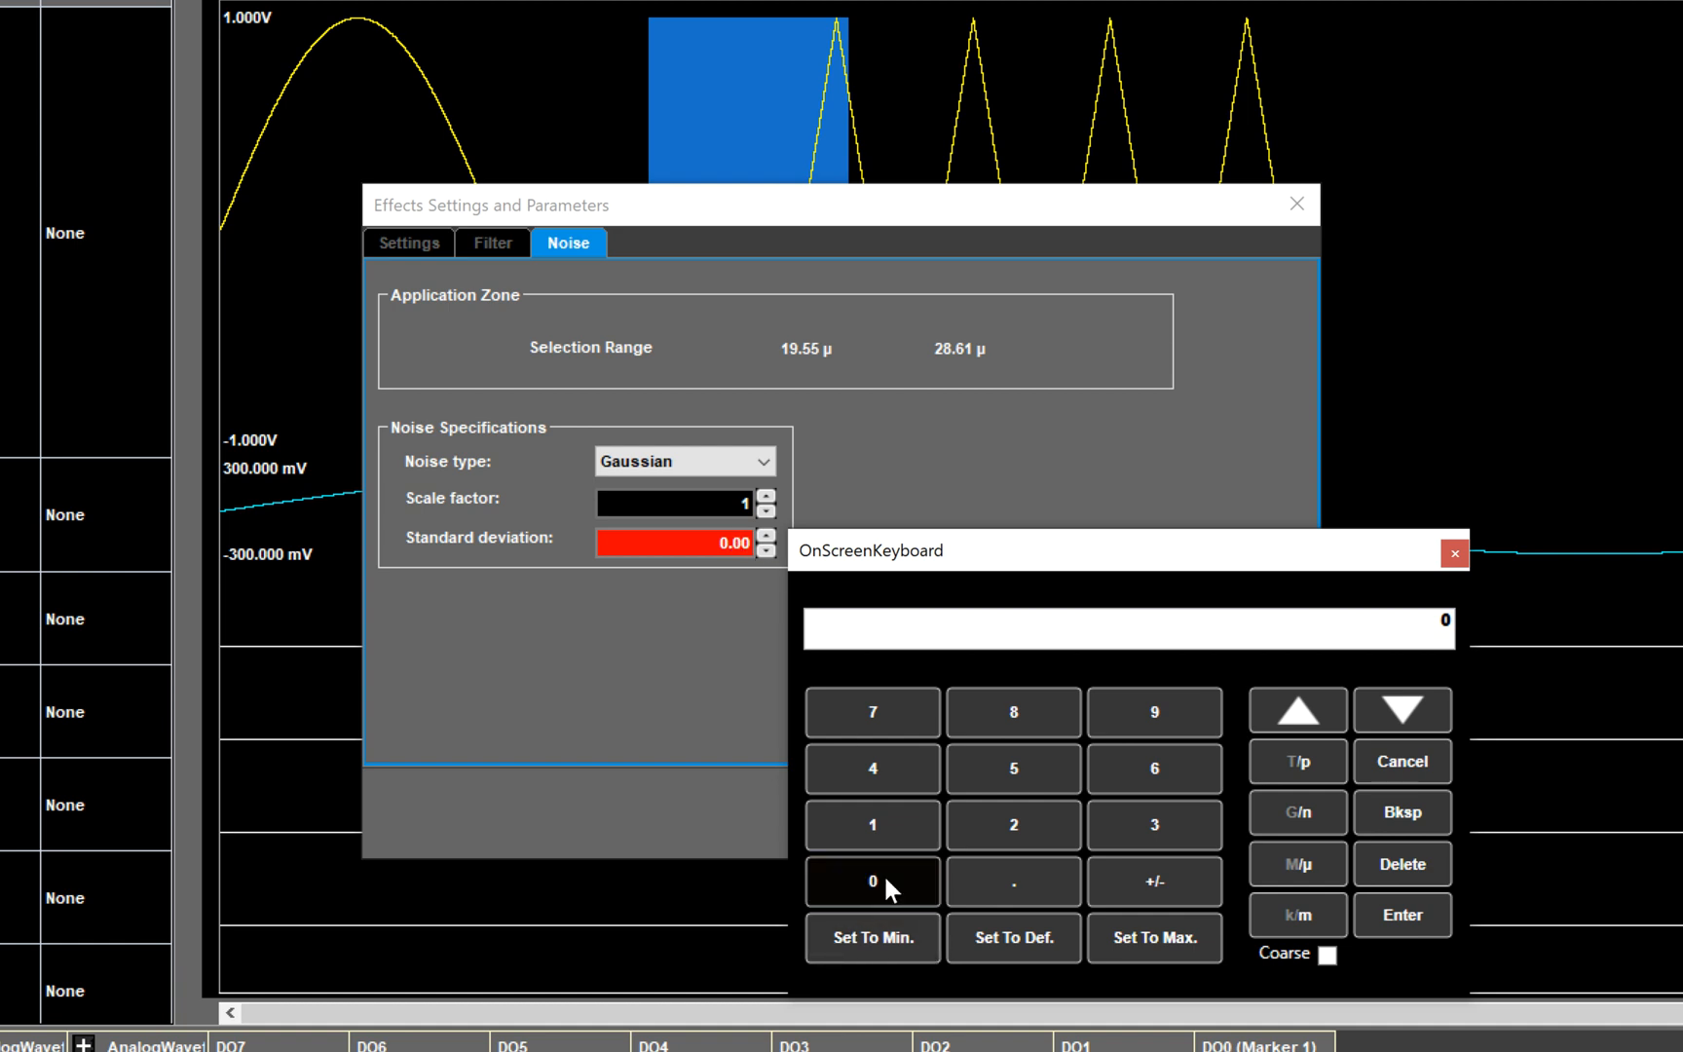
{"action": "left_click", "coordinate": [1014, 872]}
{"action": "left_click", "coordinate": [1014, 824]}
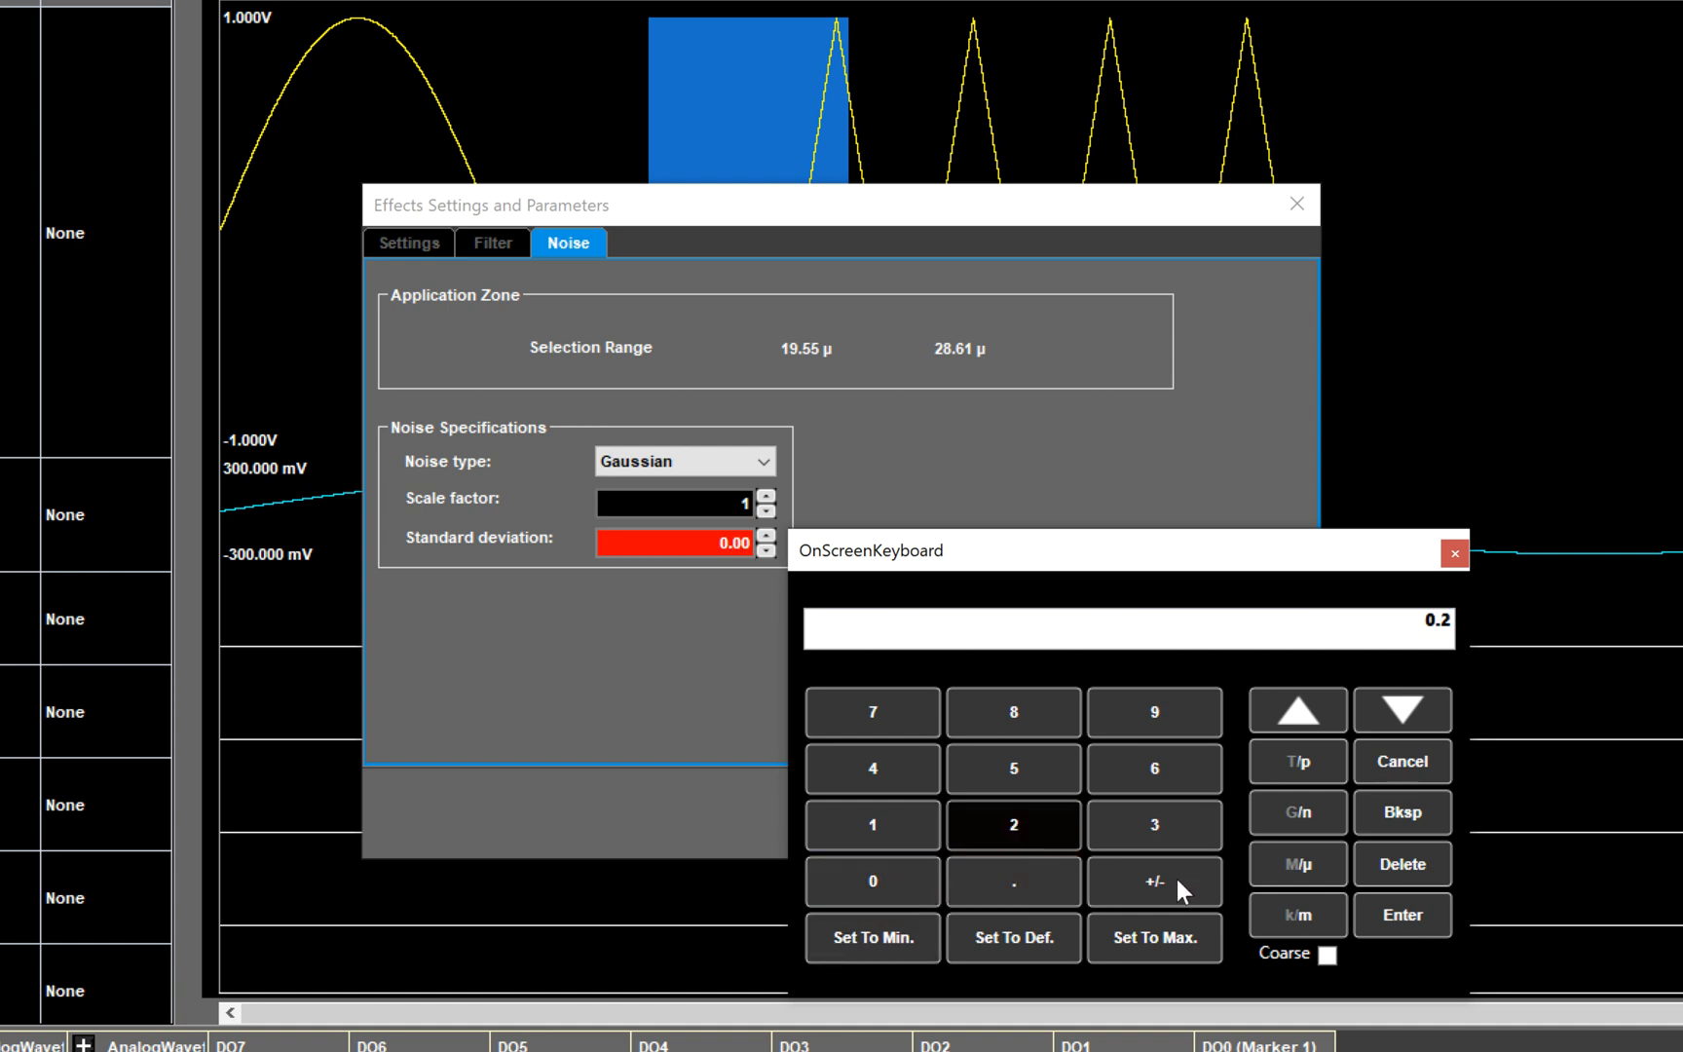
{"action": "left_click", "coordinate": [1378, 914]}
{"action": "left_click", "coordinate": [1214, 816]}
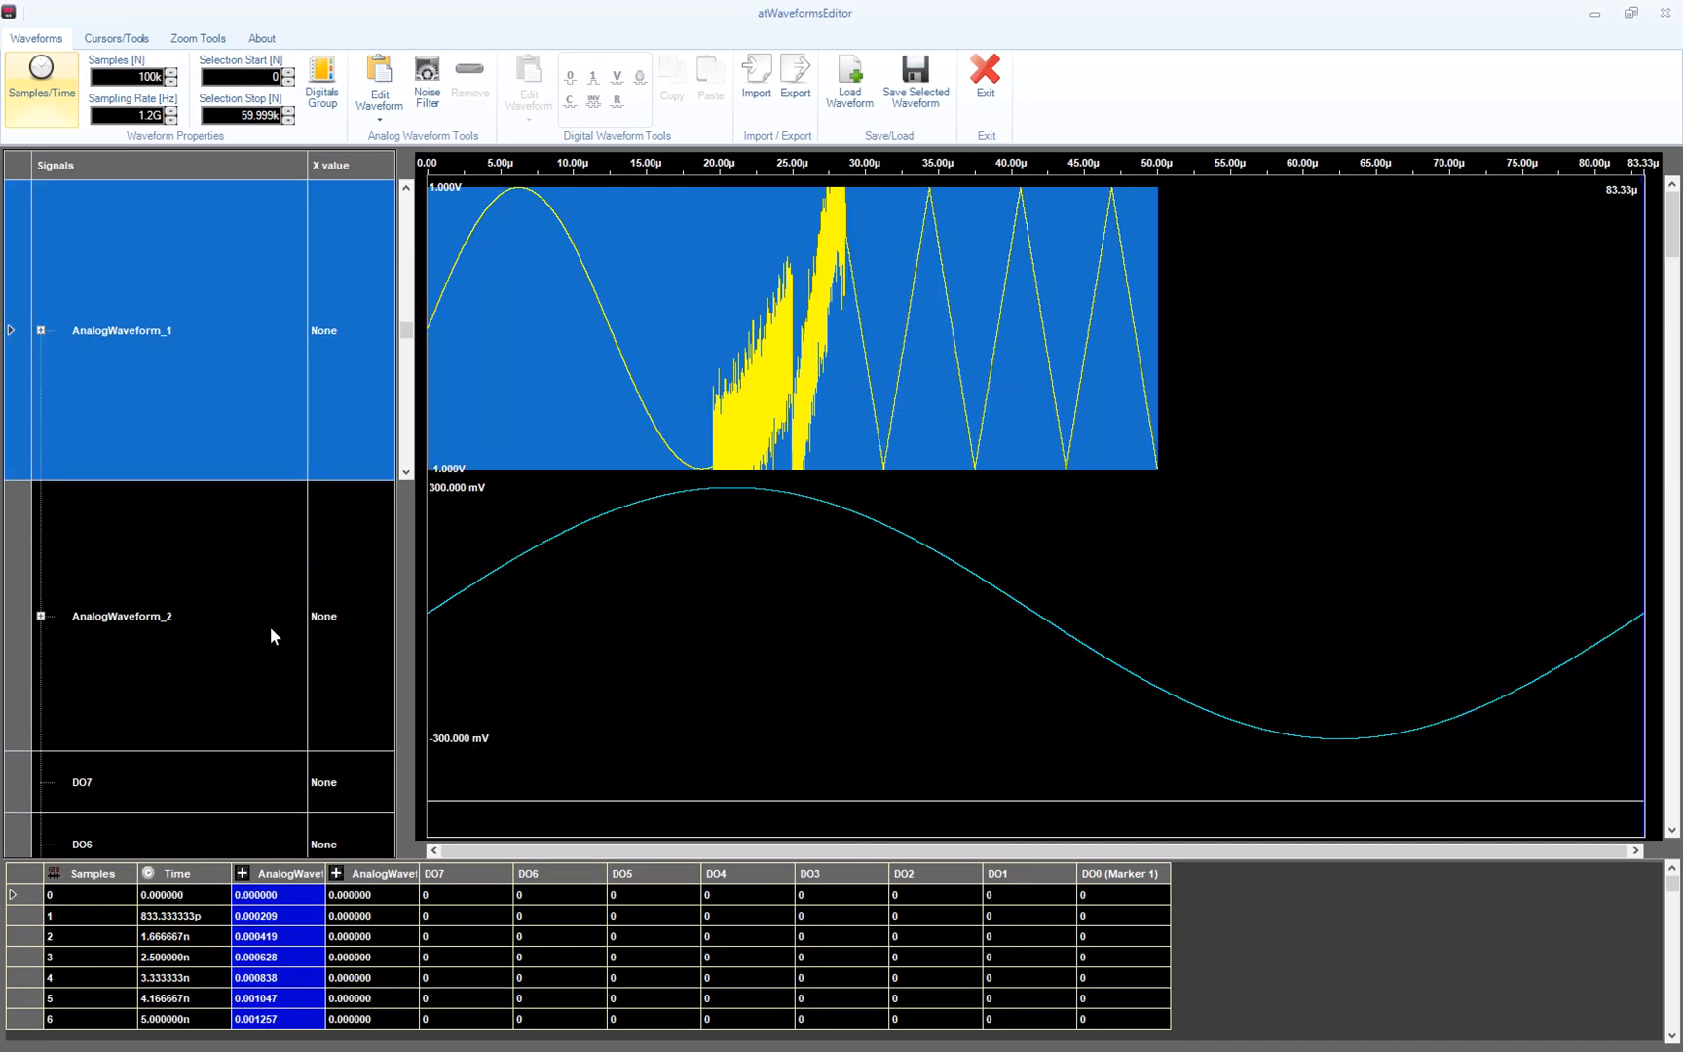
{"action": "left_click", "coordinate": [270, 626]}
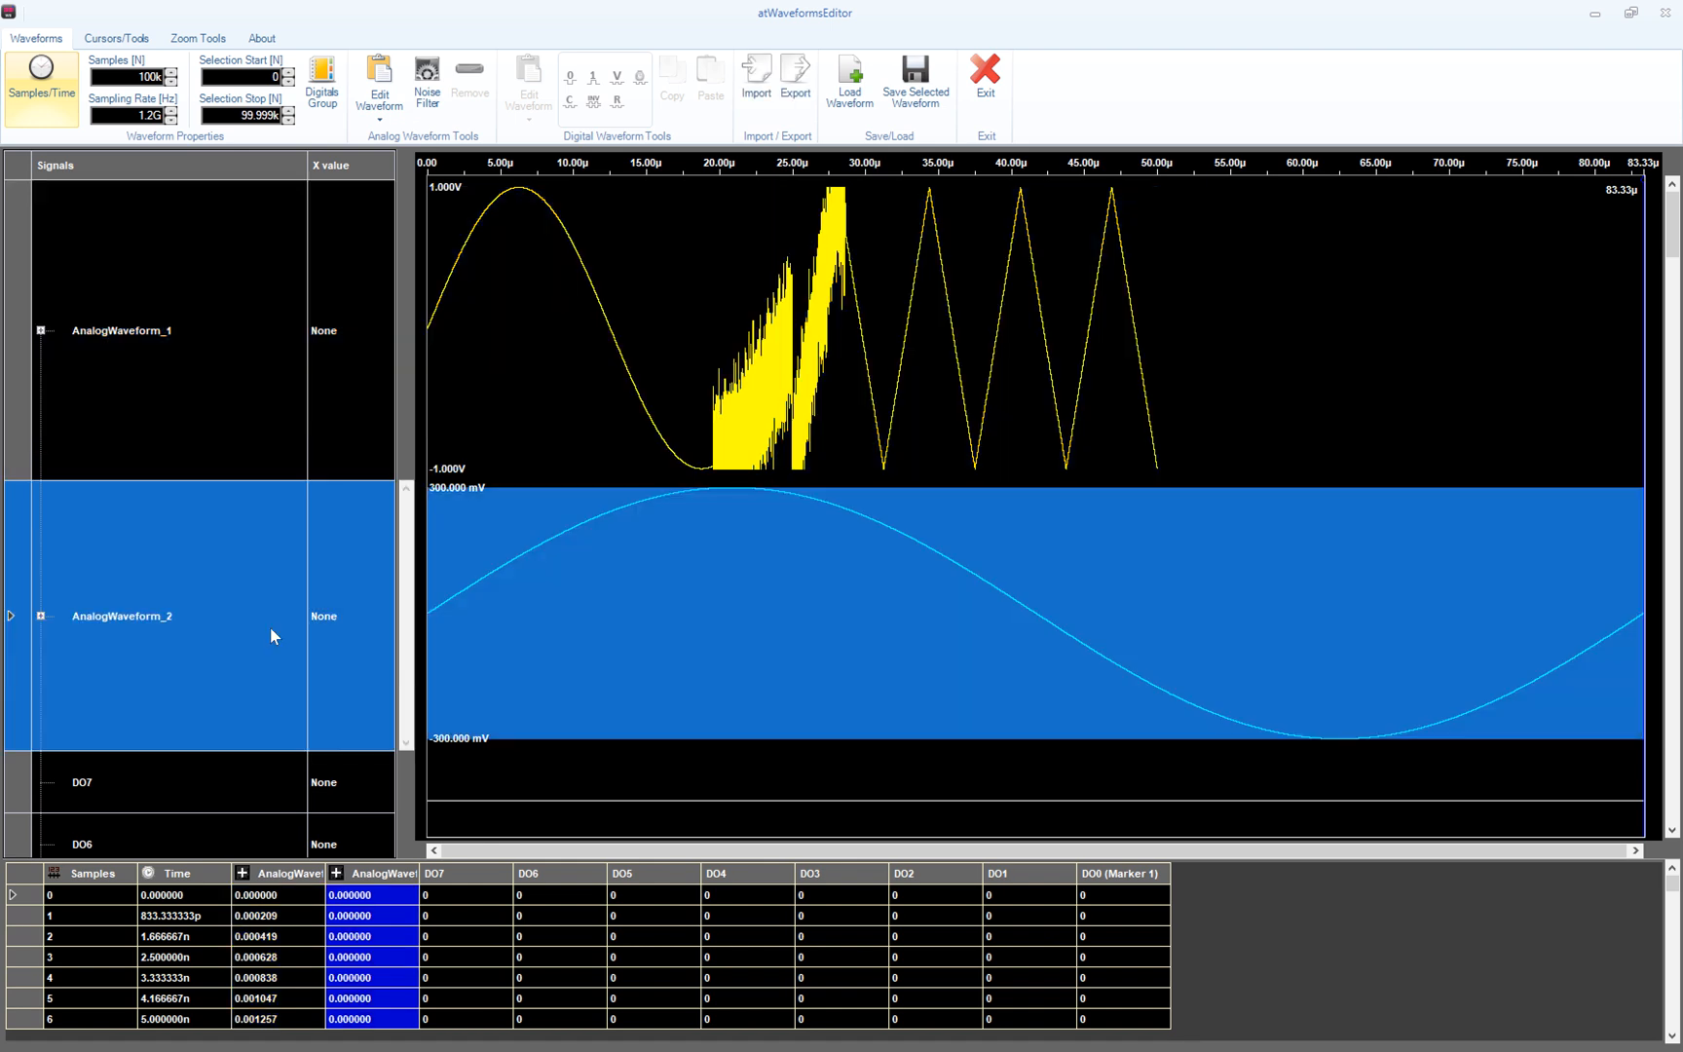
- Make AnalogWaveform_2 a Sweep with 1 V amplitude and a 10 MHz stop frequency
{"action": "left_click", "coordinate": [389, 78]}
{"action": "left_click", "coordinate": [626, 340]}
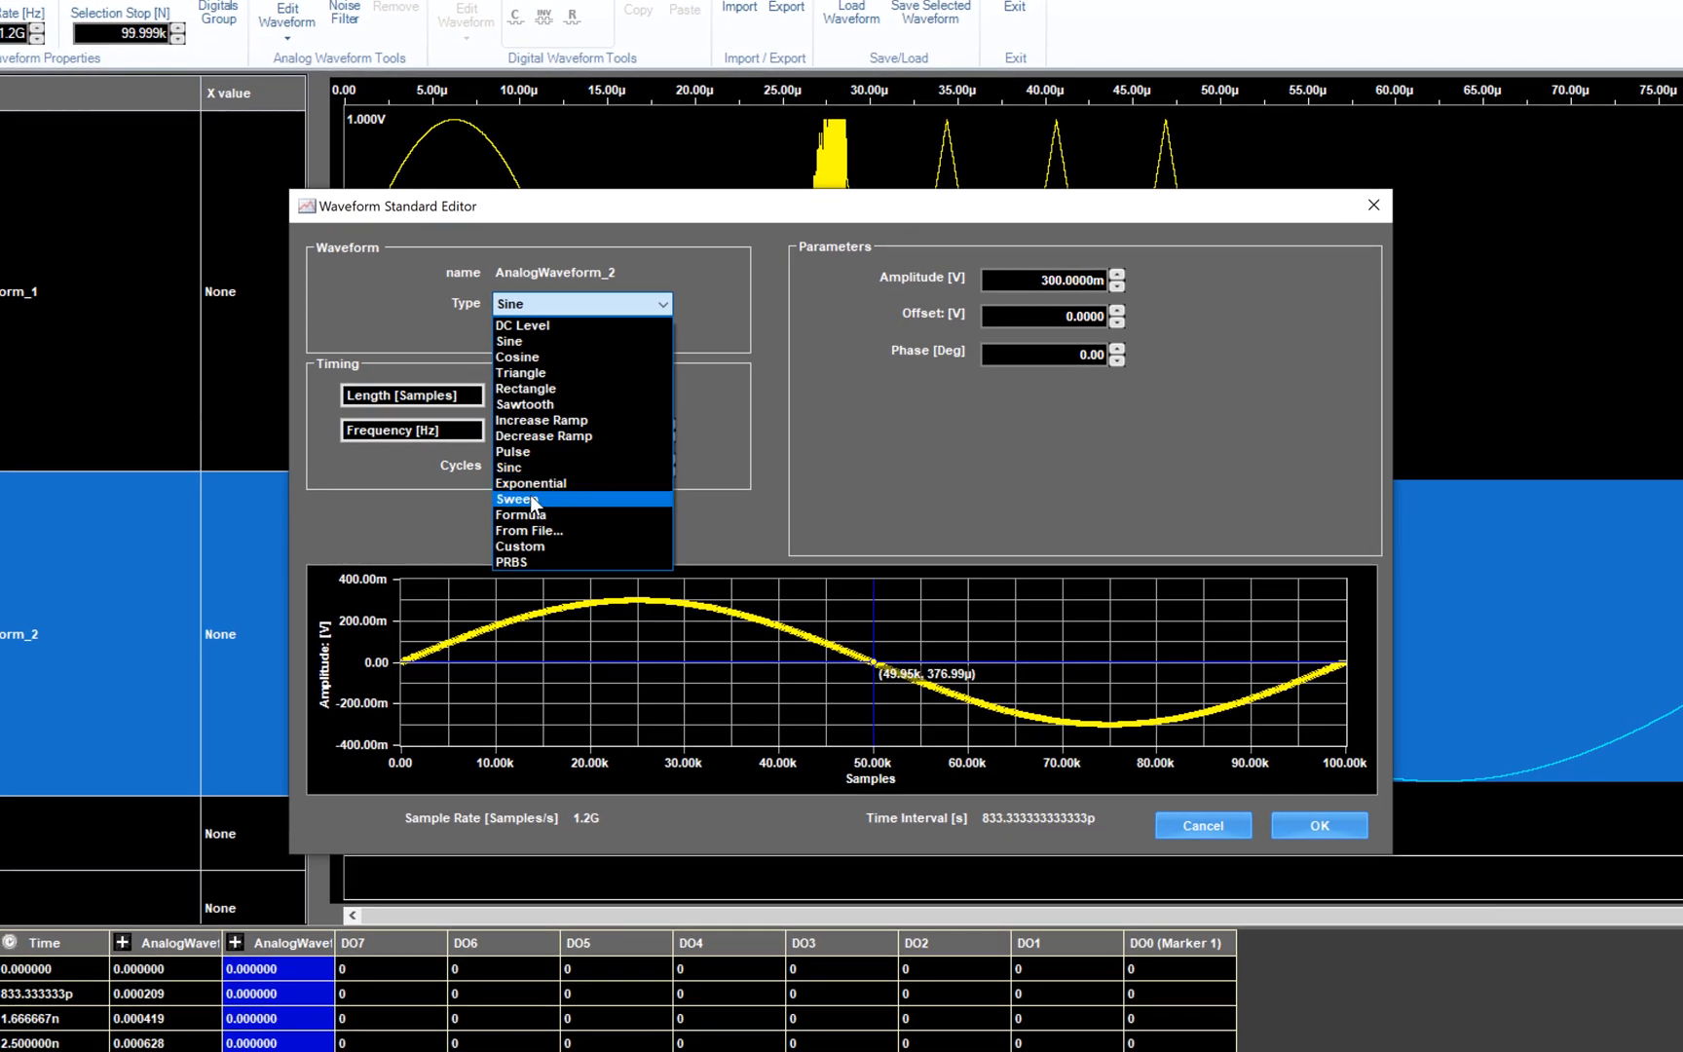
{"action": "left_click", "coordinate": [530, 499]}
{"action": "left_click", "coordinate": [1061, 282]}
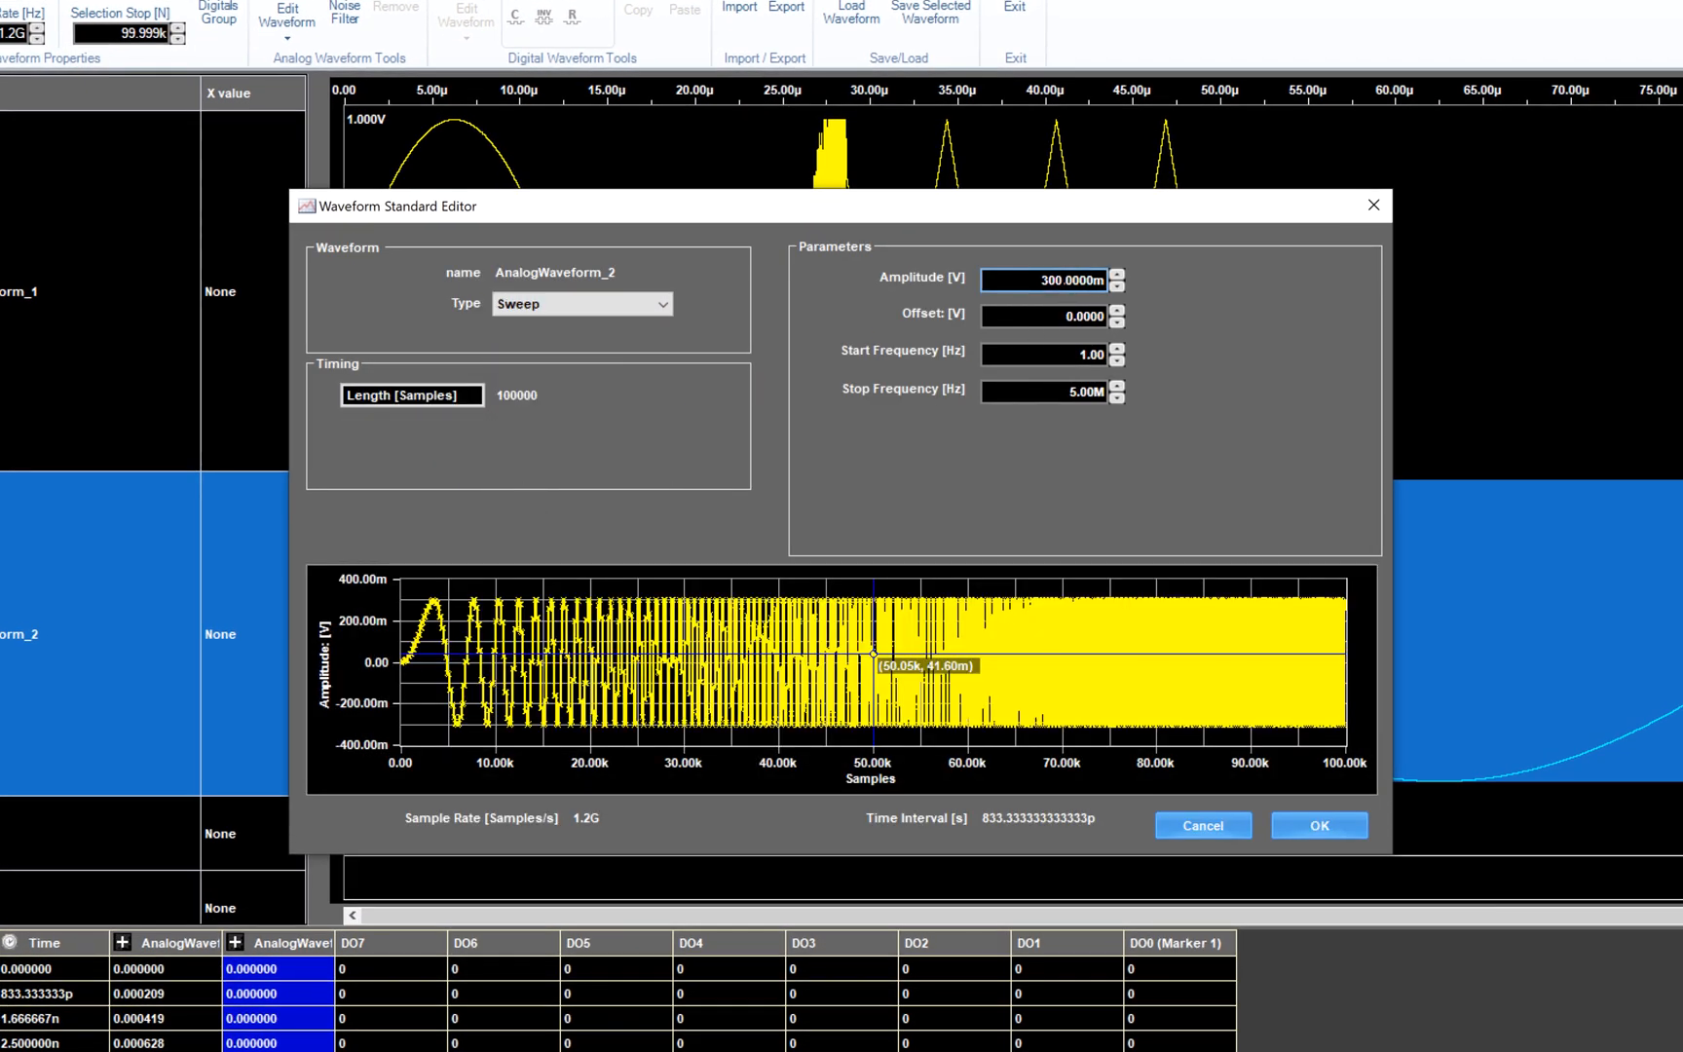
{"action": "left_click", "coordinate": [1060, 280]}
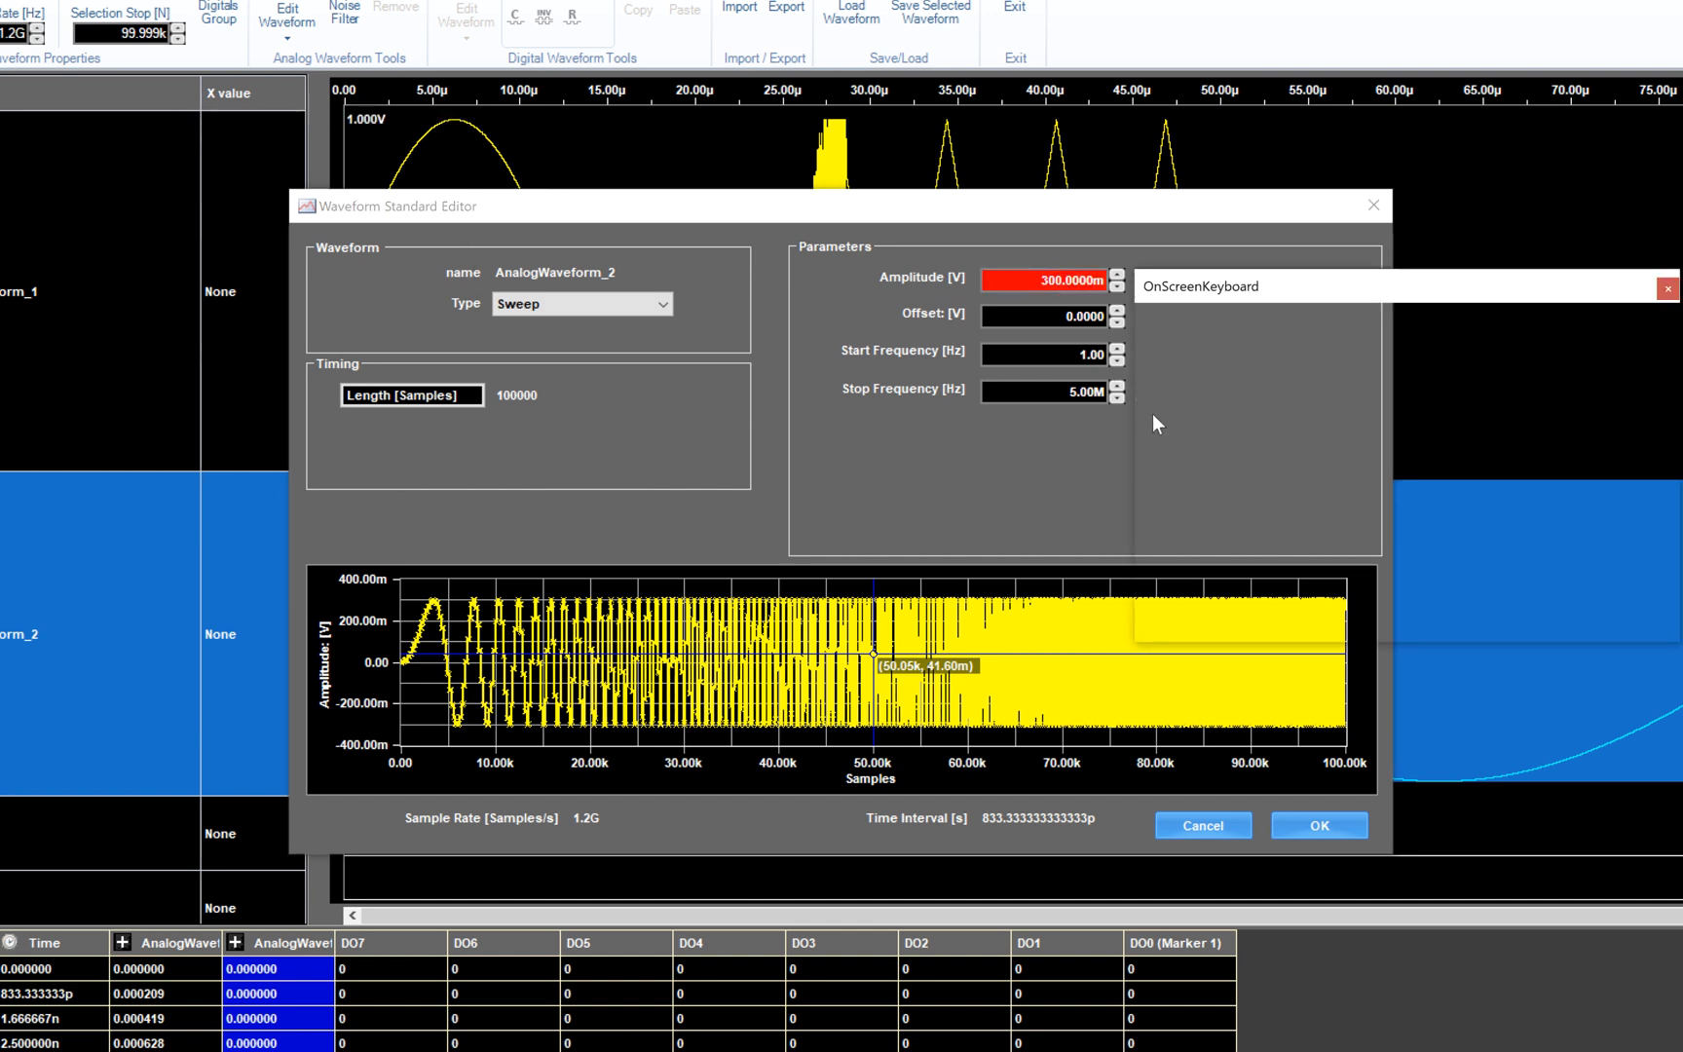
{"action": "left_click", "coordinate": [1175, 497]}
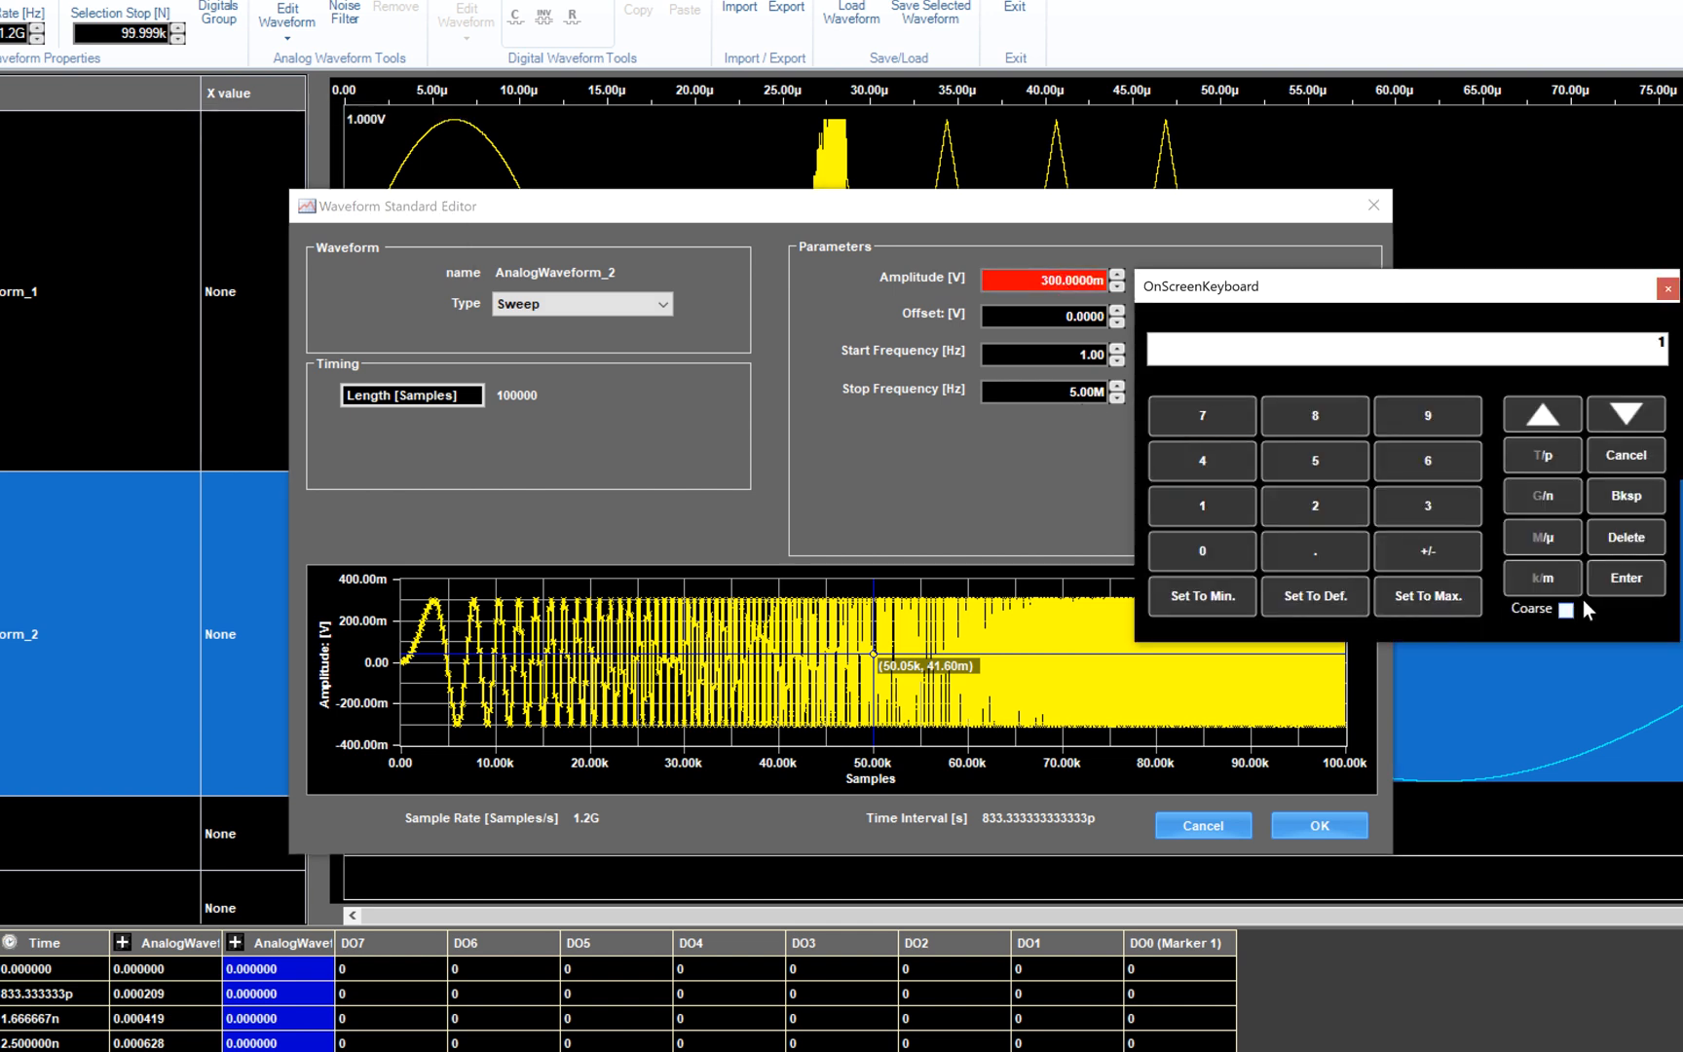
{"action": "left_click", "coordinate": [1612, 579]}
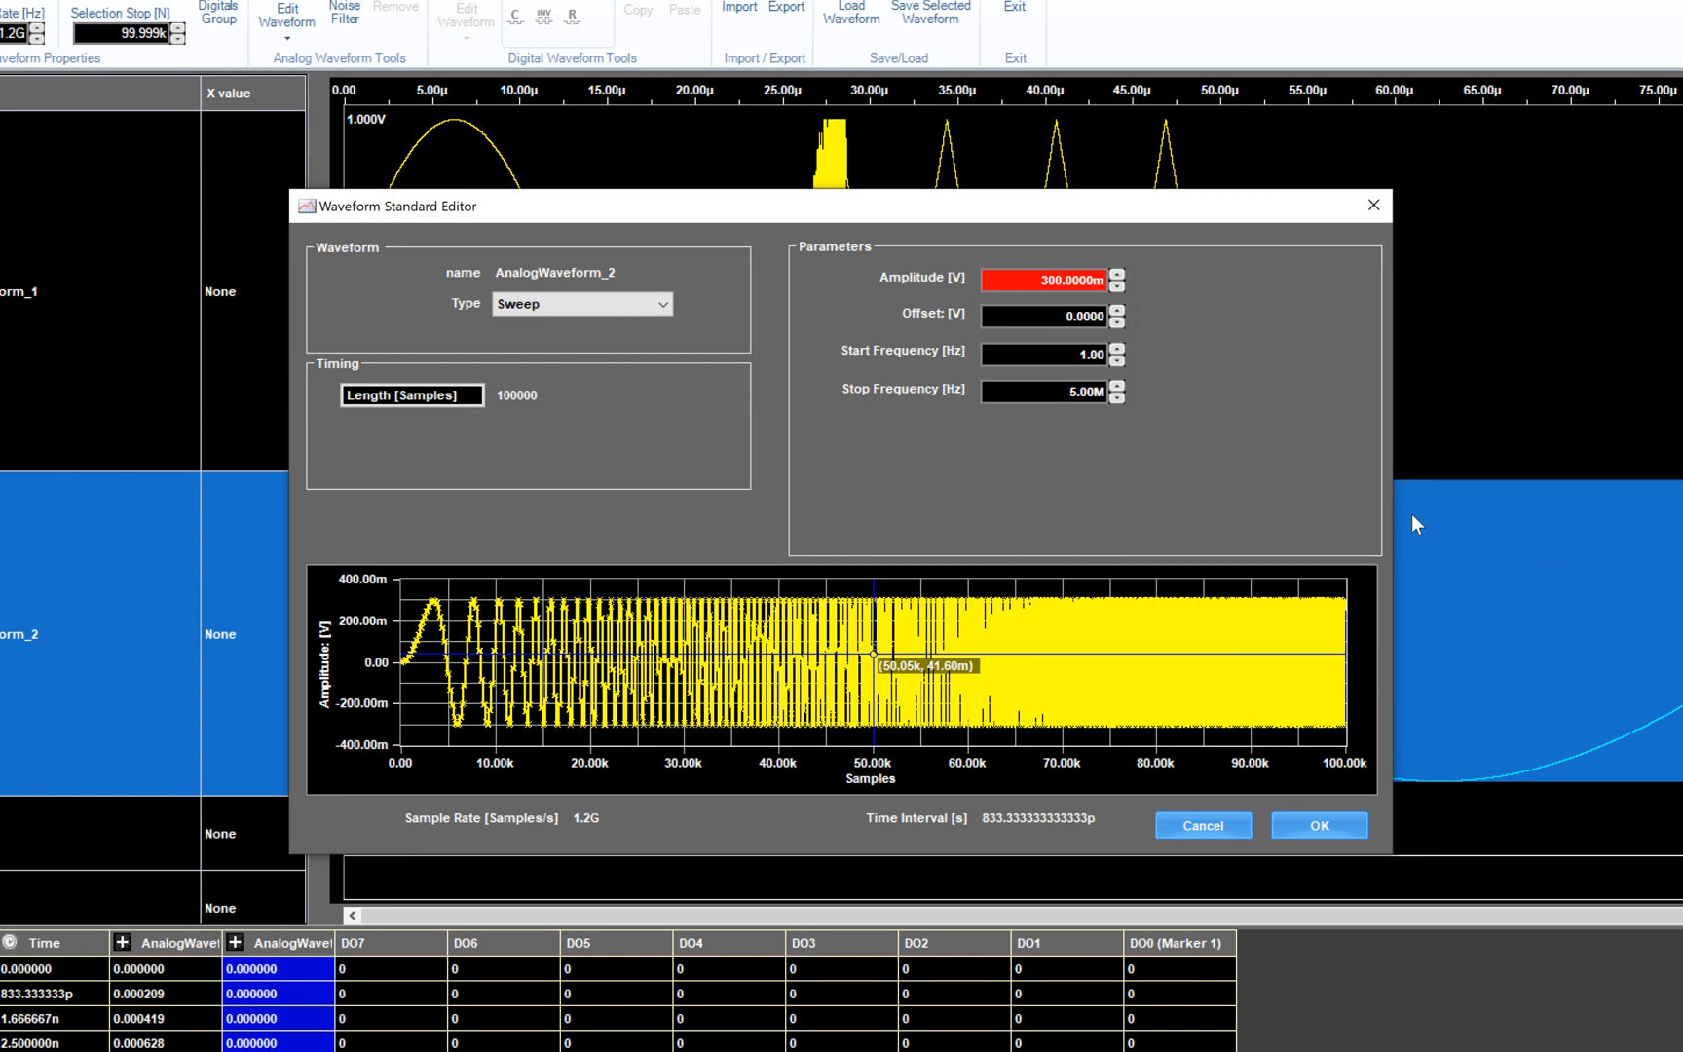
{"action": "left_click", "coordinate": [1081, 395]}
{"action": "left_click", "coordinate": [1202, 616]}
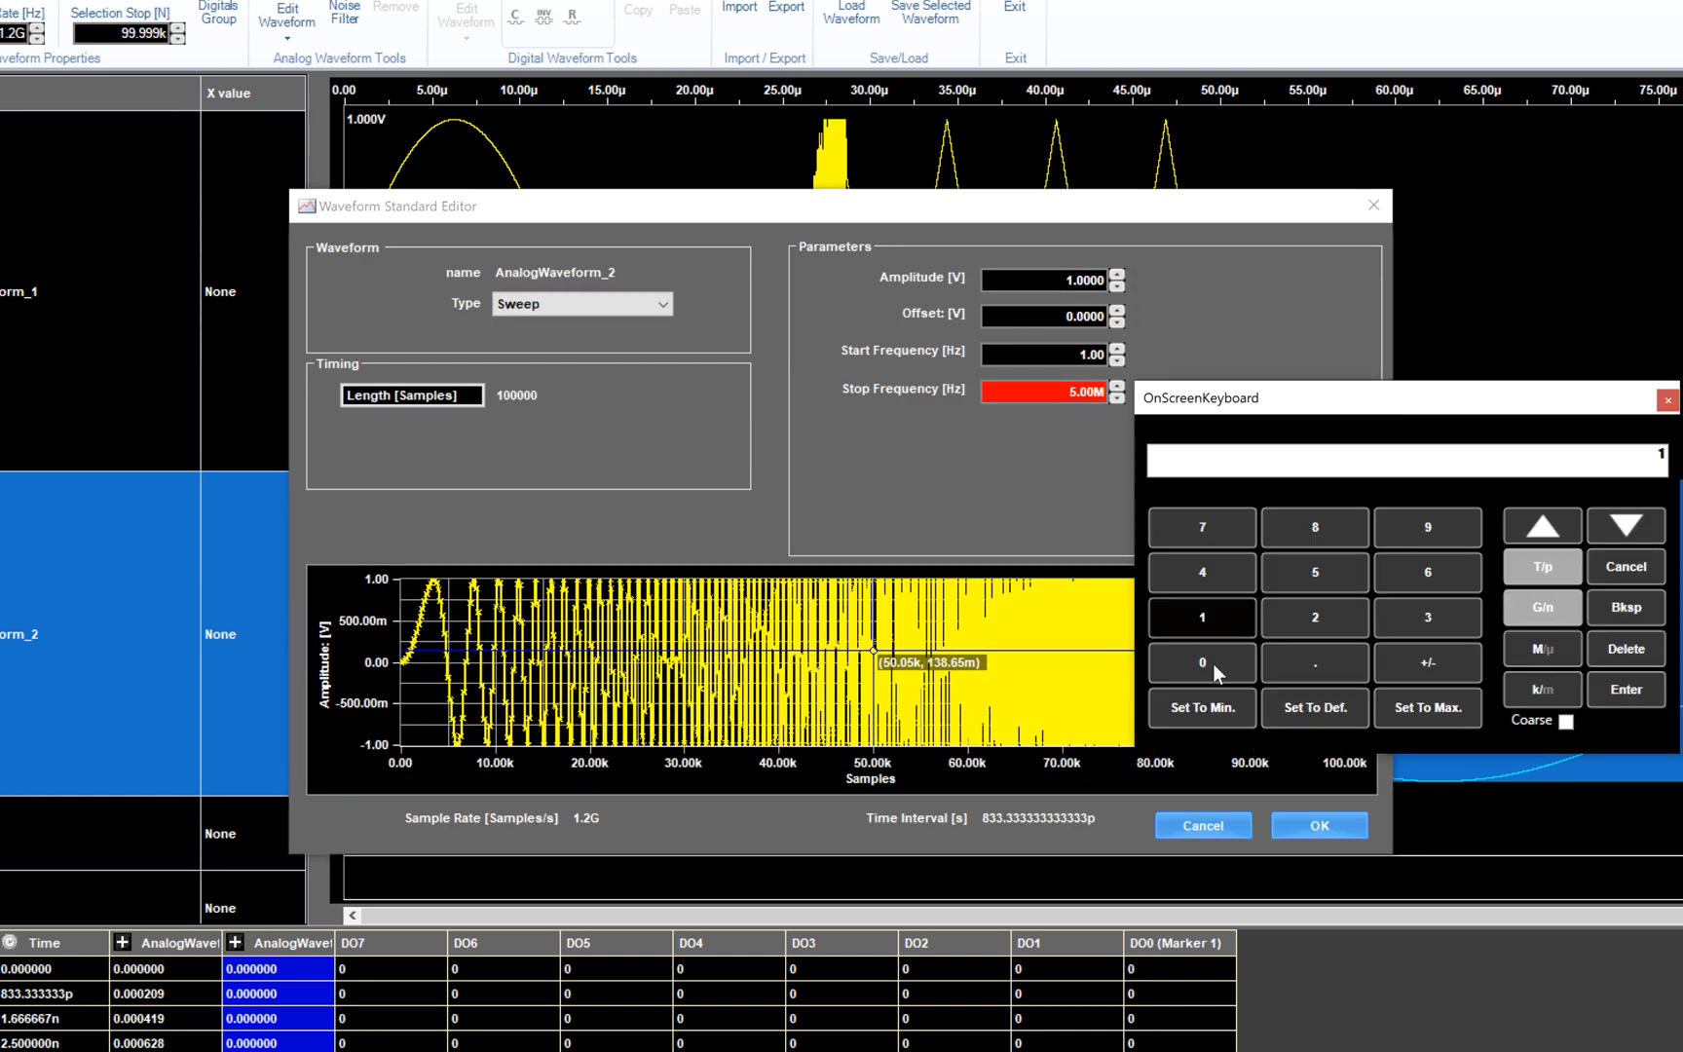
{"action": "left_click", "coordinate": [1213, 665]}
{"action": "left_click", "coordinate": [1526, 648]}
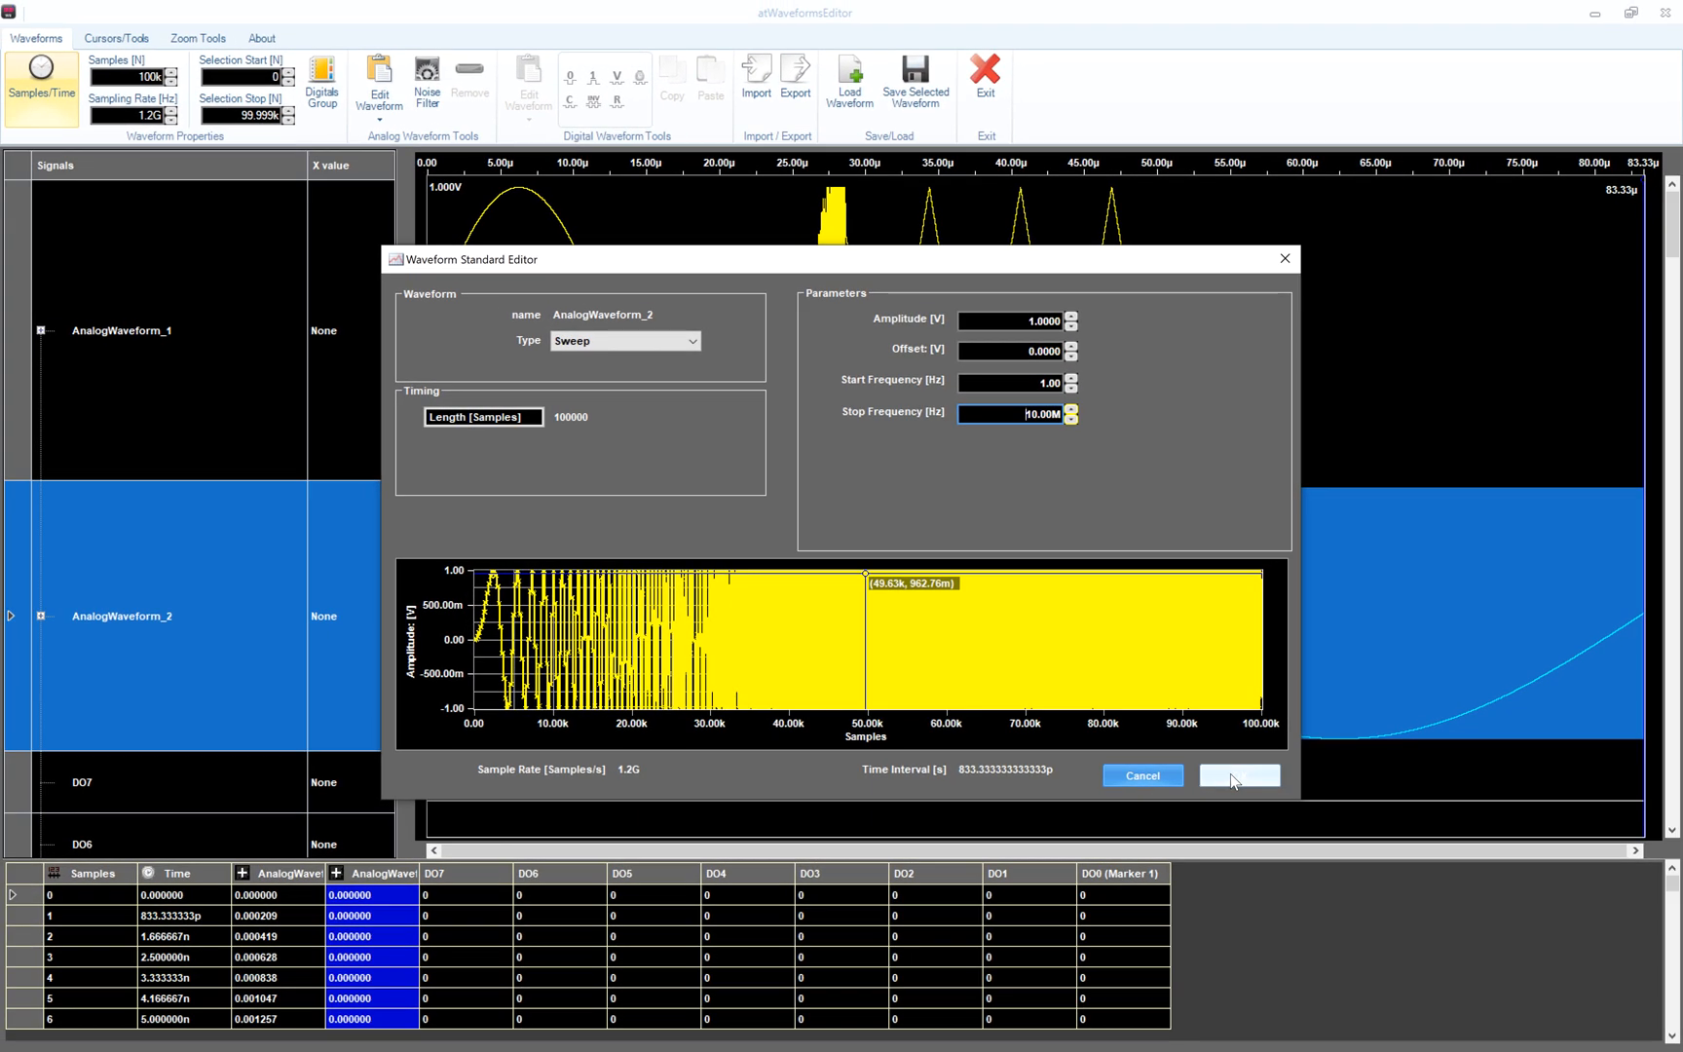
{"action": "left_click", "coordinate": [1320, 825]}
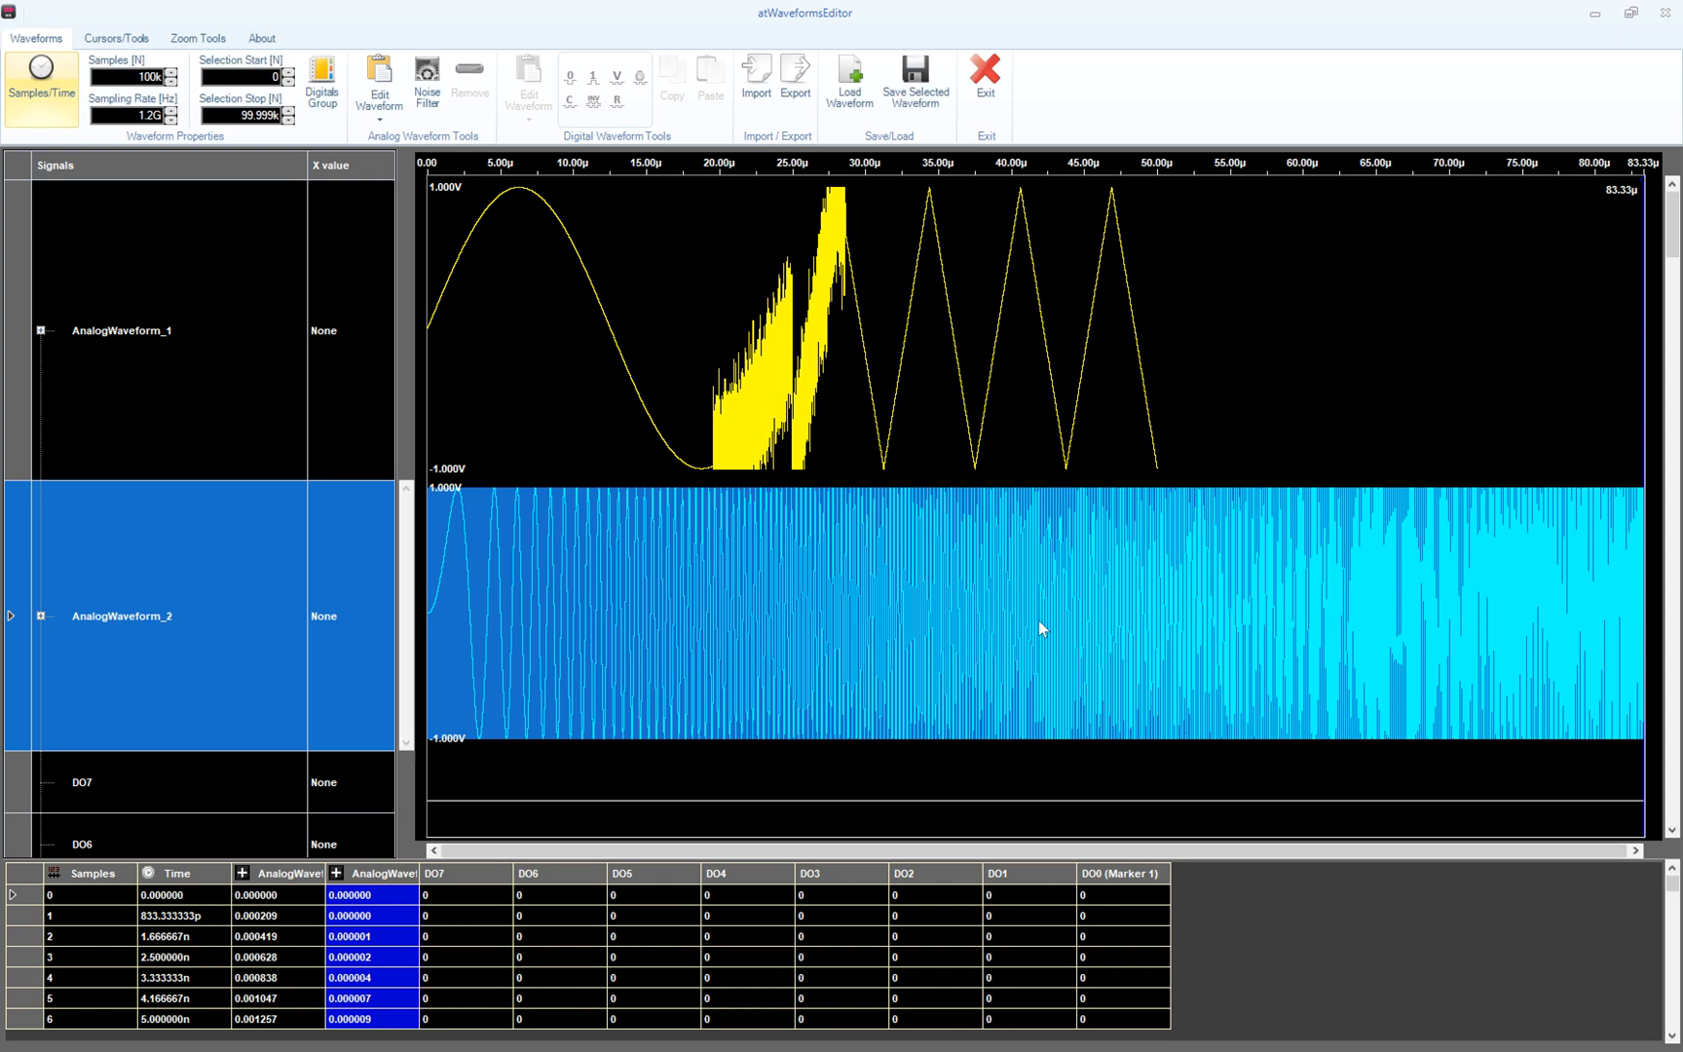
- Apply an IIR Butterworth Lowpass filter with a 5 MHz cut-off frequency to AnalogWaveform_2
{"action": "left_click", "coordinate": [437, 78]}
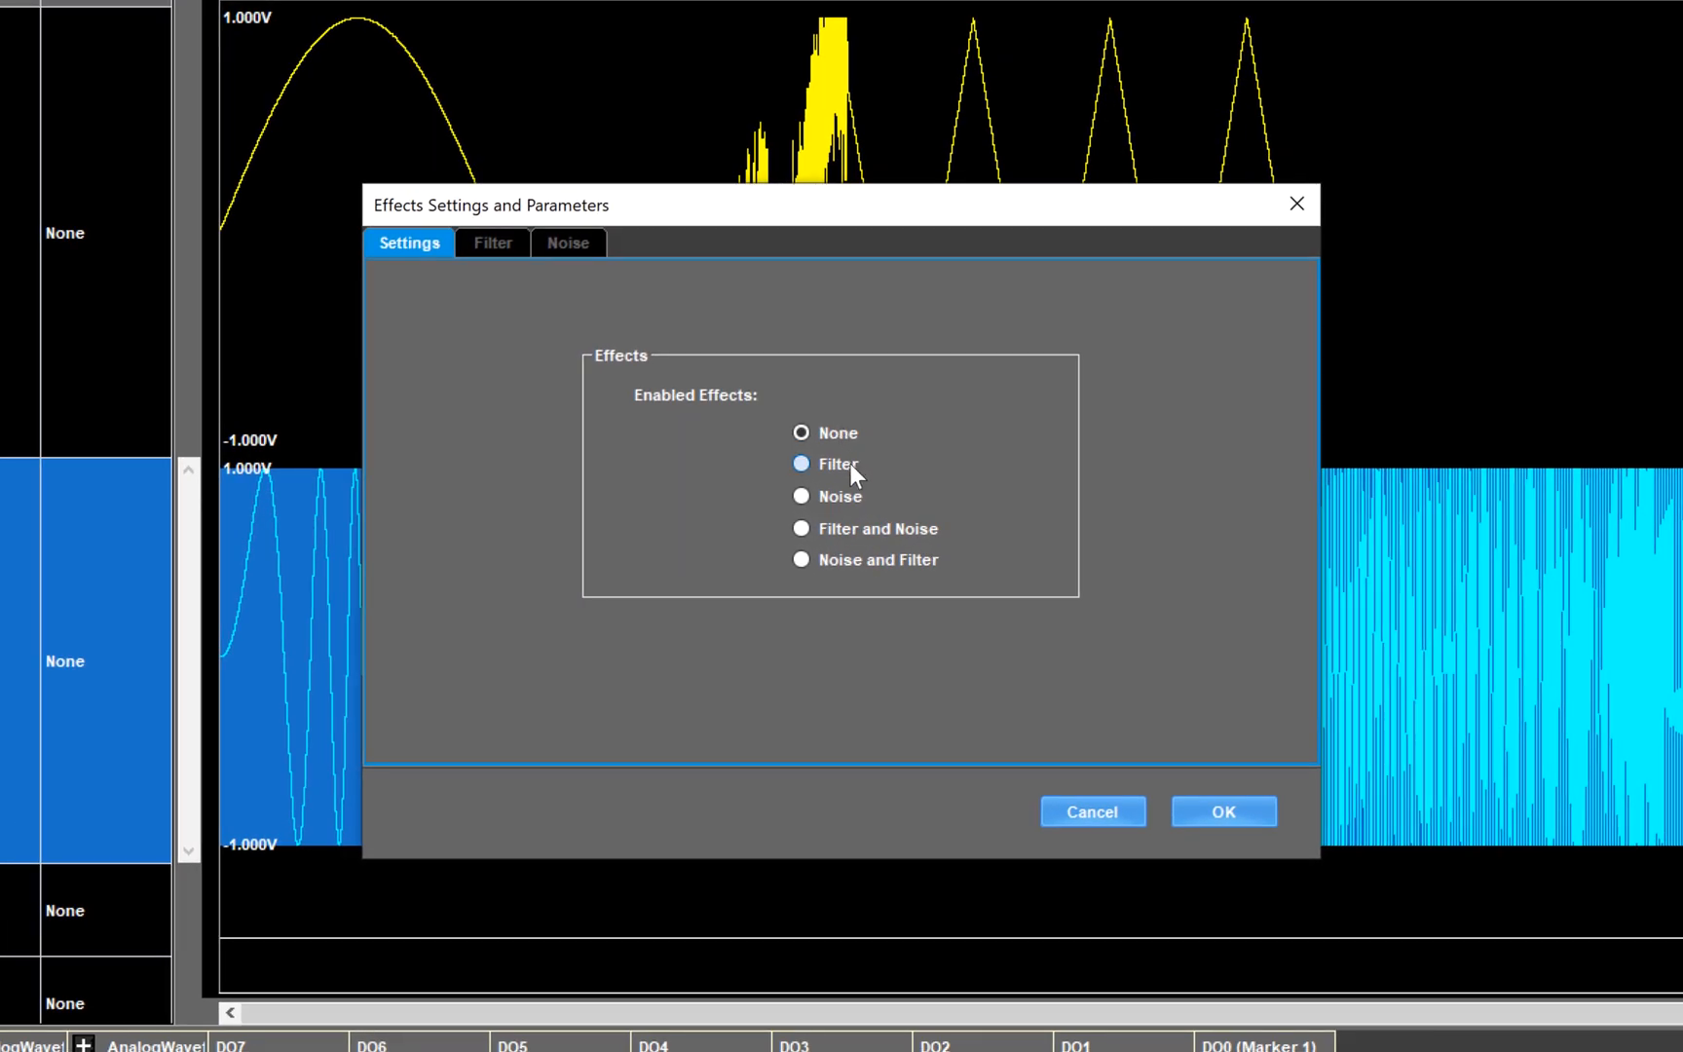
{"action": "left_click", "coordinate": [504, 241]}
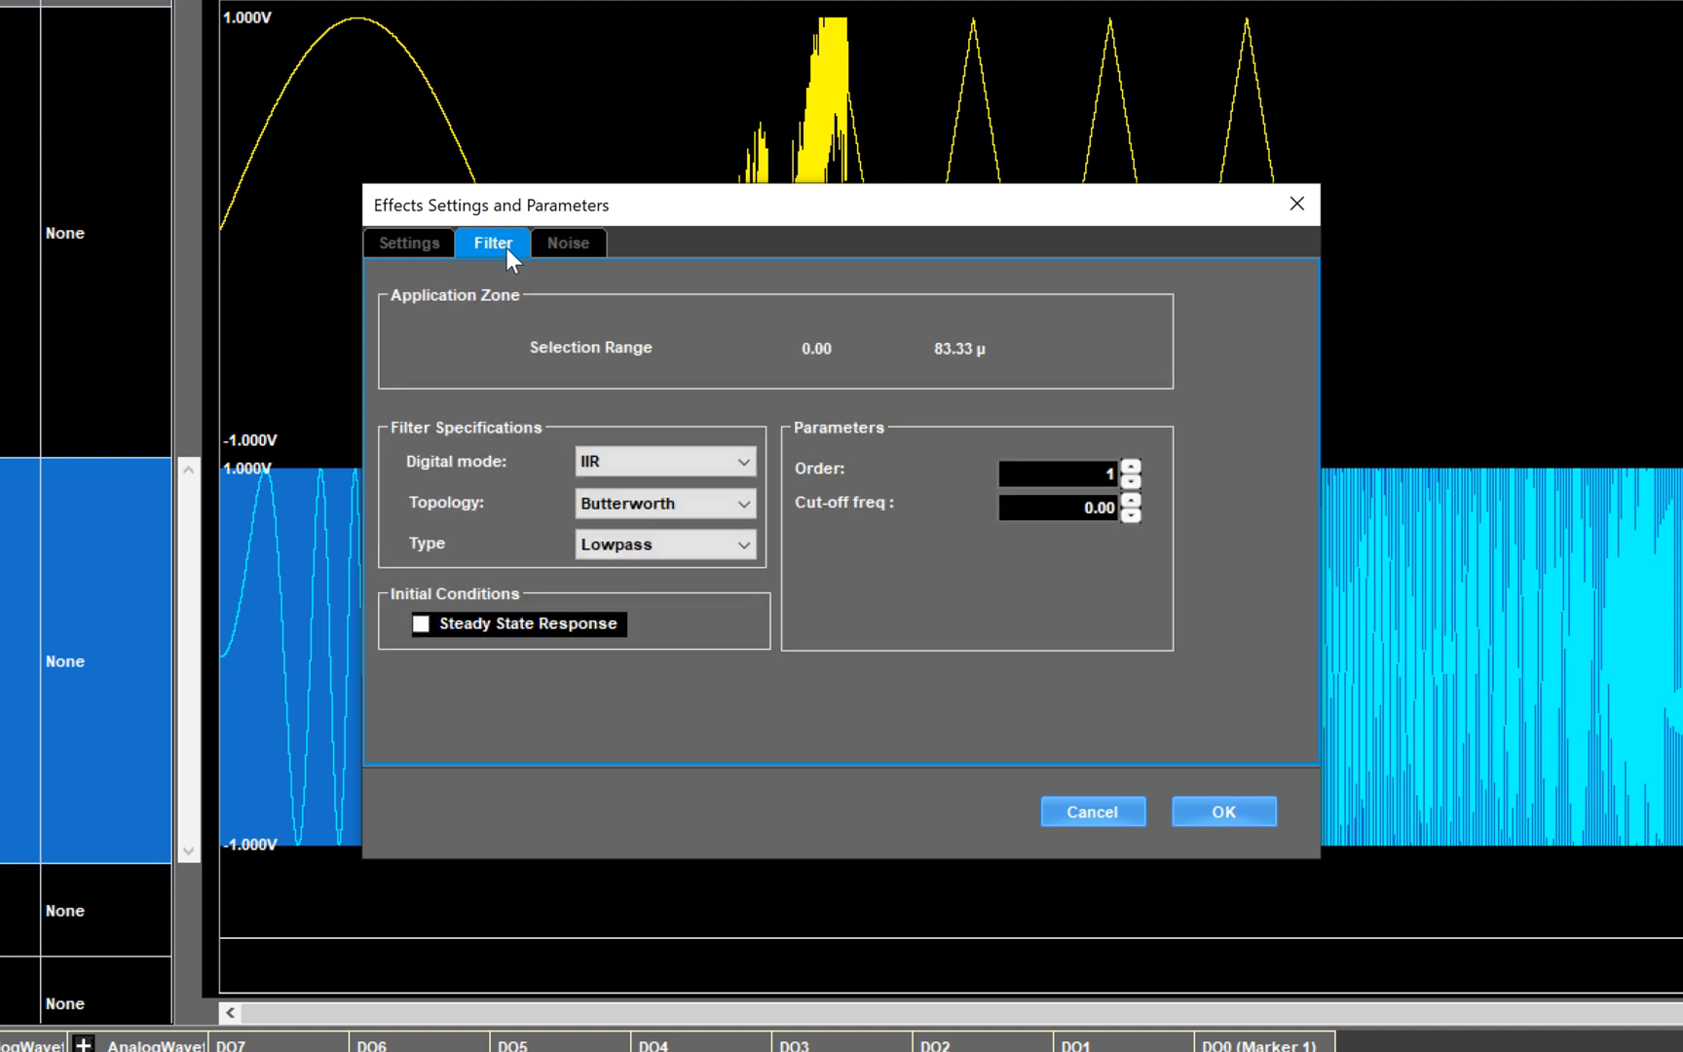
{"action": "left_click", "coordinate": [732, 465]}
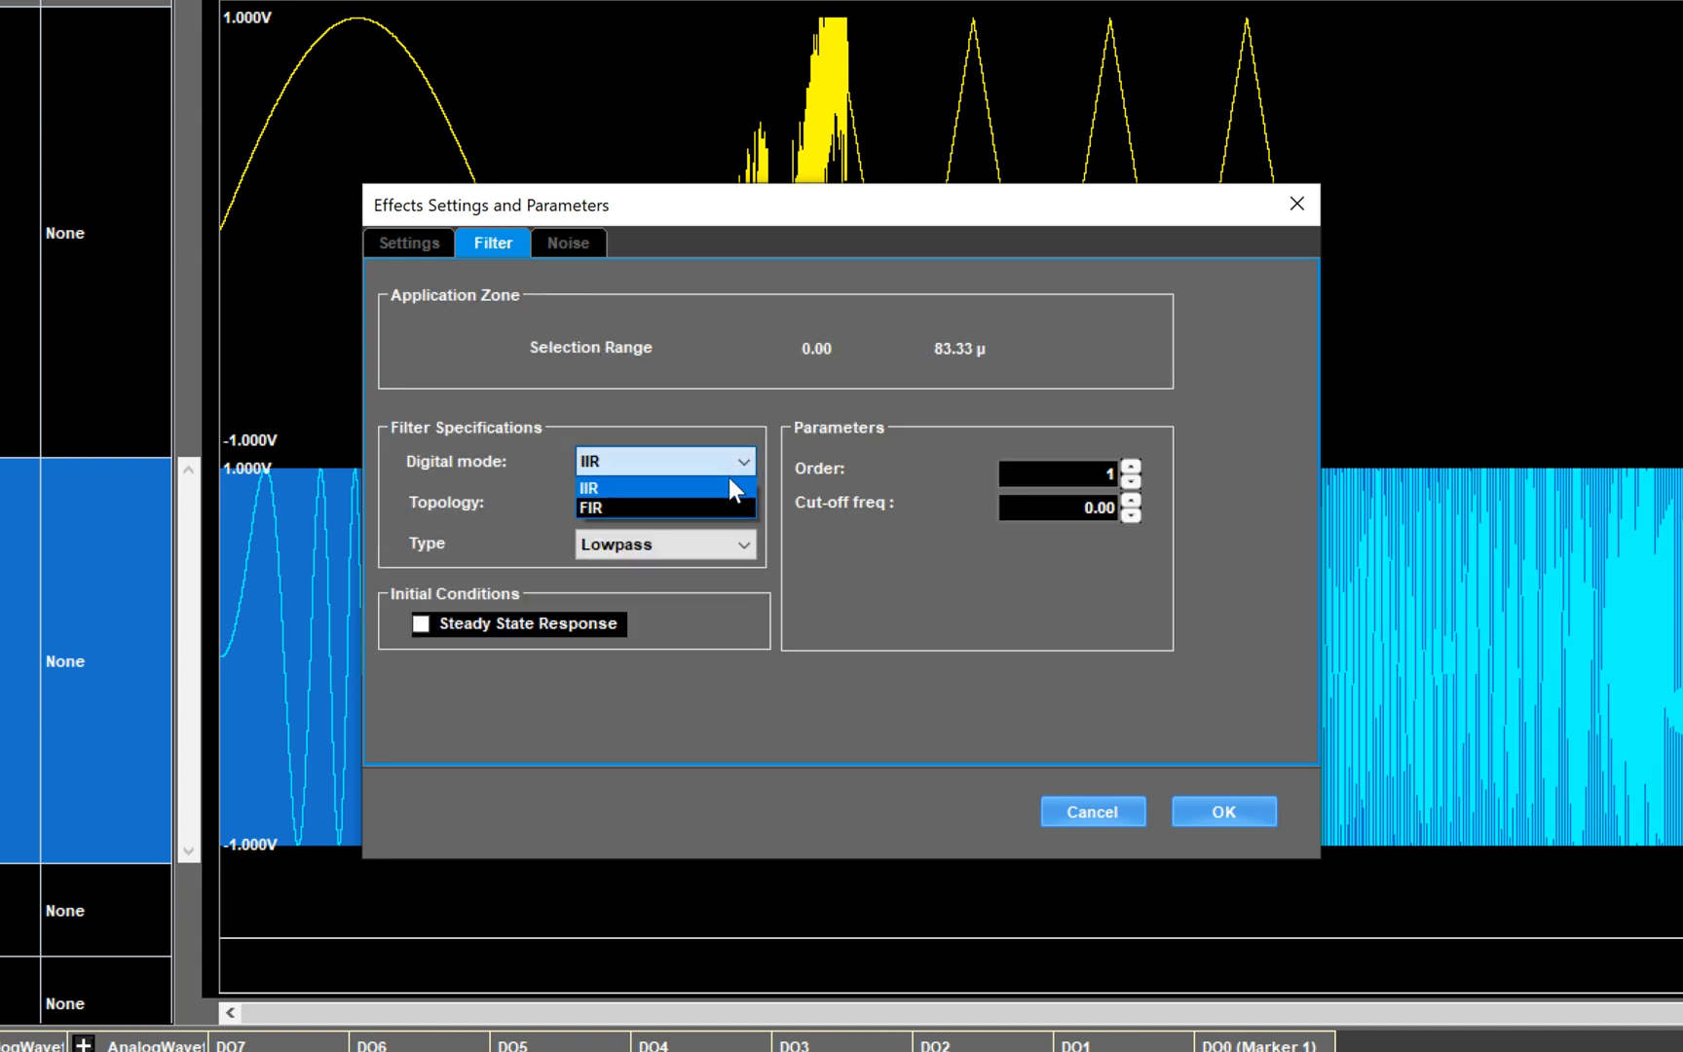
{"action": "left_click", "coordinate": [683, 425]}
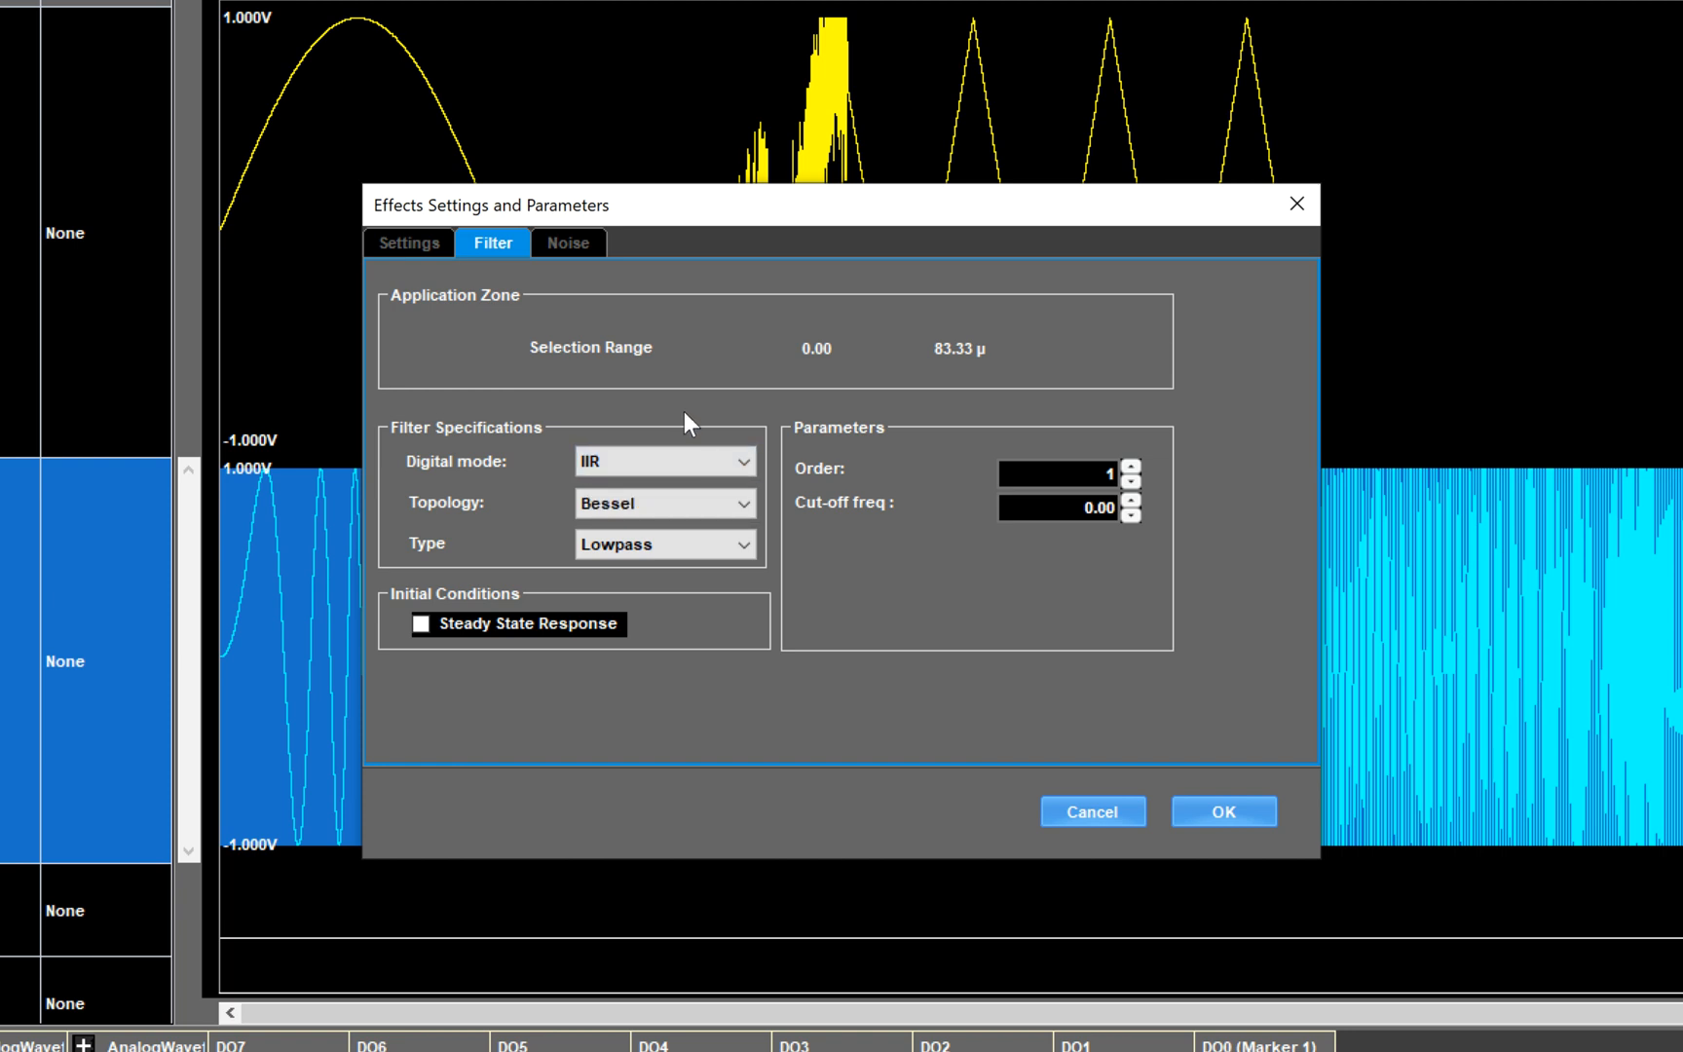
{"action": "left_click", "coordinate": [741, 503]}
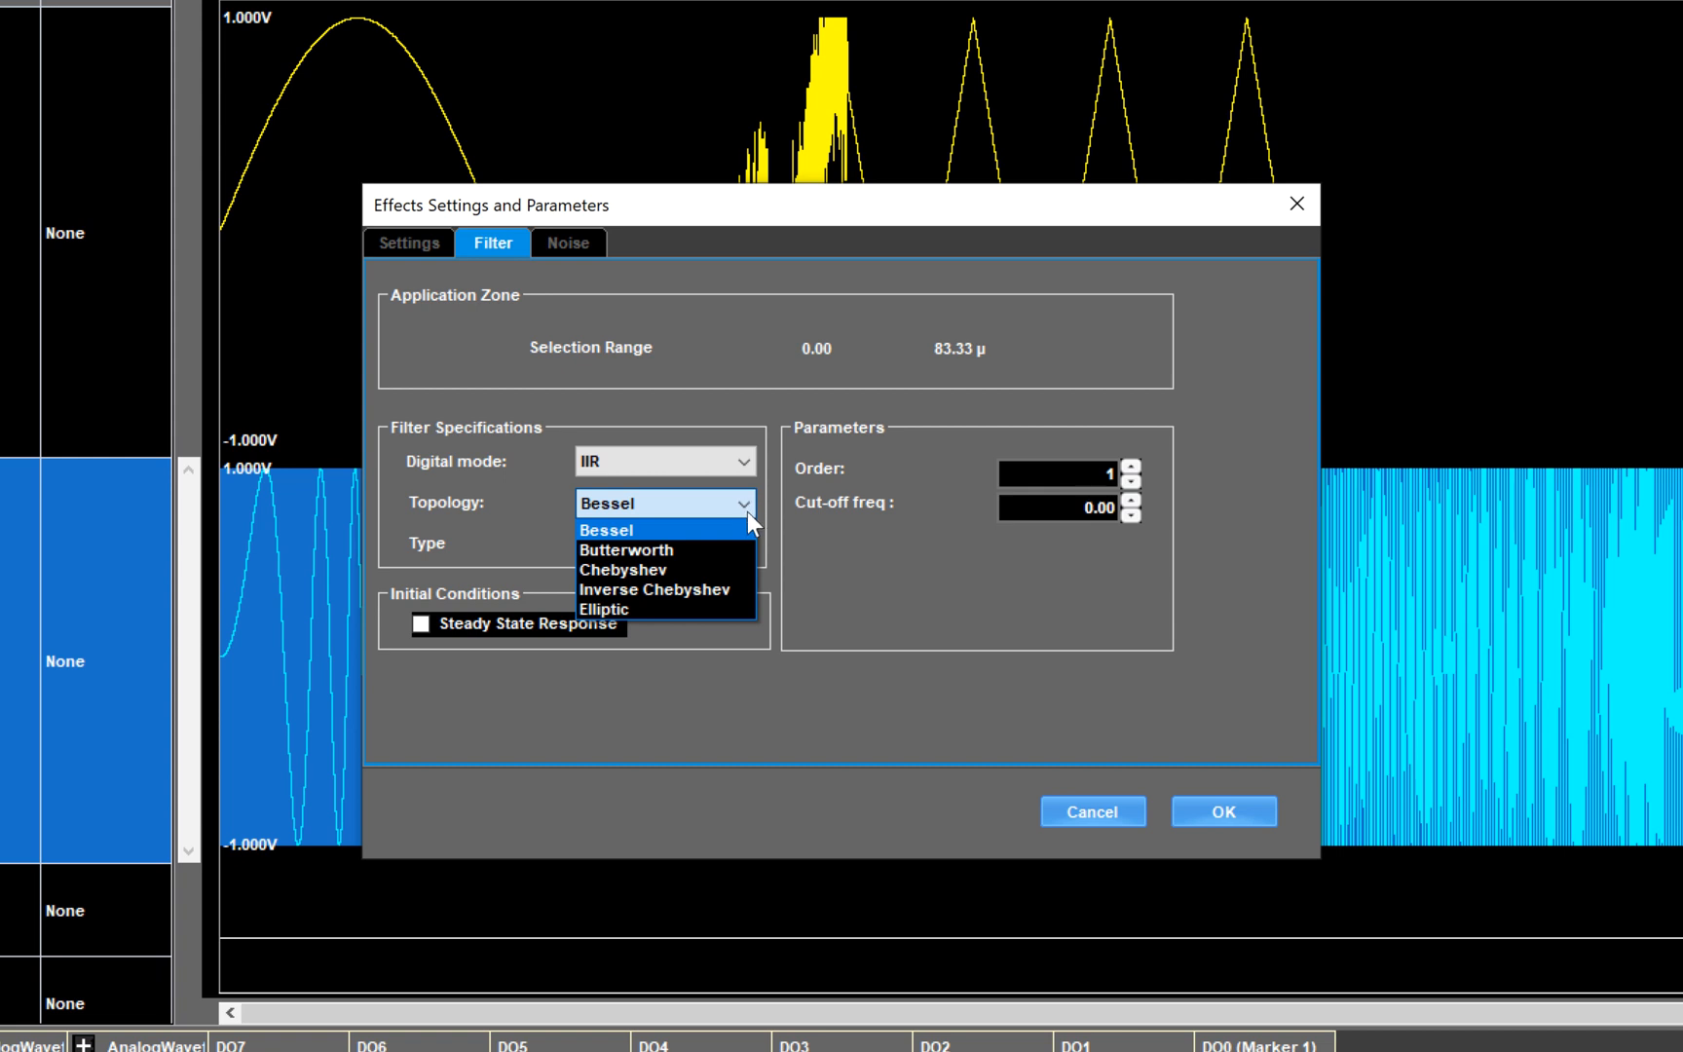
{"action": "left_click", "coordinate": [688, 550]}
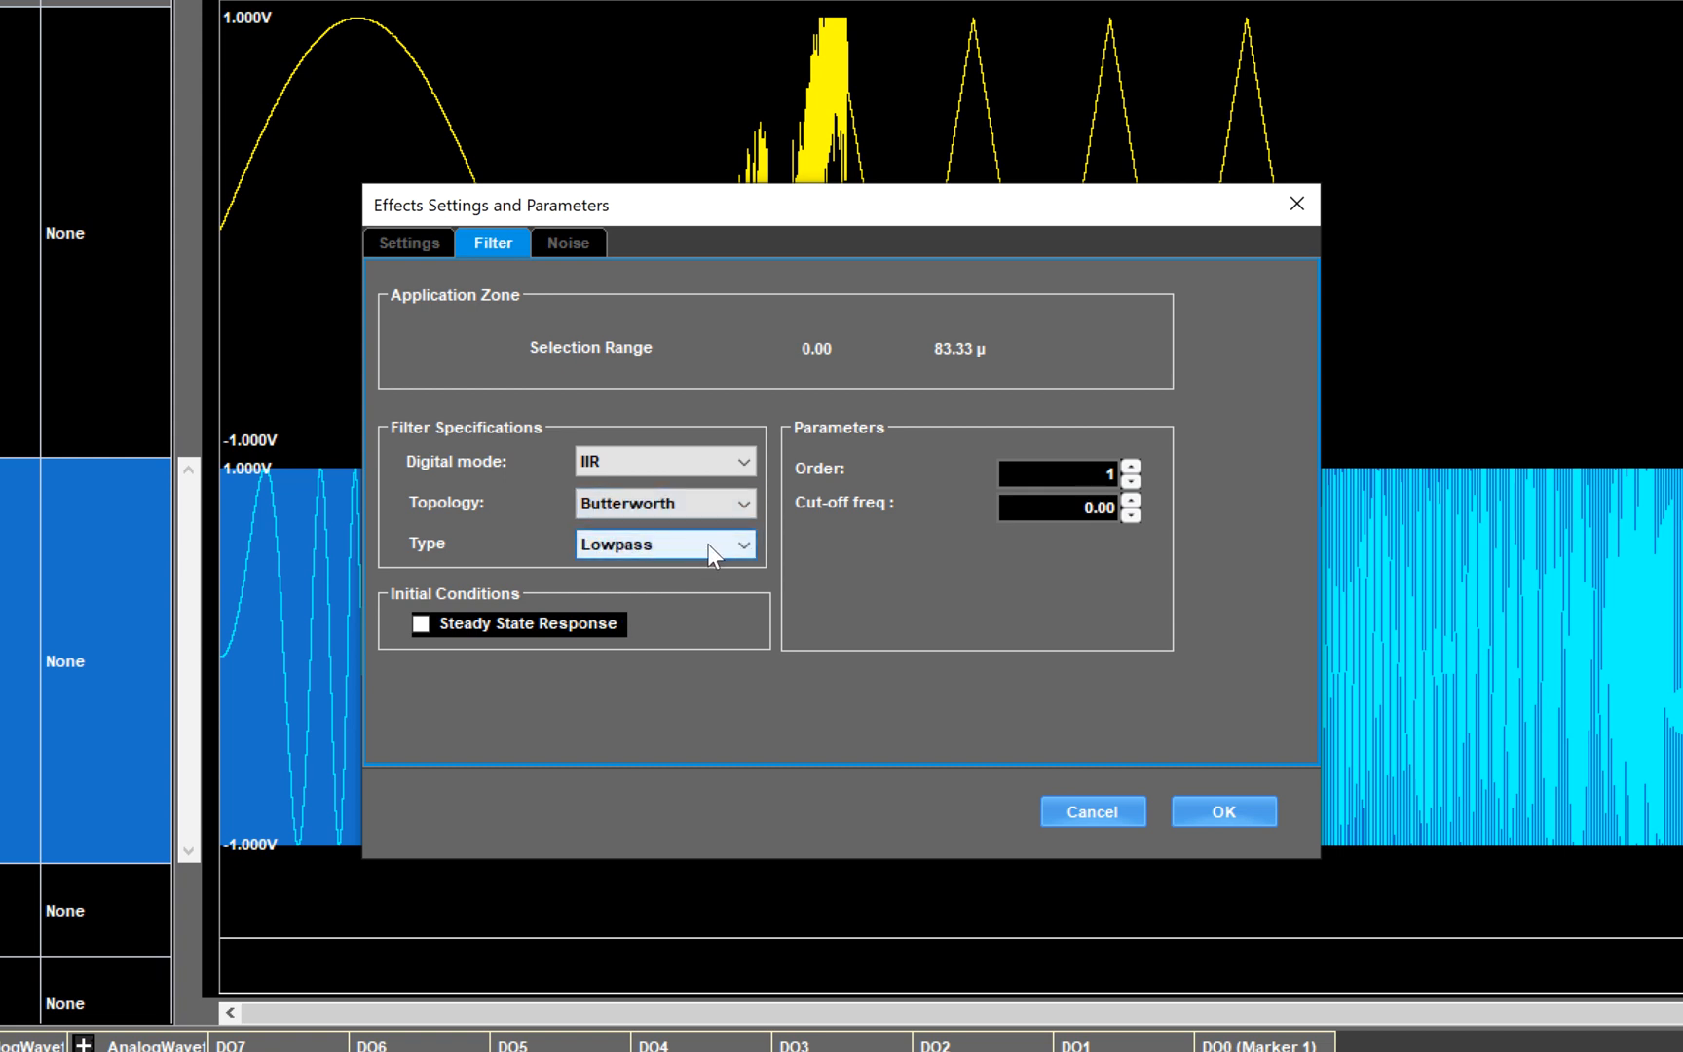
{"action": "left_click", "coordinate": [708, 544]}
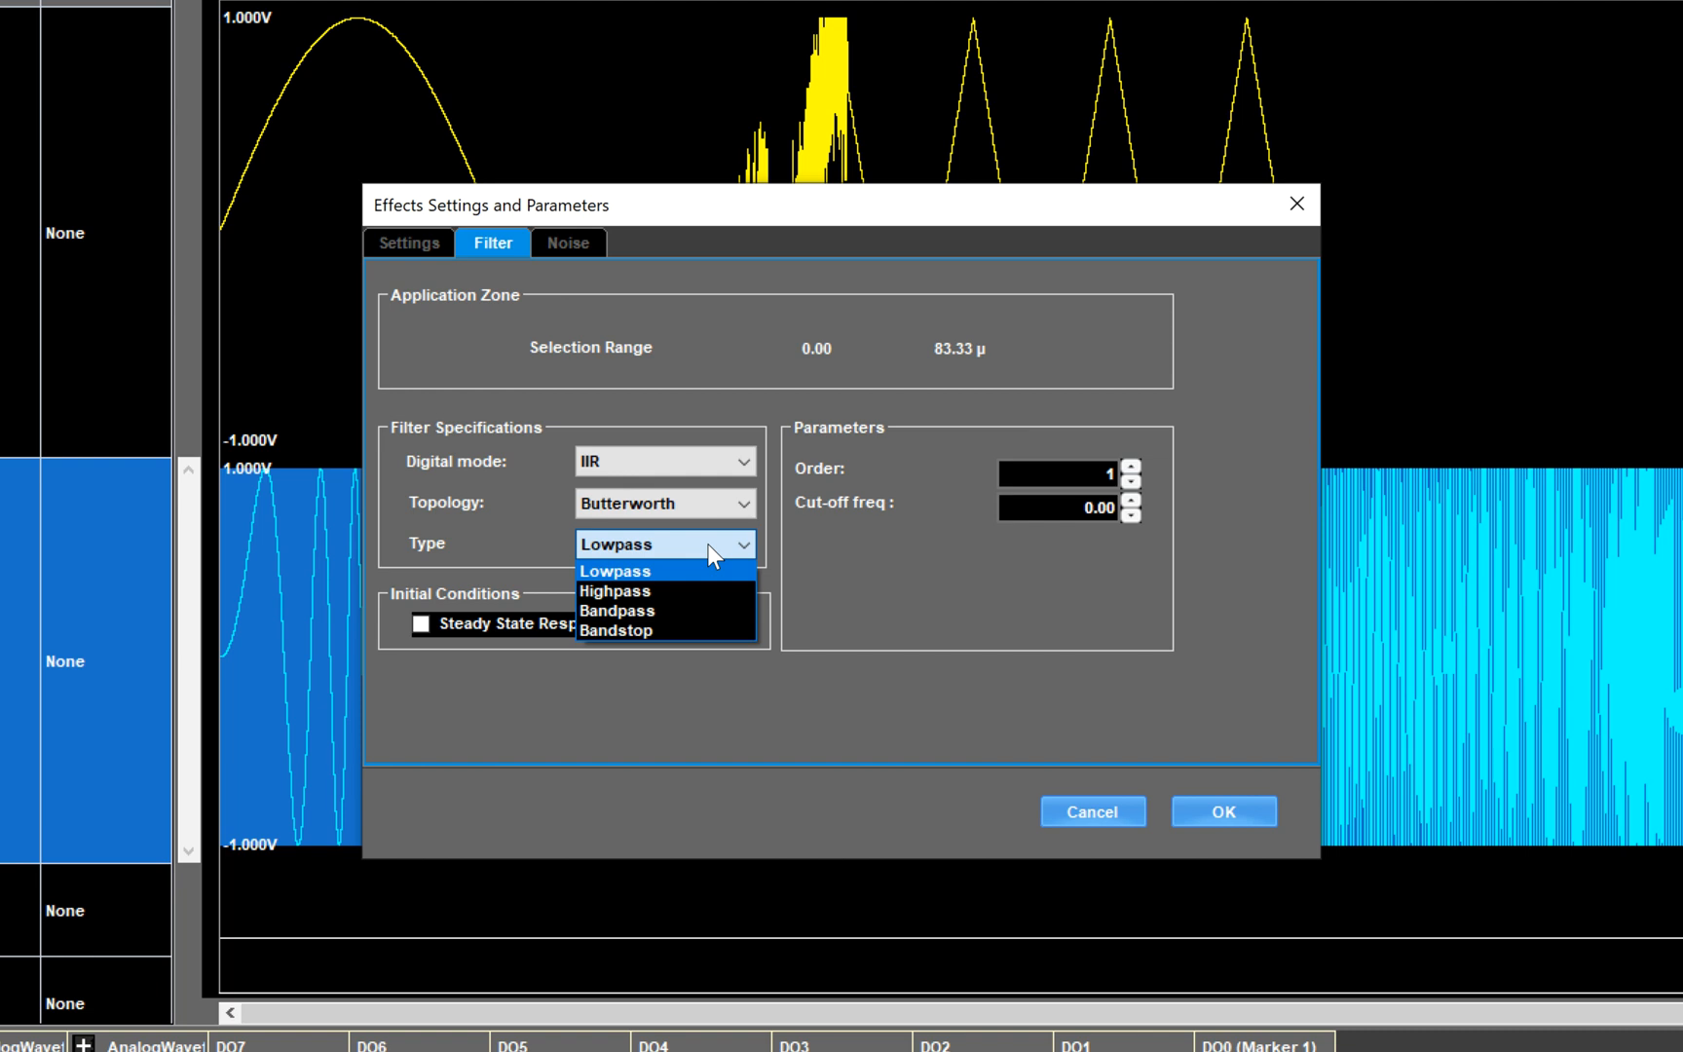
{"action": "left_click", "coordinate": [707, 544]}
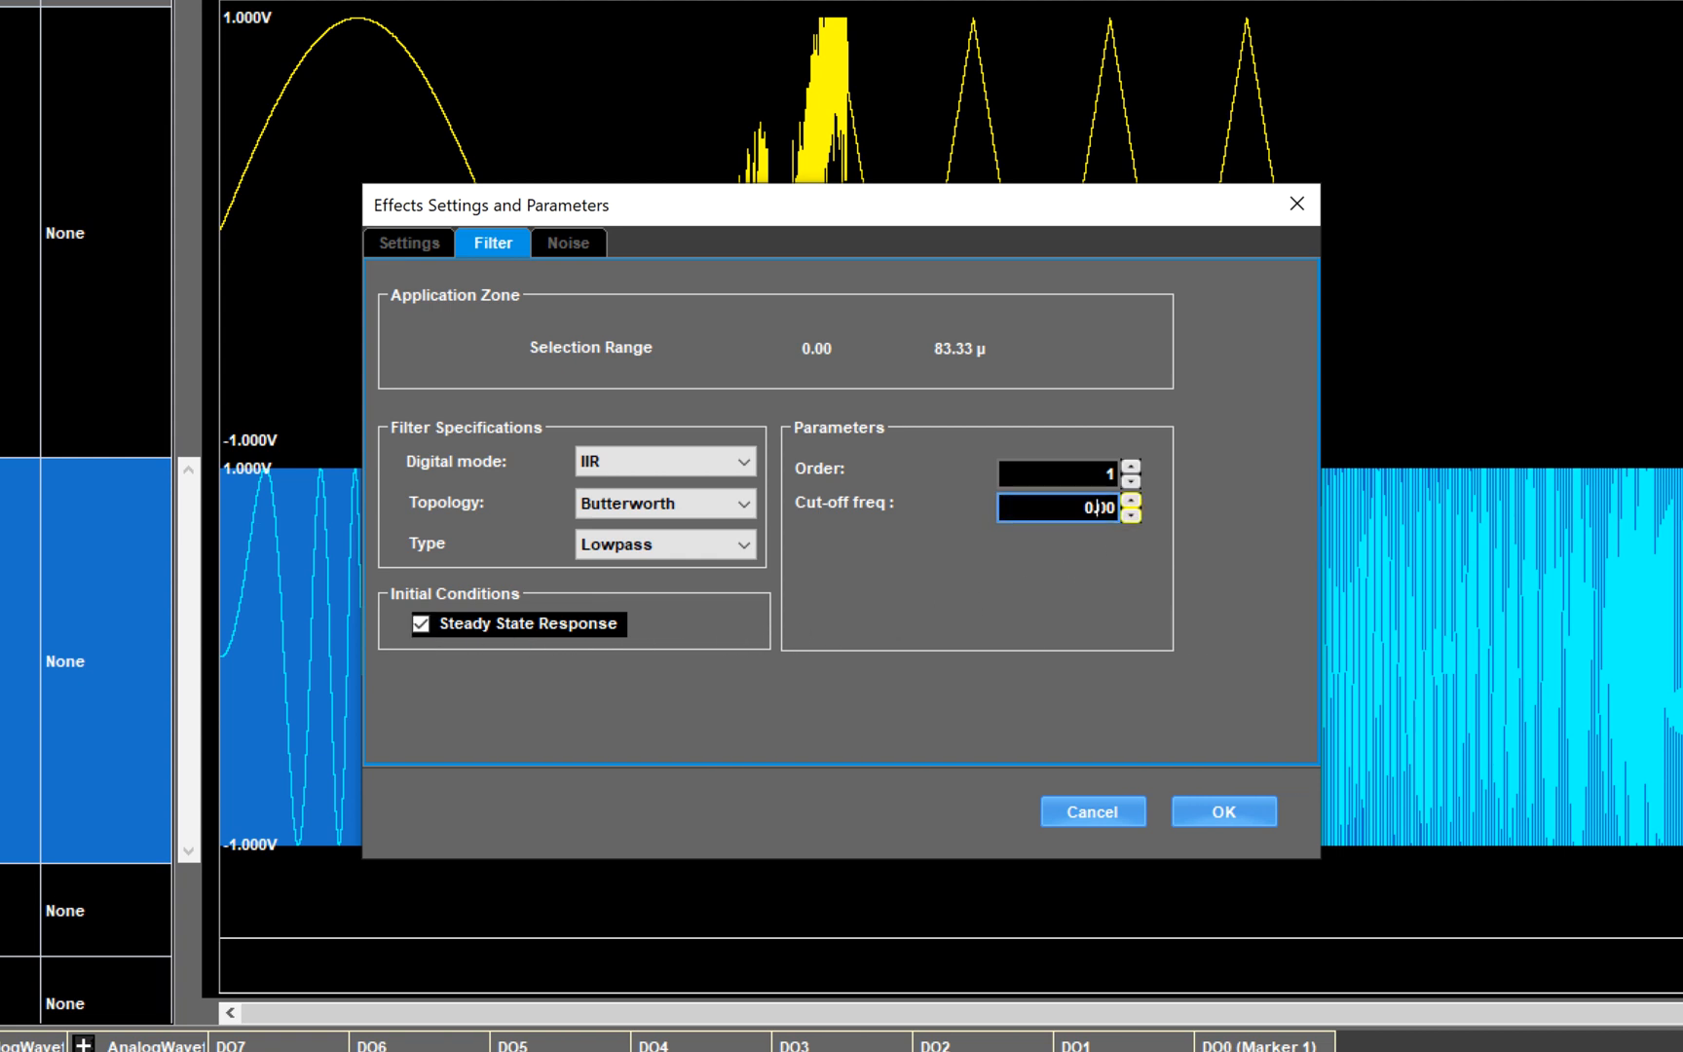
{"action": "left_click", "coordinate": [1098, 508]}
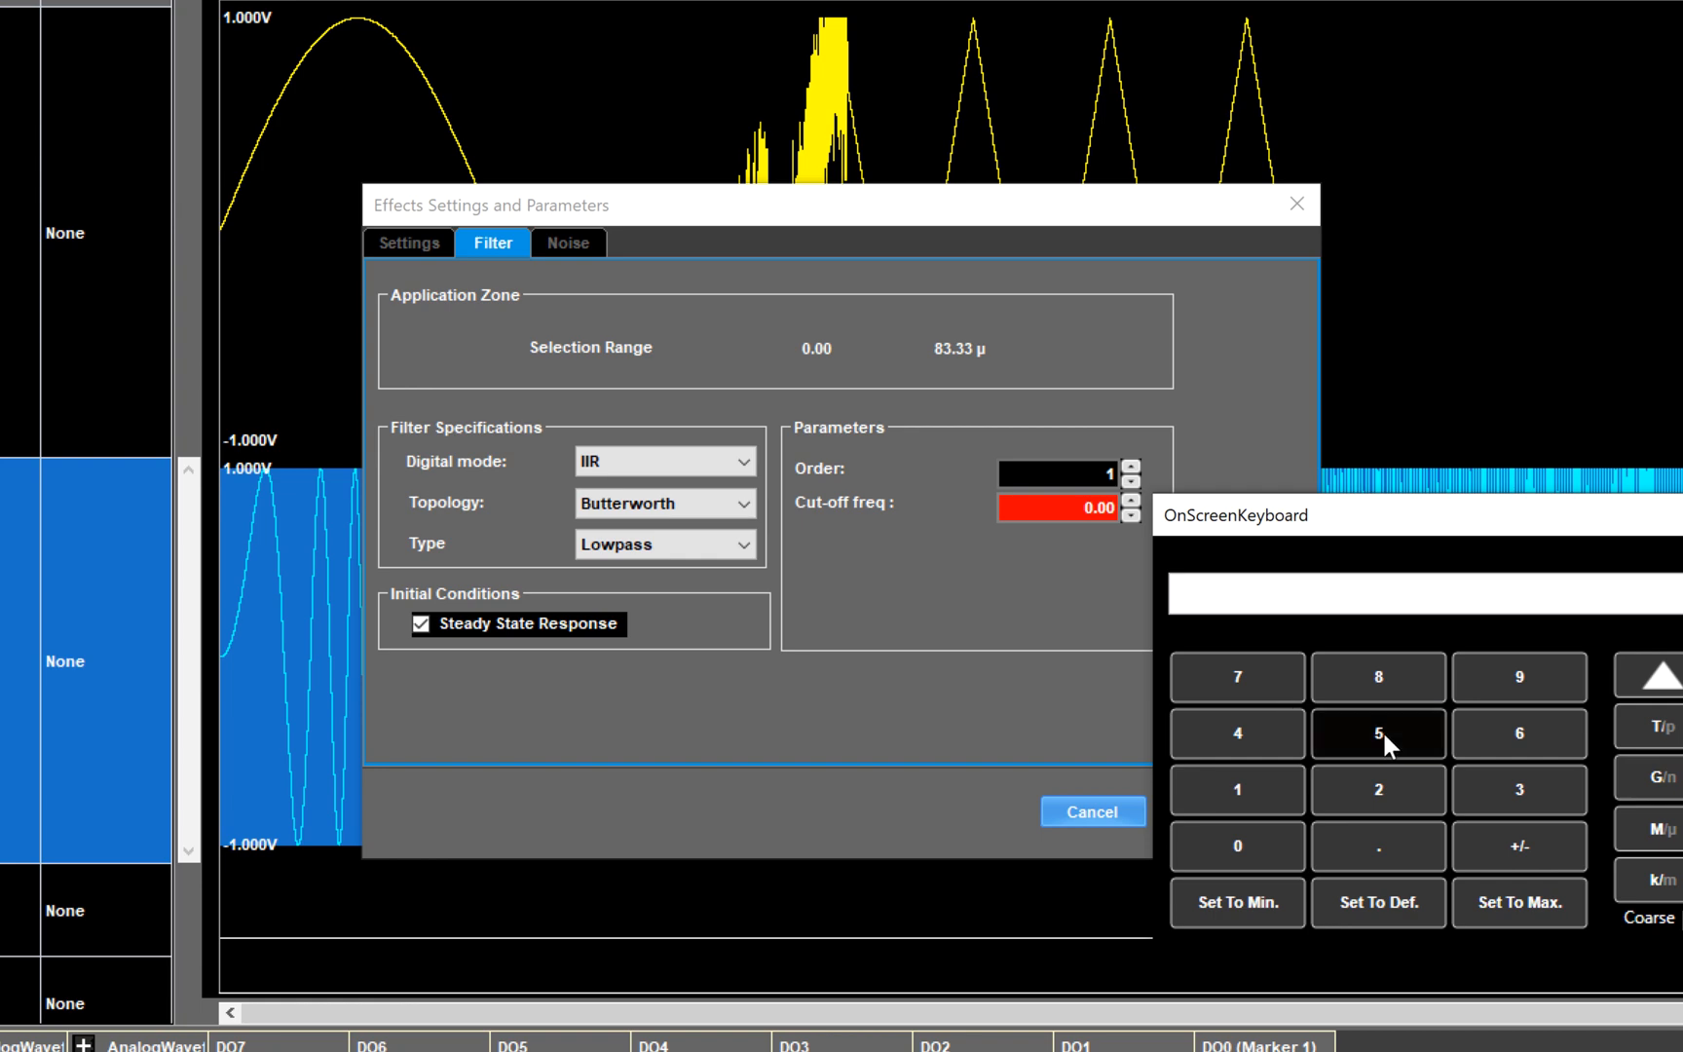
{"action": "left_click", "coordinate": [1656, 830]}
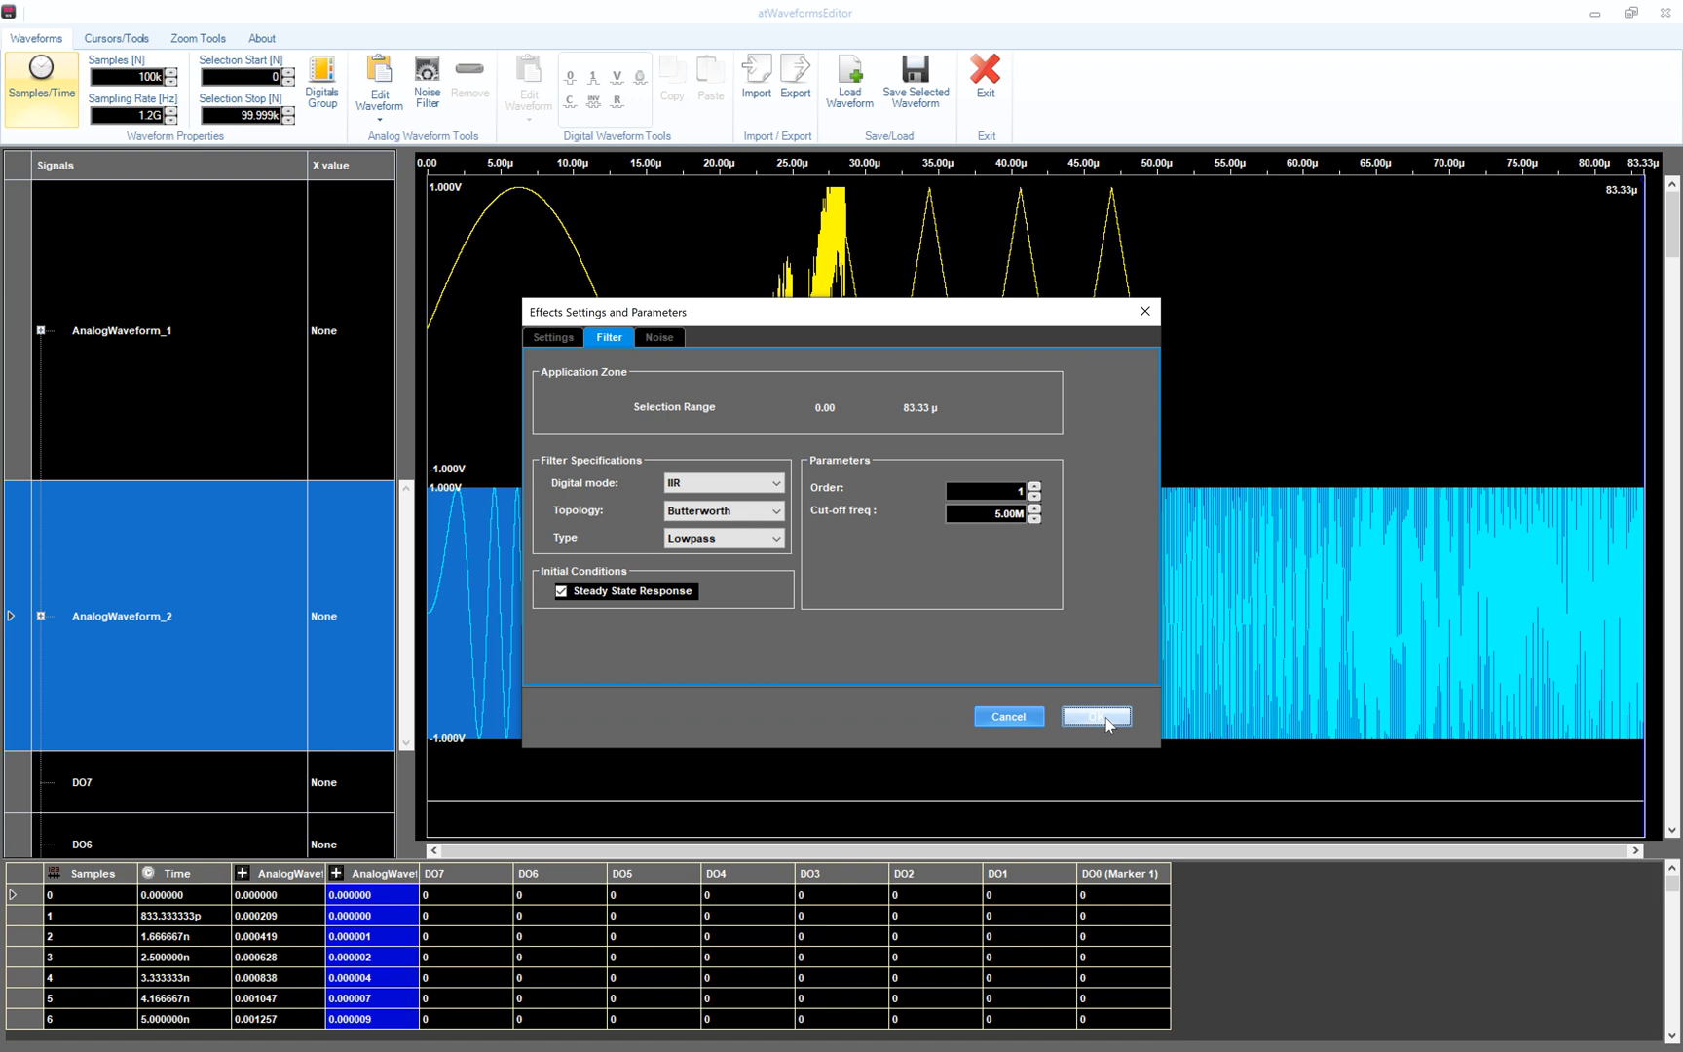
{"action": "left_click", "coordinate": [1107, 724]}
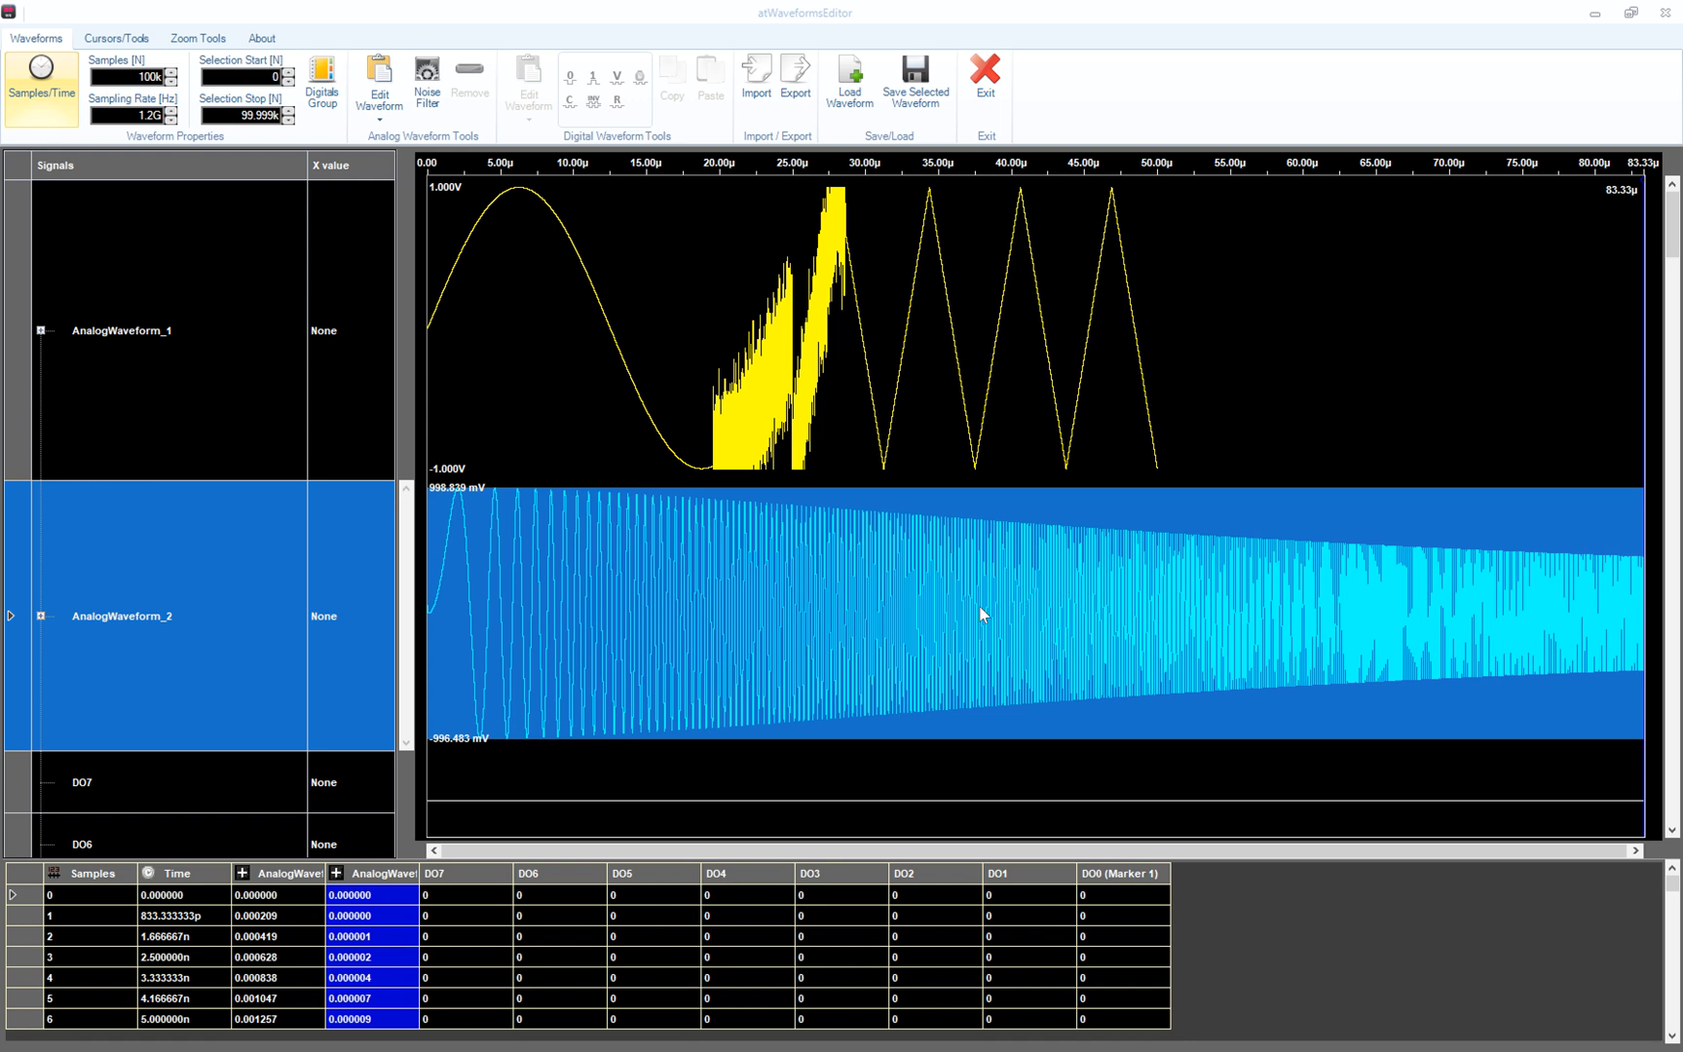
- Change the Butterworth lowpass filter order to 4 and apply it
{"action": "left_click", "coordinate": [425, 74]}
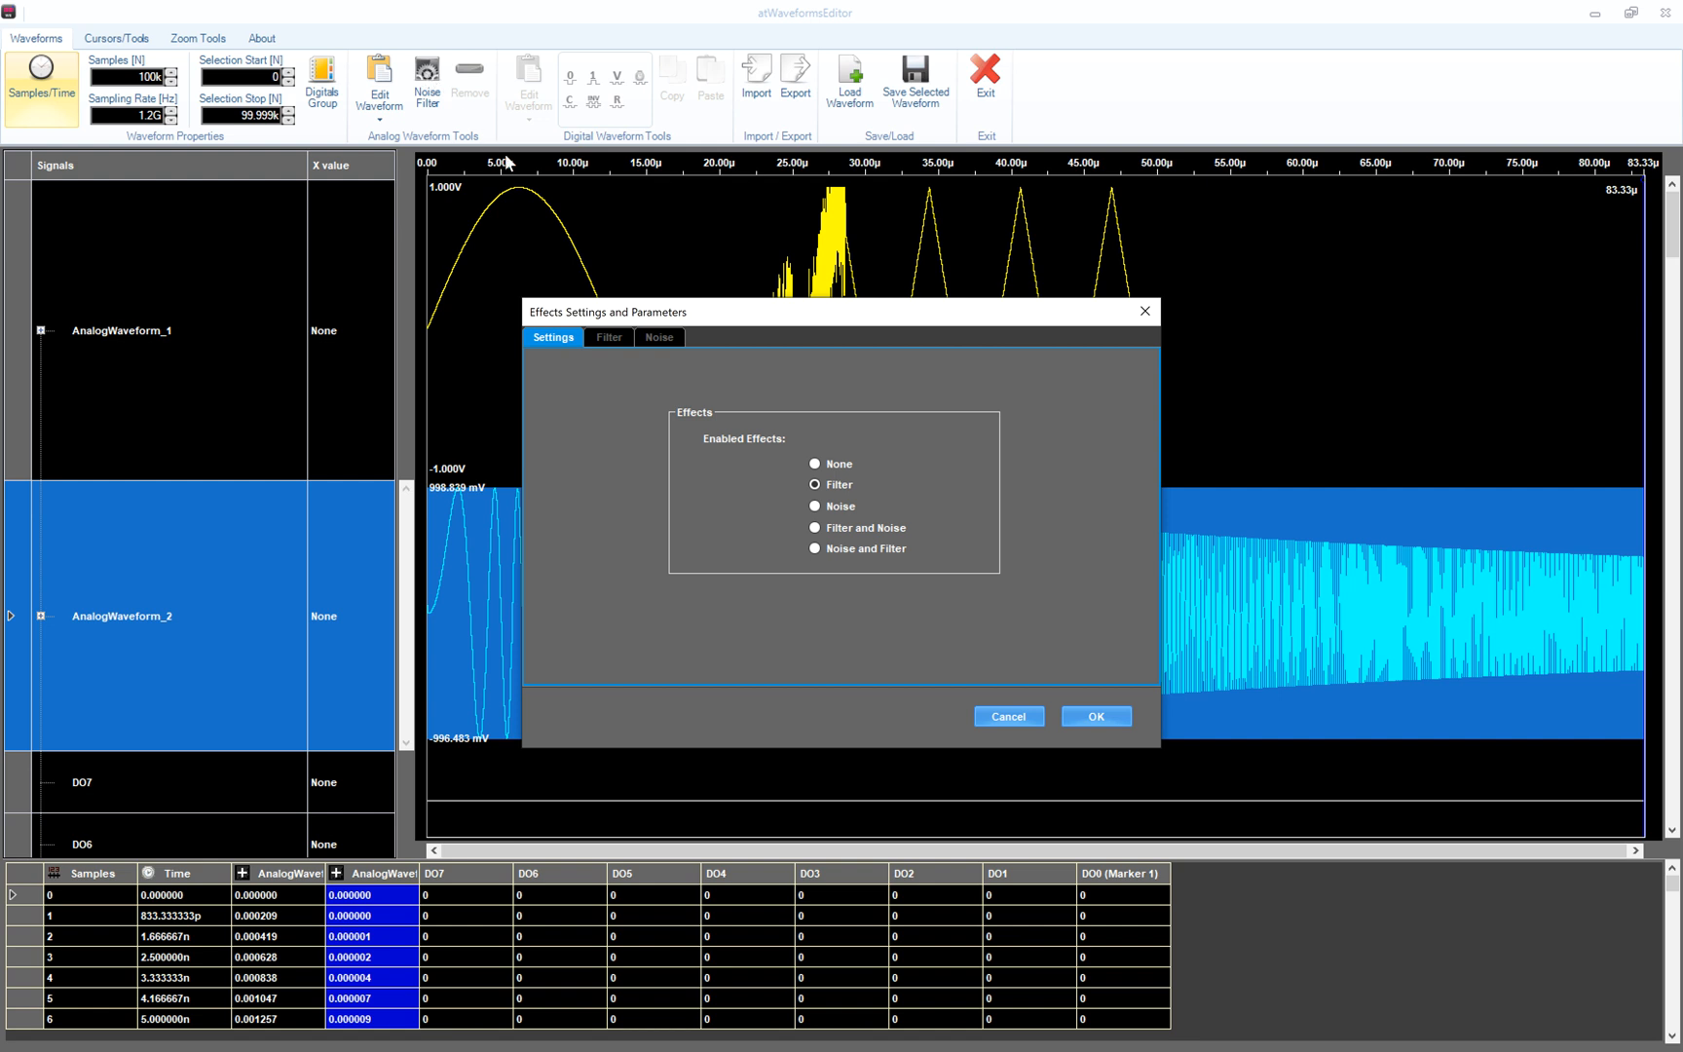
{"action": "left_click", "coordinate": [610, 337]}
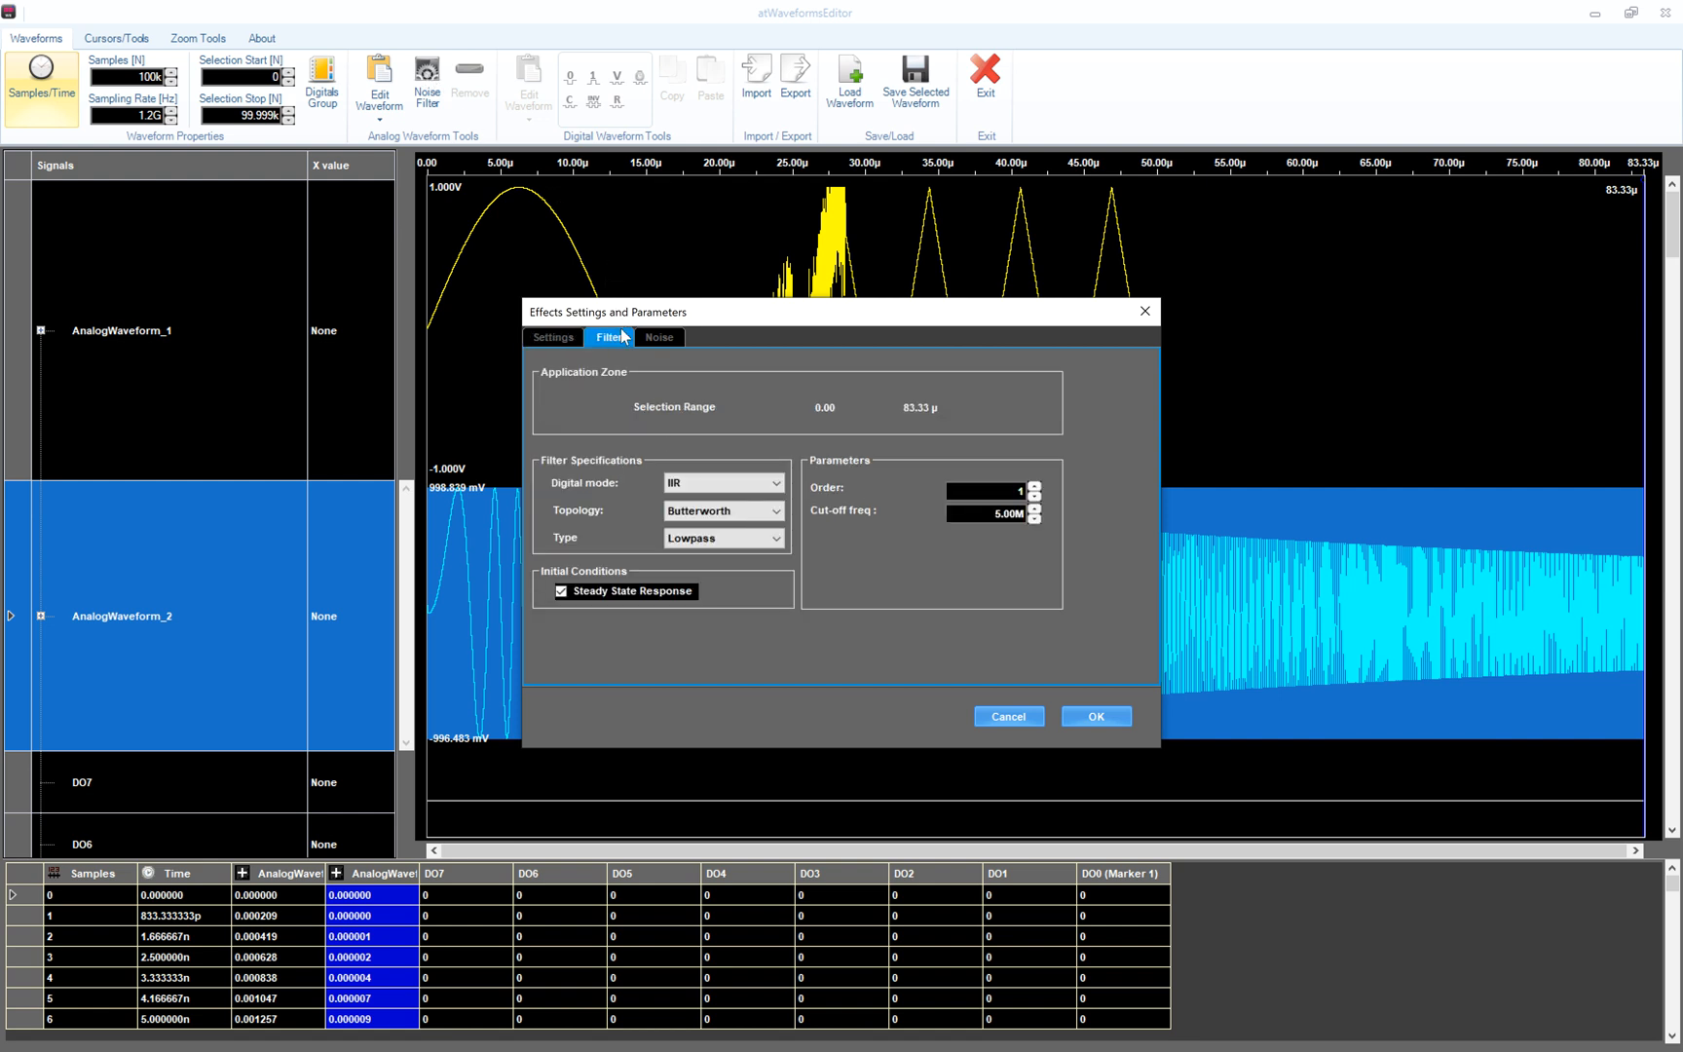
{"action": "left_click", "coordinate": [1034, 491]}
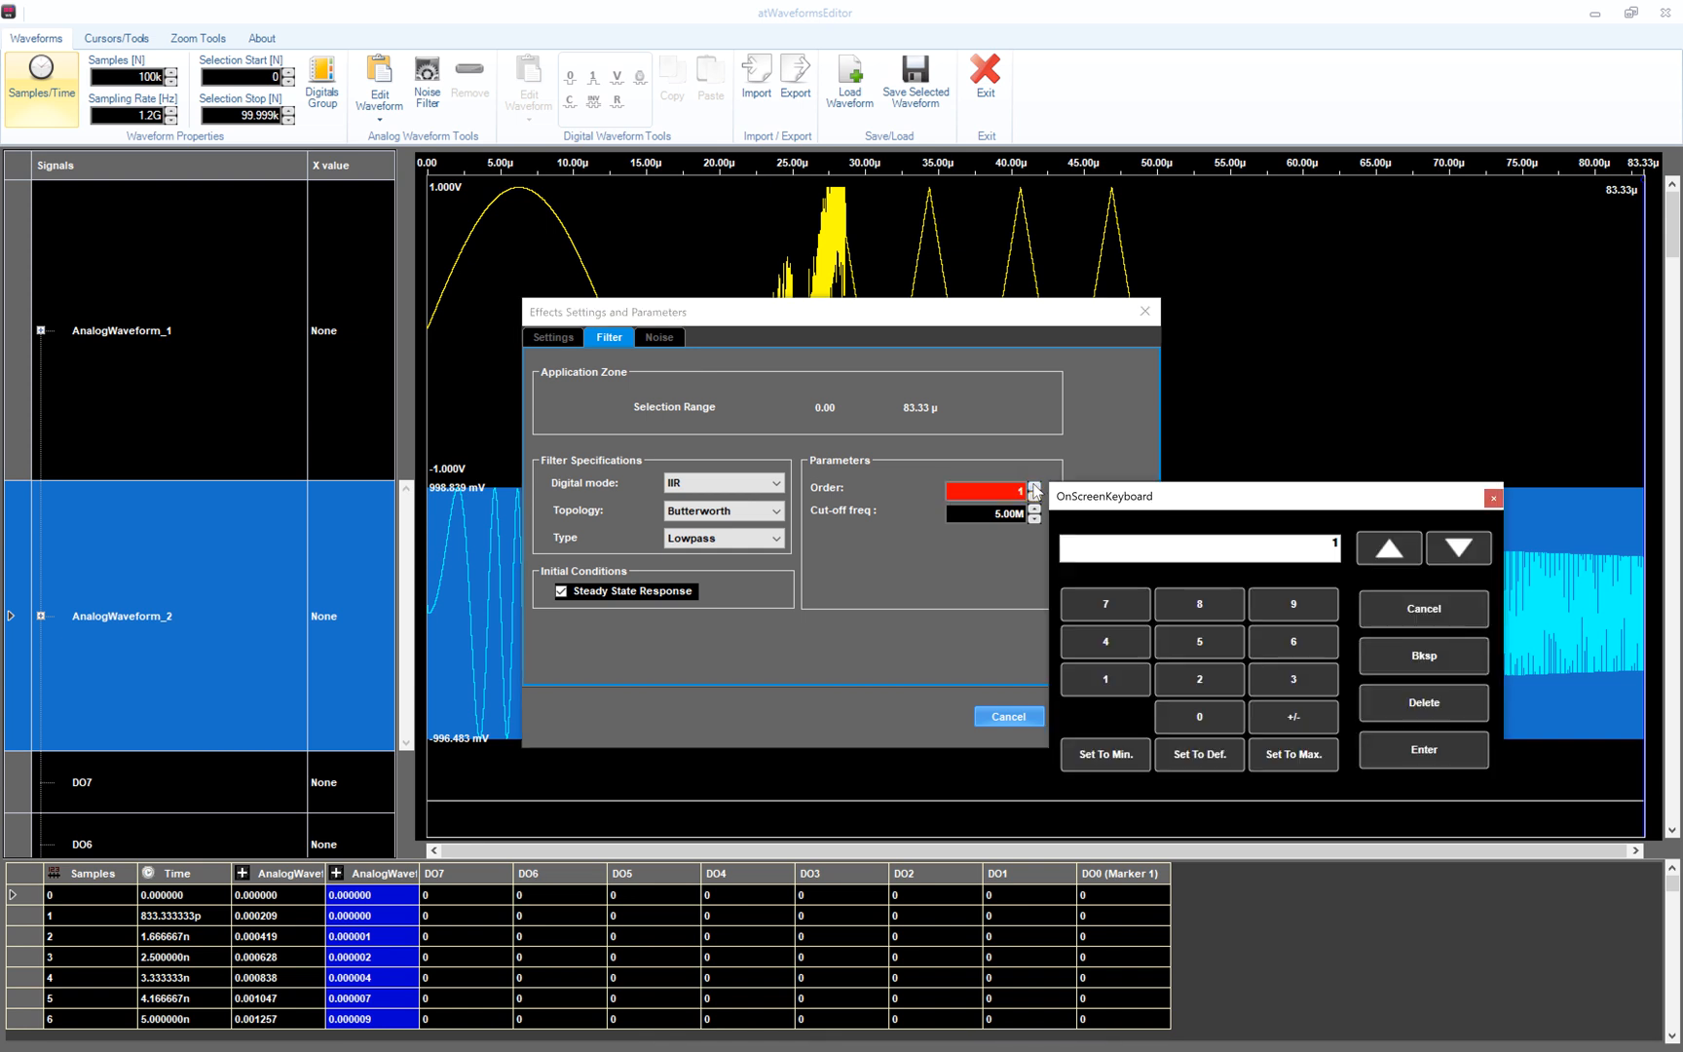
{"action": "left_click", "coordinate": [1130, 645]}
{"action": "left_click", "coordinate": [1419, 754]}
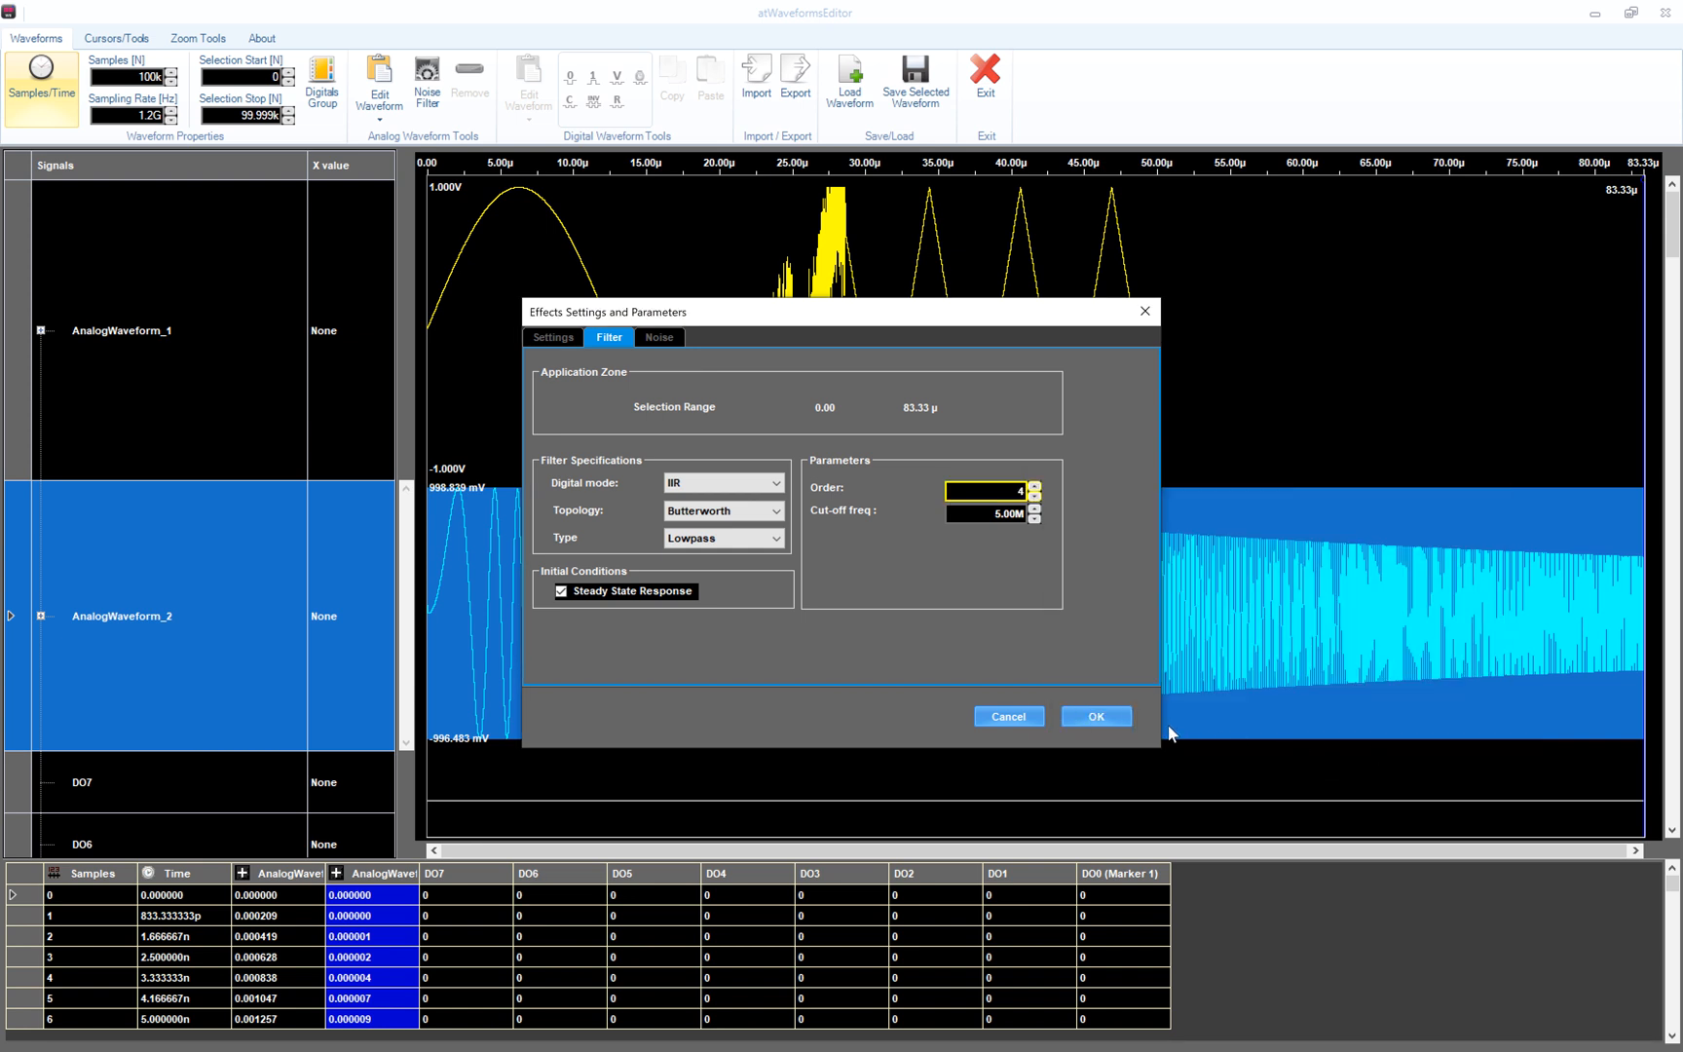
{"action": "left_click", "coordinate": [1093, 719]}
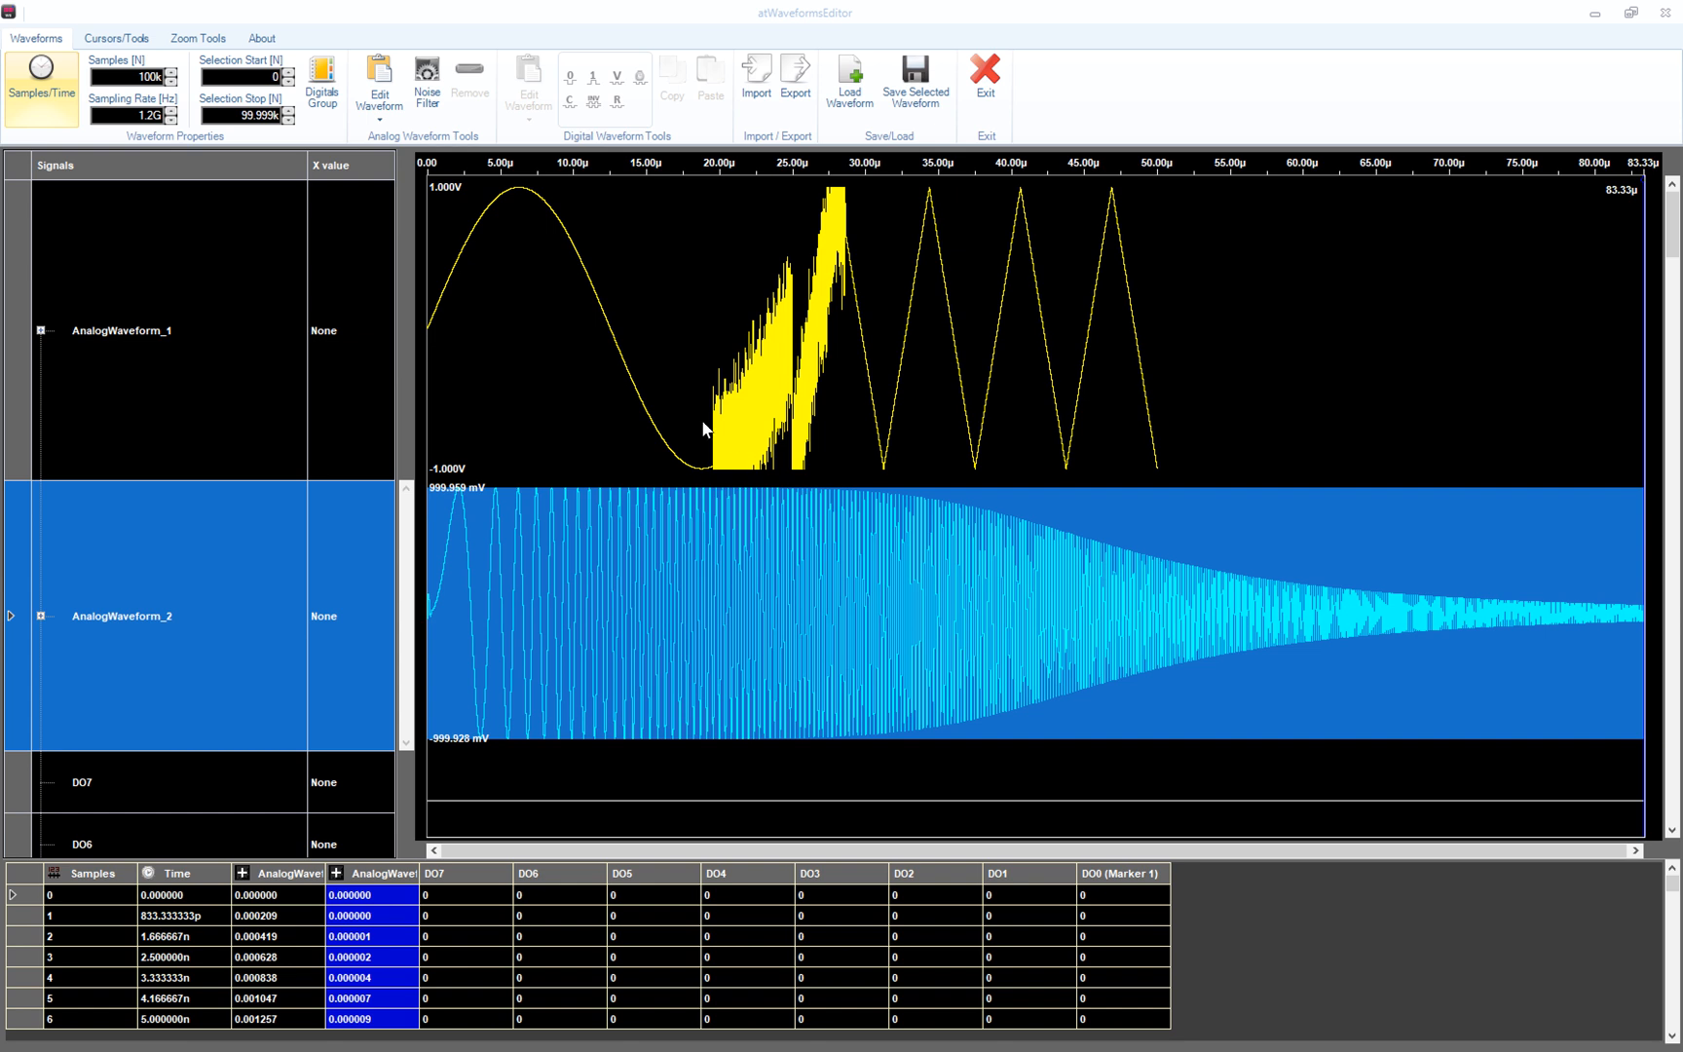
- Set Enabled Effects to None for AnalogWaveform_2 and confirm
{"action": "left_click", "coordinate": [439, 76]}
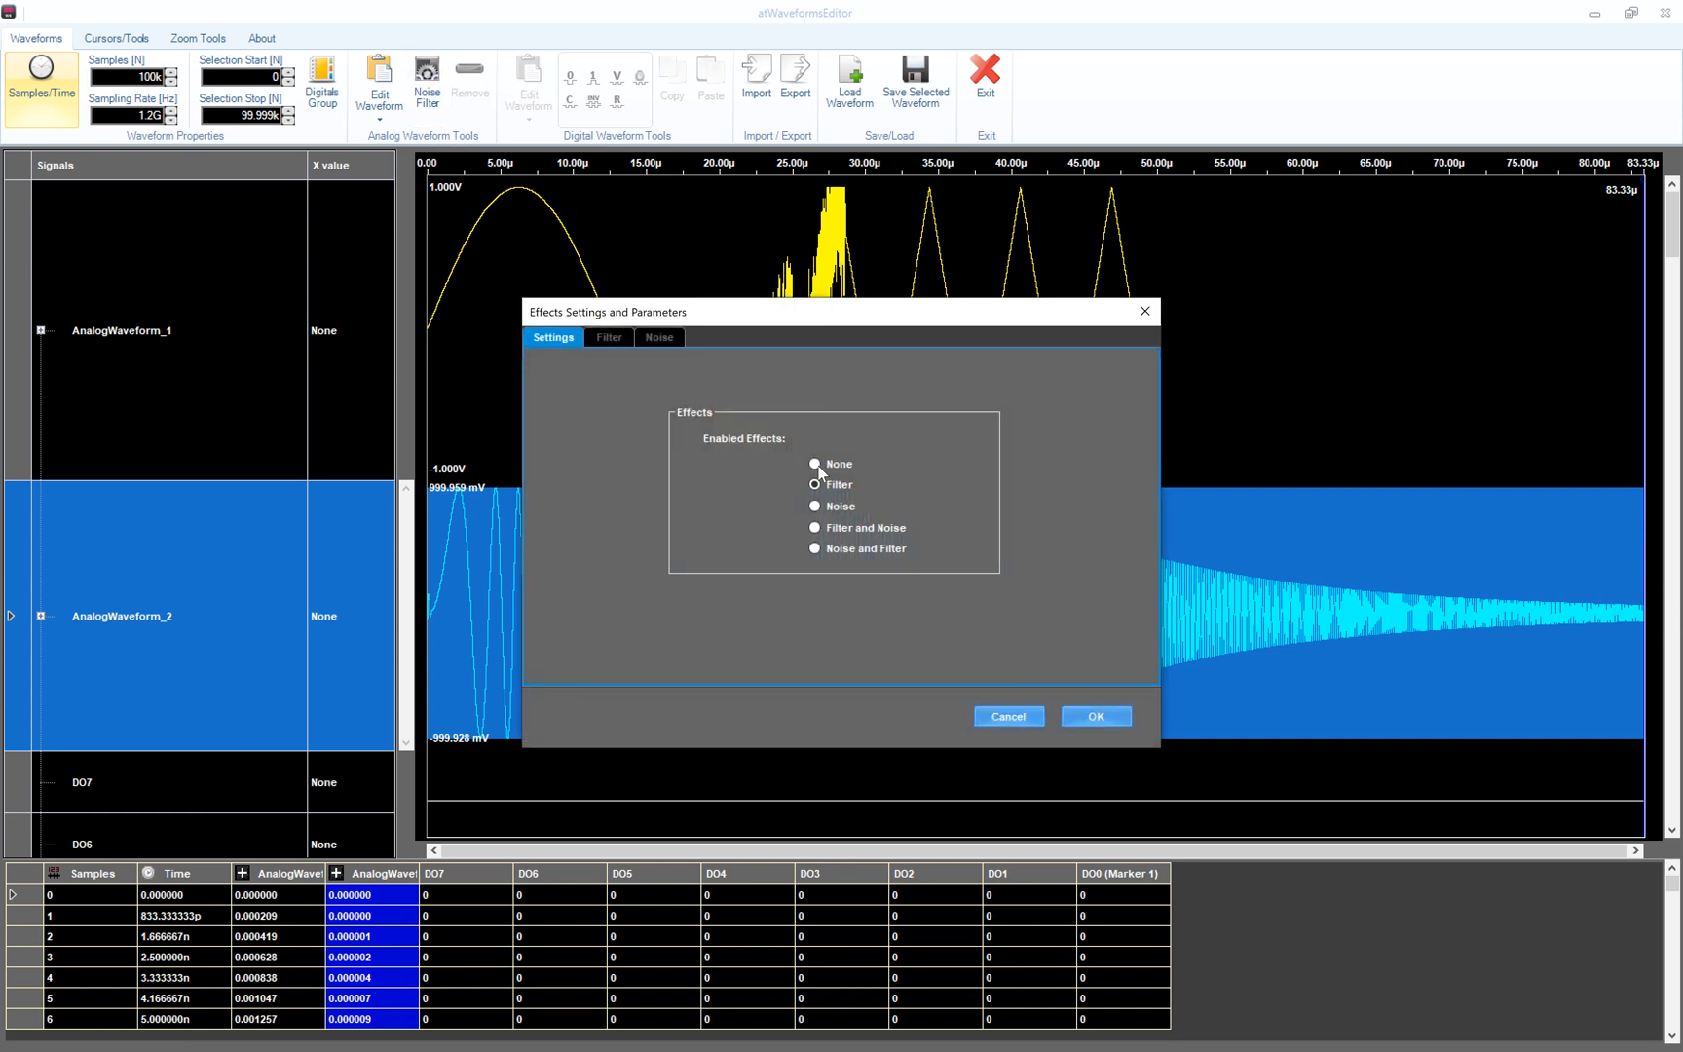
{"action": "left_click", "coordinate": [816, 464]}
{"action": "left_click", "coordinate": [1096, 717]}
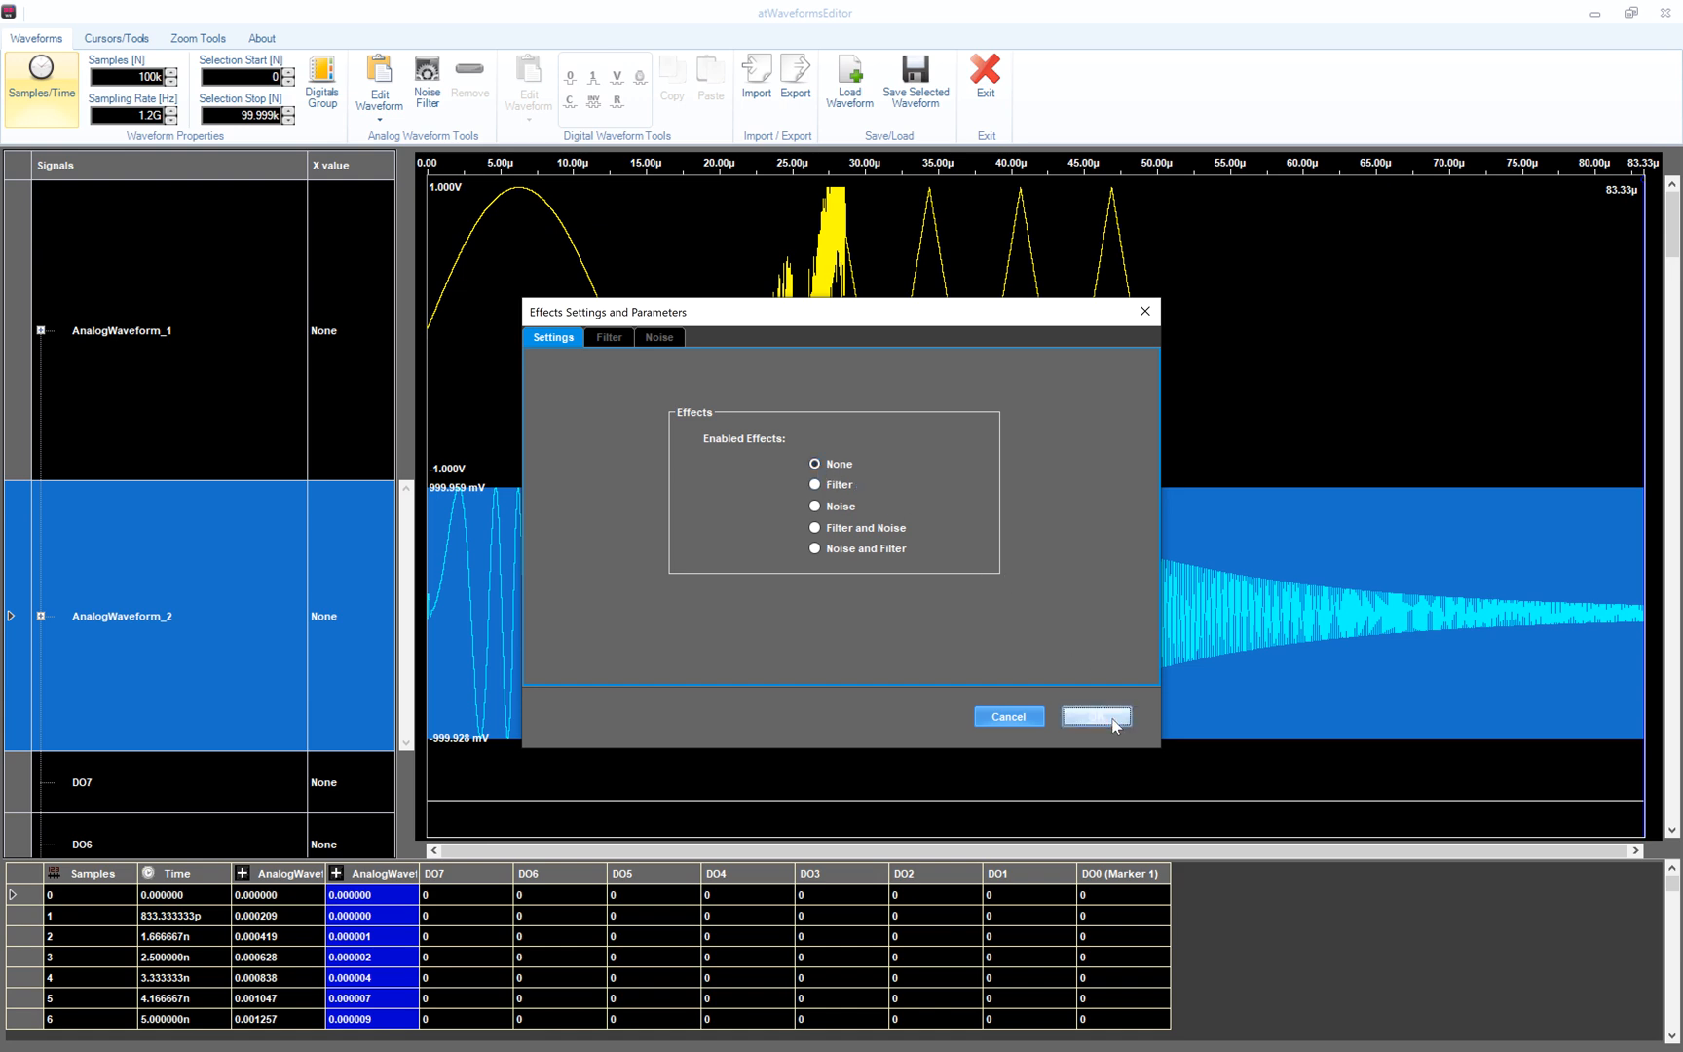